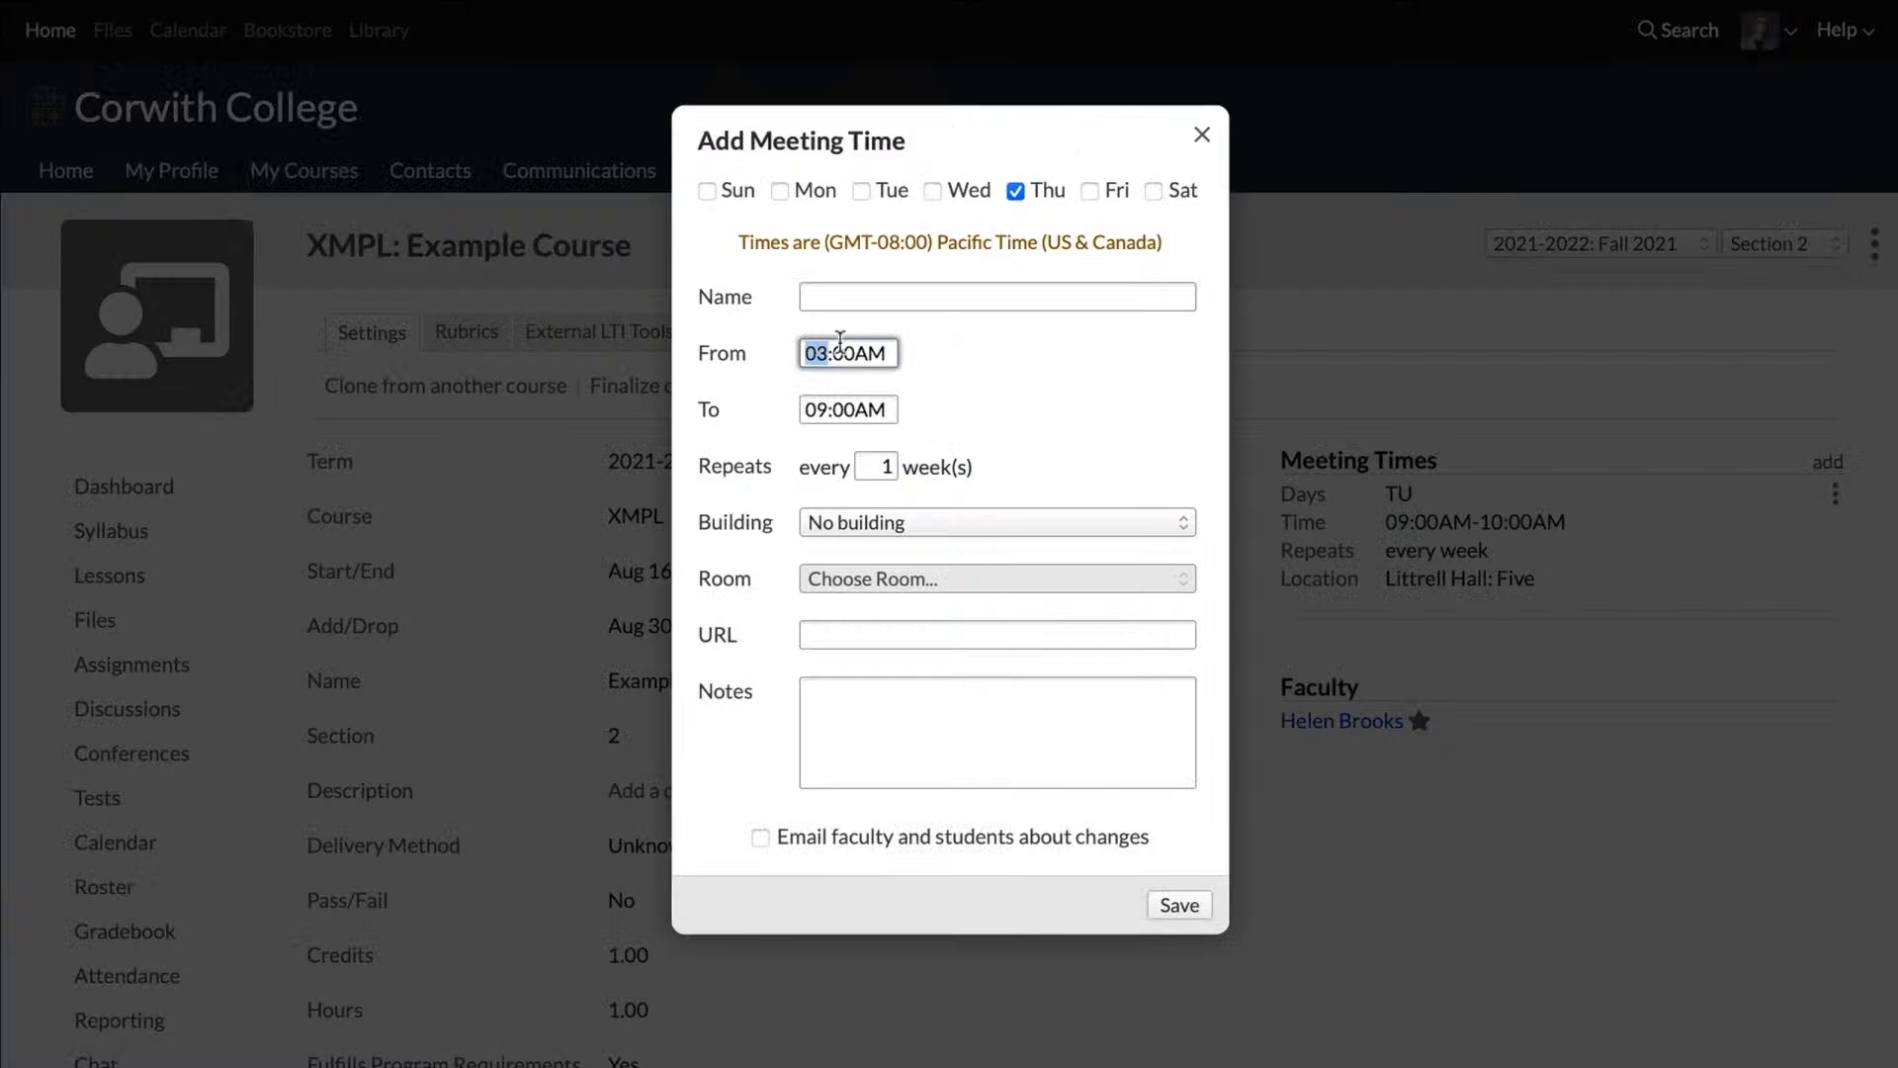
Step: Set the end time of the new Thursday meeting to 04:00PM
{"action": "left_click", "coordinate": [823, 408]}
{"action": "type", "text": "4"}
{"action": "left_click", "coordinate": [874, 408]}
{"action": "type", "text": "p"}
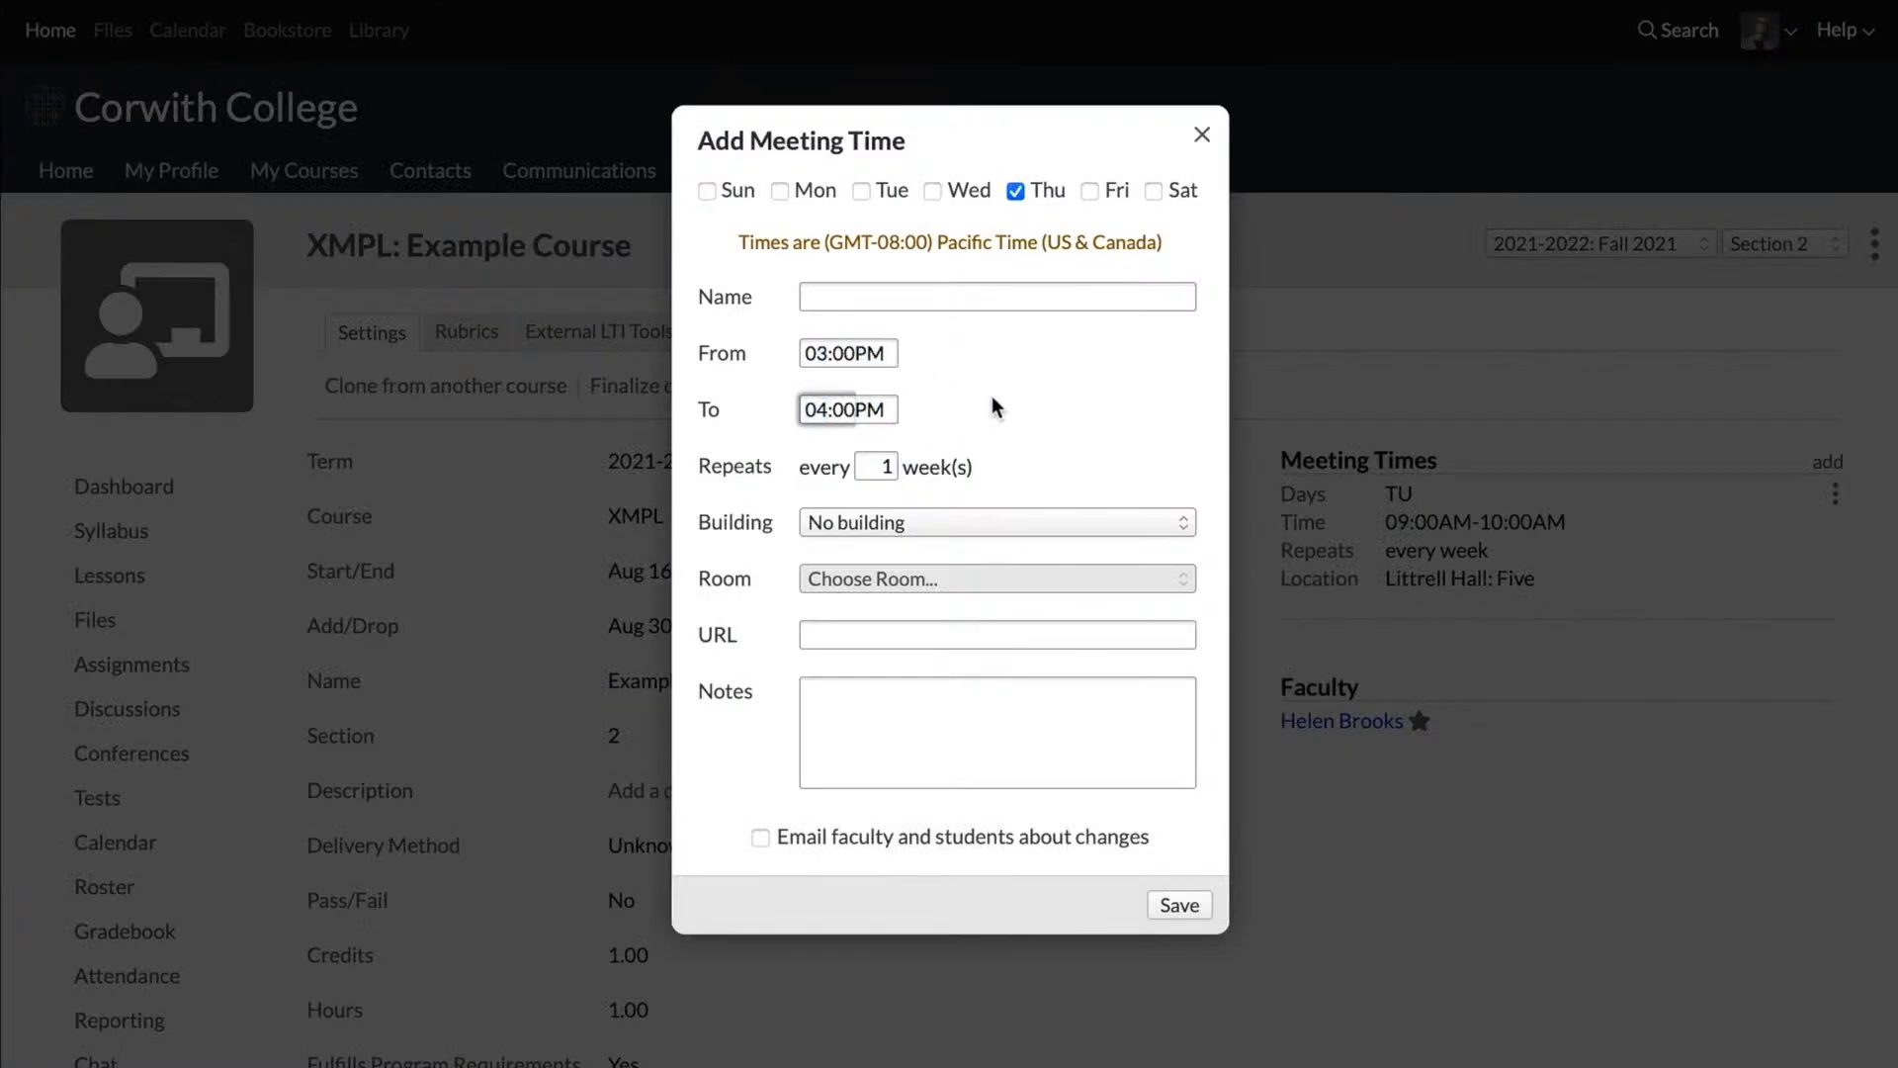
Step: Assign the Thursday meeting to Littrell Hall, room Littrell Hall: Five, and save the meeting time
{"action": "left_click", "coordinate": [980, 529]}
{"action": "left_click", "coordinate": [966, 678]}
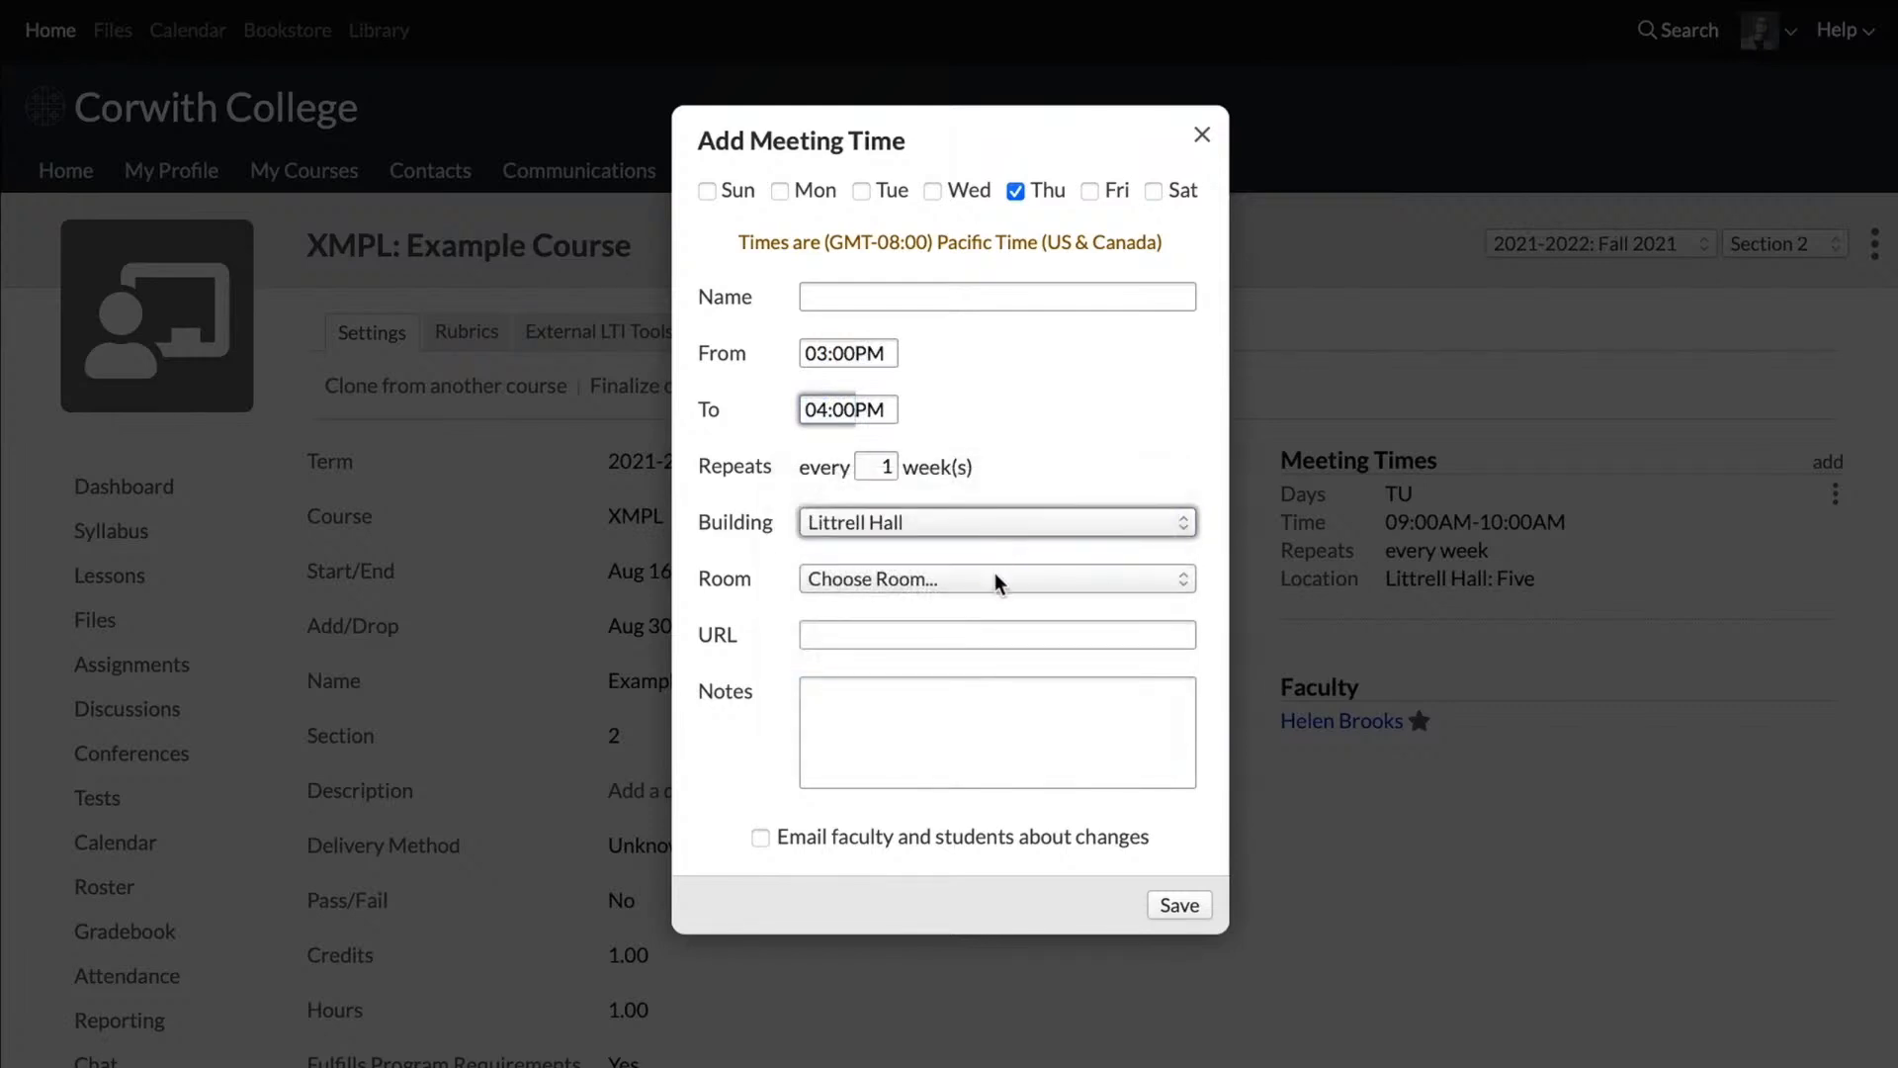
{"action": "left_click", "coordinate": [994, 572]}
{"action": "left_click", "coordinate": [1076, 645]}
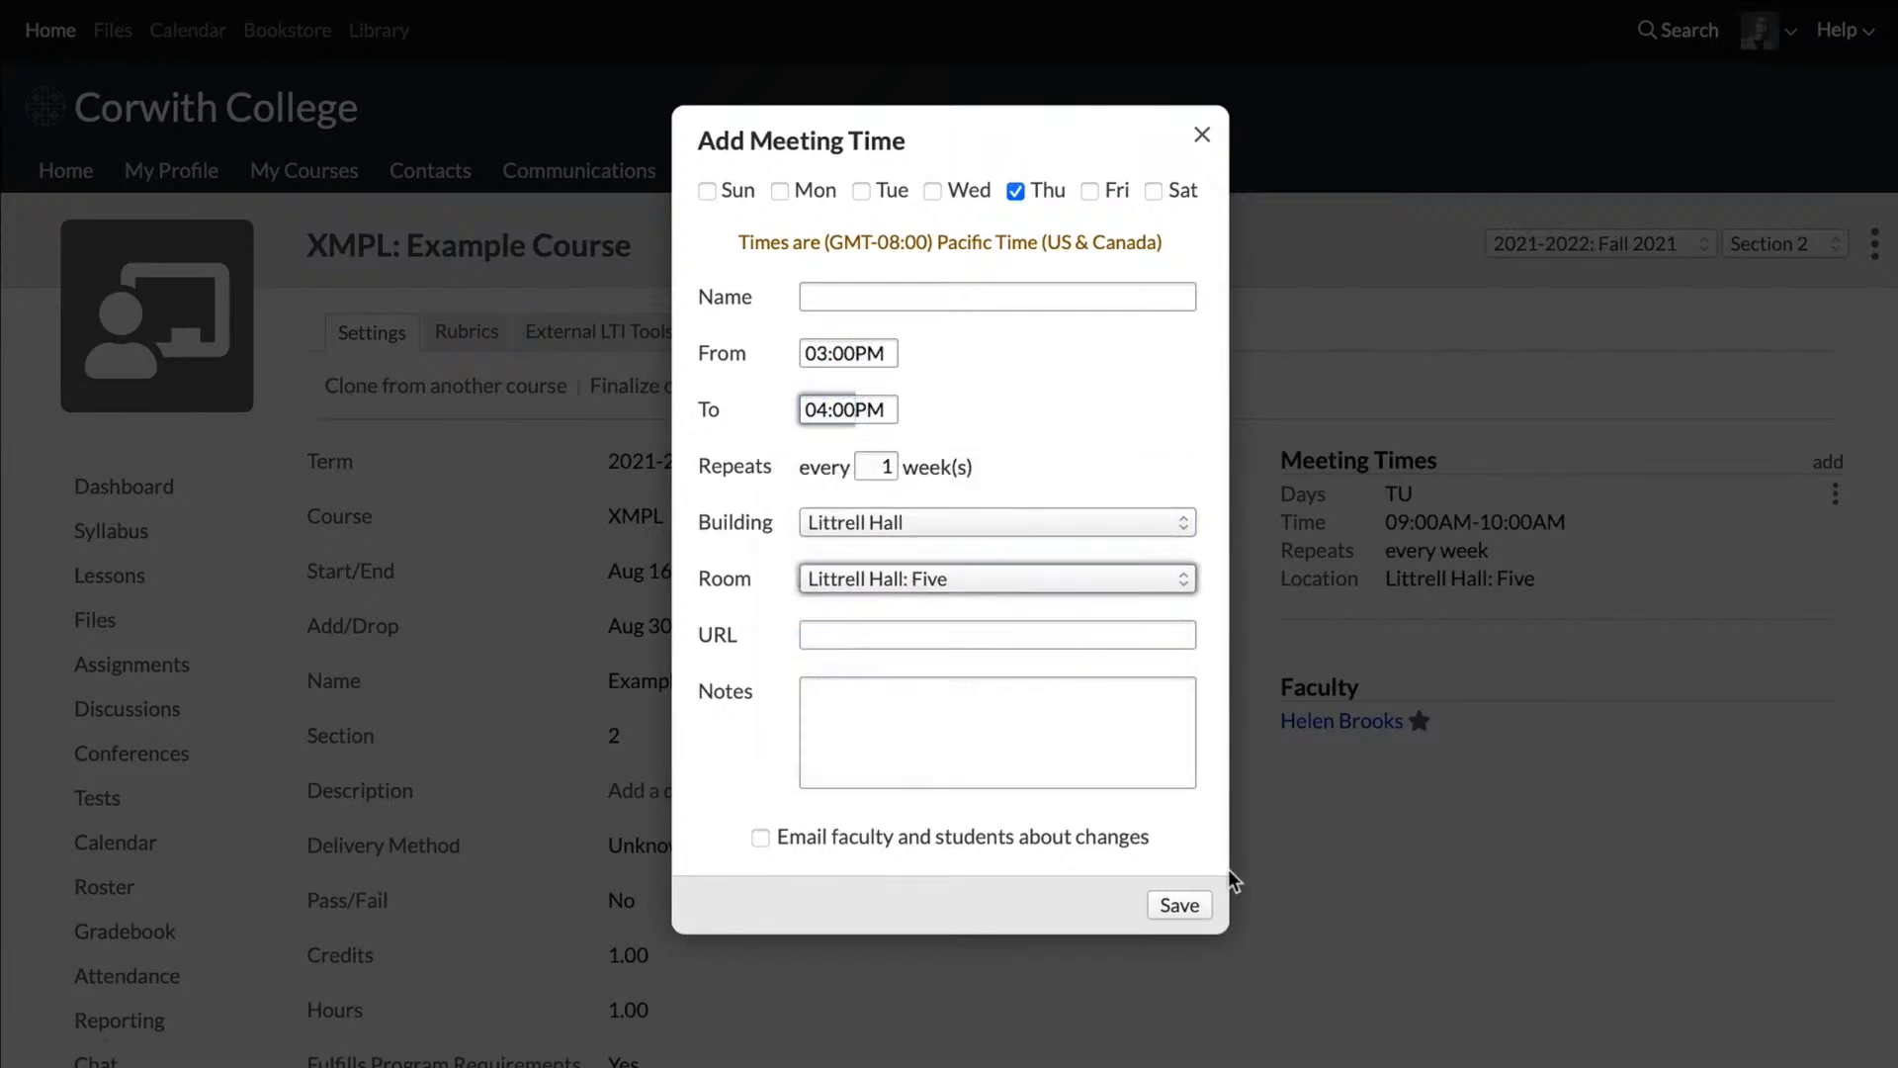
{"action": "left_click", "coordinate": [1179, 906]}
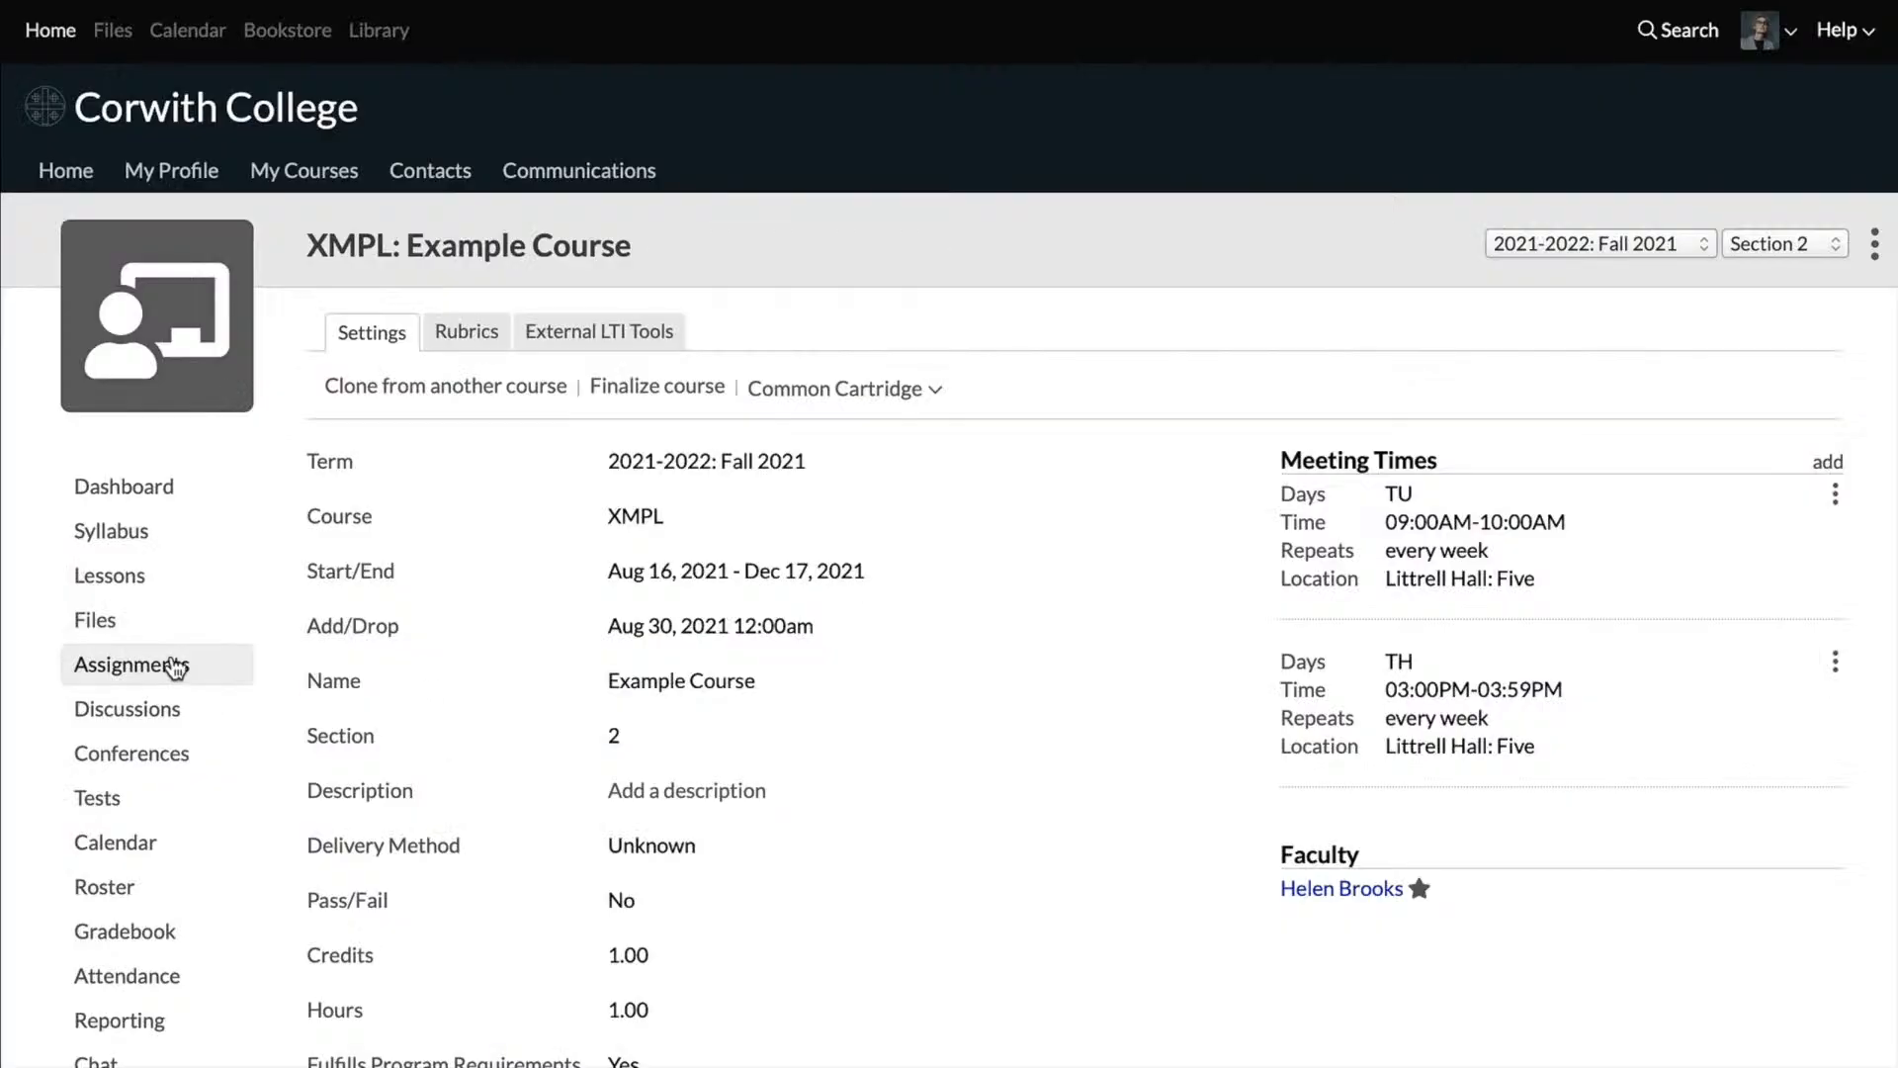
Step: Start a new assignment for the course named "Week 1 - Essay" and worth 10 points
{"action": "left_click", "coordinate": [176, 667]}
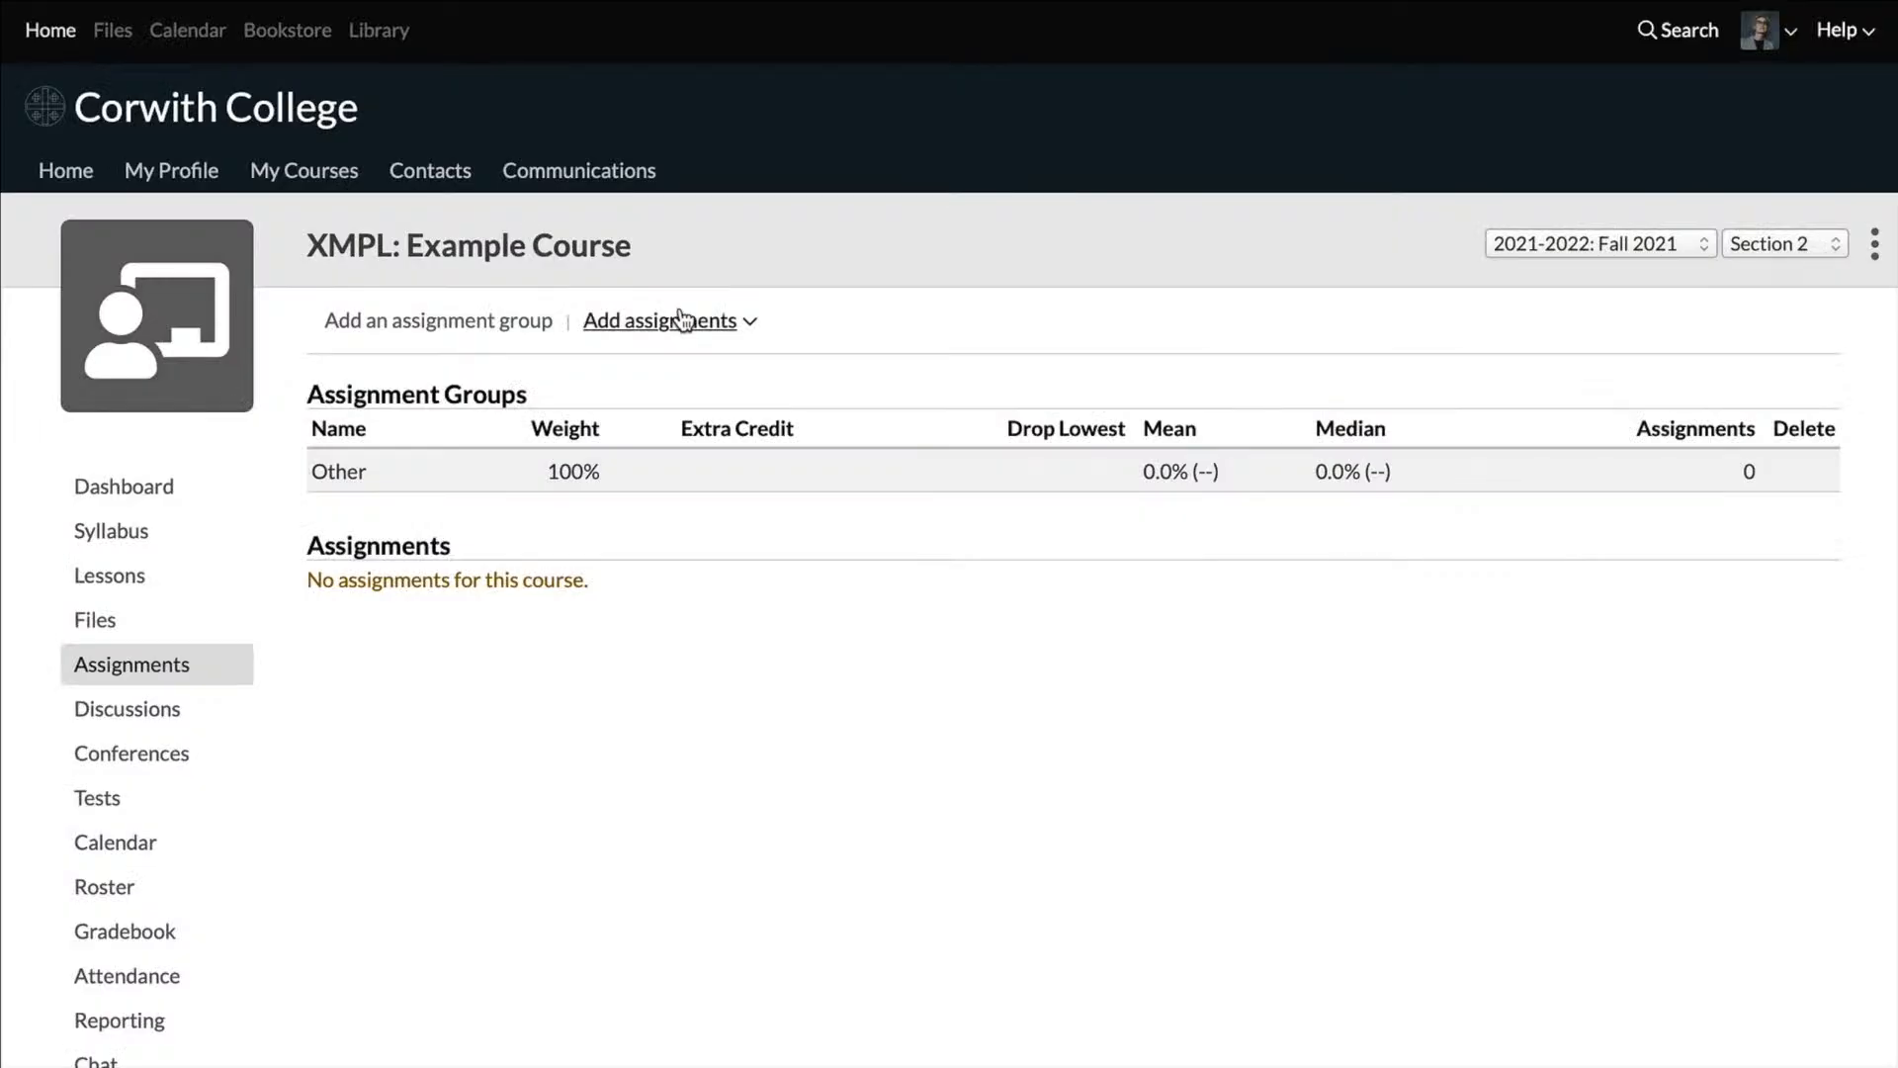
{"action": "left_click", "coordinate": [678, 322]}
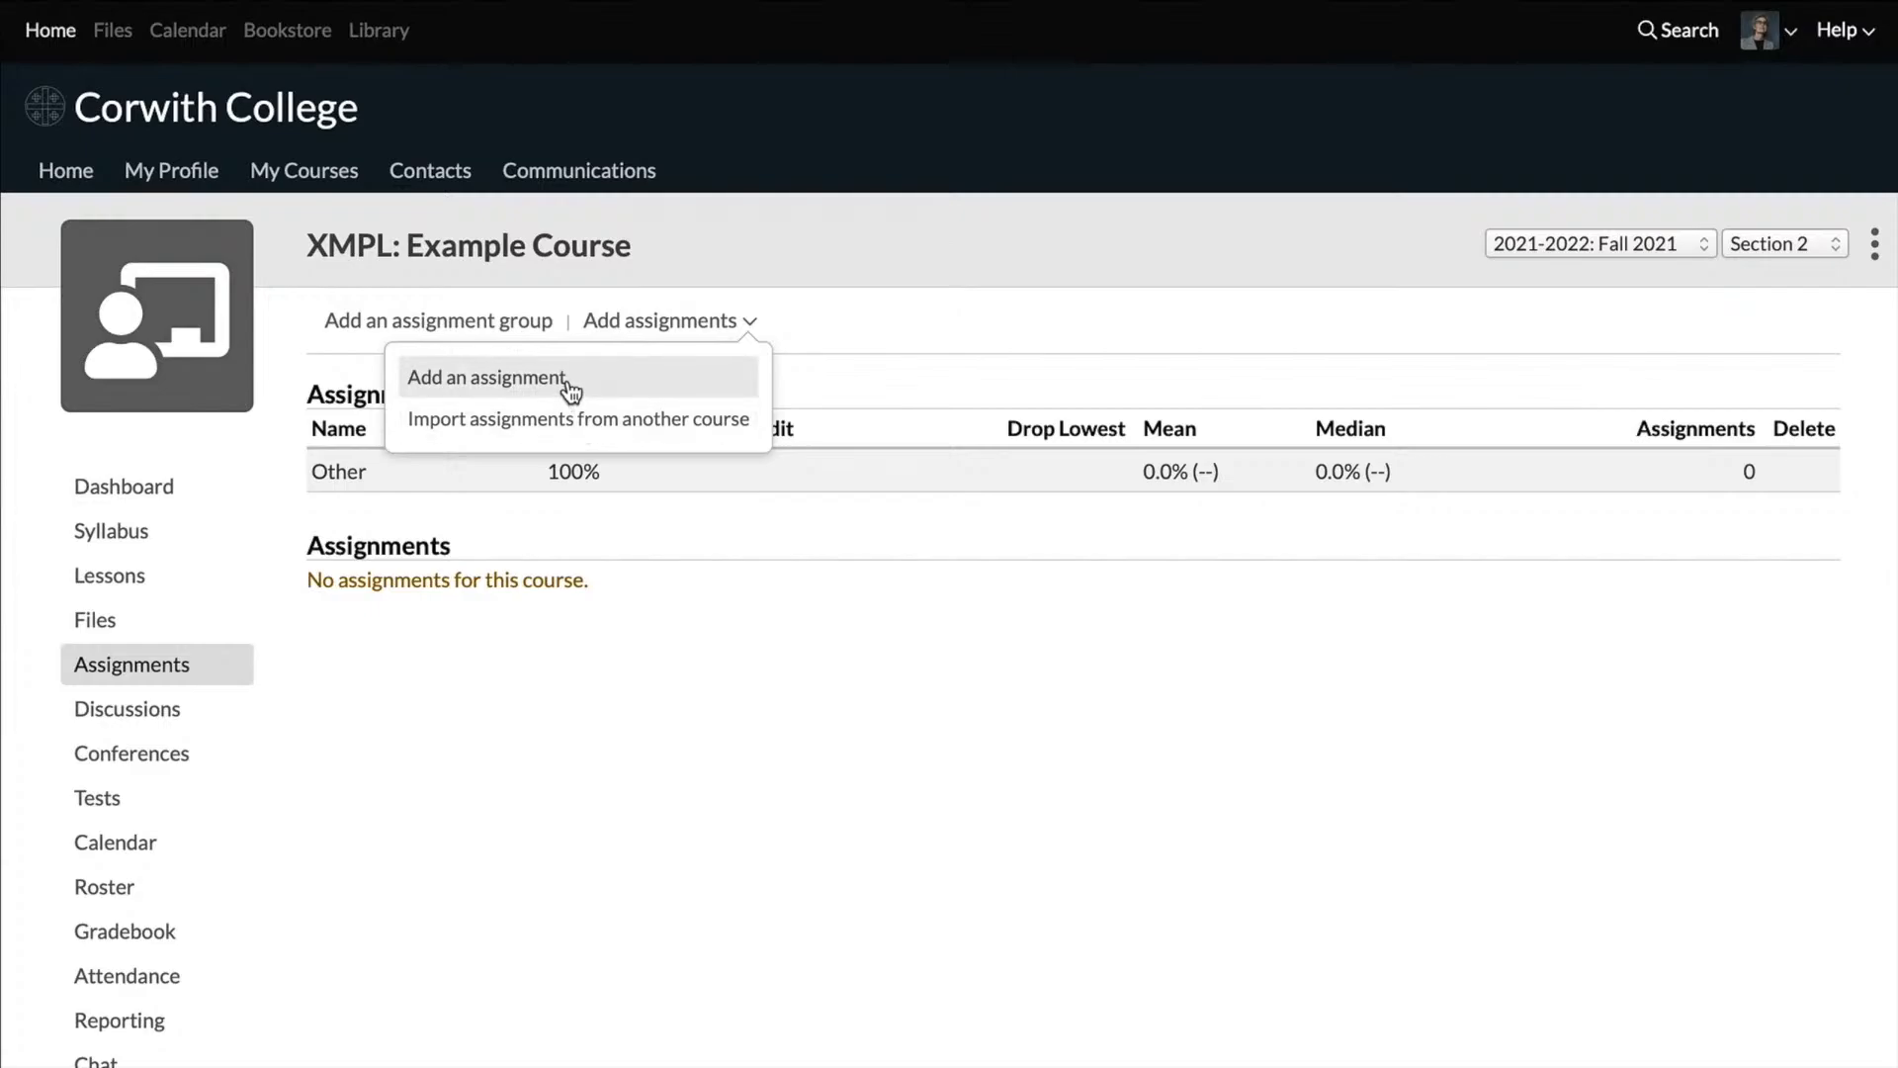
{"action": "left_click", "coordinate": [689, 380]}
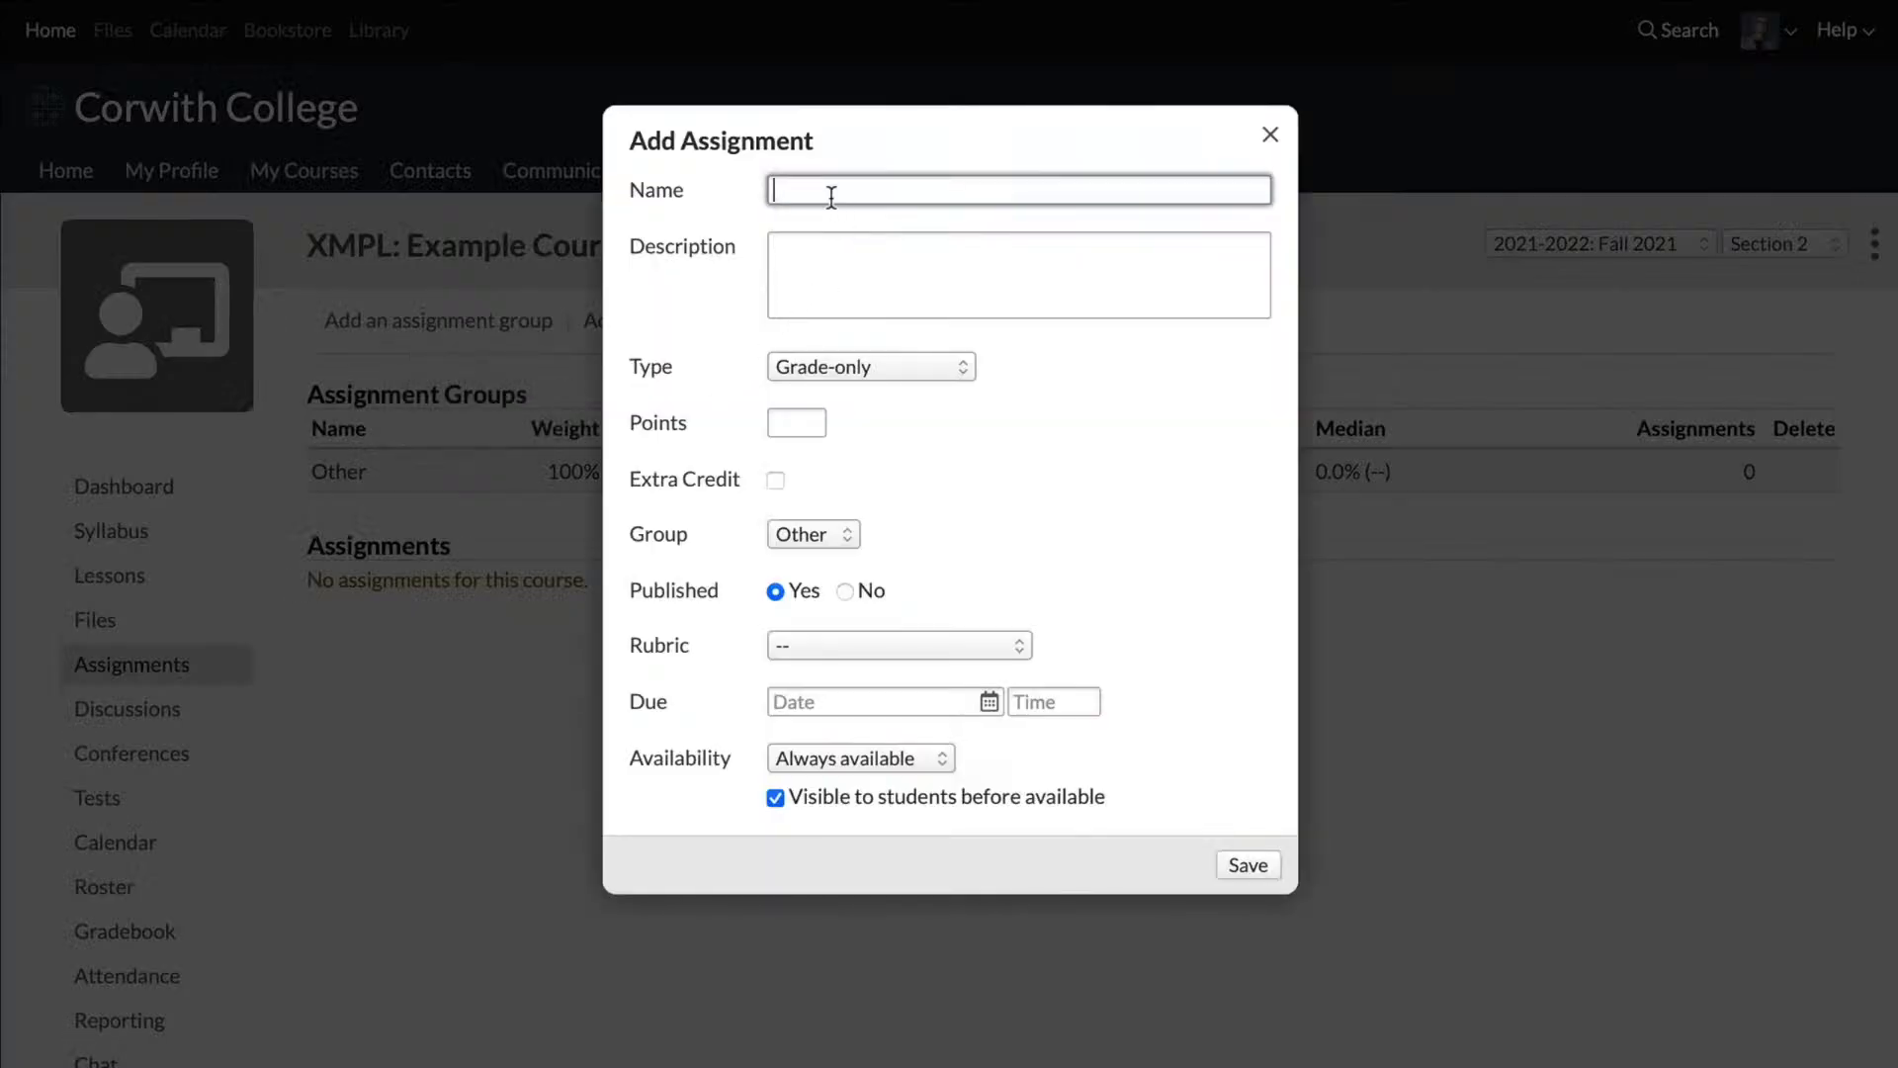
{"action": "type", "text": "Week 1 - Essayu"}
{"action": "left_click", "coordinate": [800, 419]}
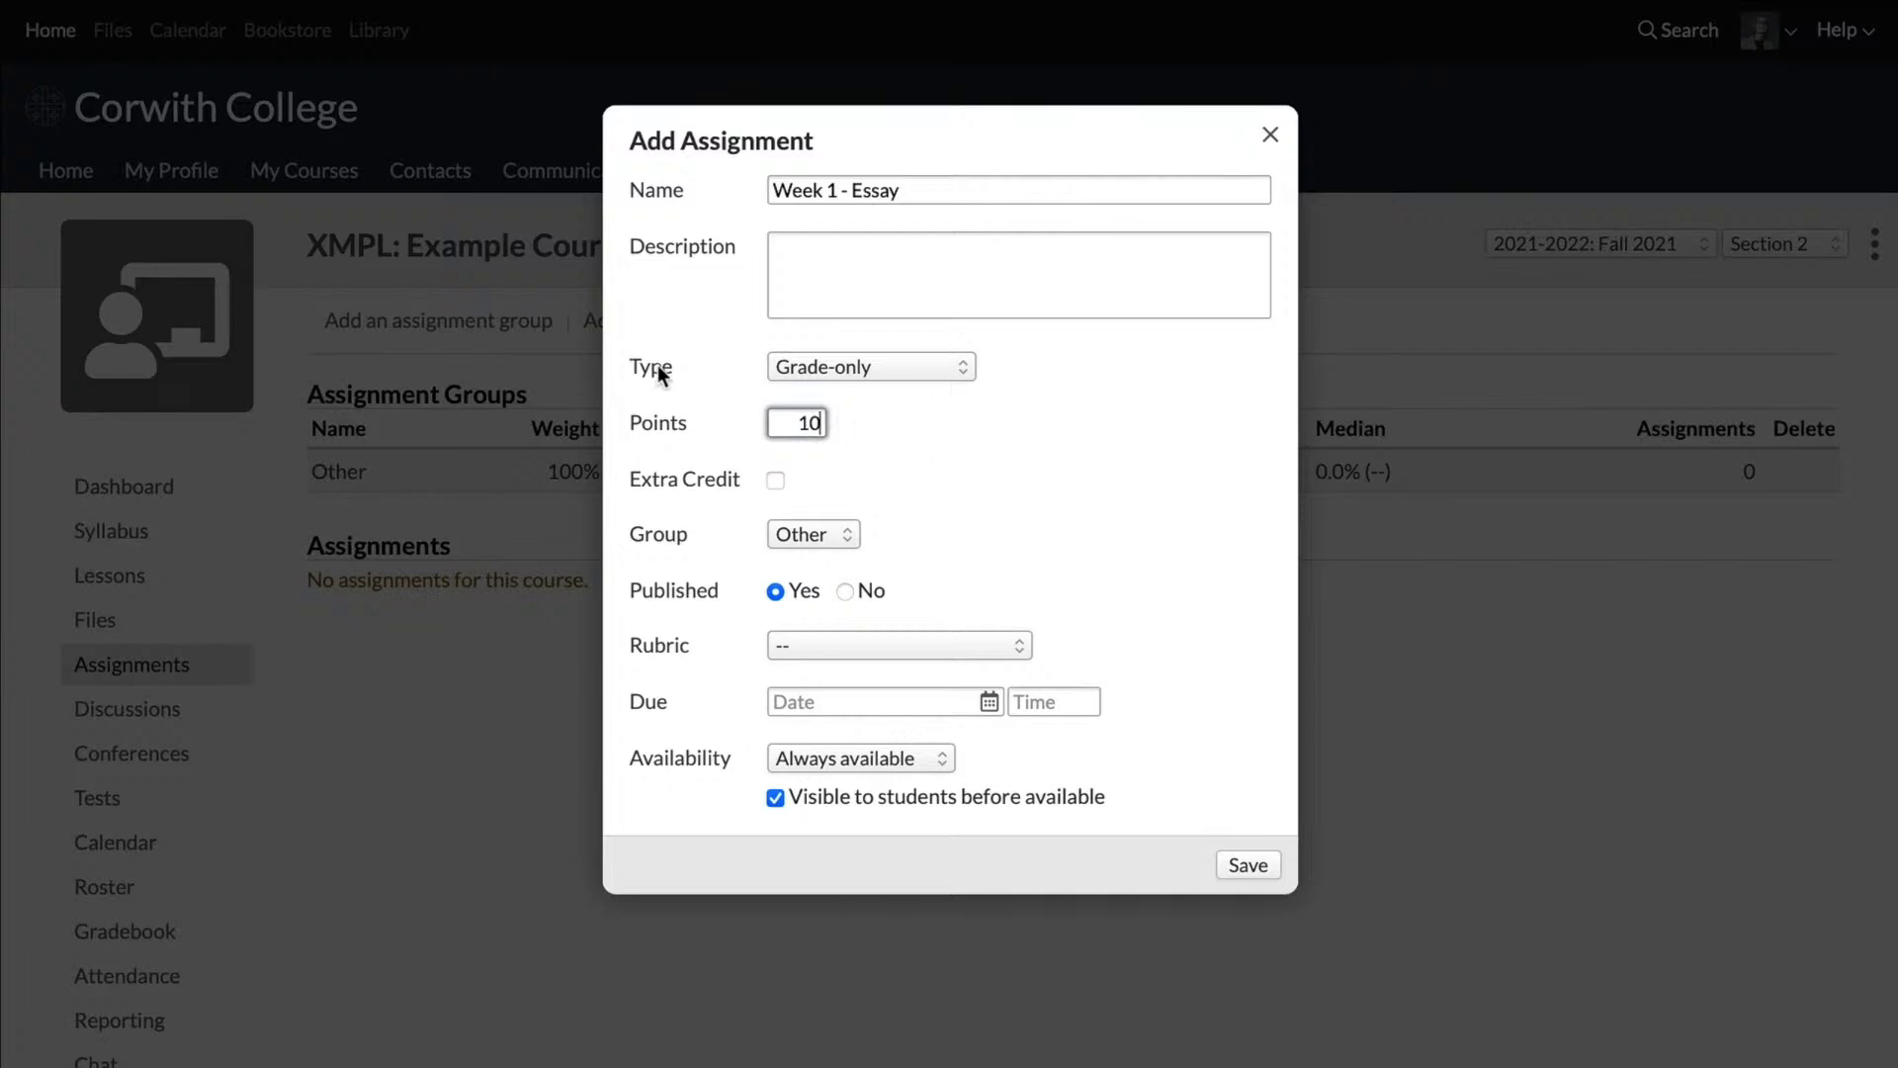
Step: Set the essay assignment's type to File and save it
{"action": "left_click", "coordinate": [820, 366]}
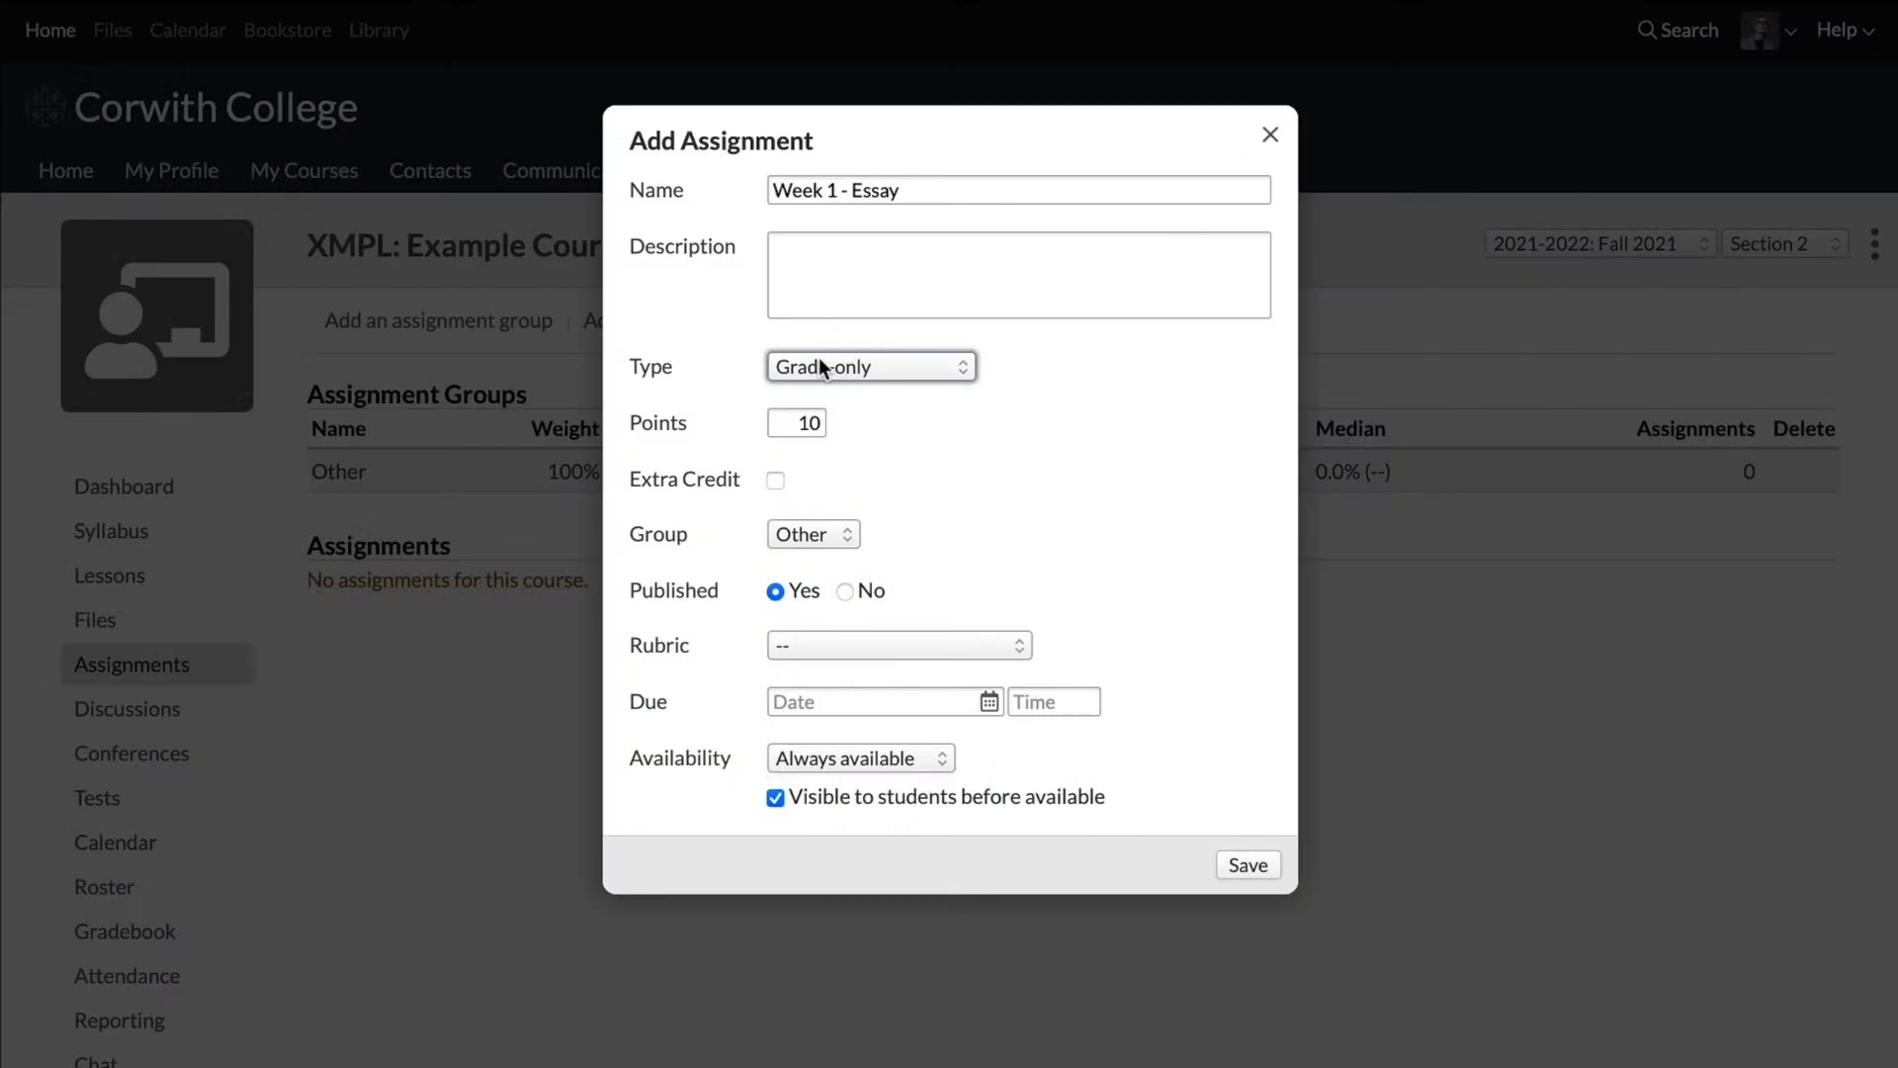
{"action": "left_click", "coordinate": [820, 368]}
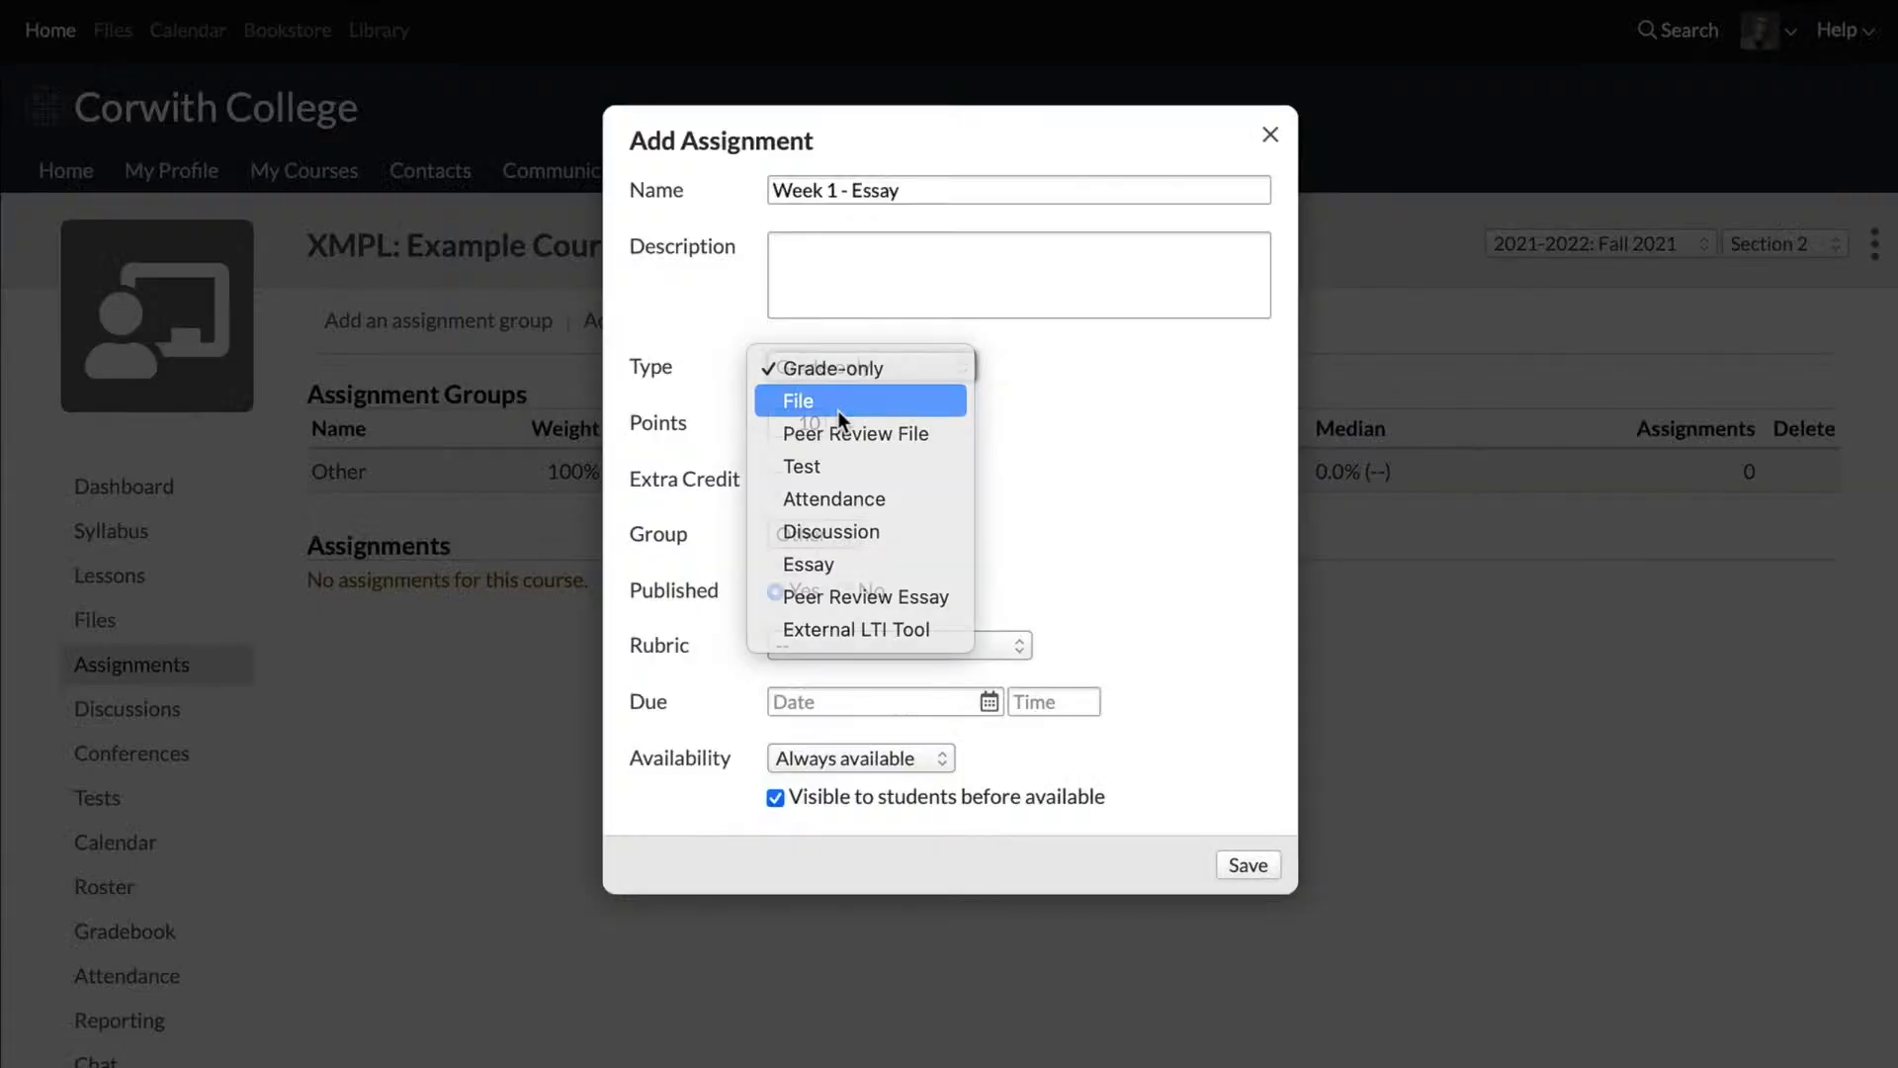
{"action": "left_click", "coordinate": [839, 411]}
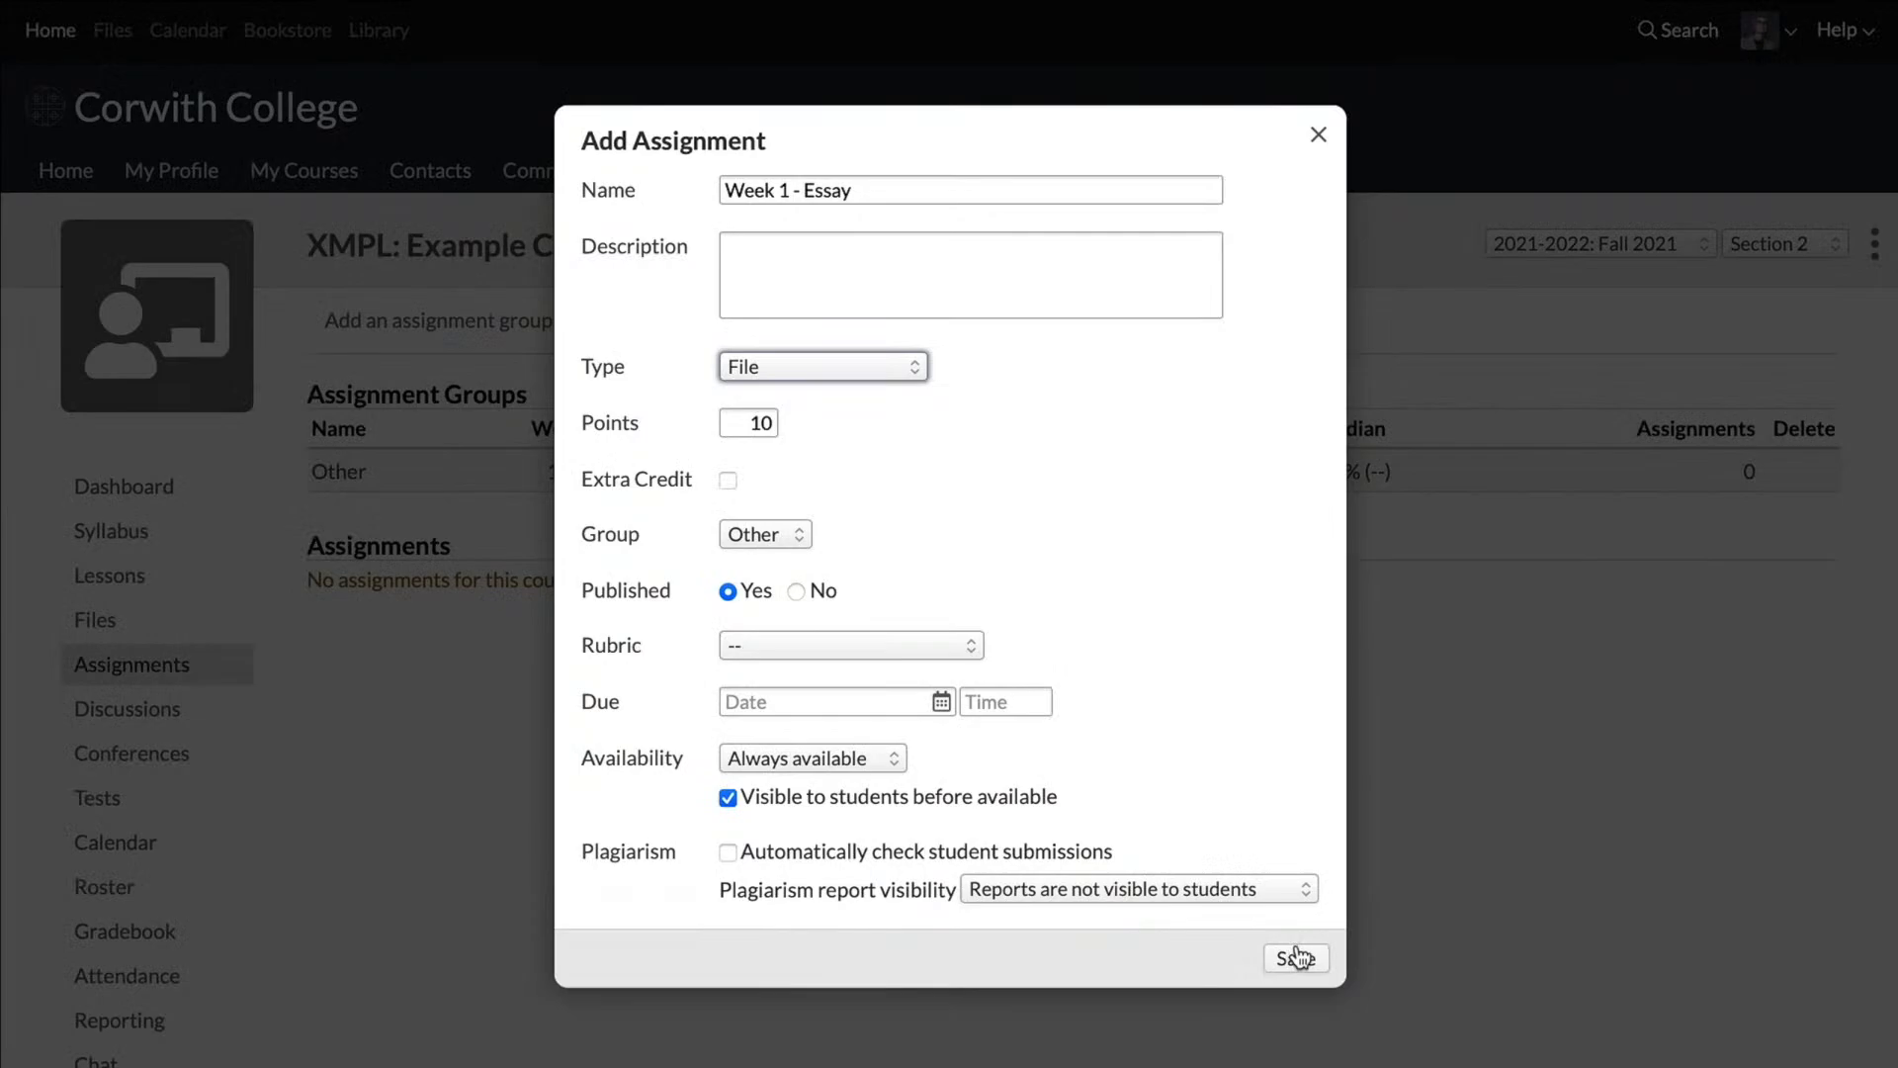
{"action": "left_click", "coordinate": [1296, 957]}
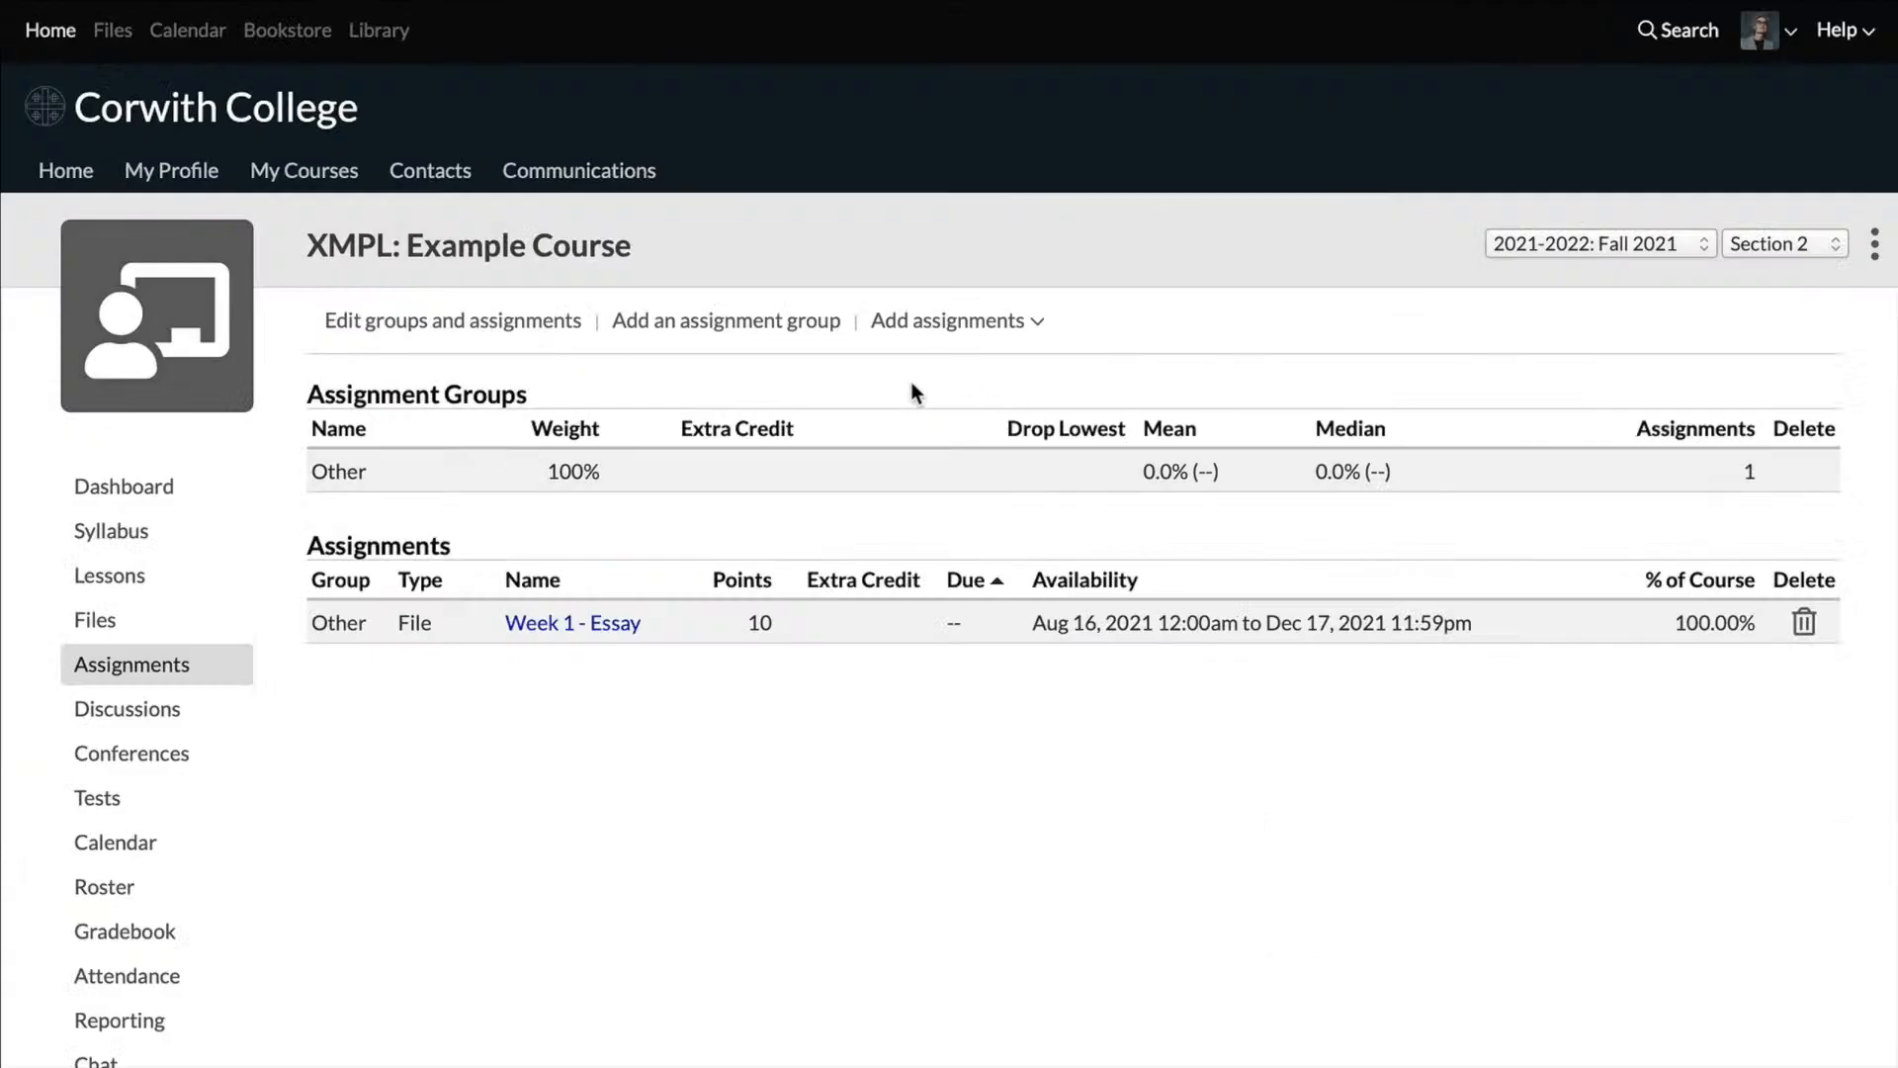
Step: Start another new assignment and set its type to Test
{"action": "left_click", "coordinate": [952, 332]}
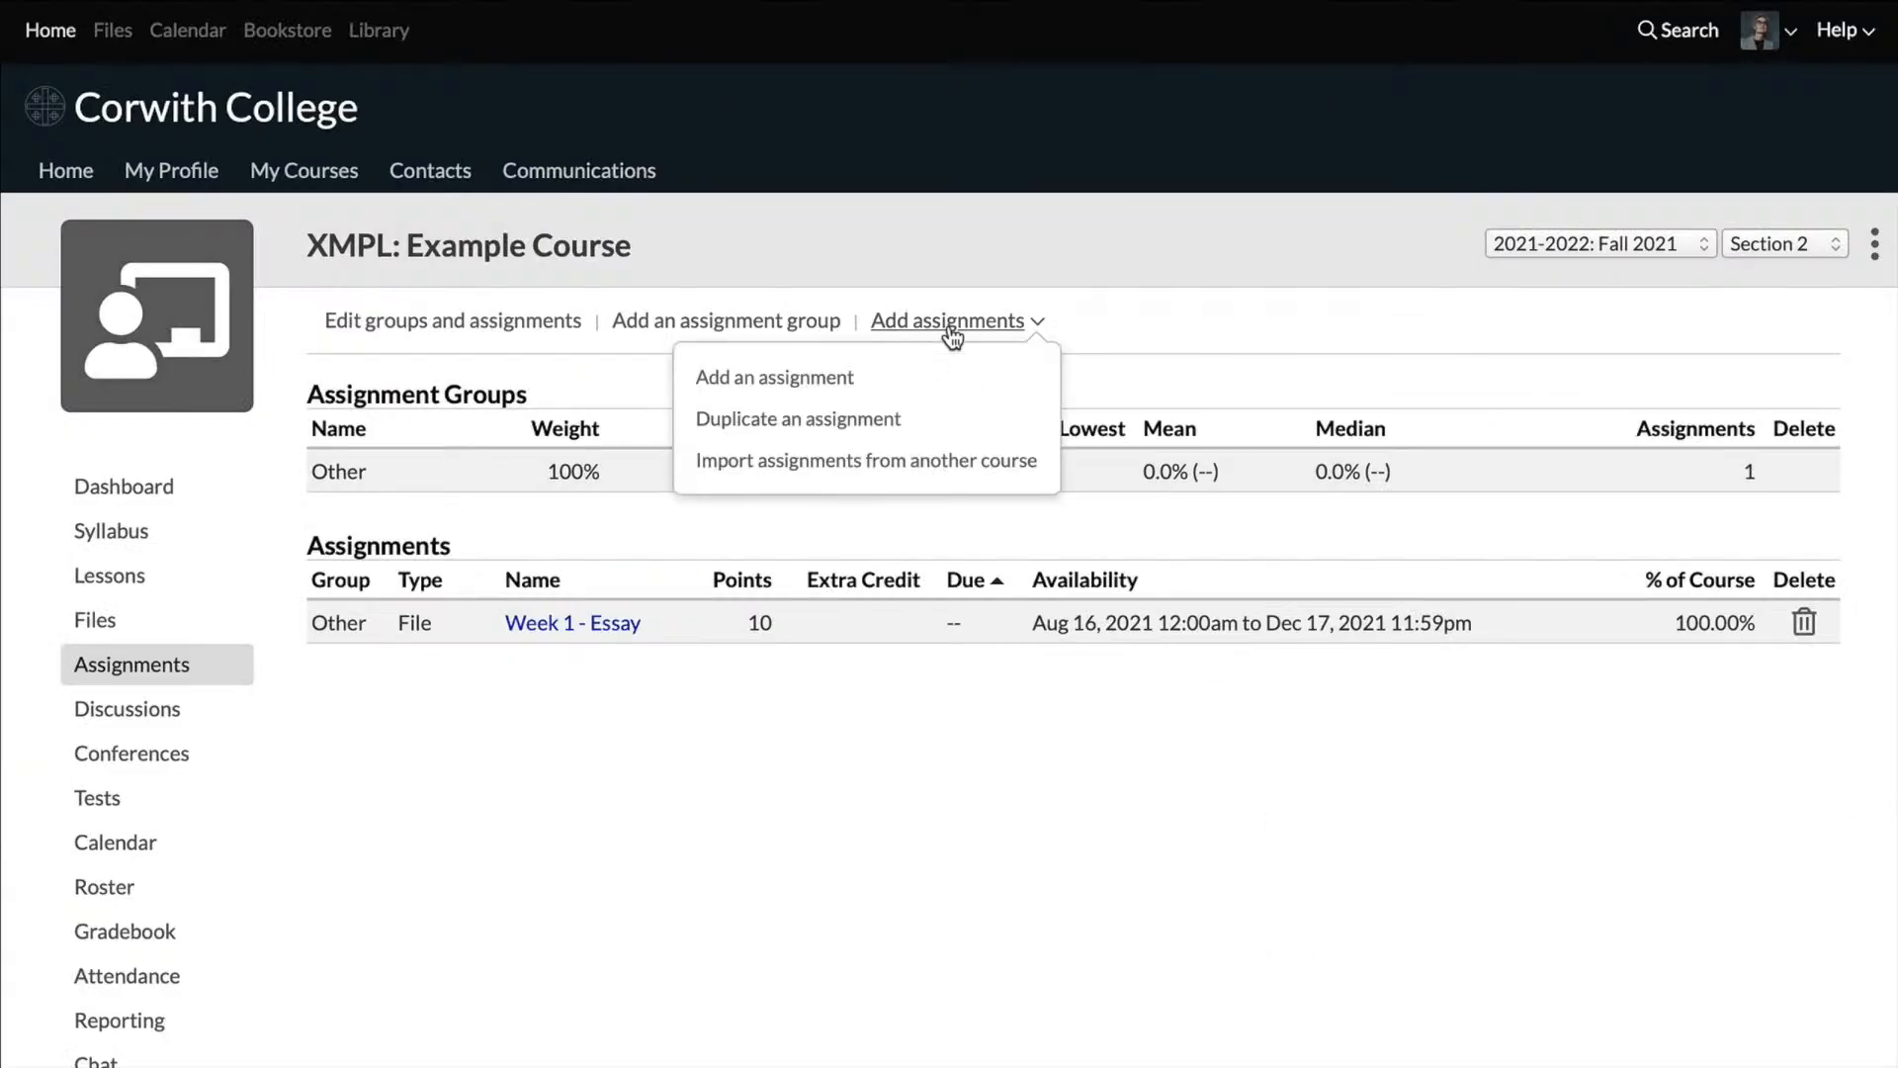
{"action": "left_click", "coordinate": [845, 375]}
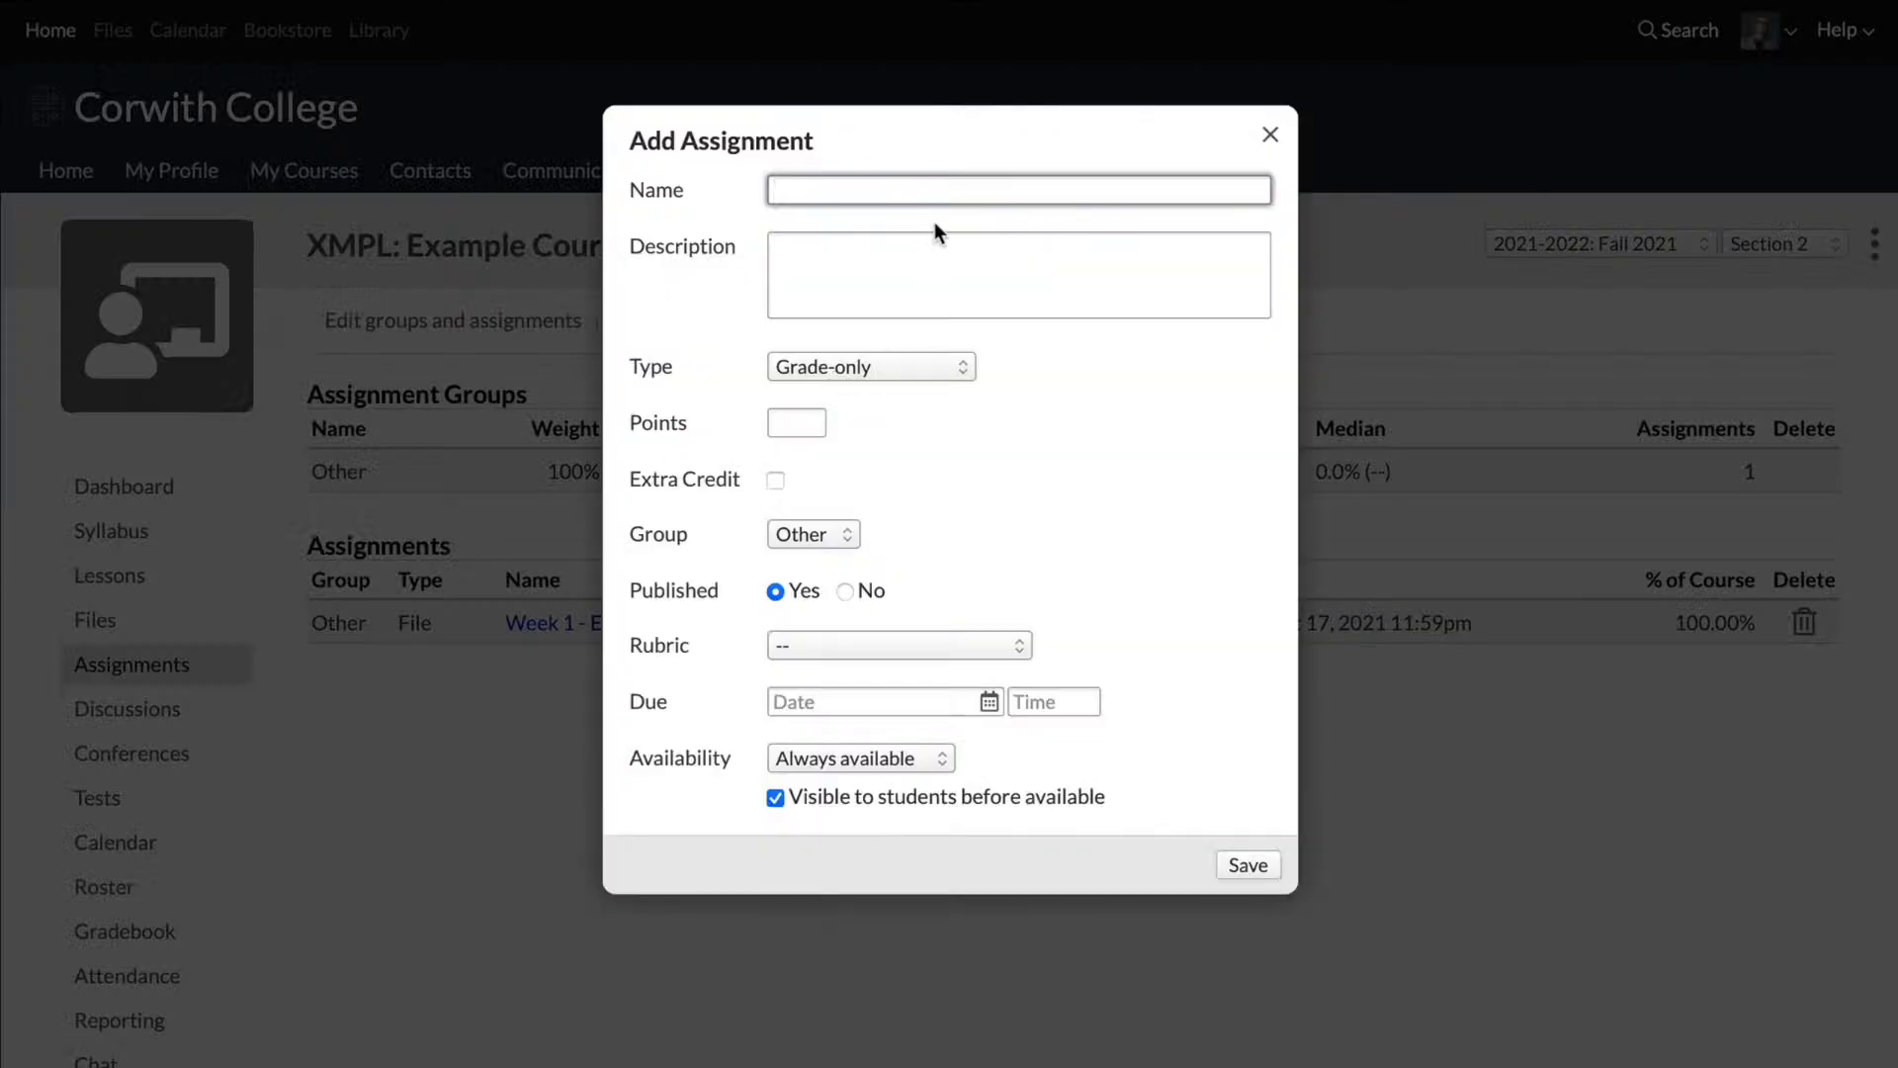
{"action": "left_click", "coordinate": [909, 374]}
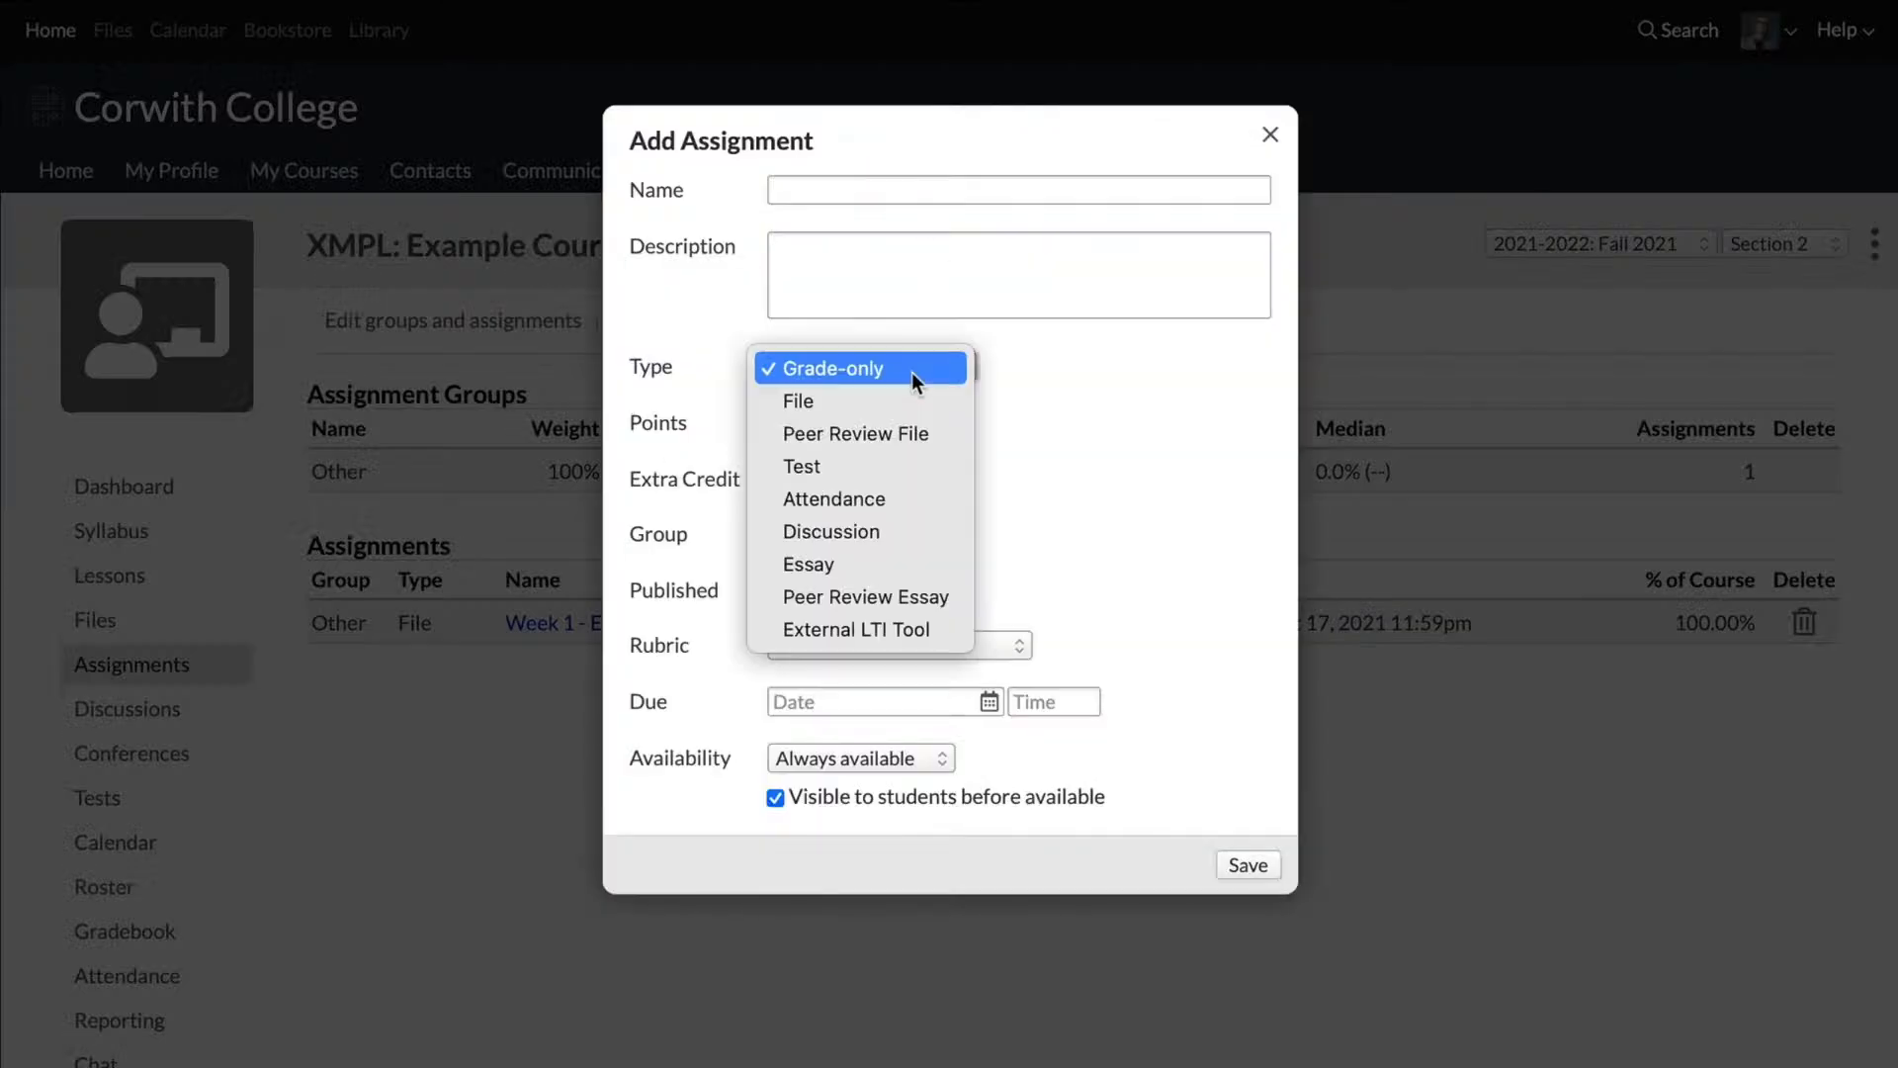
{"action": "left_click", "coordinate": [875, 467]}
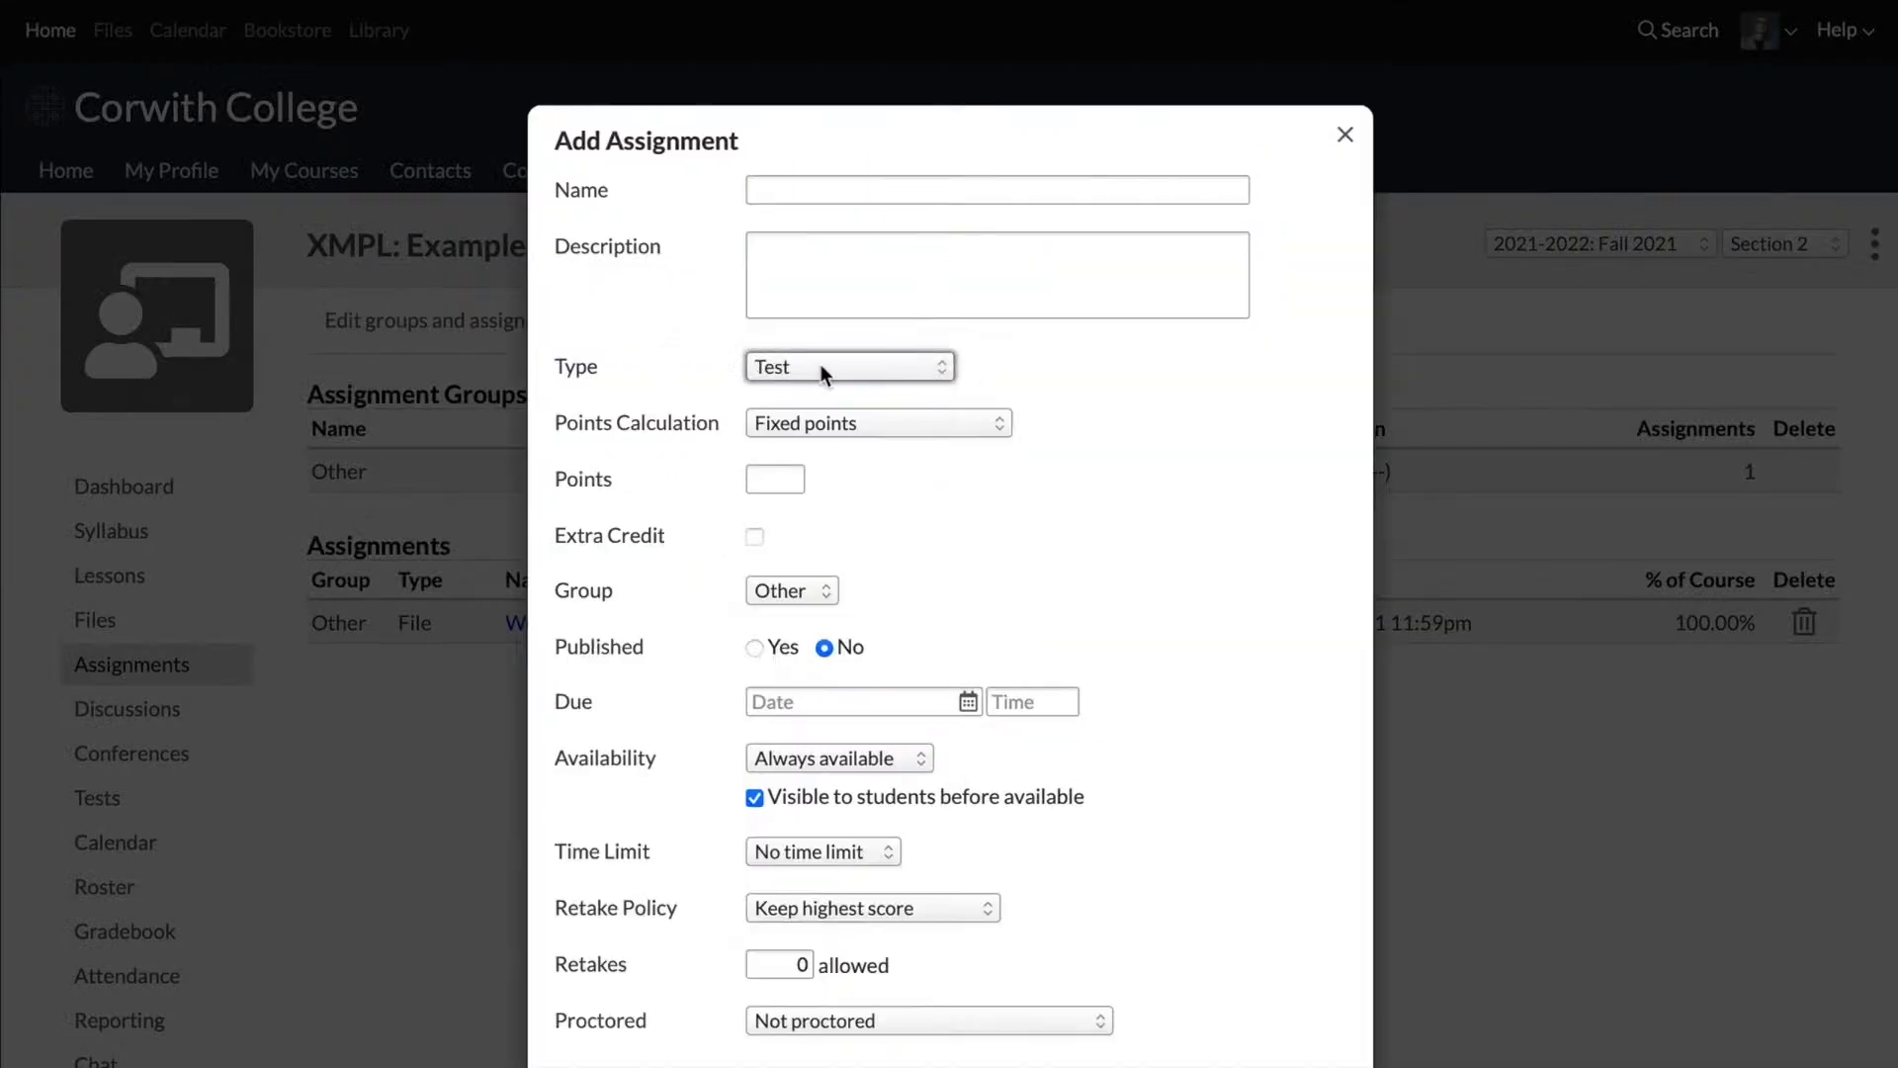
Step: Name the test assignment "Week 1 - Quiz" and set its points to 10
{"action": "left_click", "coordinate": [828, 191]}
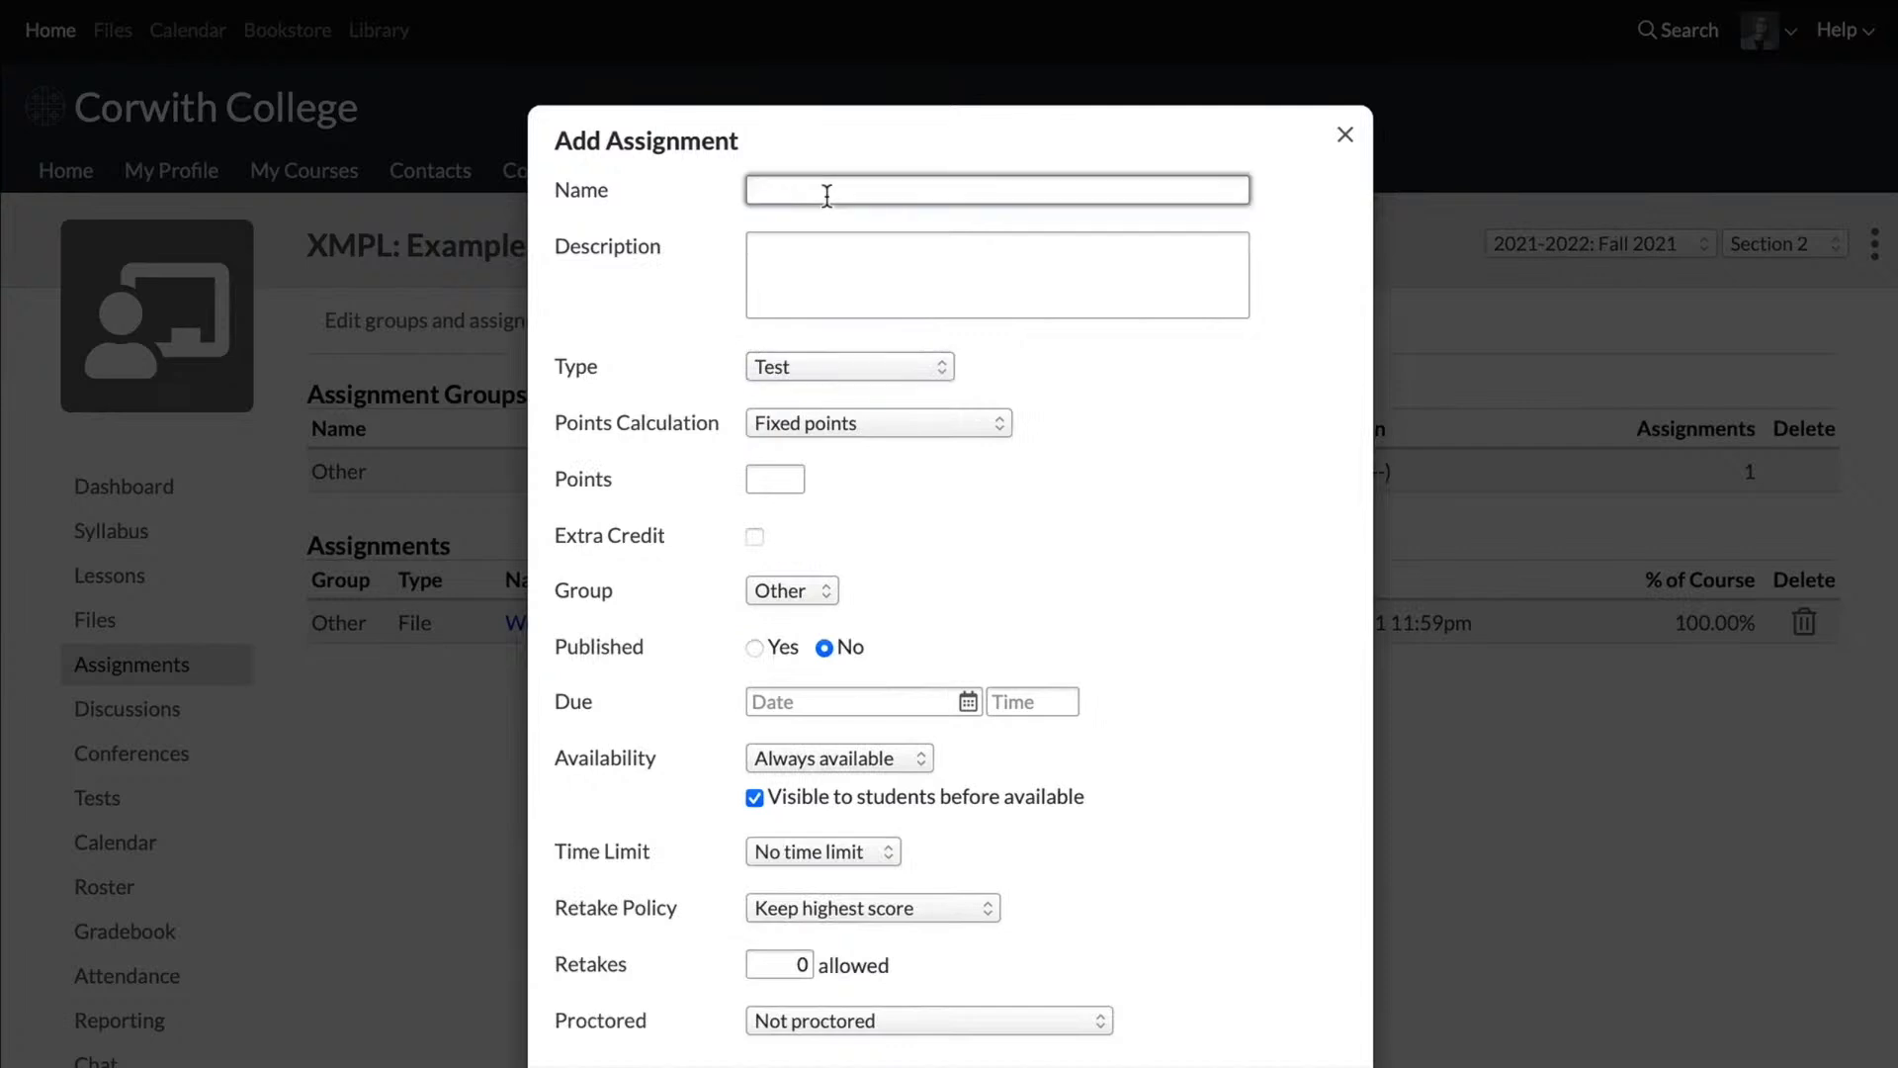
{"action": "type", "text": "Week 1 - Quiz"}
{"action": "left_click", "coordinate": [763, 482]}
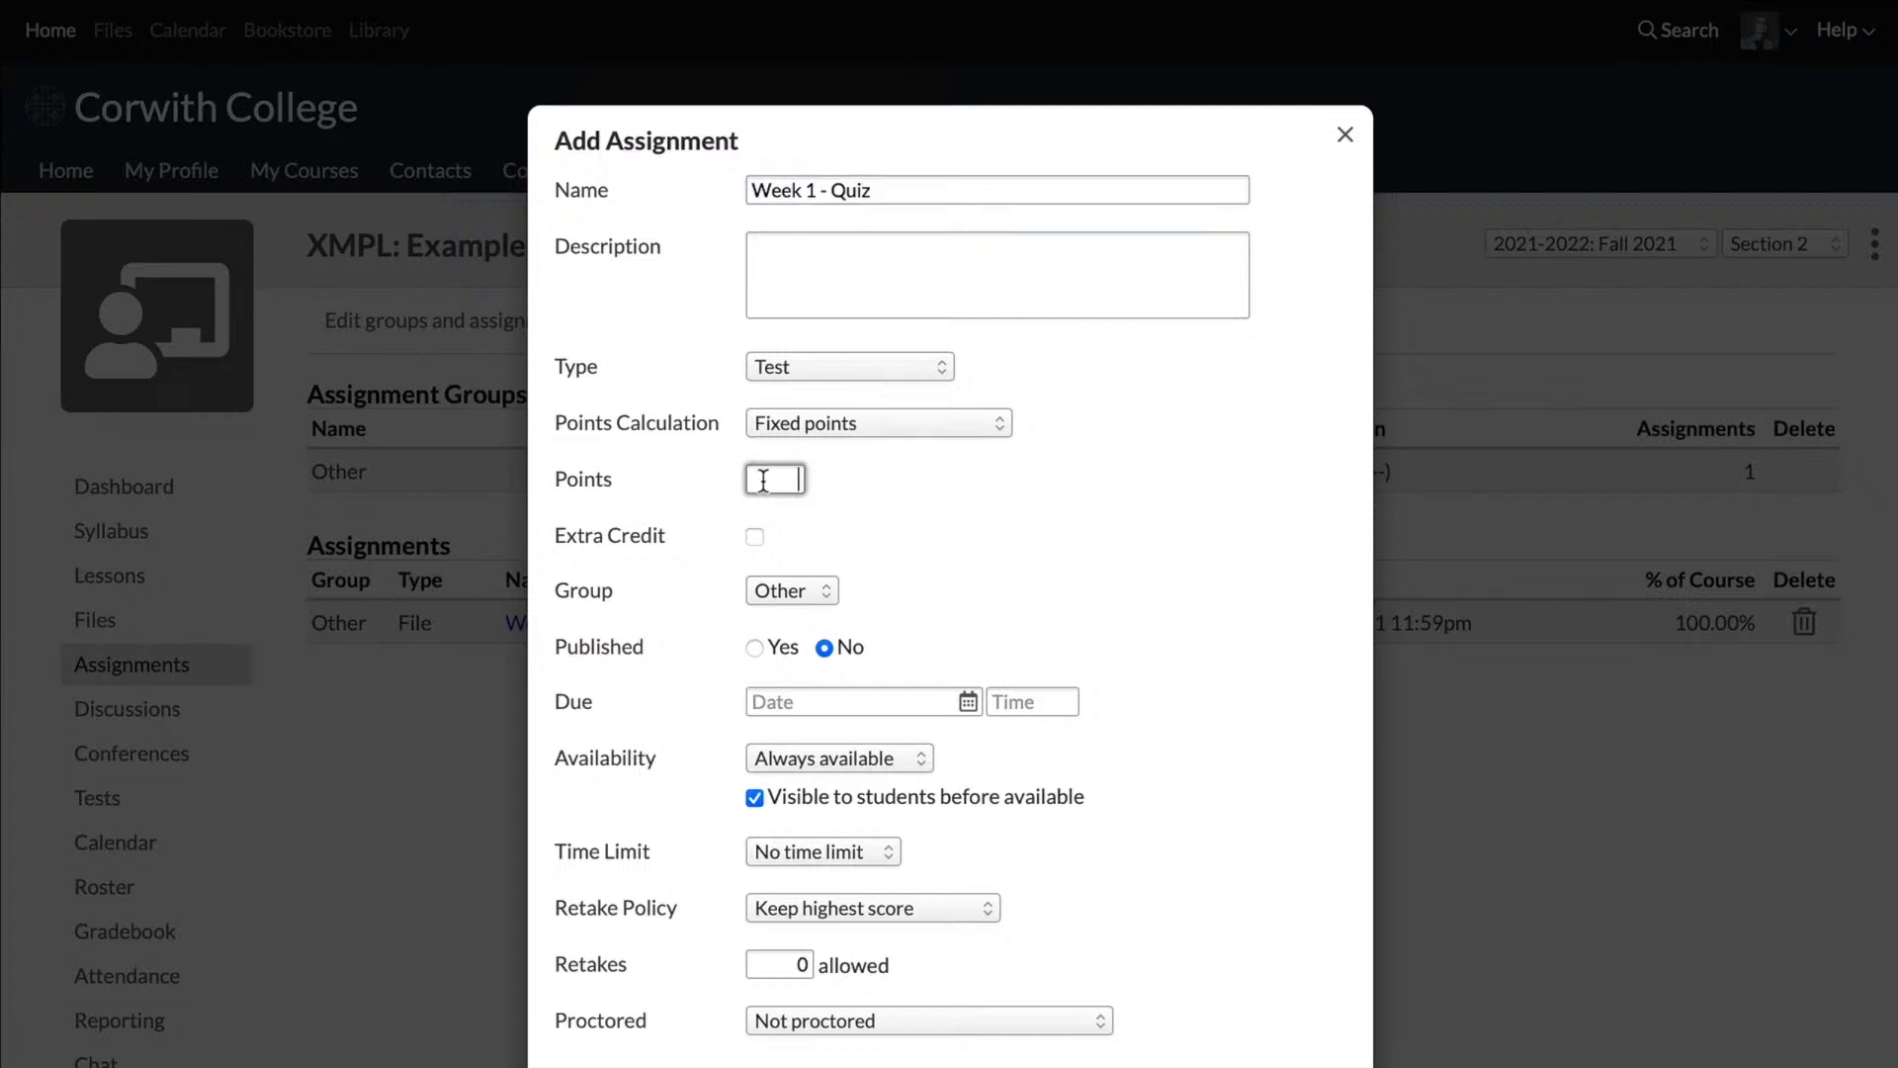
{"action": "type", "text": "10"}
{"action": "scroll", "coordinate": [934, 672], "scroll_direction": "down", "scroll_amount": 3}
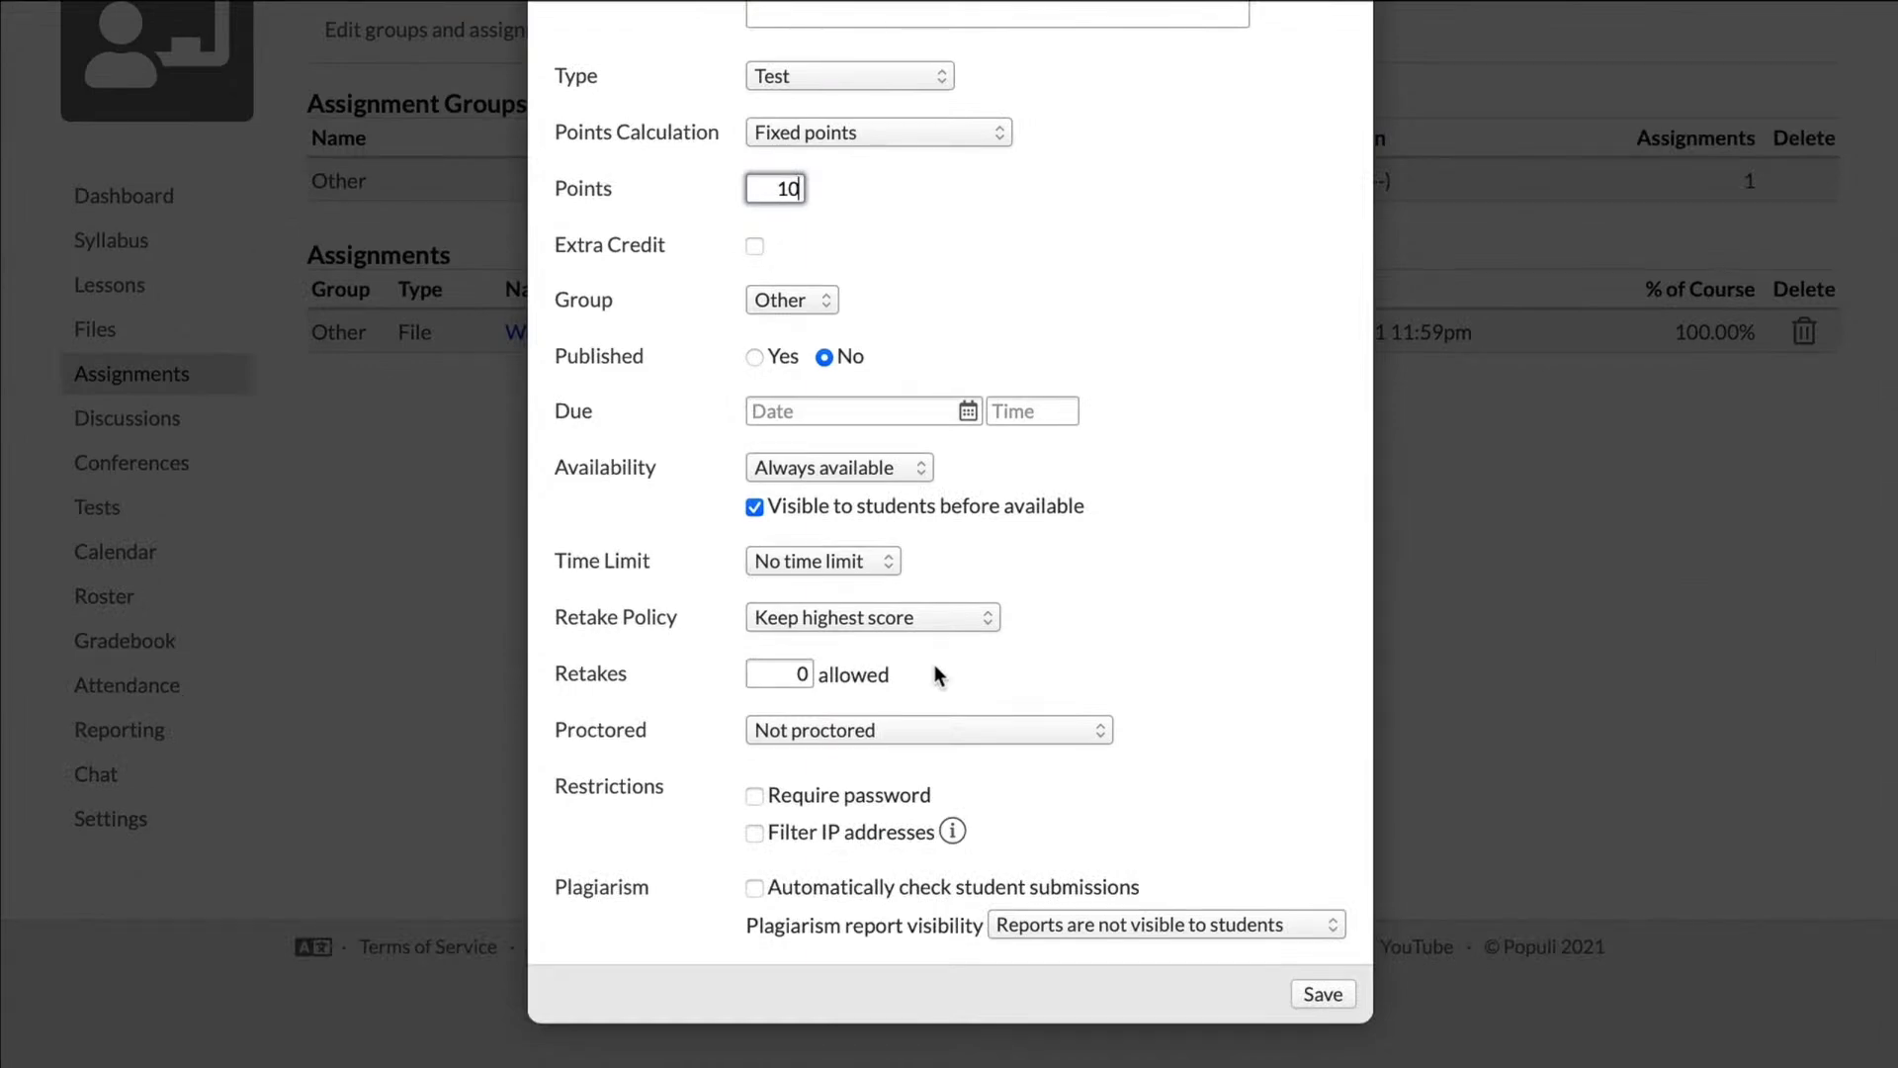
{"action": "scroll", "coordinate": [944, 682], "scroll_direction": "up", "scroll_amount": 3}
{"action": "scroll", "coordinate": [1087, 762], "scroll_direction": "down", "scroll_amount": 2}
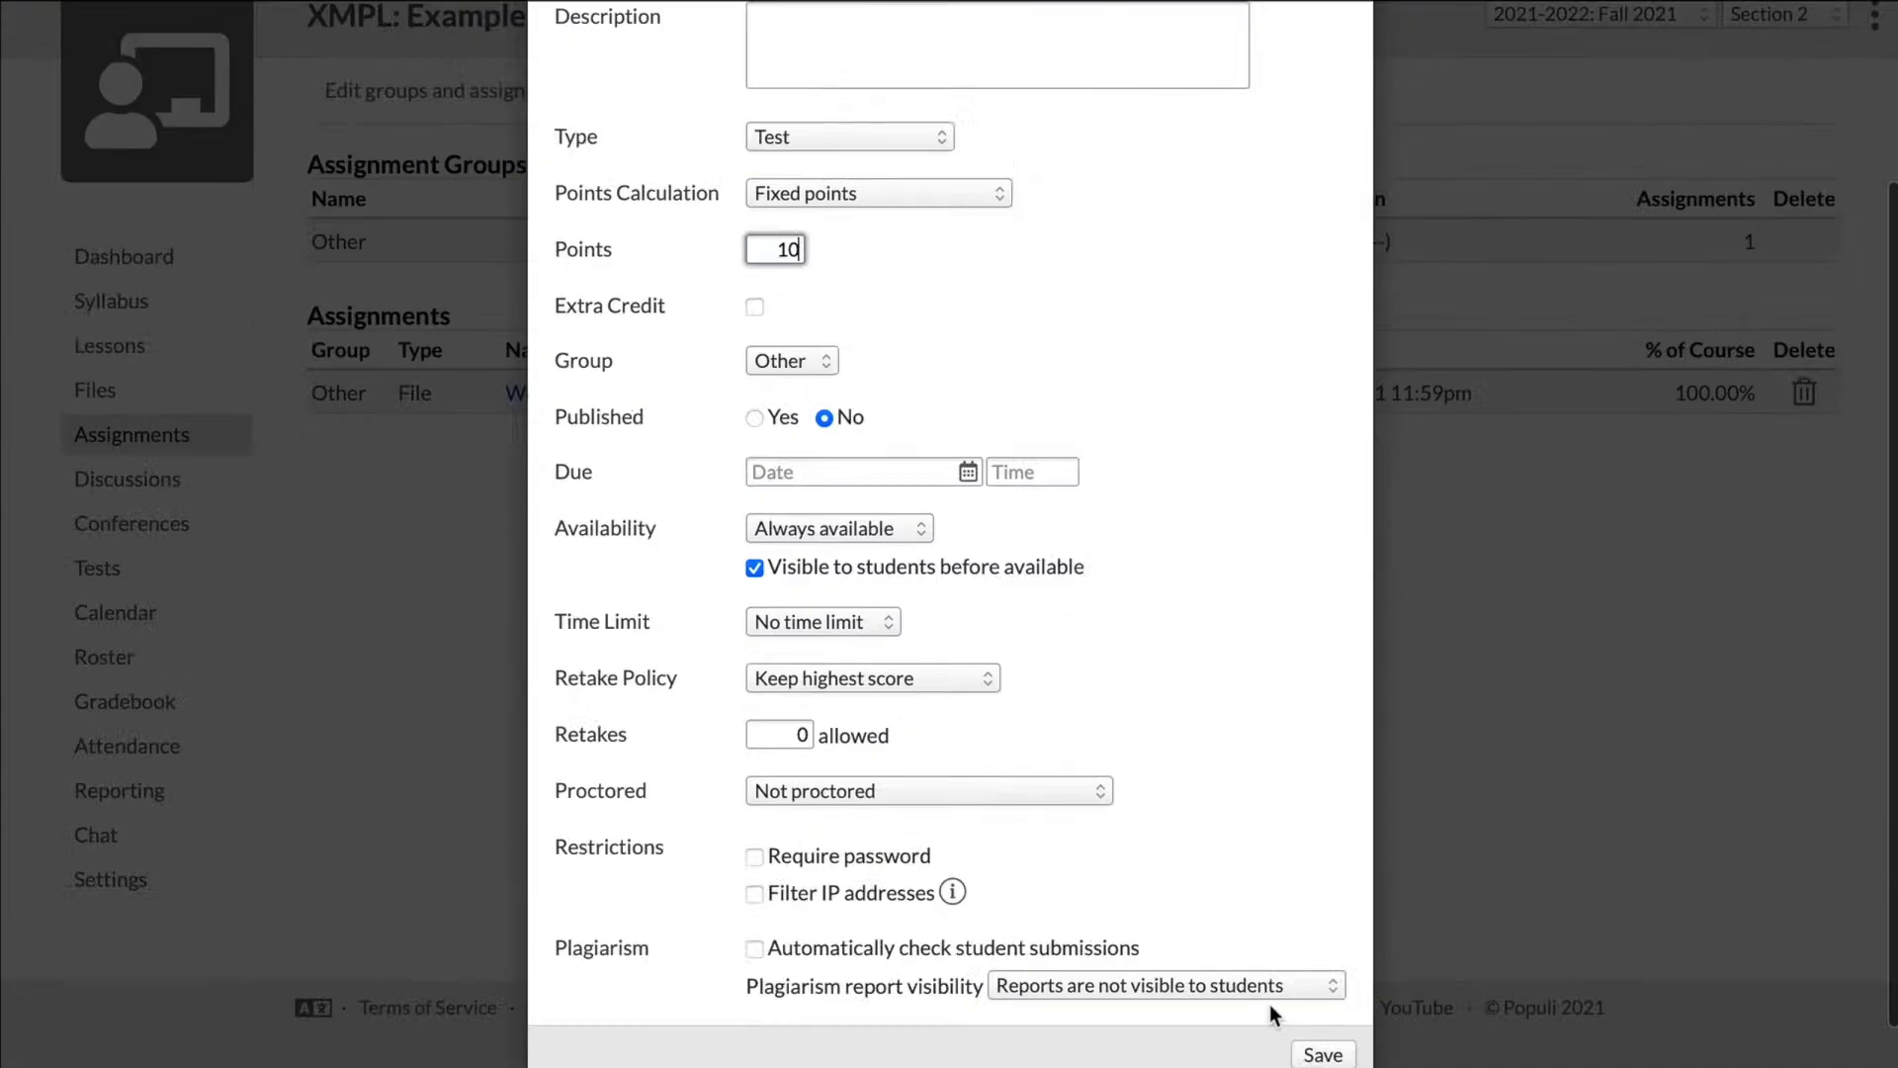
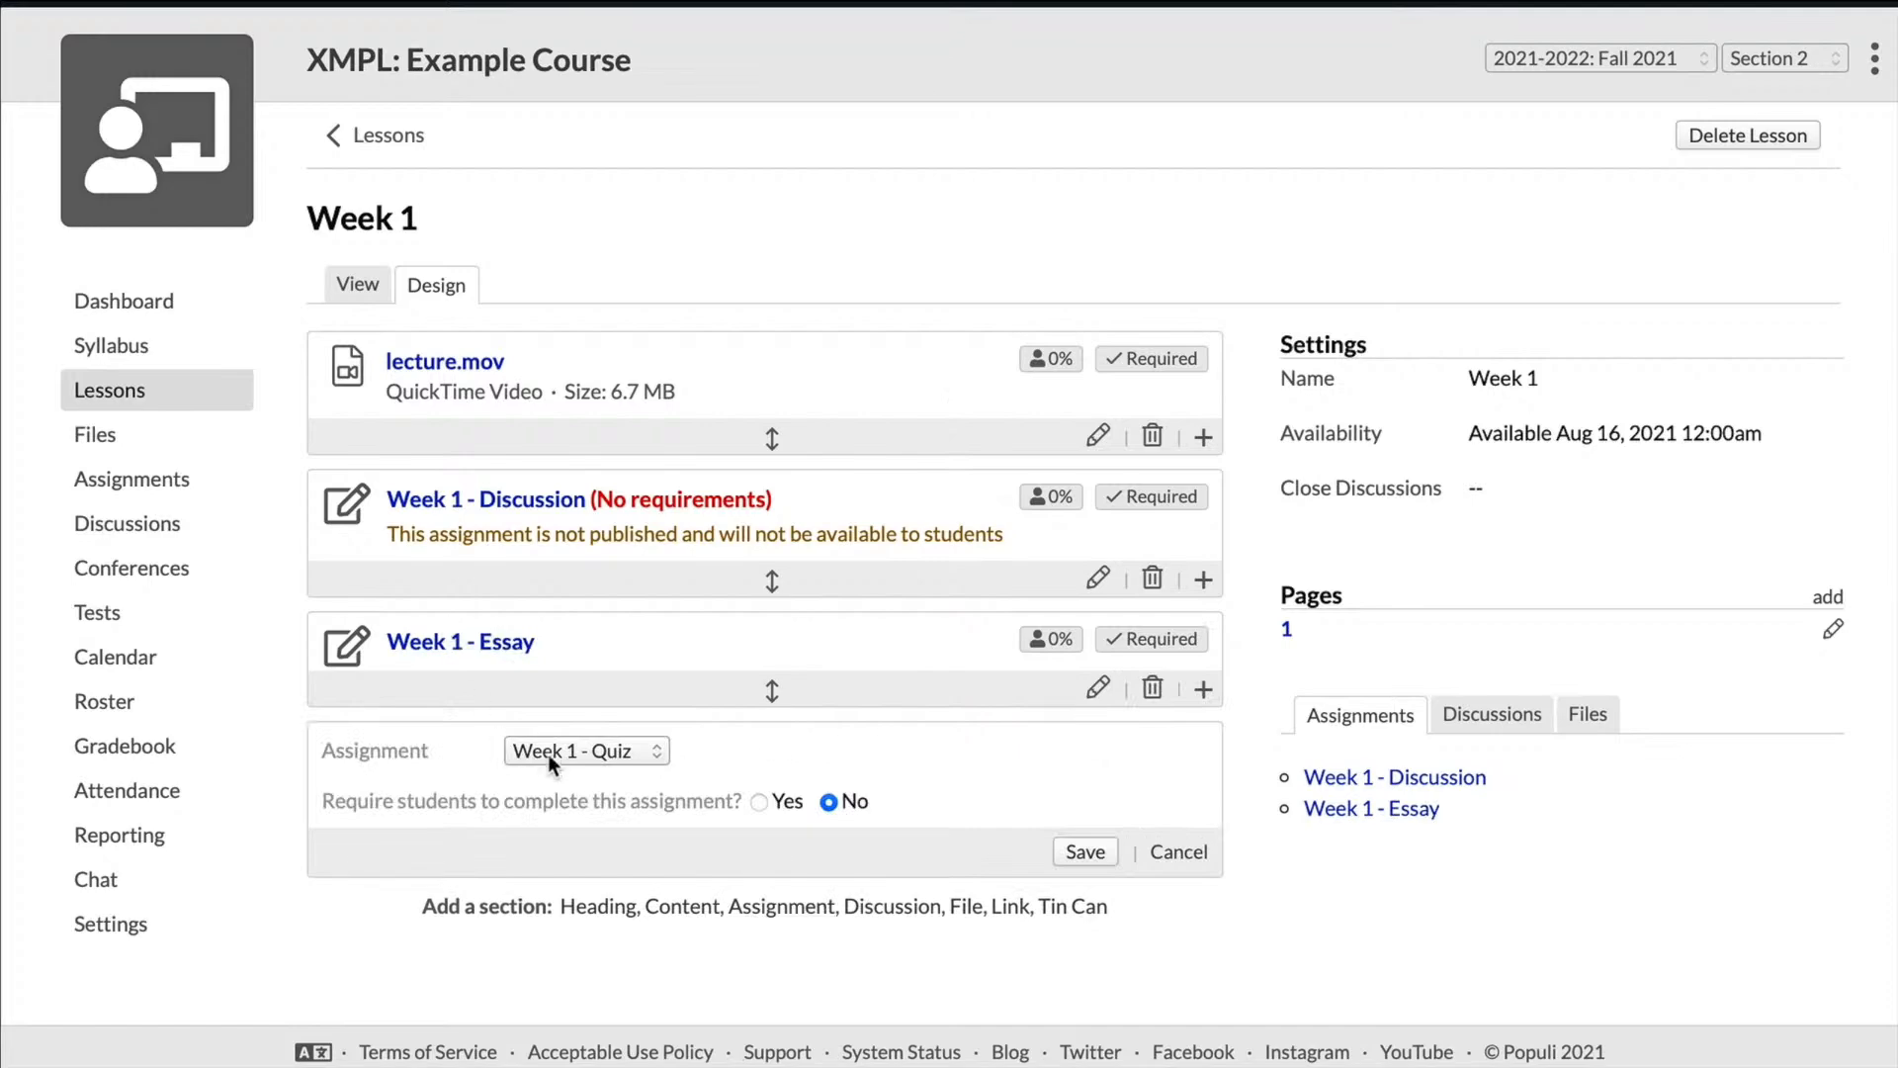
Step: Add the "Week 1 - Quiz" assignment to the Week 1 lesson as a required section and save it
{"action": "left_click", "coordinate": [969, 746]}
{"action": "left_click", "coordinate": [758, 802]}
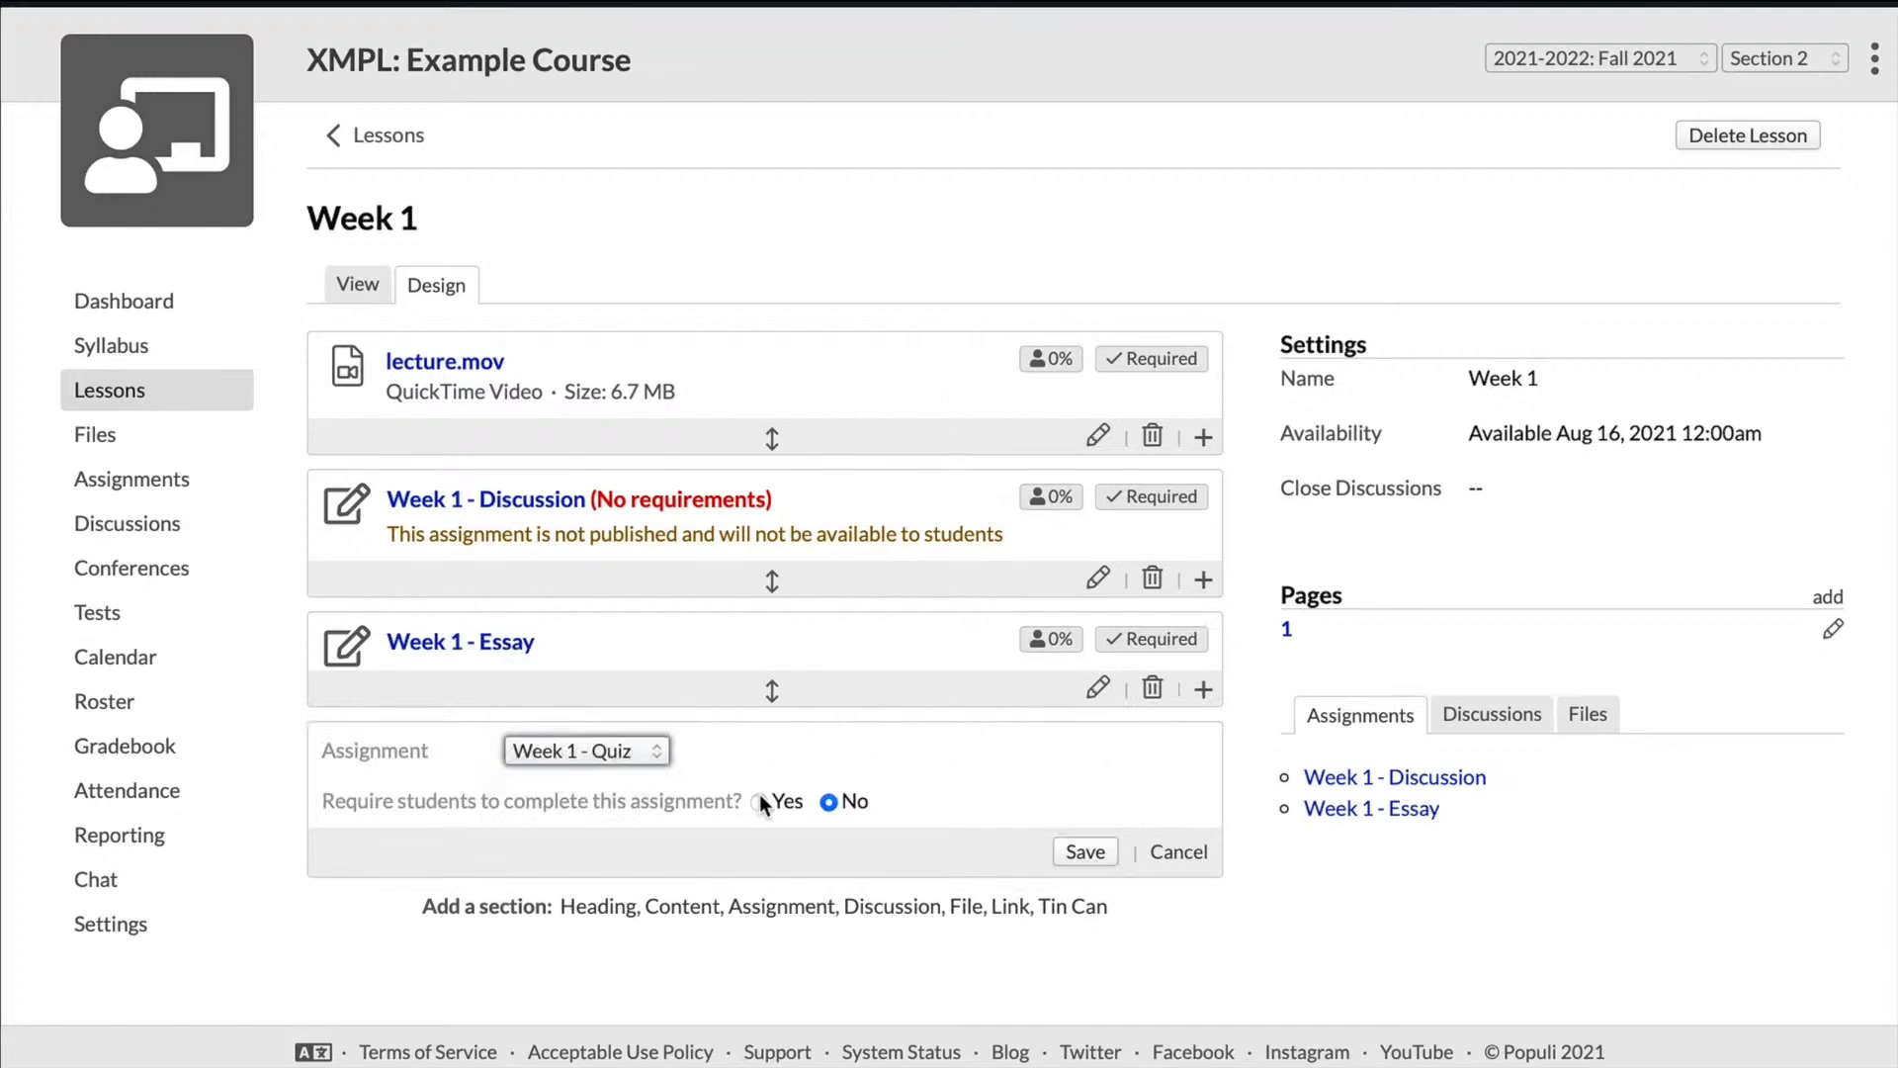
{"action": "left_click", "coordinate": [1082, 850]}
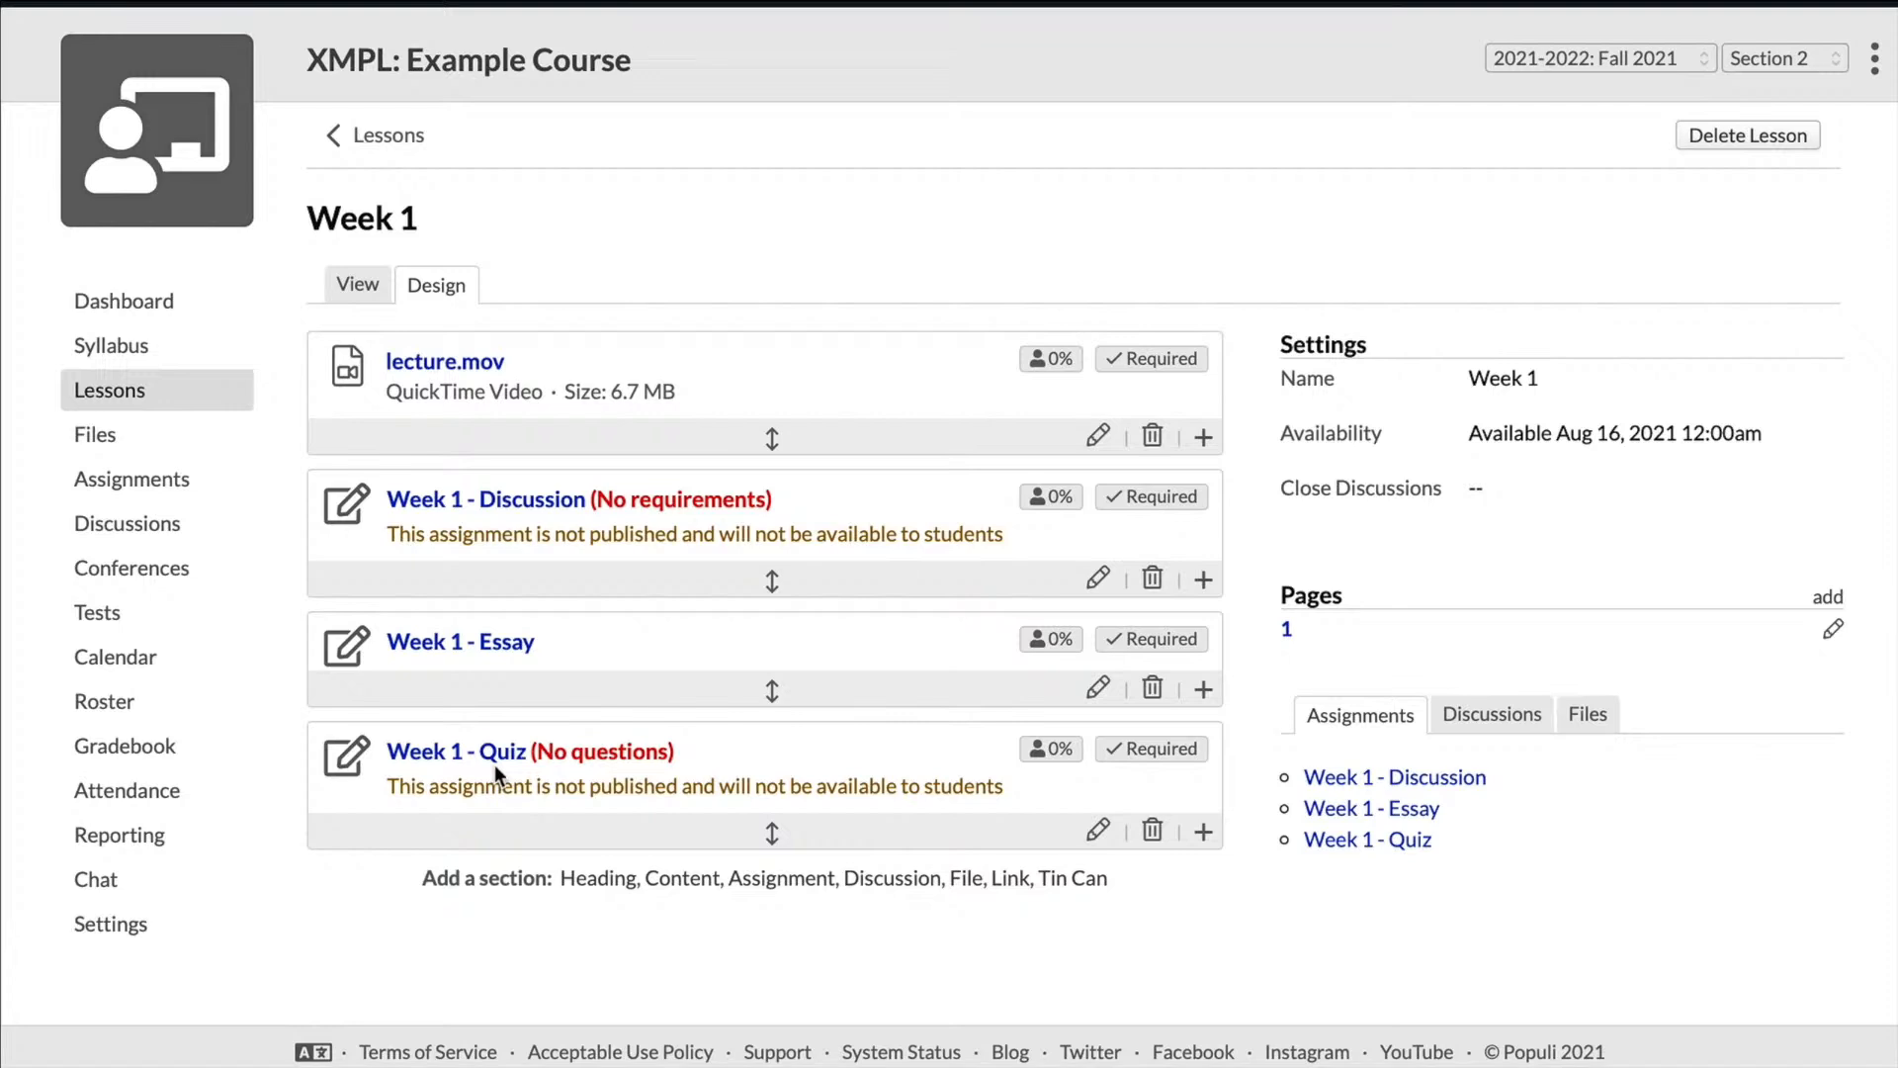
Step: Review the Week 1 lesson's discussion, file and assignment lists, and look through the lesson in its view mode
{"action": "left_click", "coordinate": [1495, 714]}
{"action": "left_click", "coordinate": [1579, 715]}
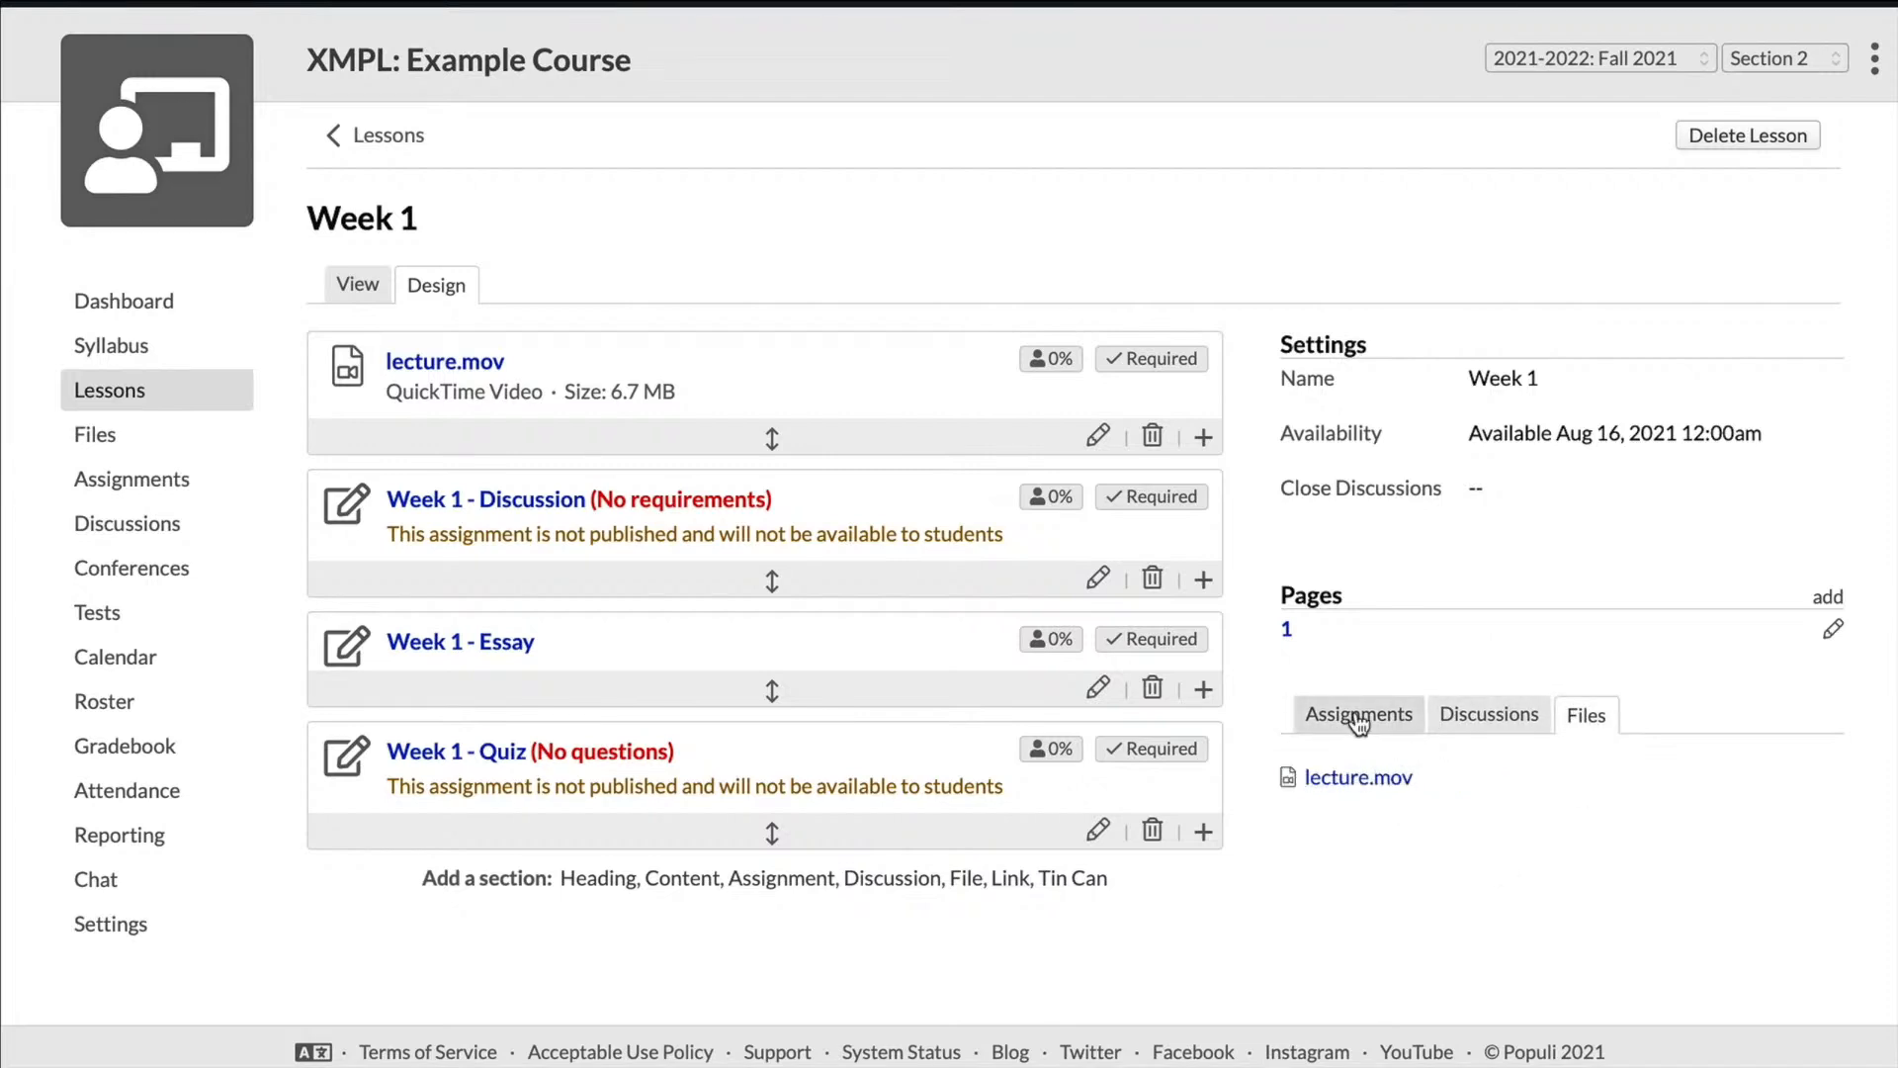
{"action": "left_click", "coordinate": [1362, 718]}
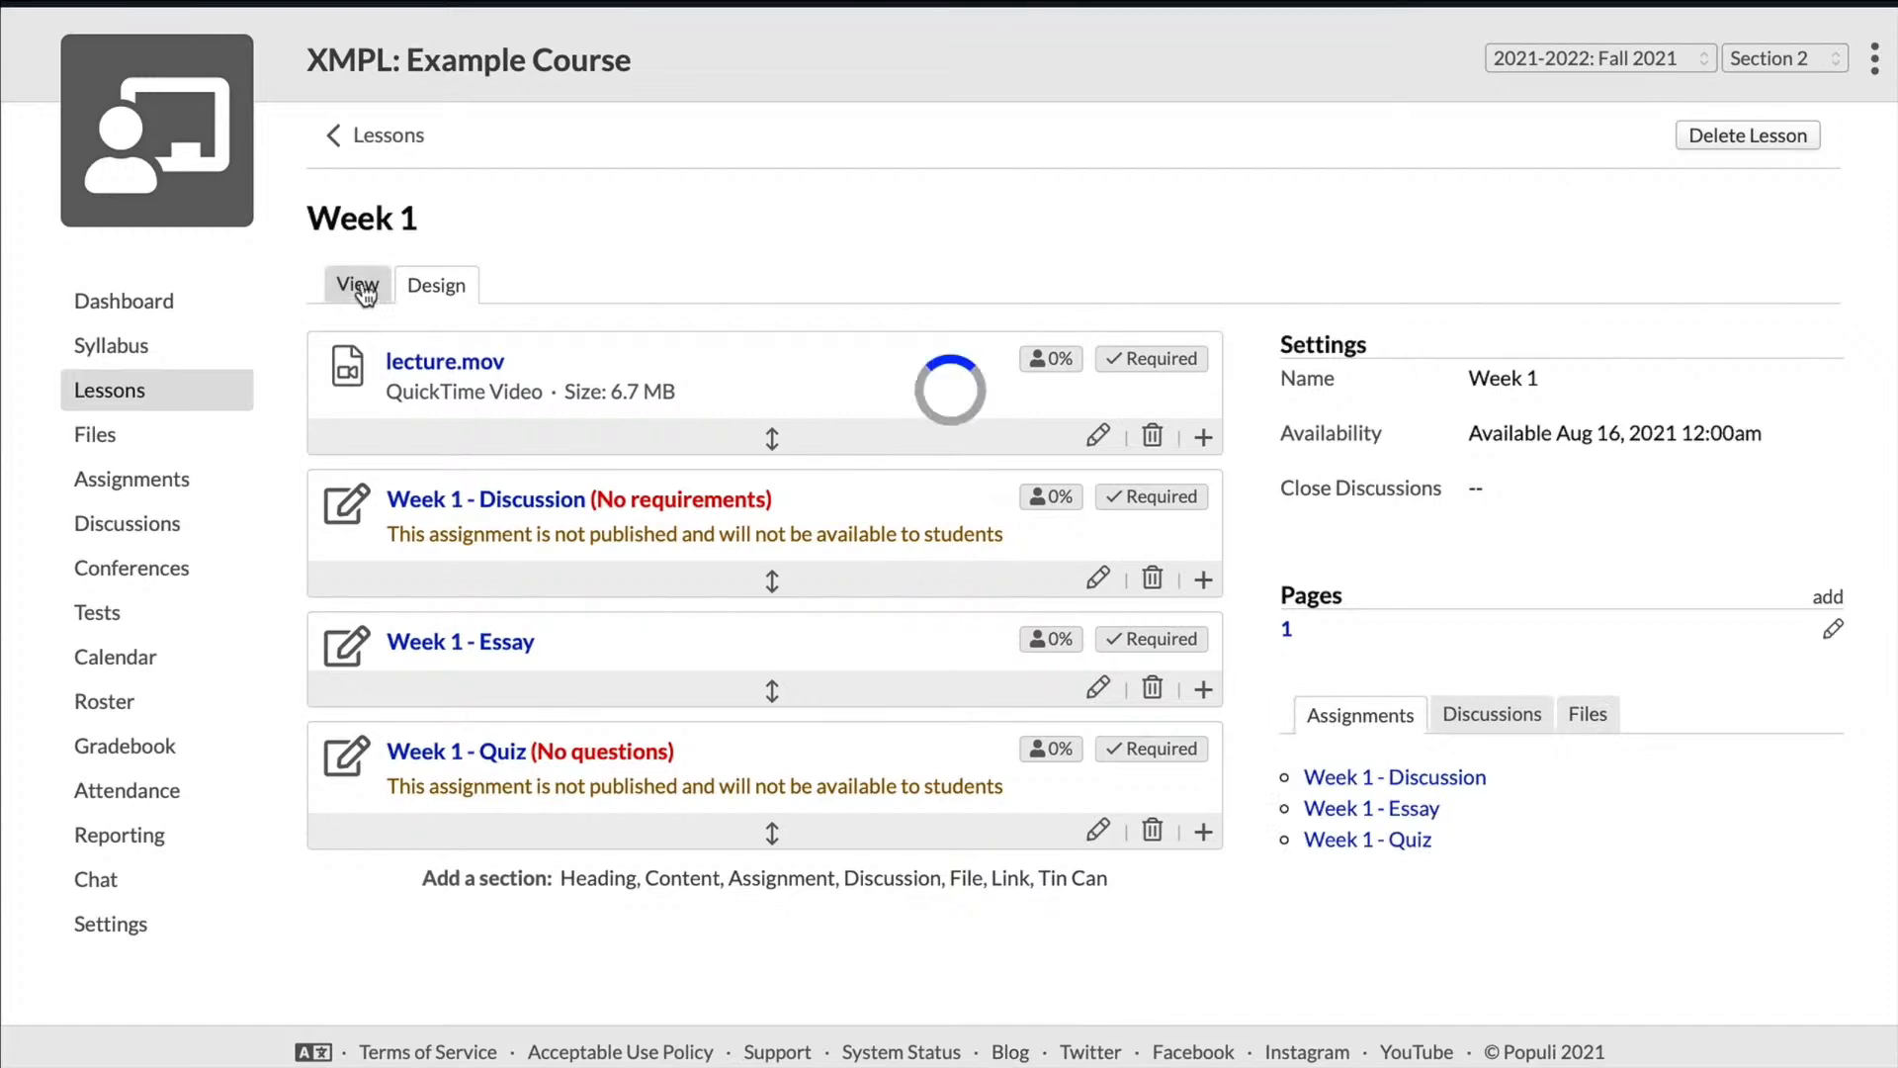
{"action": "left_click", "coordinate": [362, 287]}
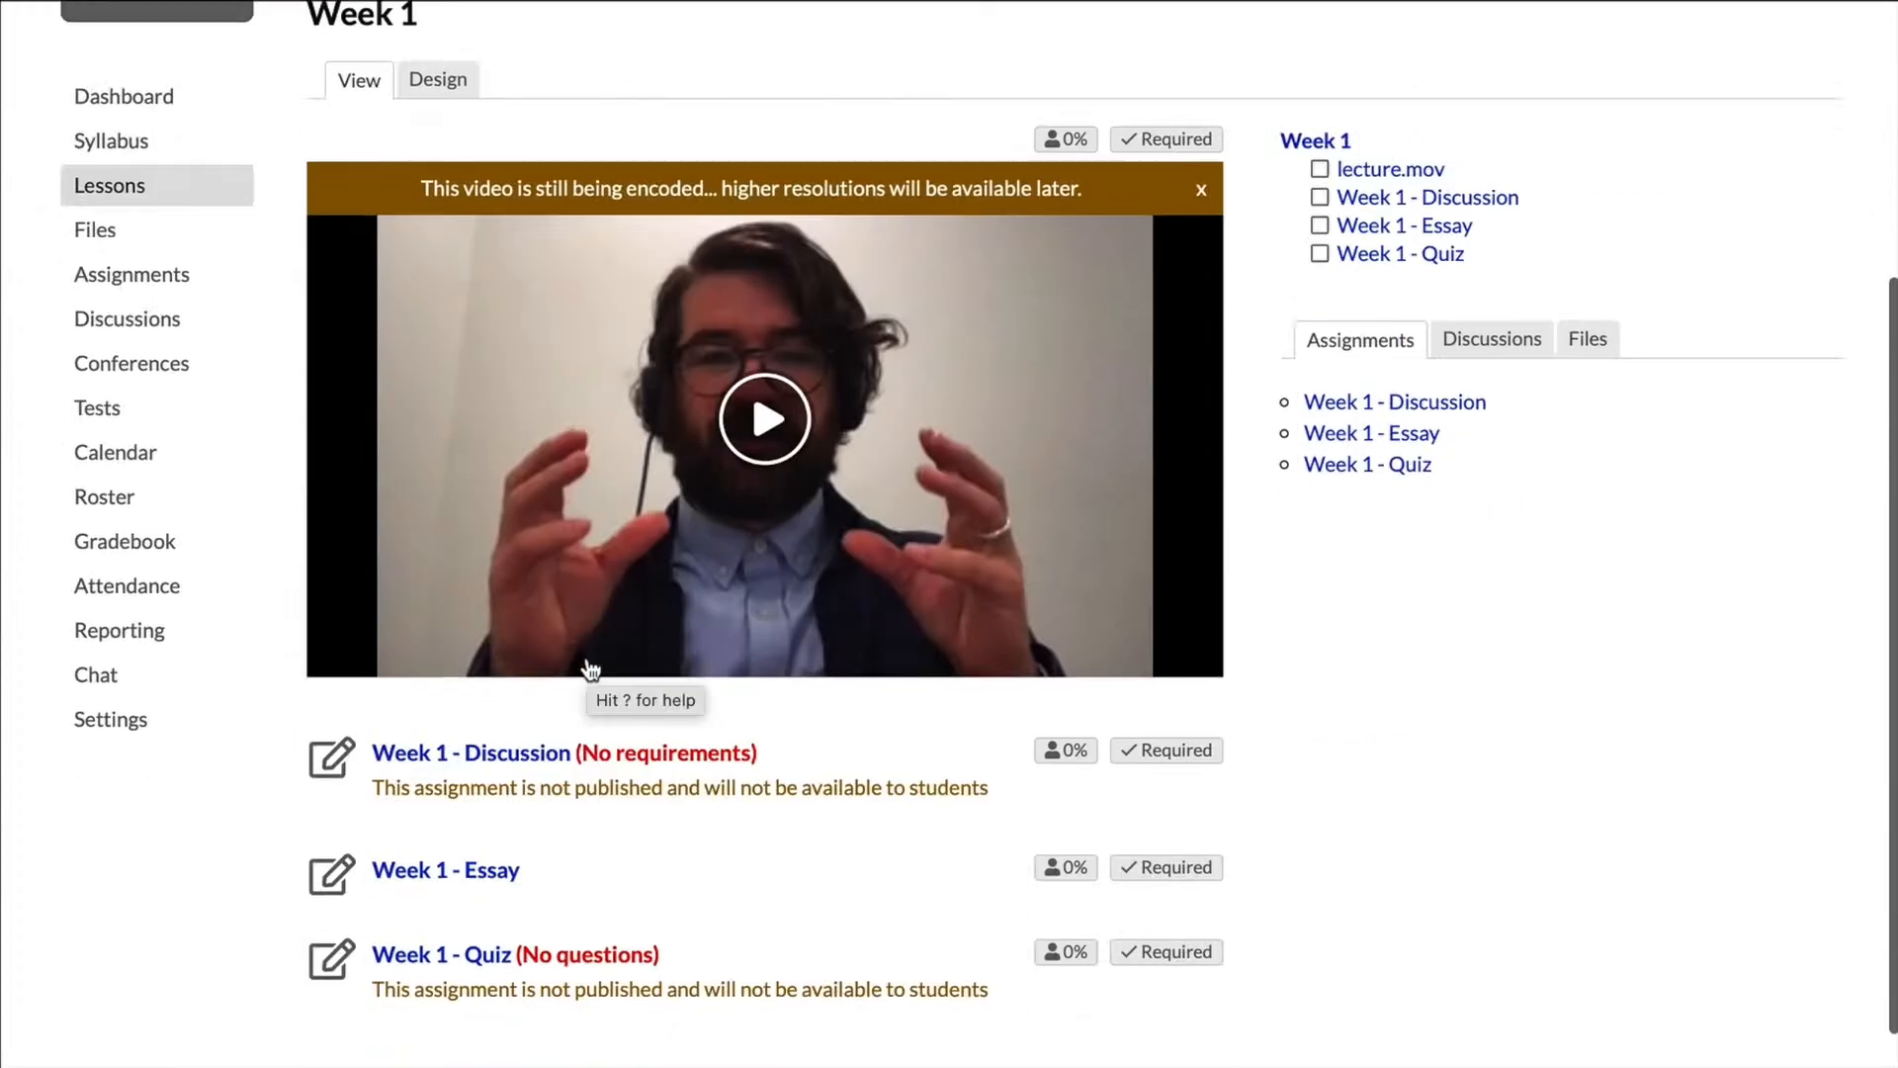
{"action": "scroll", "coordinate": [588, 664], "scroll_direction": "down", "scroll_amount": 1}
{"action": "scroll", "coordinate": [588, 658], "scroll_direction": "up", "scroll_amount": 1}
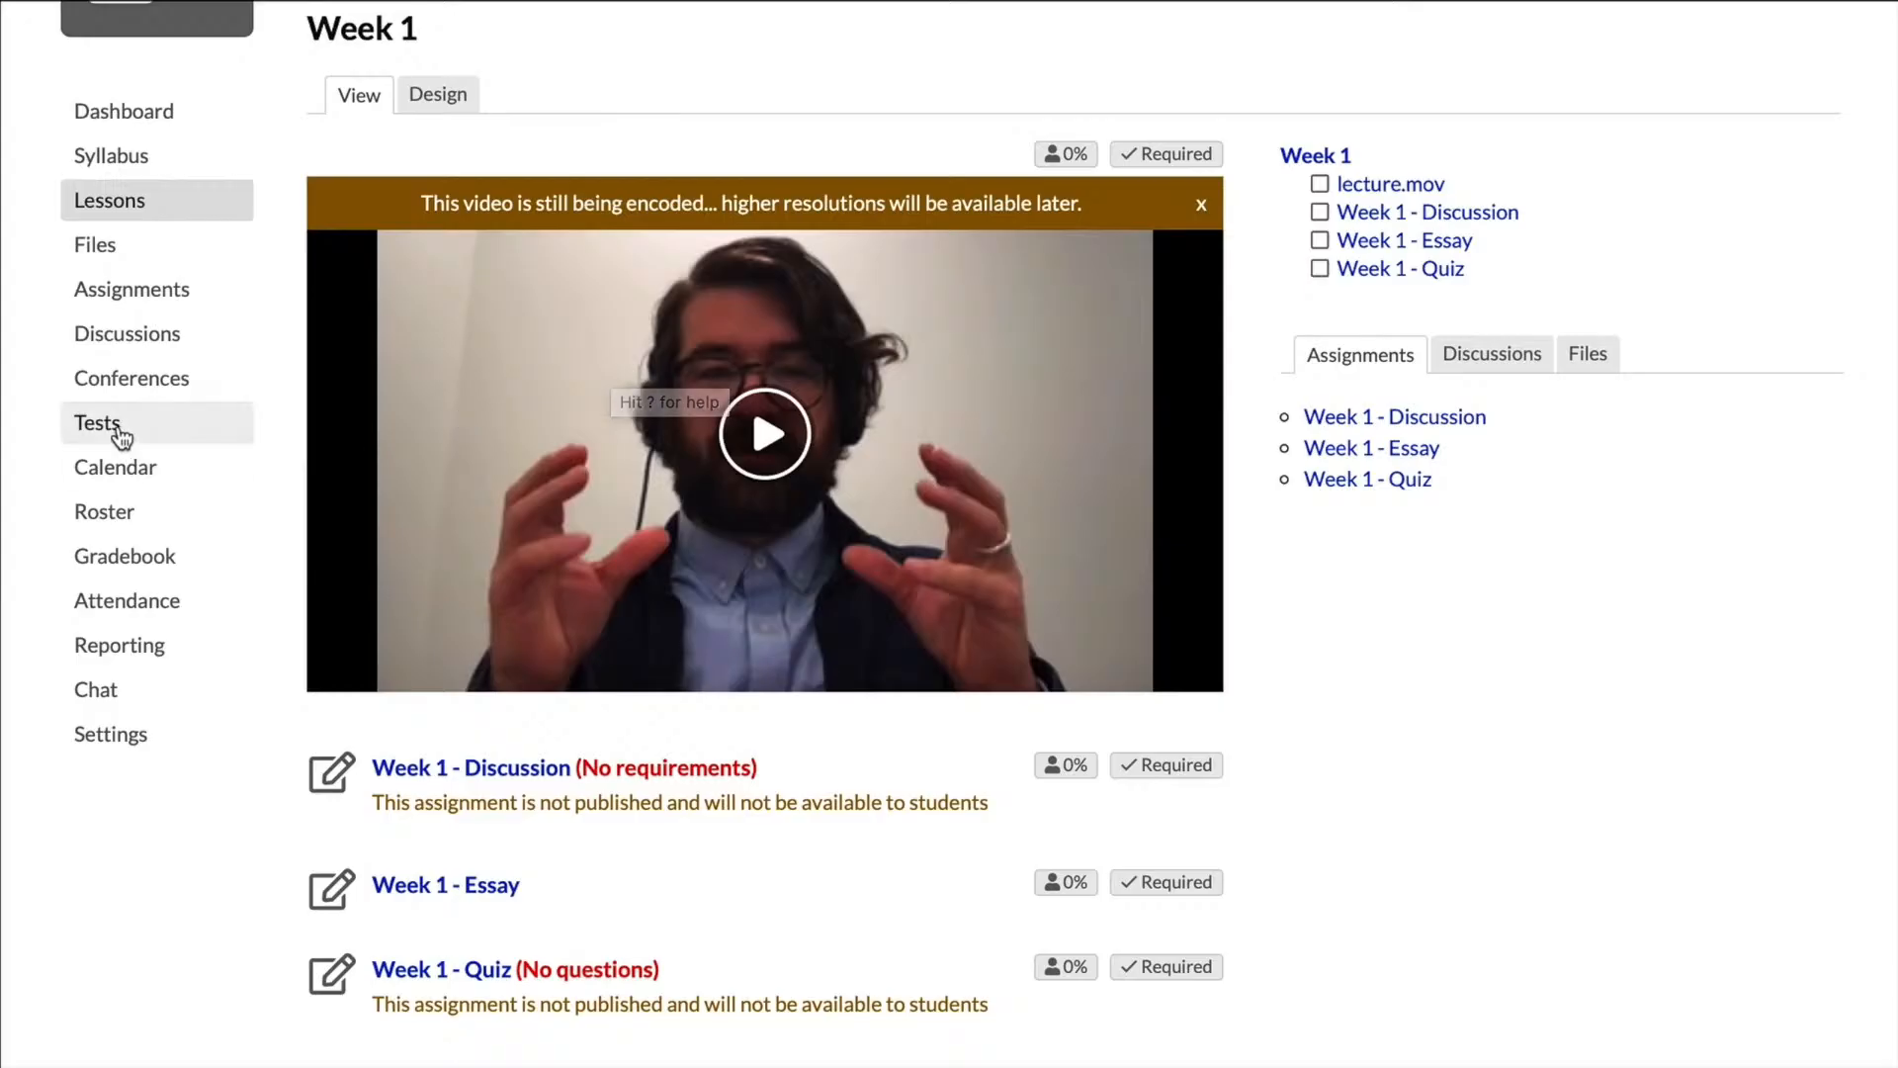
Step: Open the "Week 1 - Quiz" test and start a multiple choice question reading Choose "a"
{"action": "left_click", "coordinate": [117, 425]}
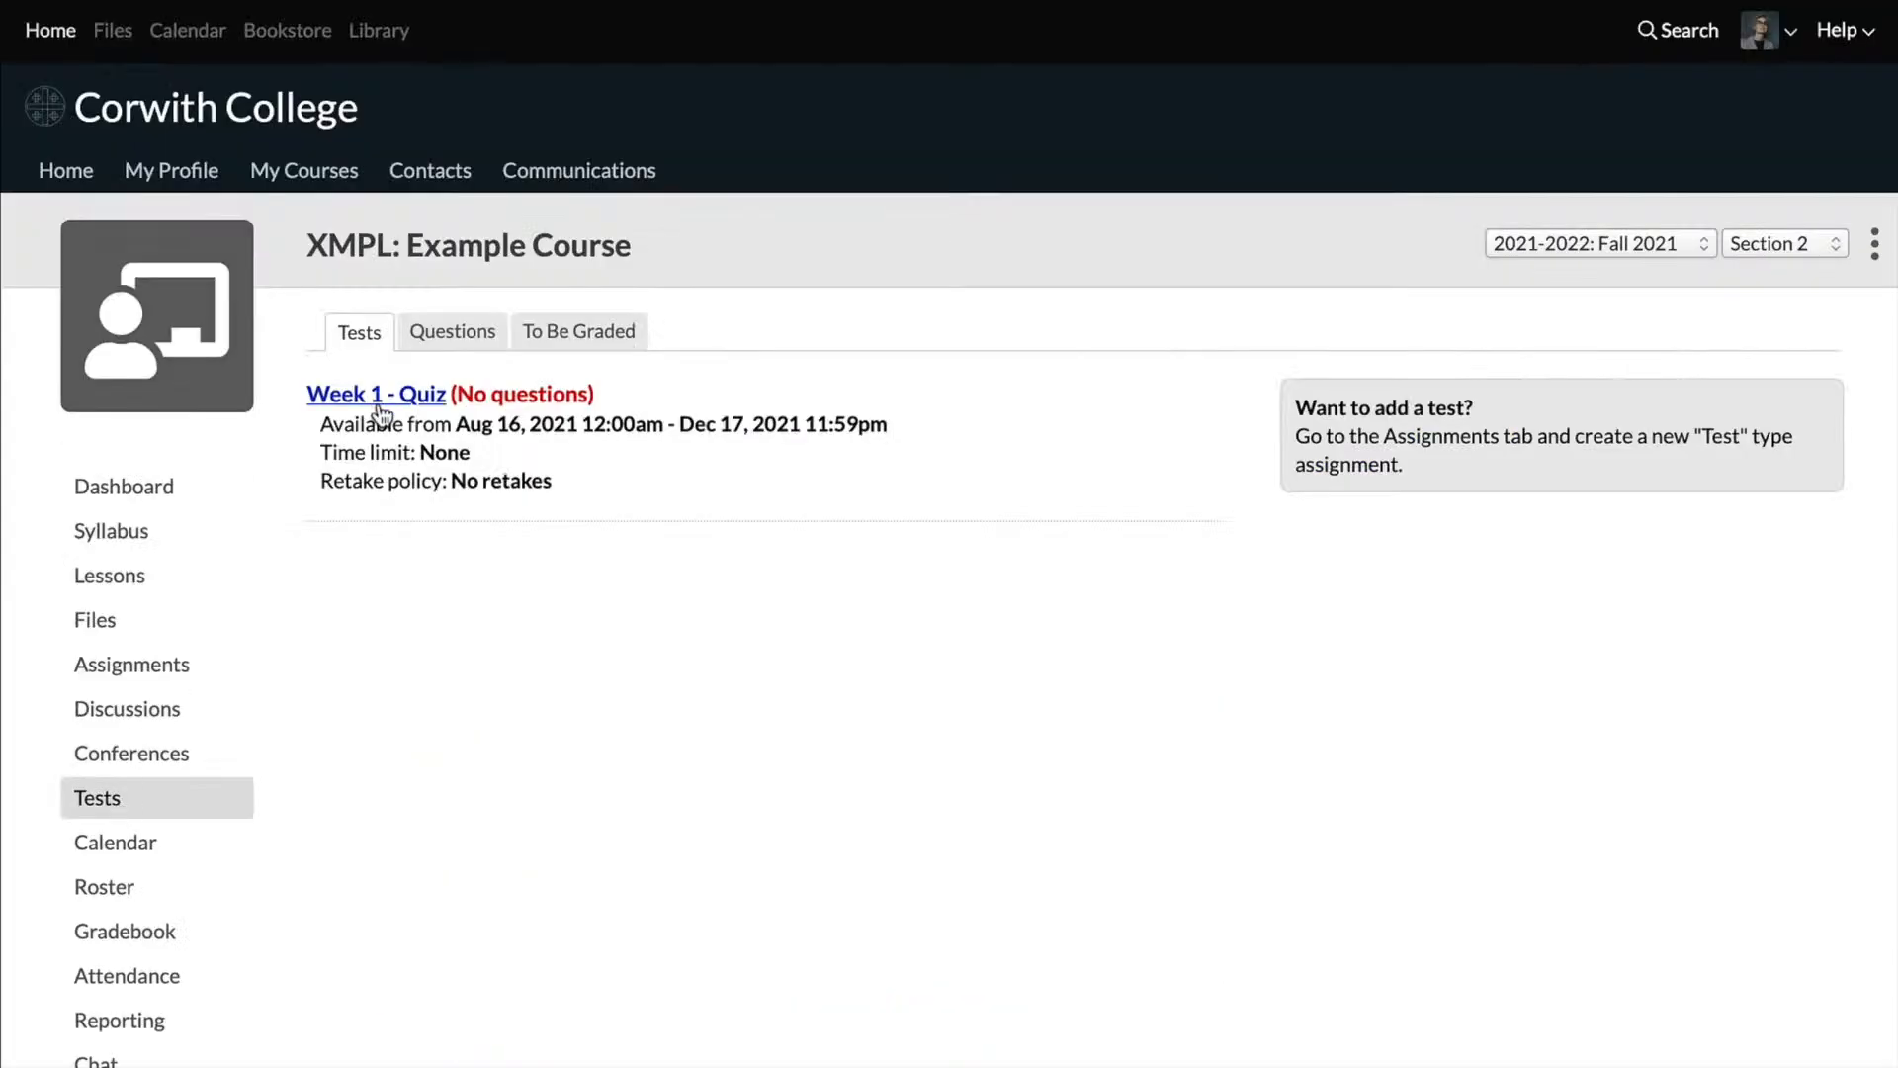
{"action": "left_click", "coordinate": [379, 400]}
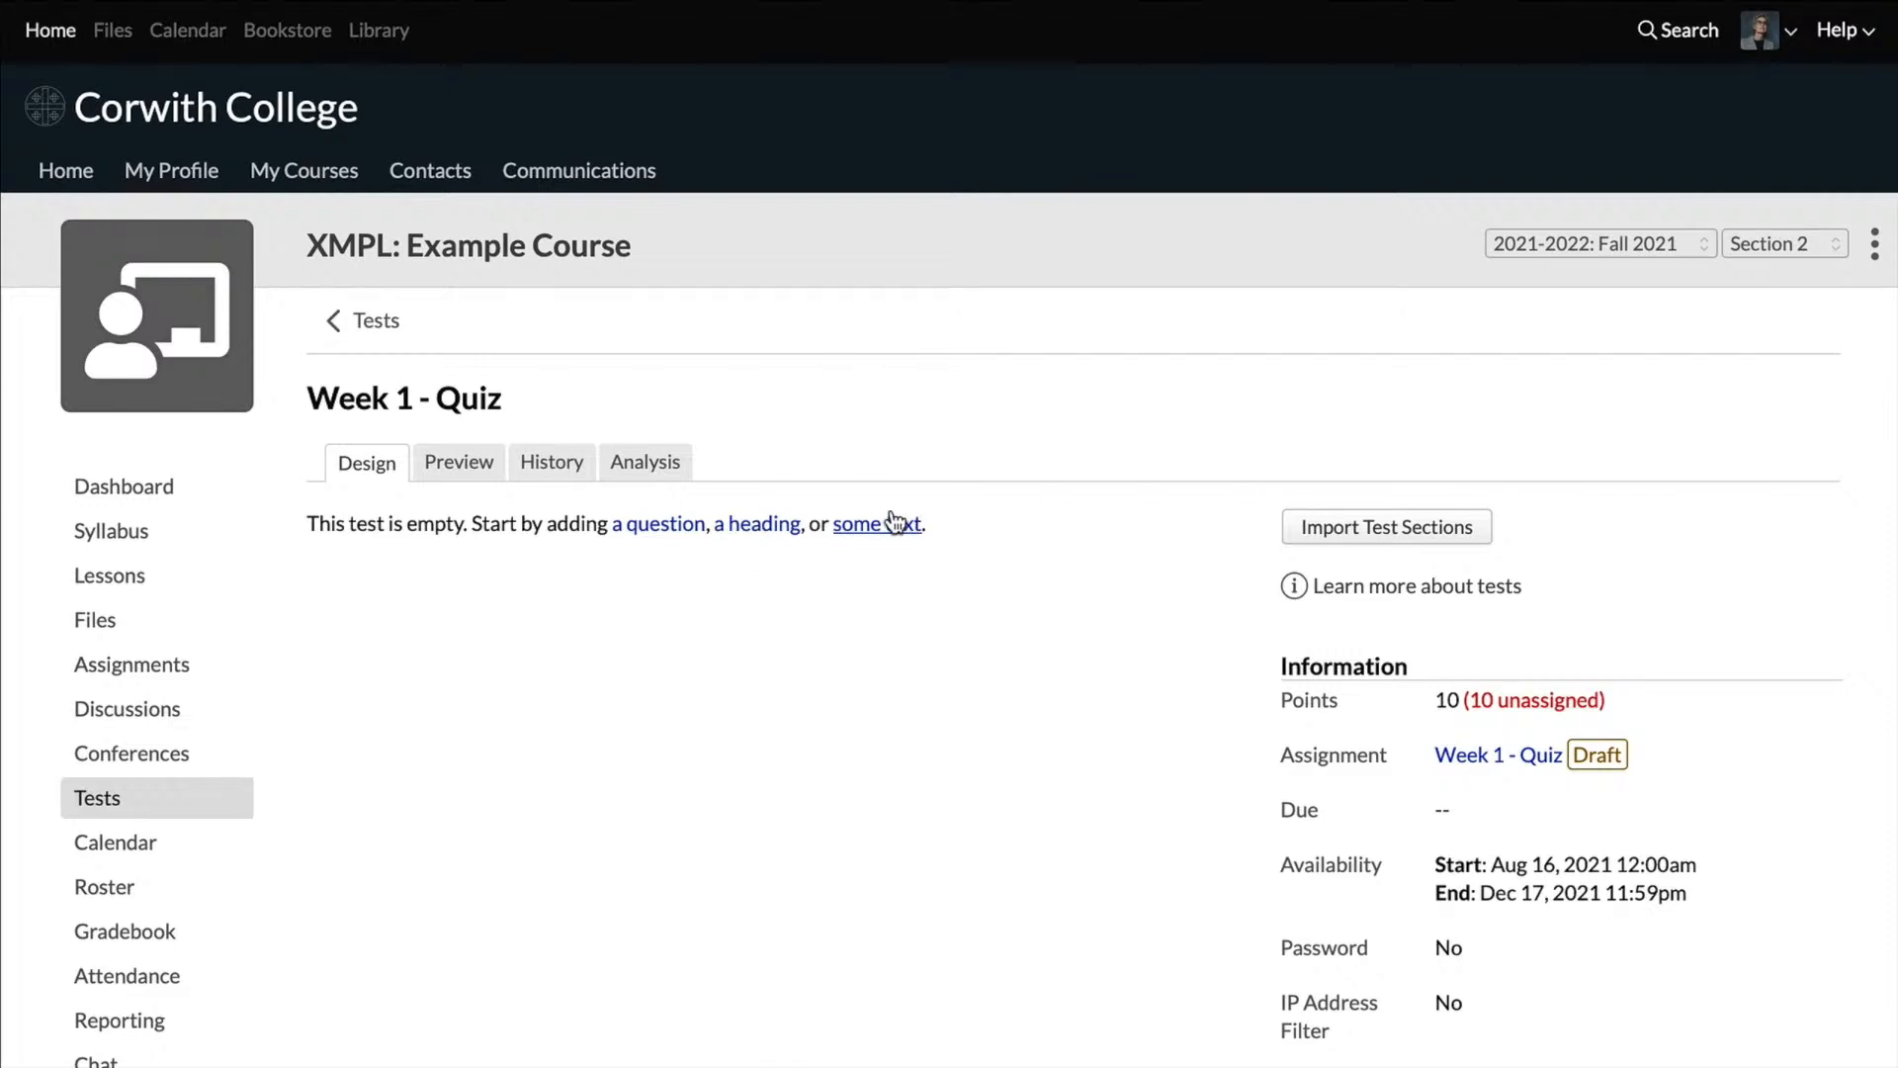
{"action": "left_click", "coordinate": [647, 526]}
{"action": "scroll", "coordinate": [644, 522], "scroll_direction": "down", "scroll_amount": 4}
{"action": "left_click", "coordinate": [673, 475]}
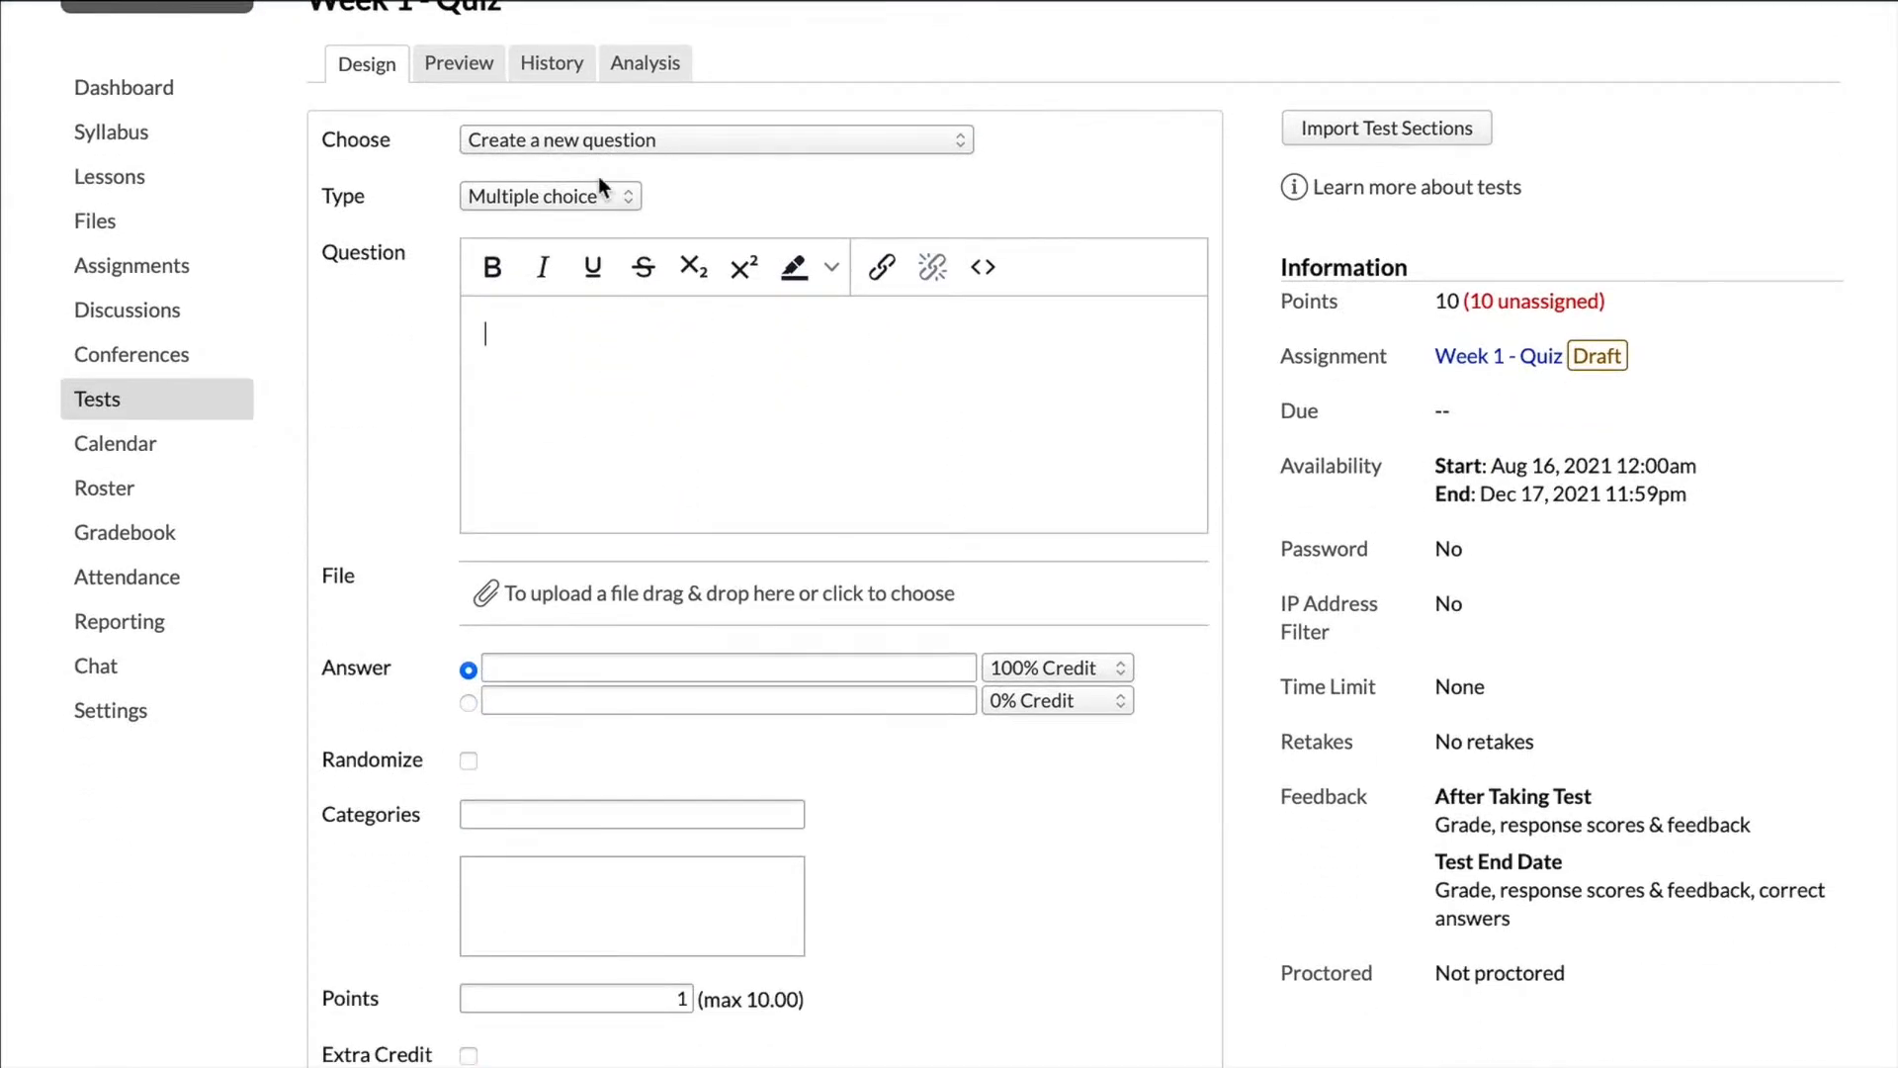
{"action": "type", "text": "Choose \"a\""}
Step: Enter A, B and C as the question's answers, with A as the correct one
{"action": "left_click", "coordinate": [663, 675]}
{"action": "type", "text": "A"}
{"action": "key", "text": "Tab"}
{"action": "left_click", "coordinate": [838, 700]}
{"action": "type", "text": "B"}
{"action": "left_click", "coordinate": [652, 734]}
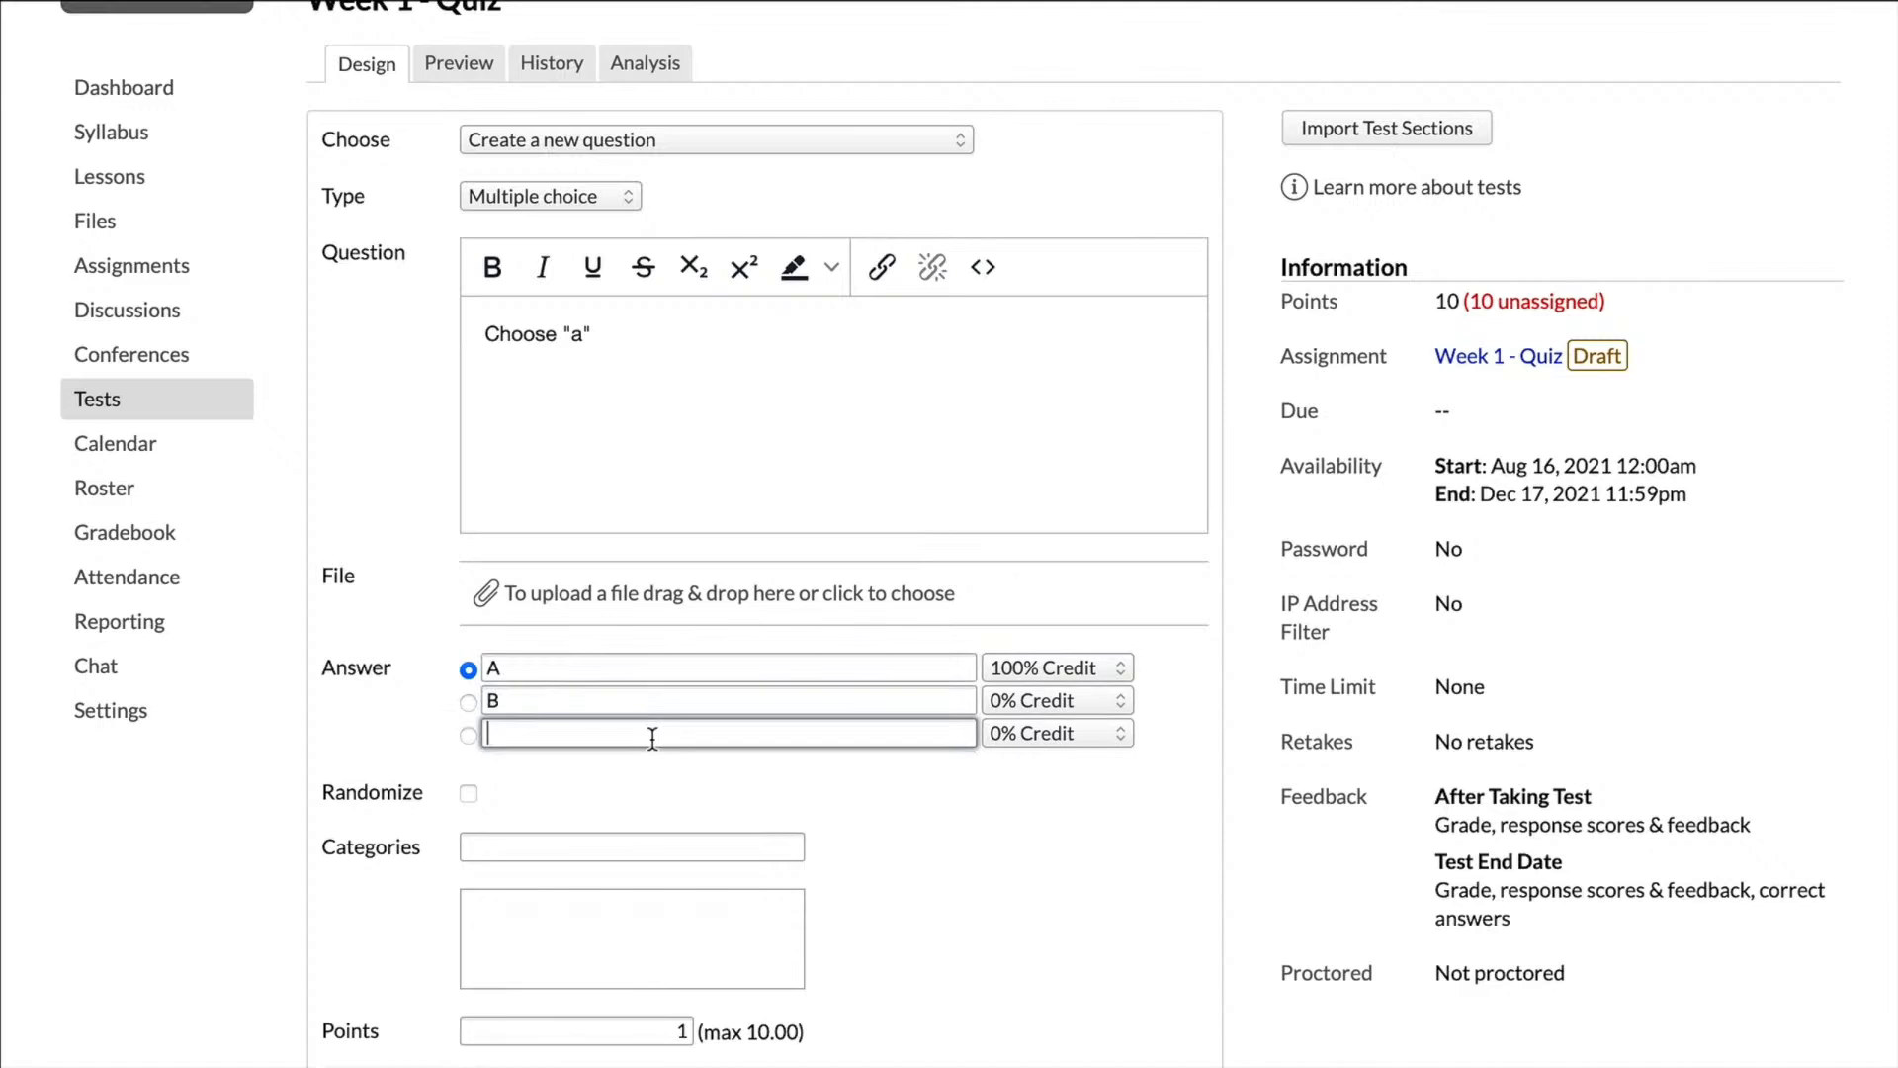
{"action": "type", "text": "C"}
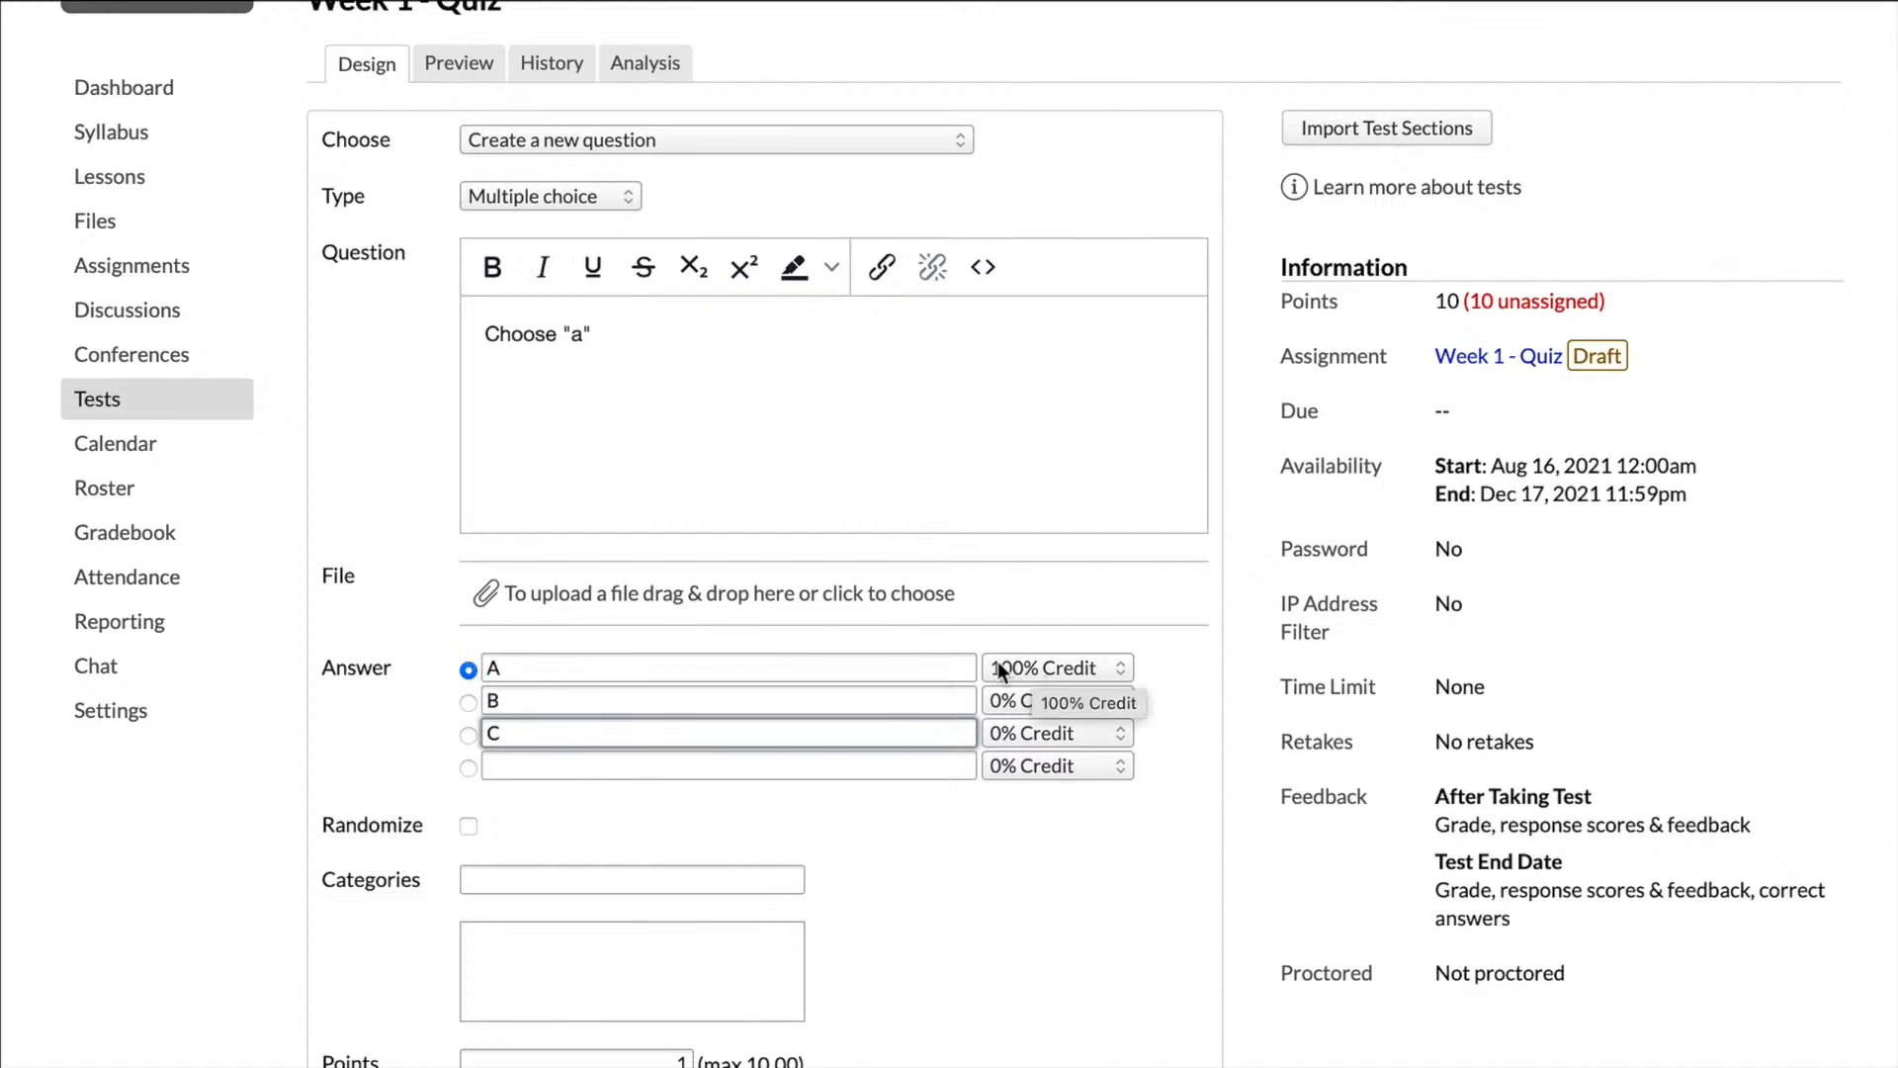
Step: Set the multiple choice question's points to 5 and save it
{"action": "scroll", "coordinate": [998, 663], "scroll_direction": "down", "scroll_amount": 2}
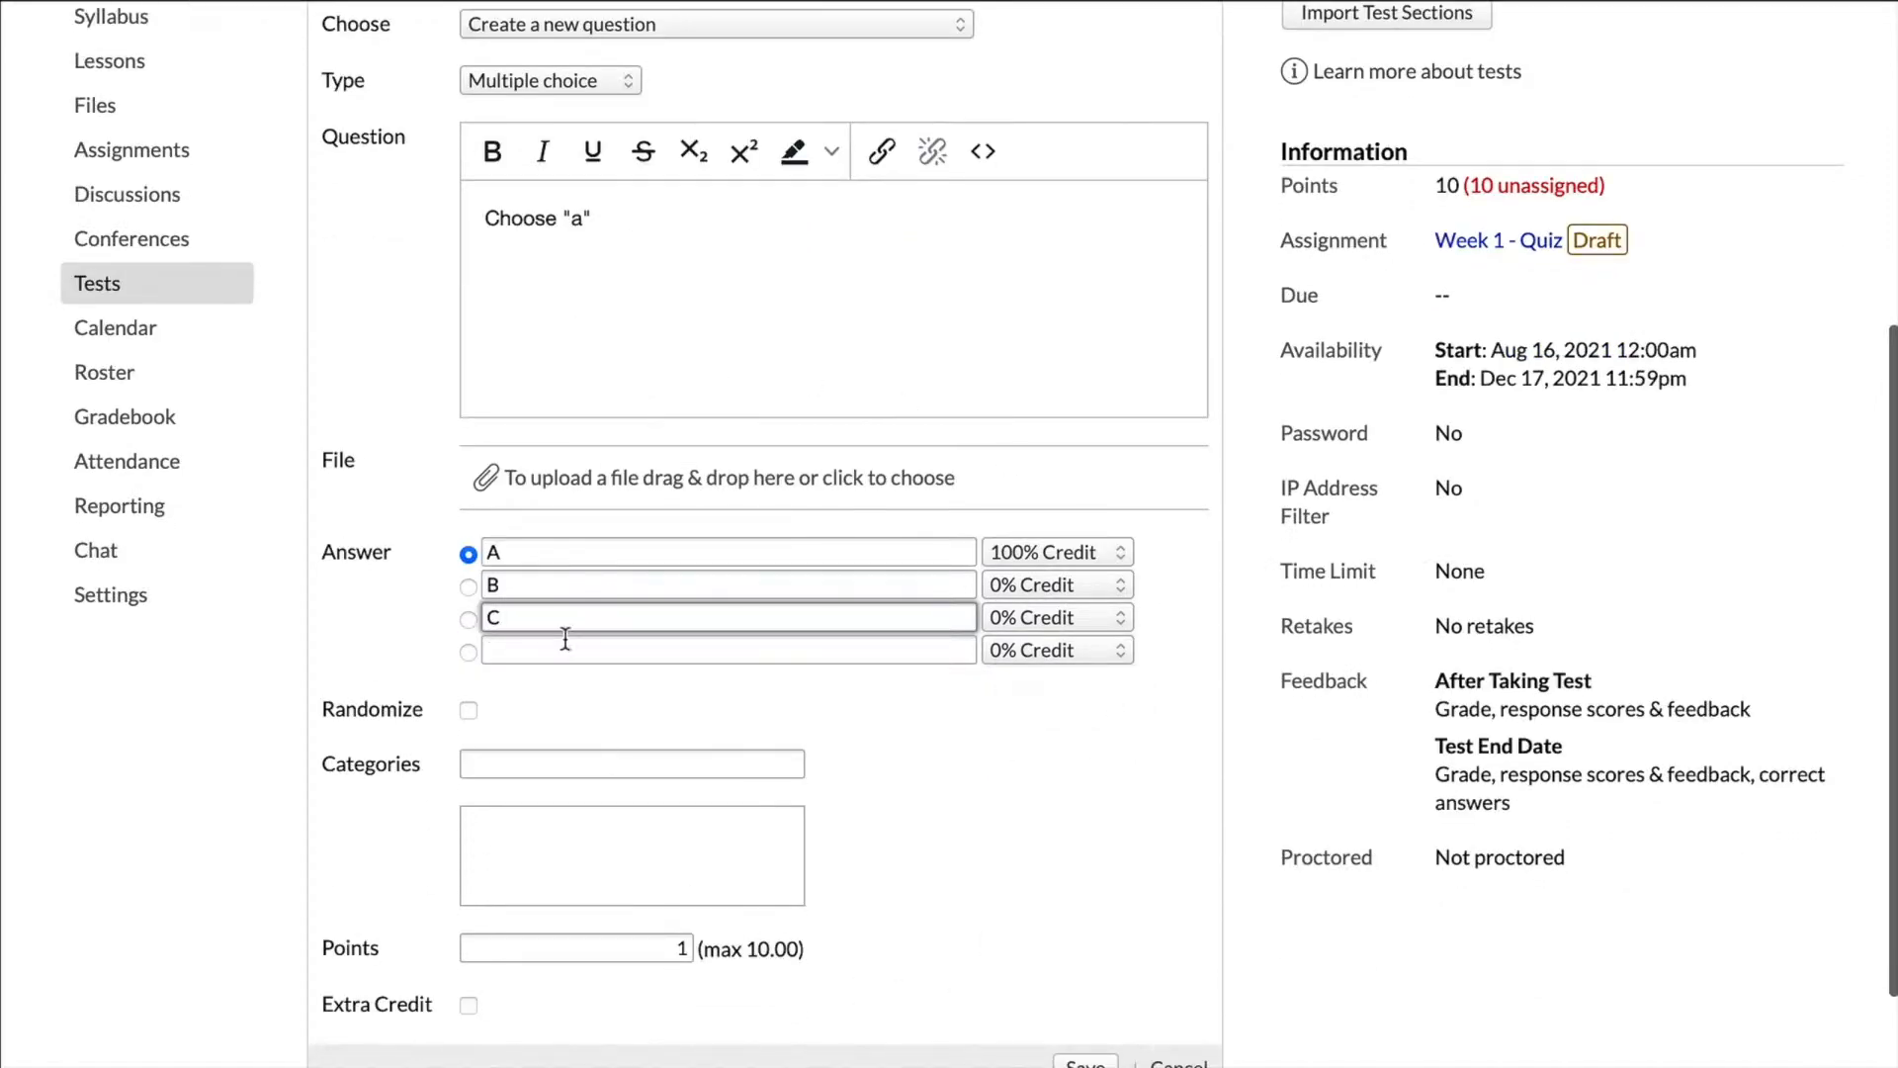
{"action": "scroll", "coordinate": [632, 660], "scroll_direction": "down", "scroll_amount": 1}
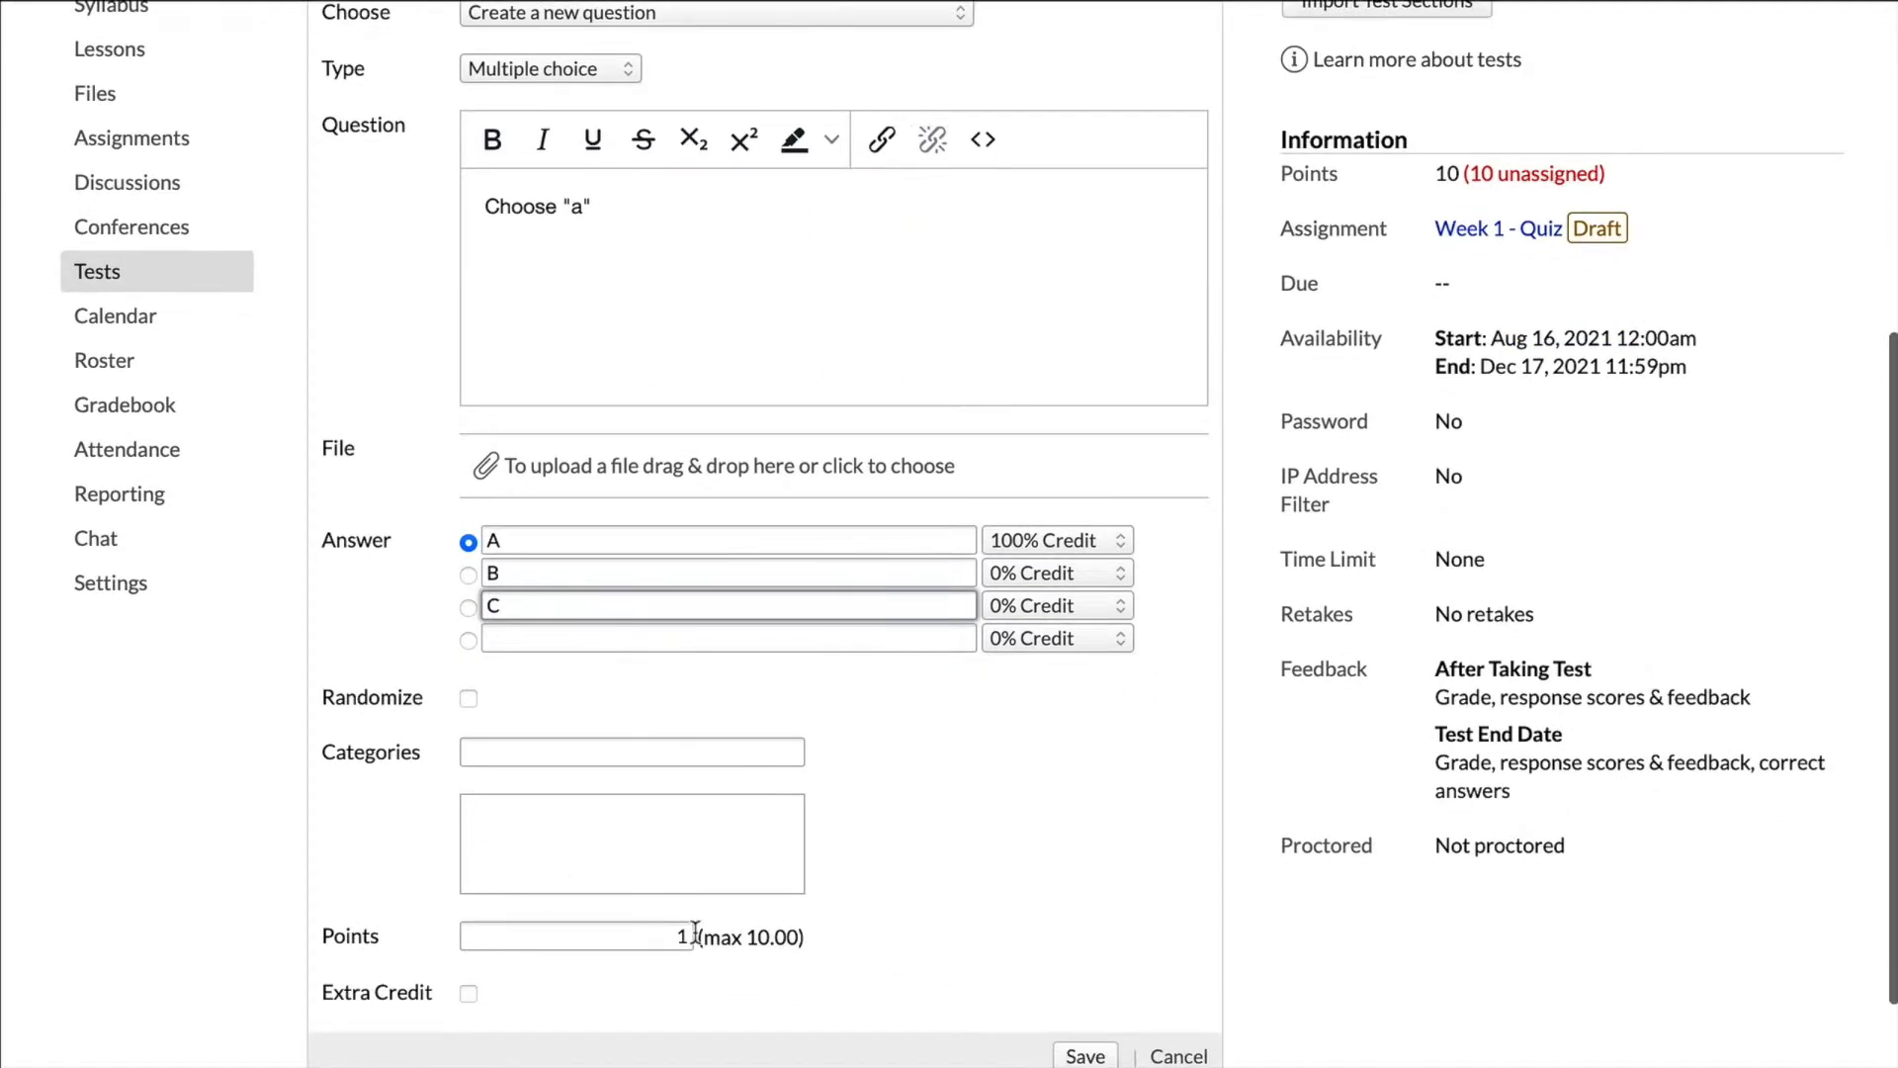
{"action": "double_click", "coordinate": [682, 936]}
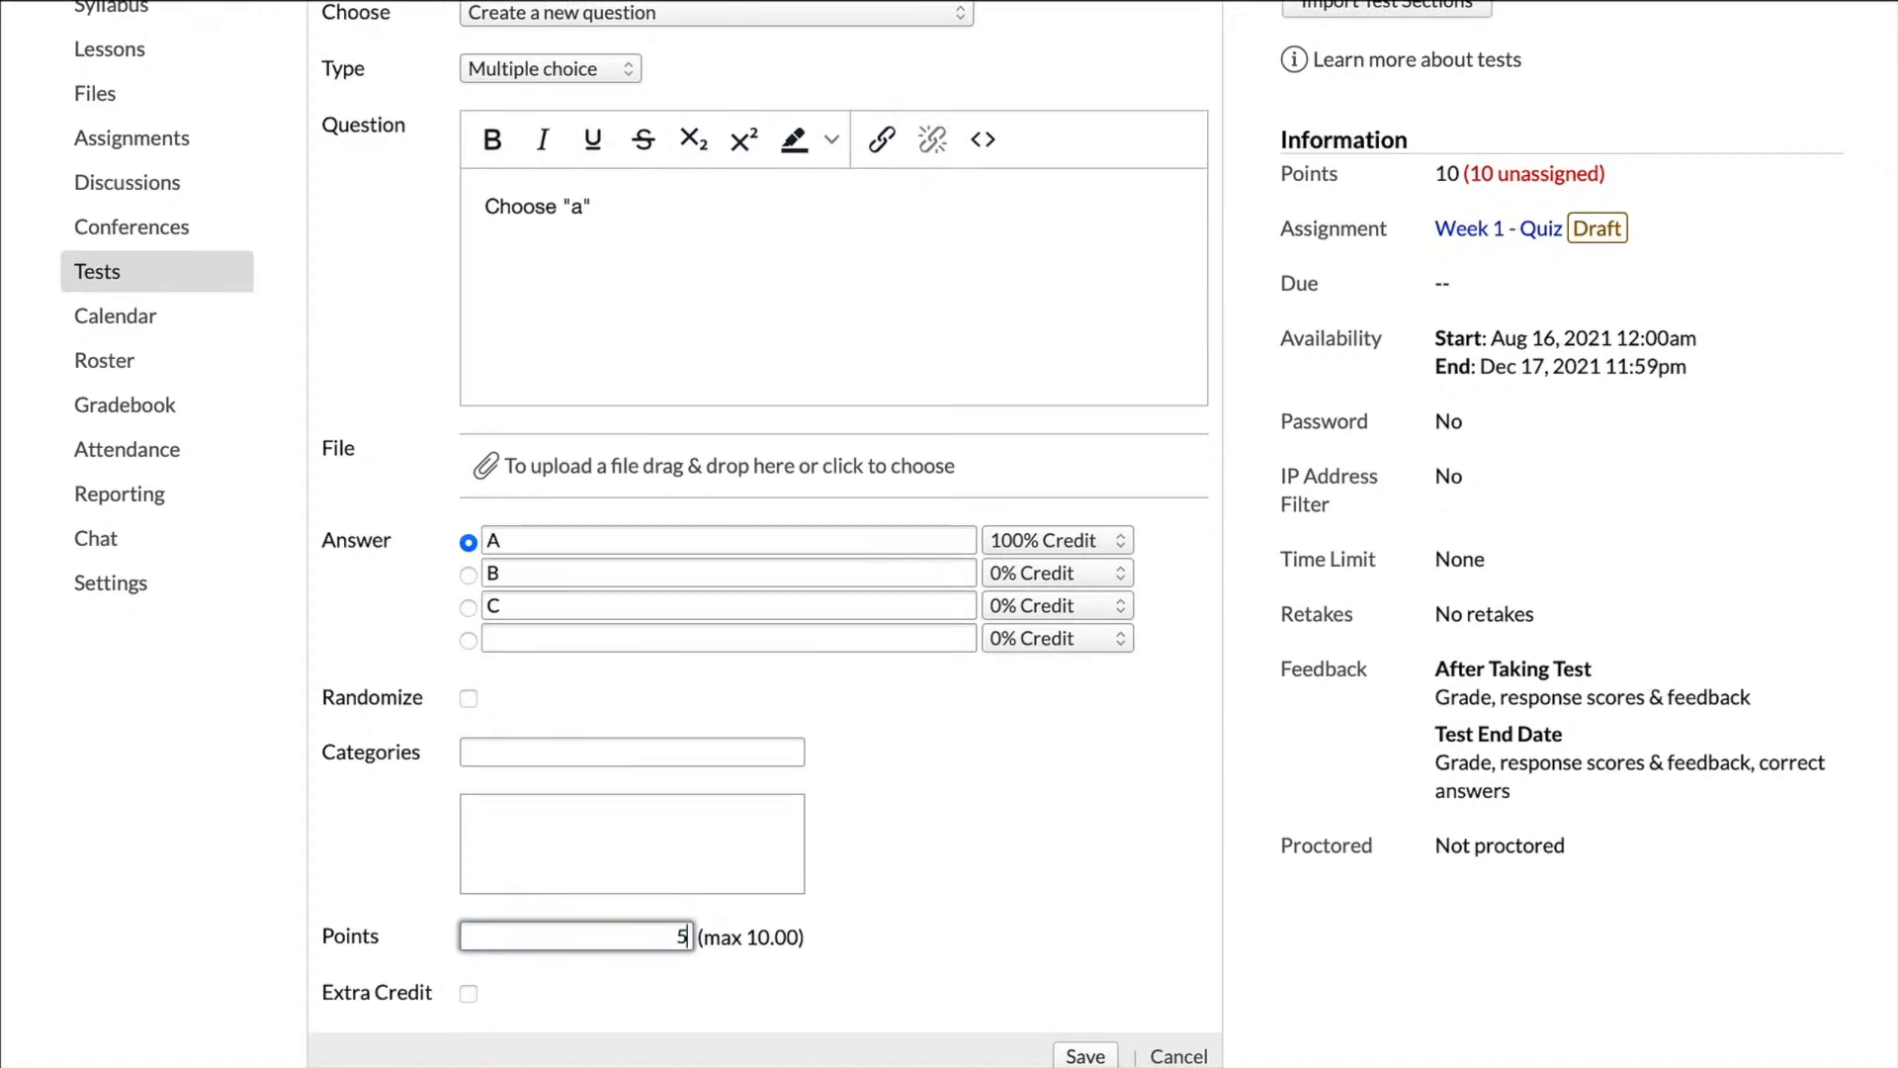
{"action": "type", "text": "5"}
{"action": "scroll", "coordinate": [719, 899], "scroll_direction": "down", "scroll_amount": 2}
{"action": "left_click", "coordinate": [1090, 936]}
{"action": "scroll", "coordinate": [1028, 910], "scroll_direction": "up", "scroll_amount": 5}
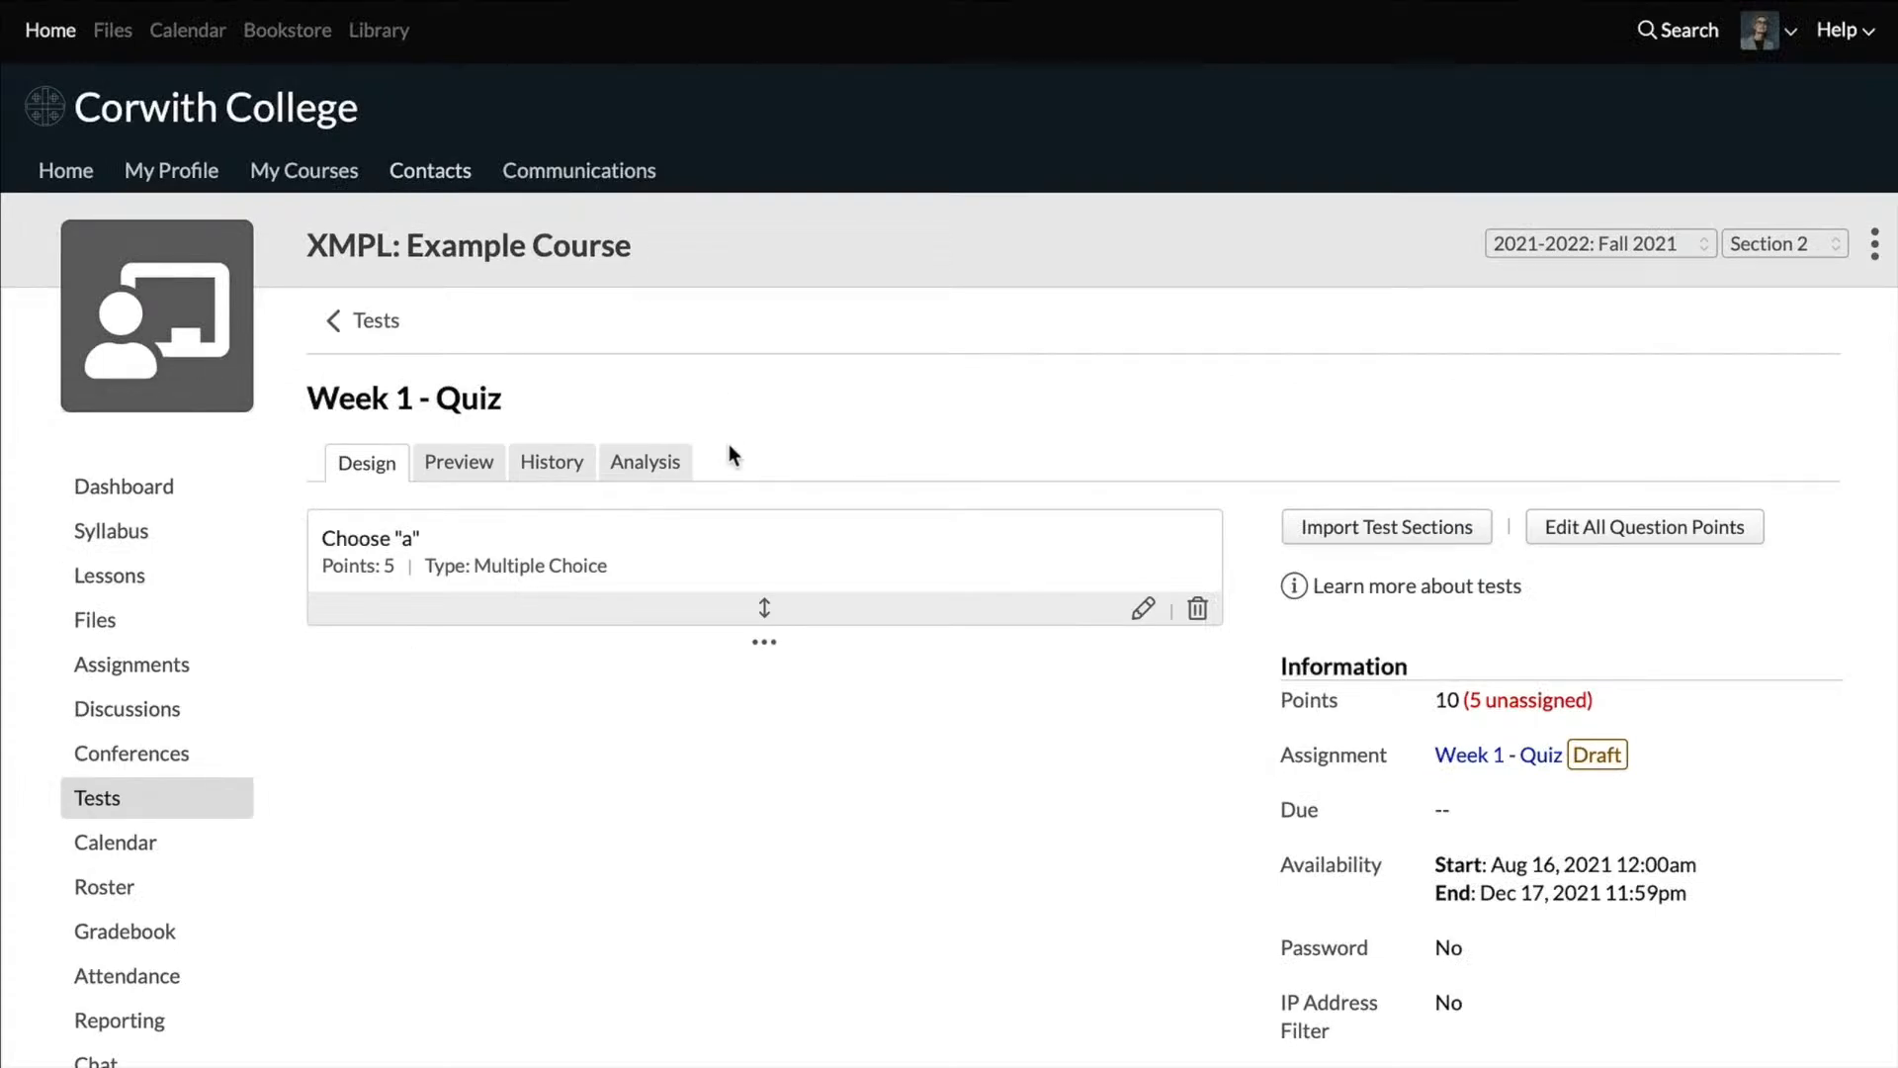
Step: Start a second quiz question of type Short answer with the text Type "Example"
{"action": "left_click", "coordinate": [762, 648]}
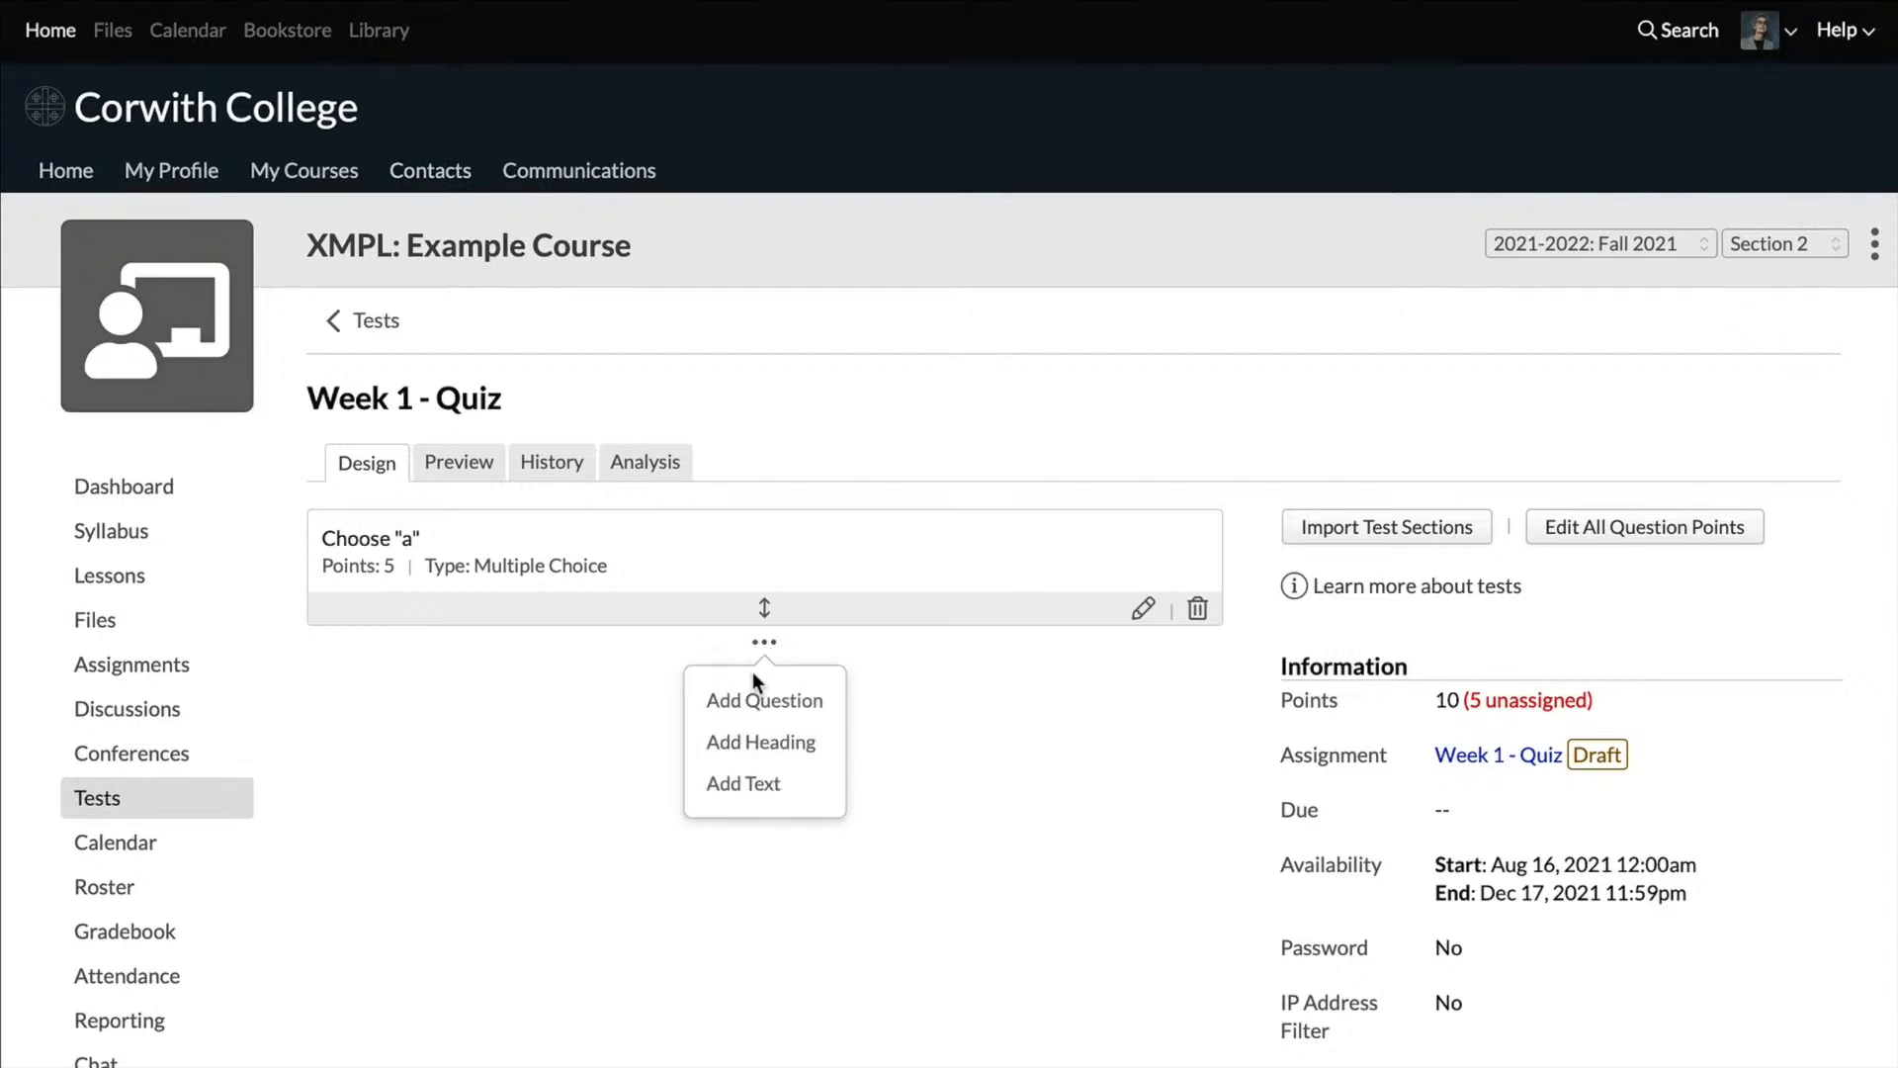
{"action": "left_click", "coordinate": [752, 700]}
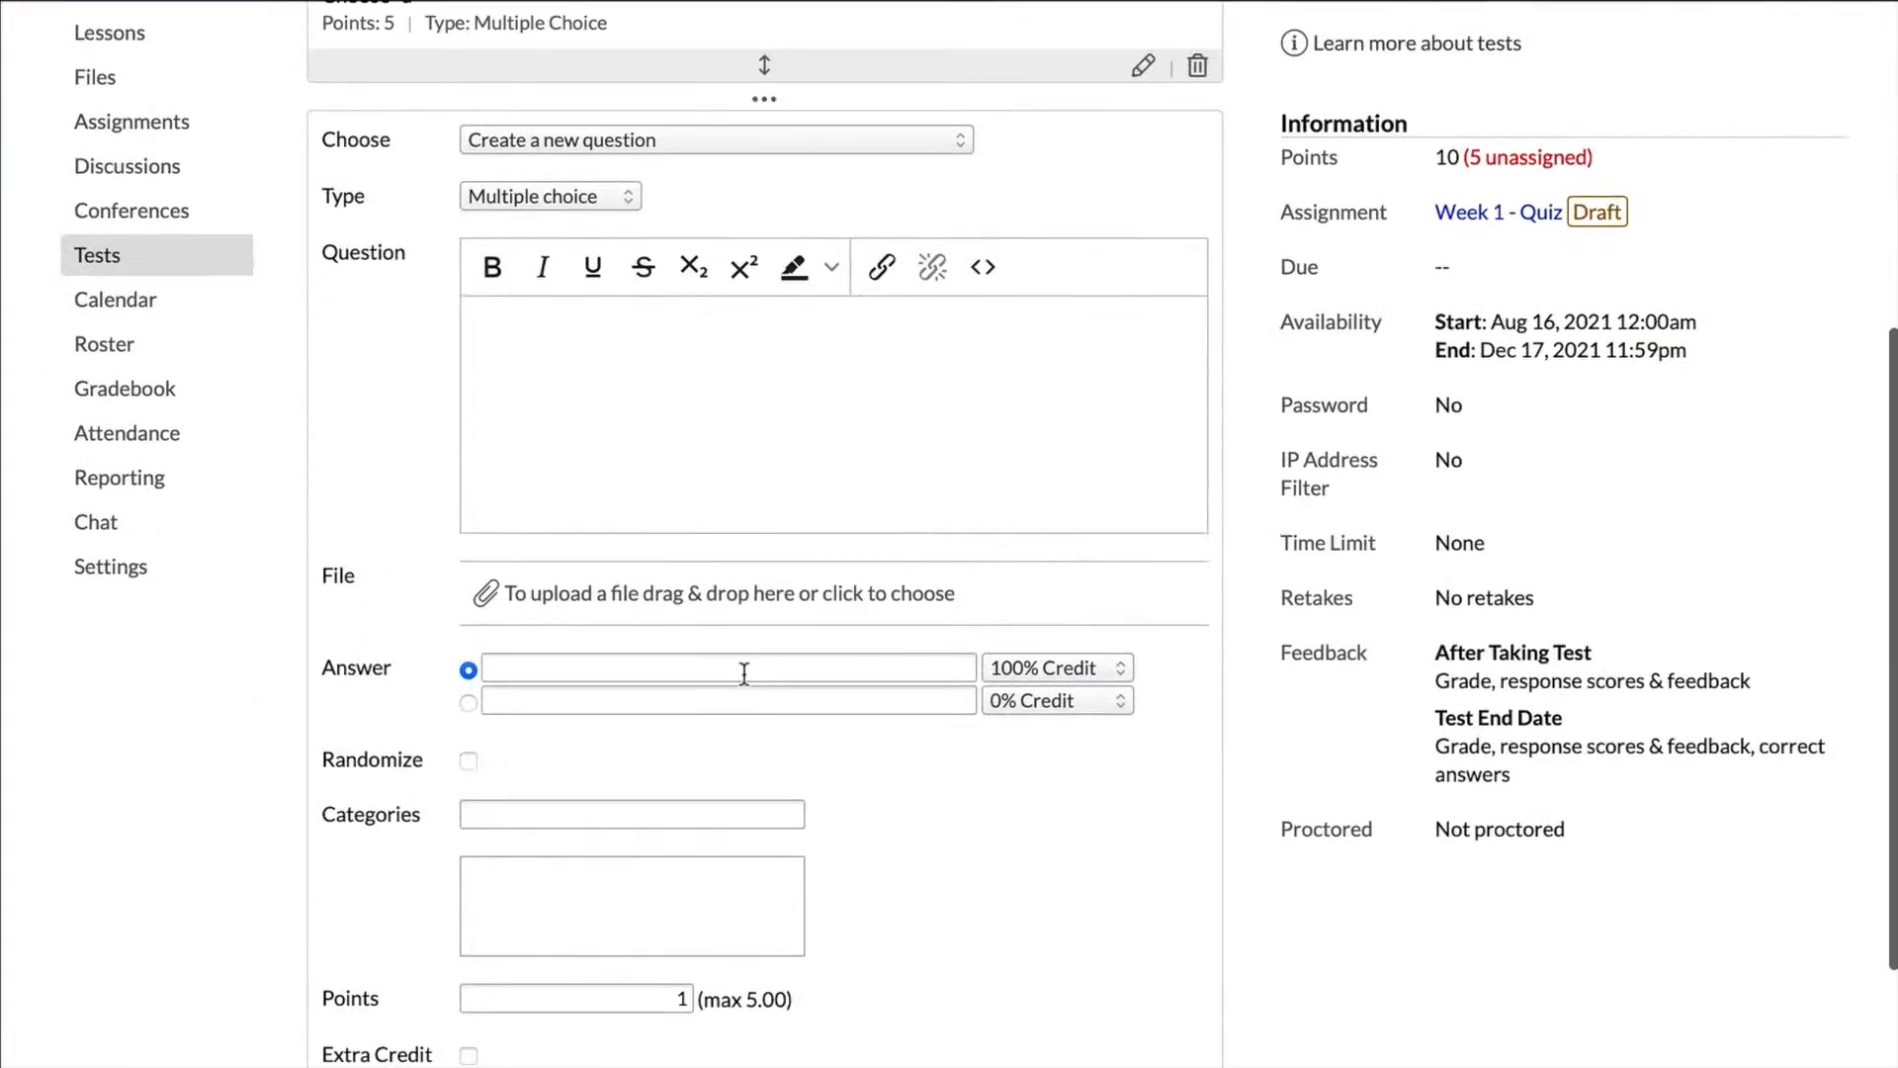
{"action": "left_click", "coordinate": [548, 194]}
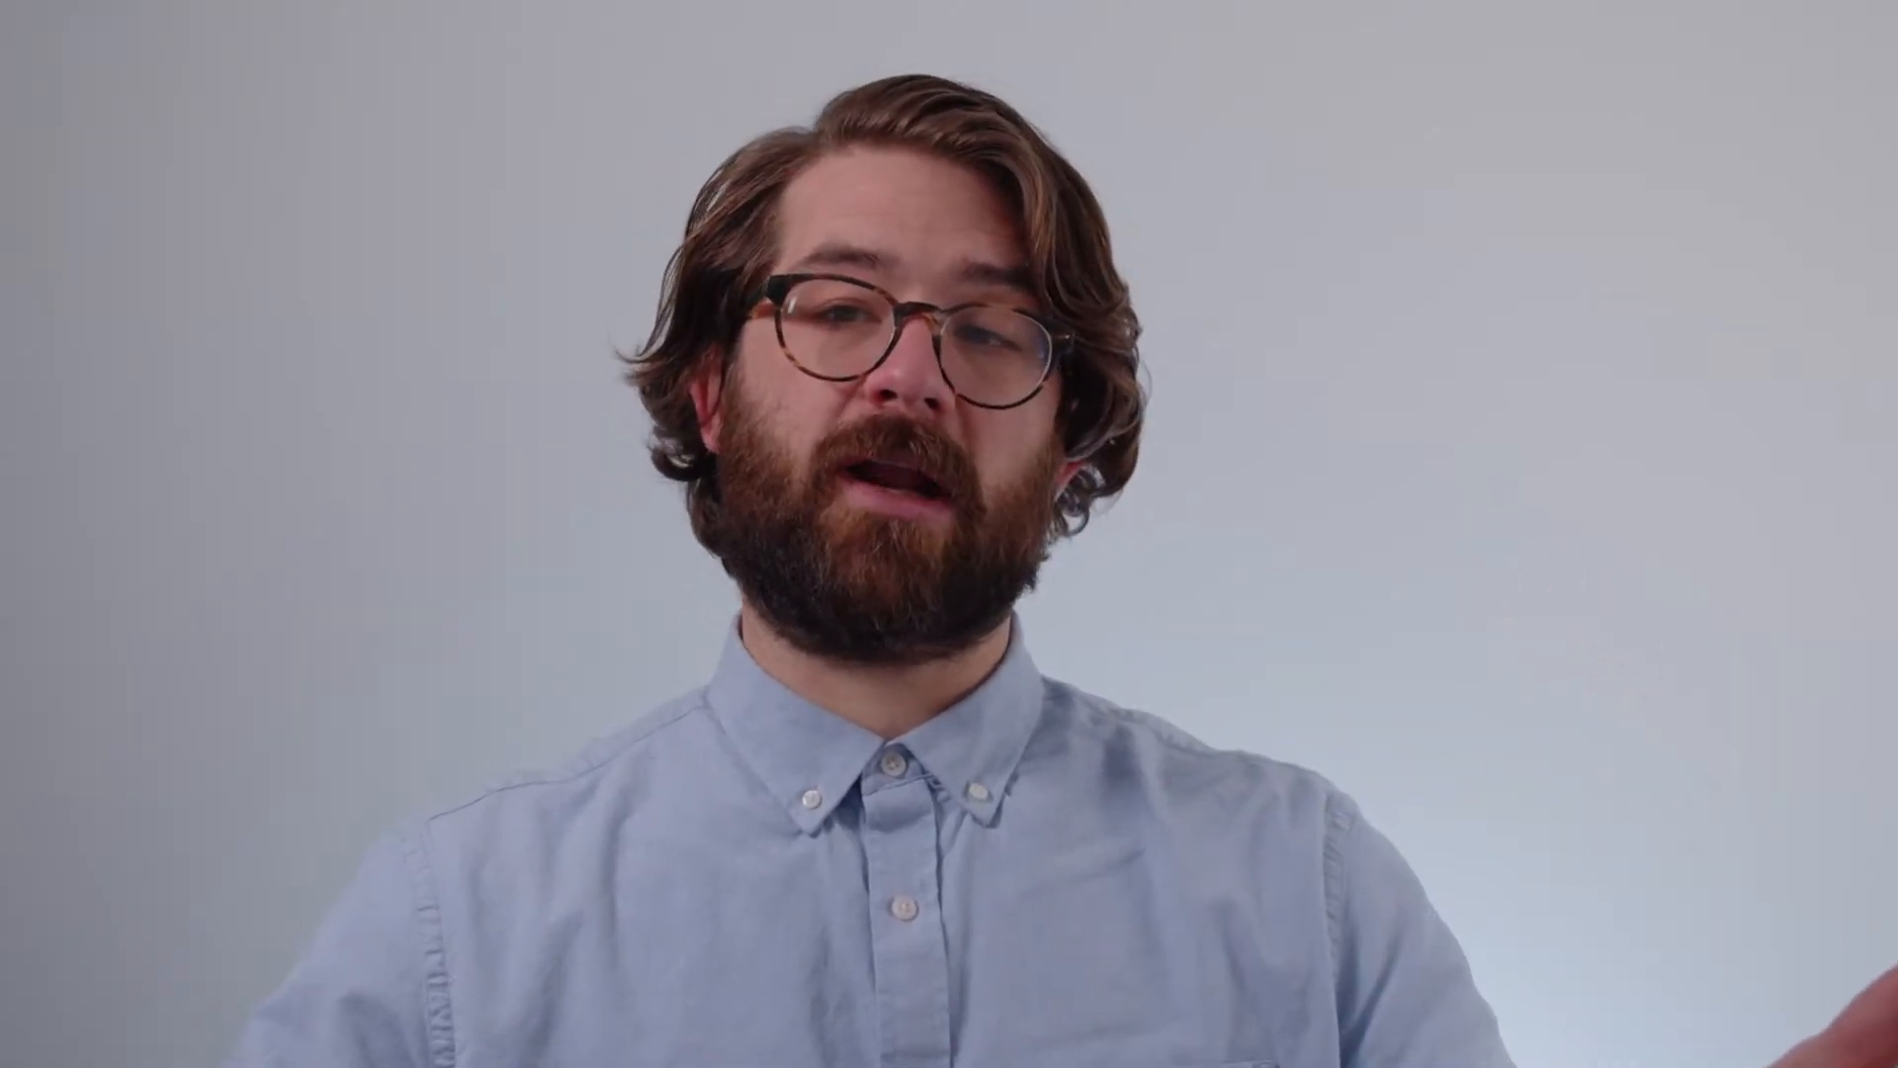
{"action": "type", "text": "Type"}
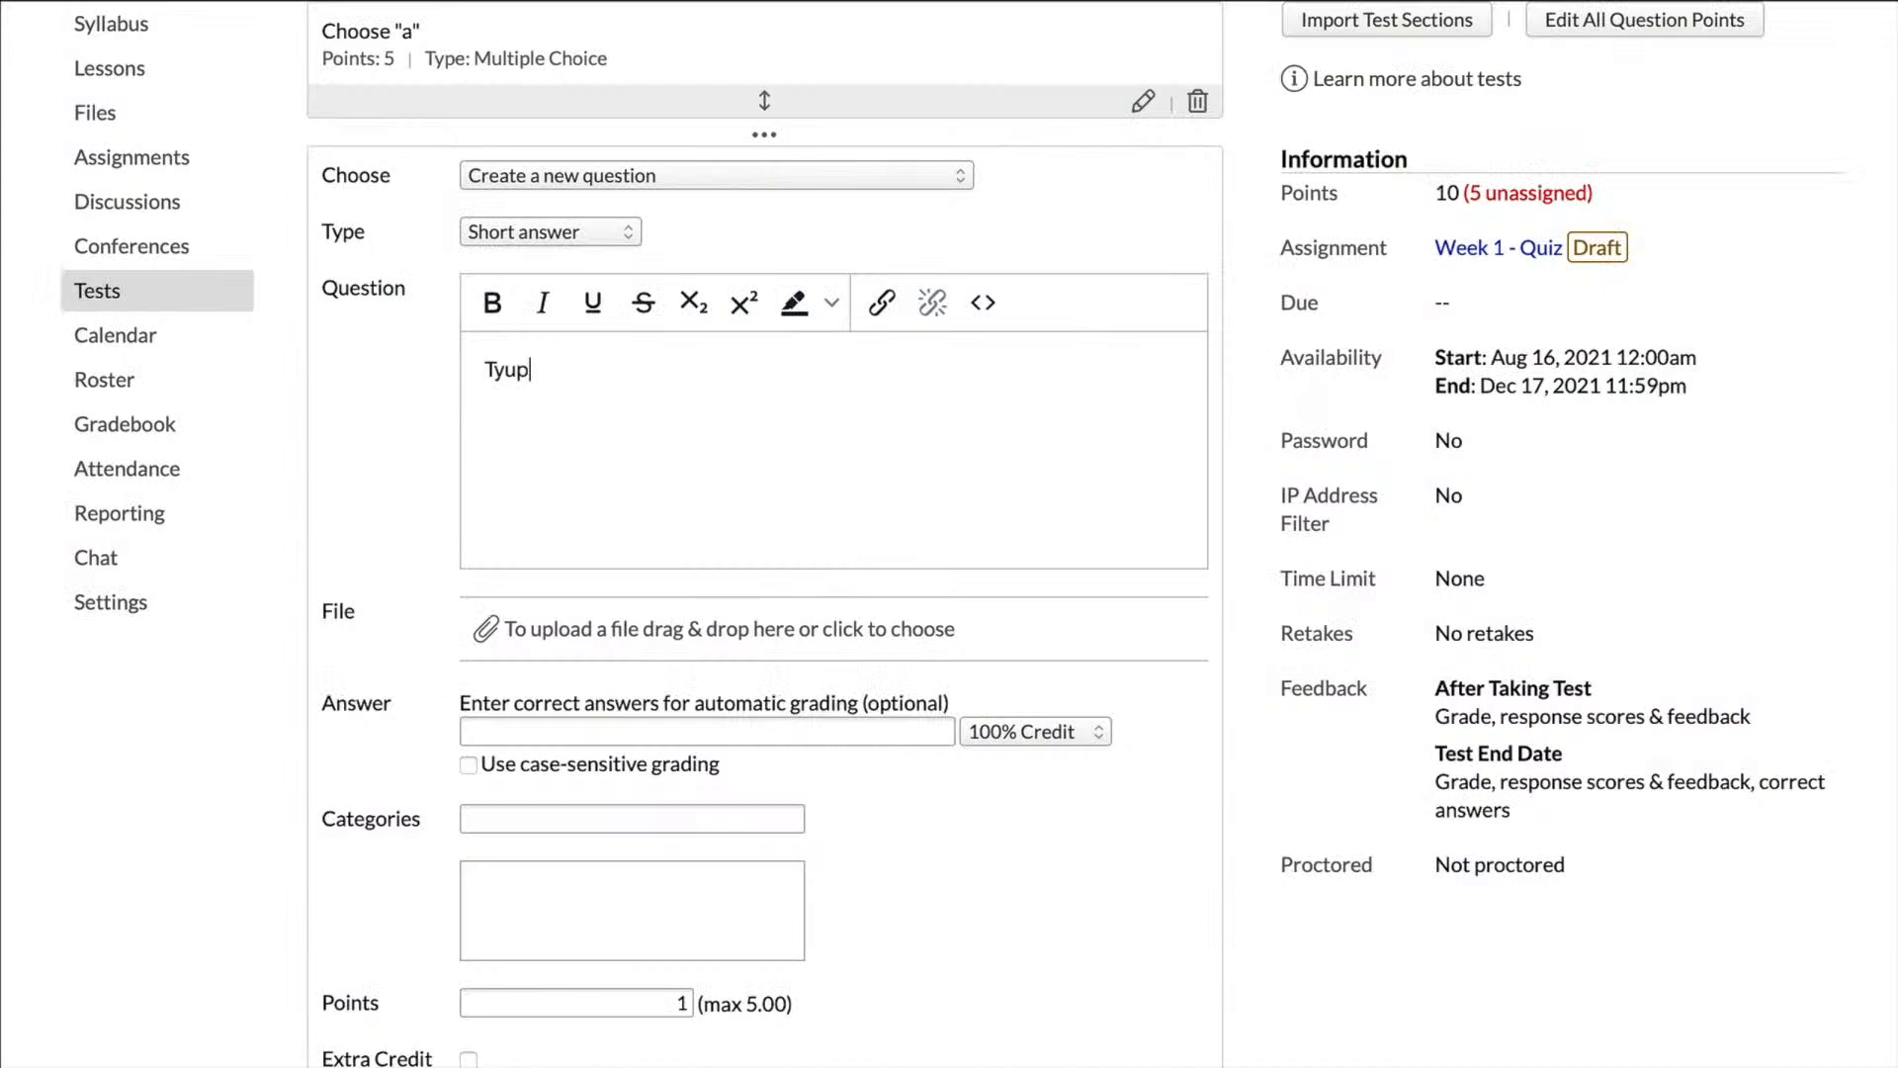
{"action": "type", "text": " \"example\""}
{"action": "left_click", "coordinate": [721, 730]}
{"action": "left_click", "coordinate": [550, 372]}
{"action": "key", "text": "BackSpace"}
{"action": "type", "text": "E"}
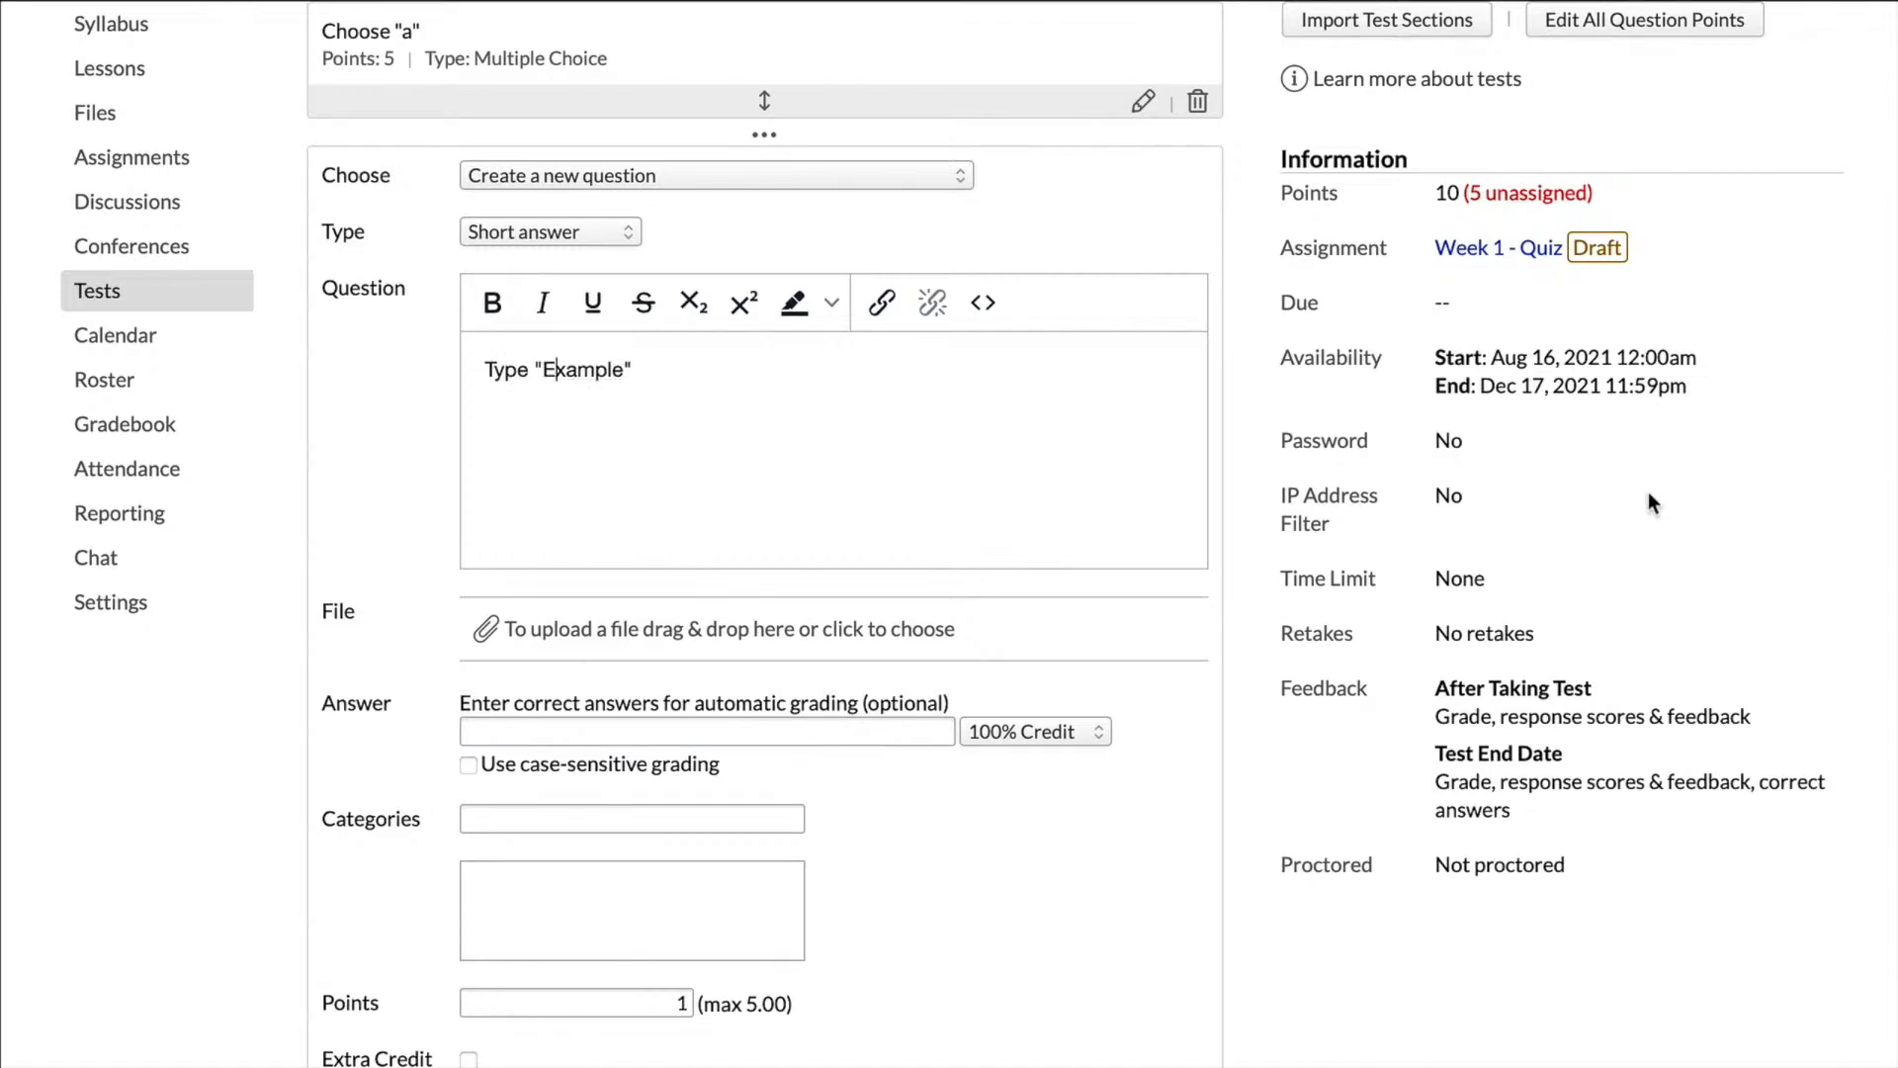
Step: Turn on case-sensitive grading for the short answer question and enter "Example" as its correct answer
{"action": "left_click", "coordinate": [468, 764]}
{"action": "left_click", "coordinate": [475, 732]}
{"action": "type", "text": "Example"}
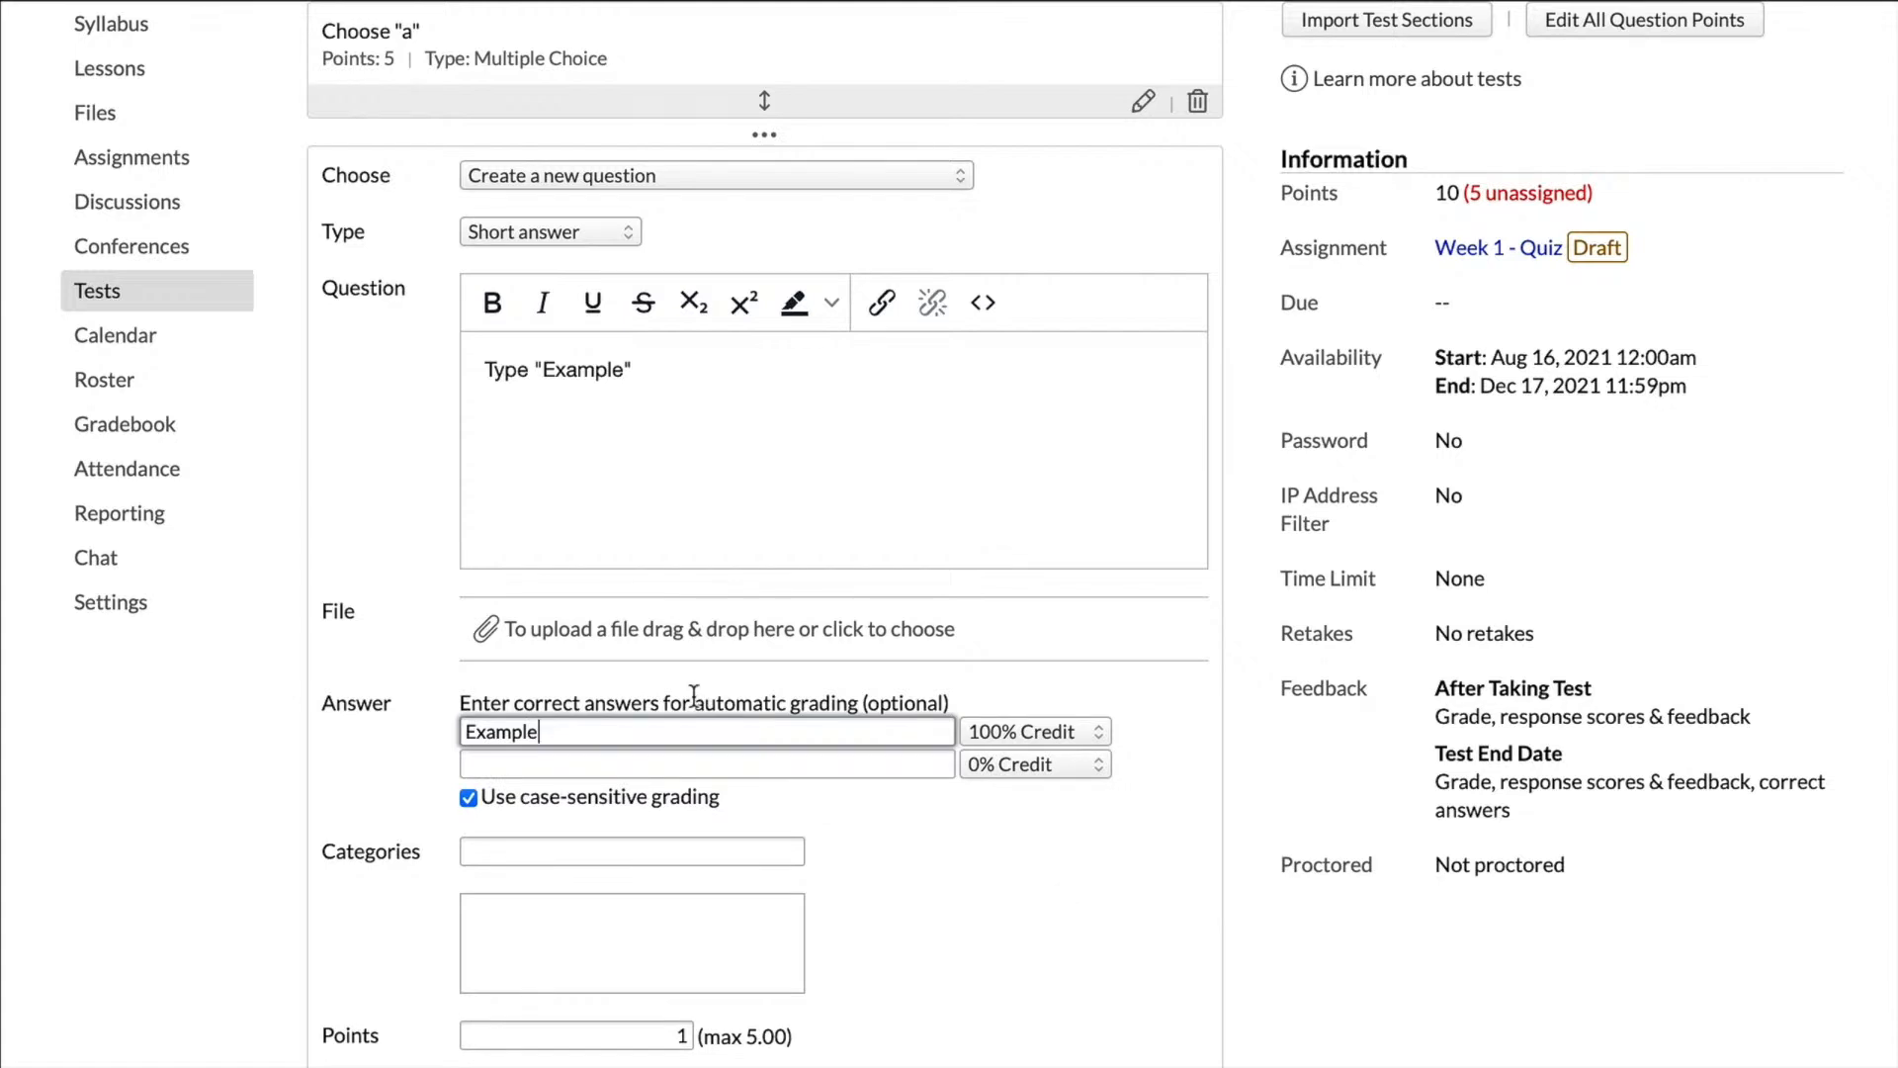
{"action": "scroll", "coordinate": [678, 758], "scroll_direction": "down", "scroll_amount": 1}
{"action": "left_click", "coordinate": [677, 758]}
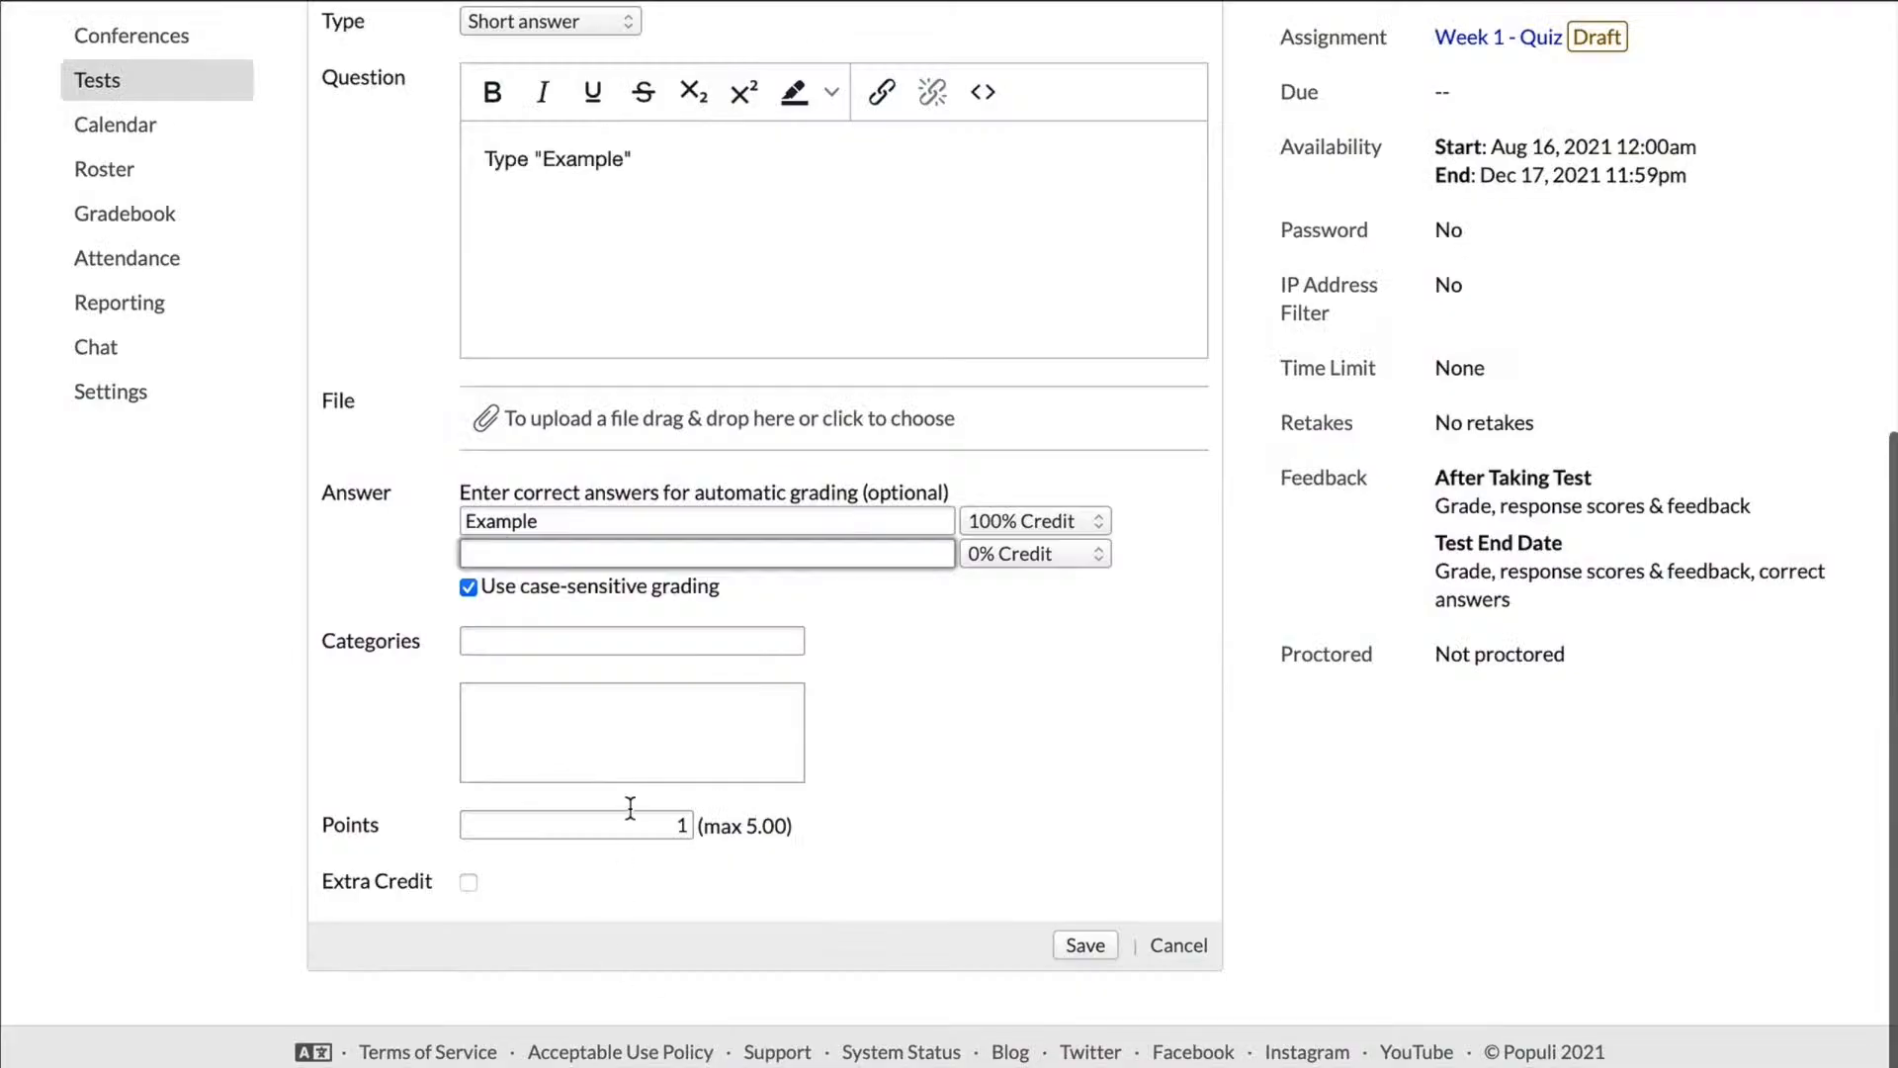
Step: Set the short answer question's points to 5 and save it
{"action": "double_click", "coordinate": [626, 812]}
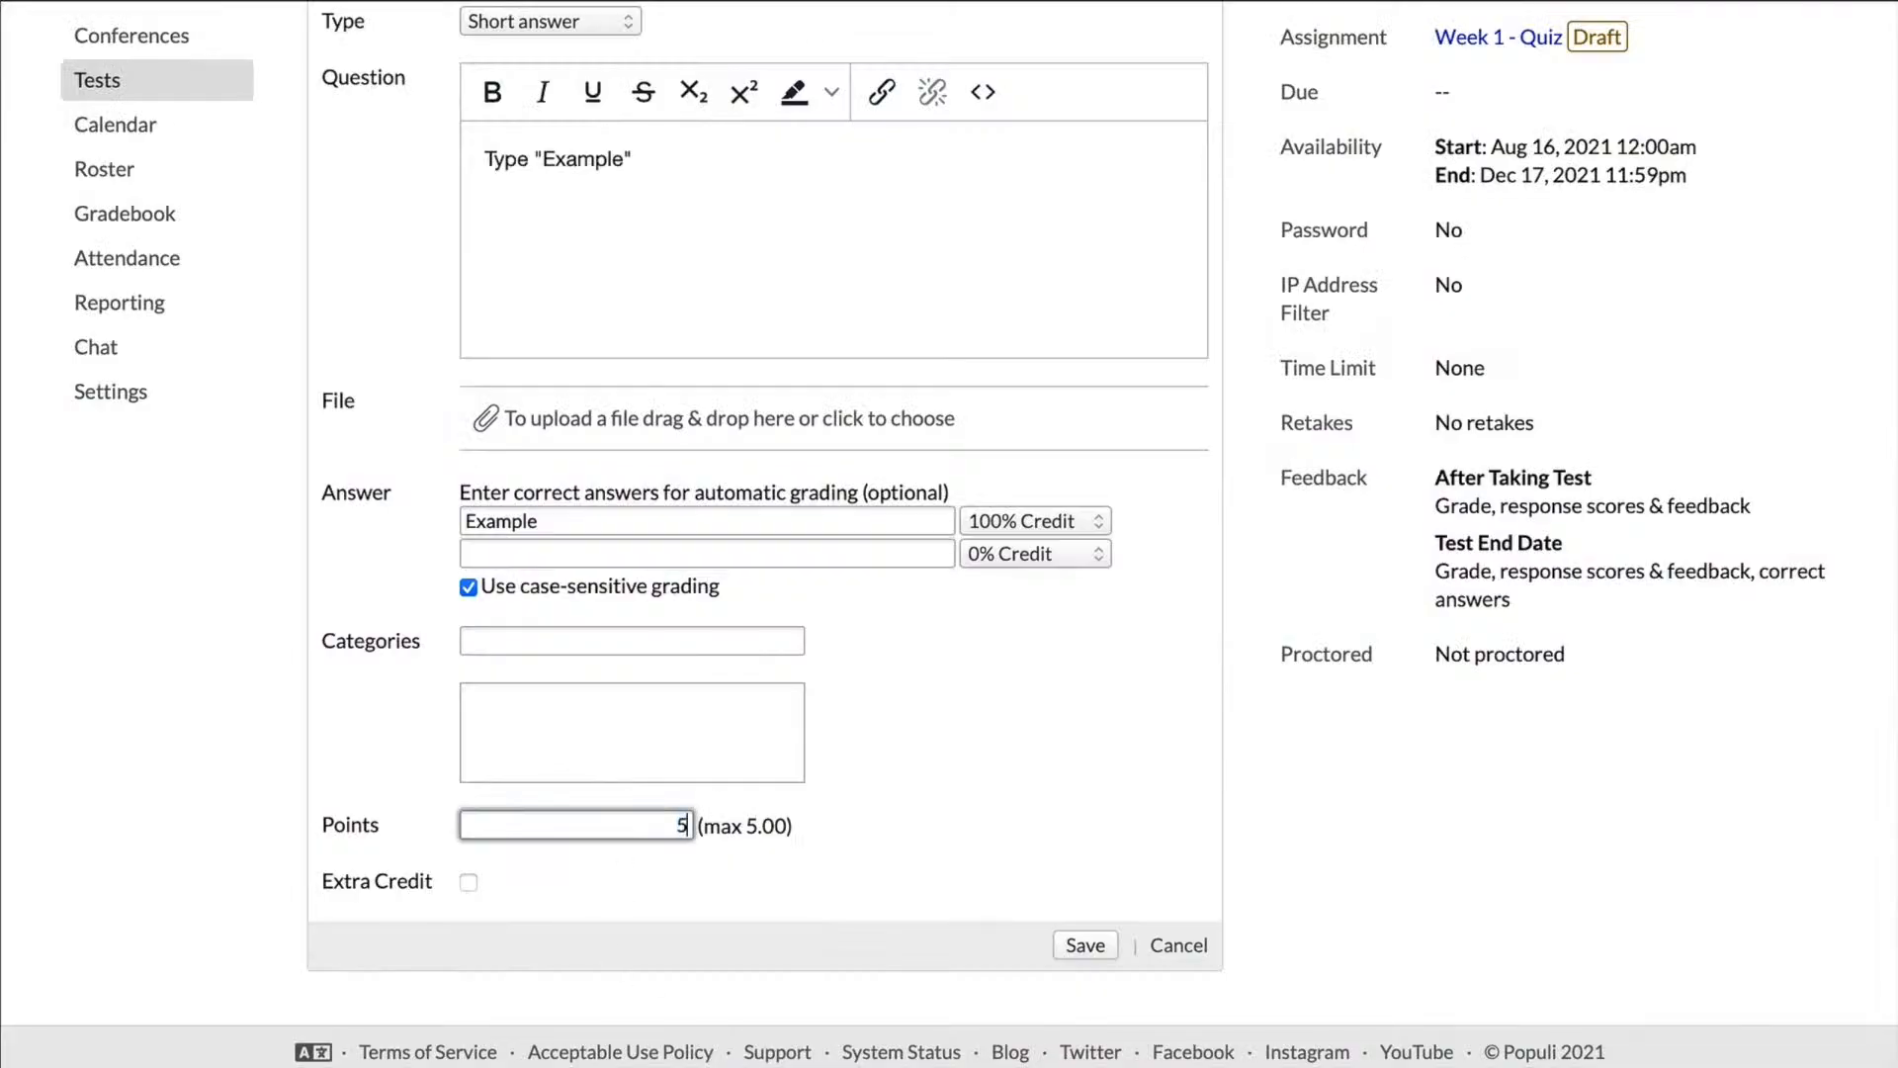
{"action": "scroll", "coordinate": [1029, 884], "scroll_direction": "up", "scroll_amount": 3}
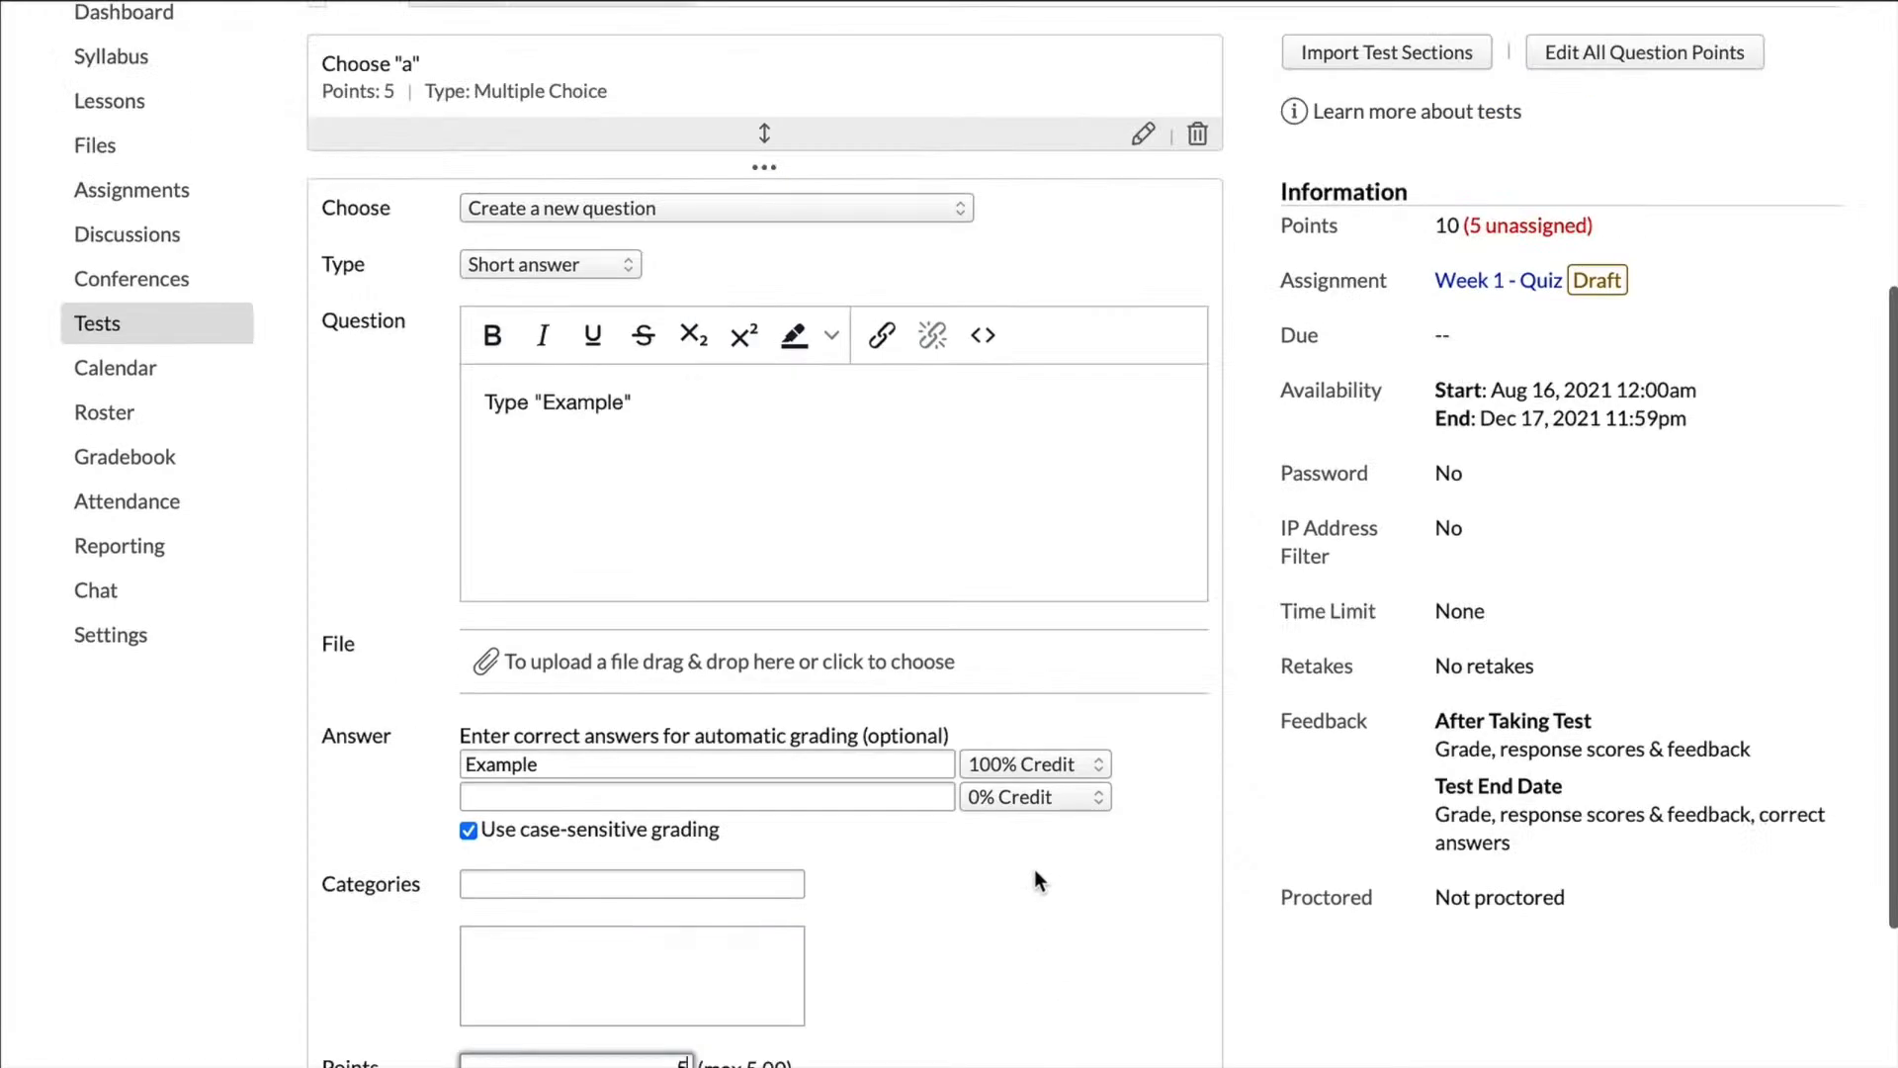
{"action": "scroll", "coordinate": [1034, 869], "scroll_direction": "down", "scroll_amount": 3}
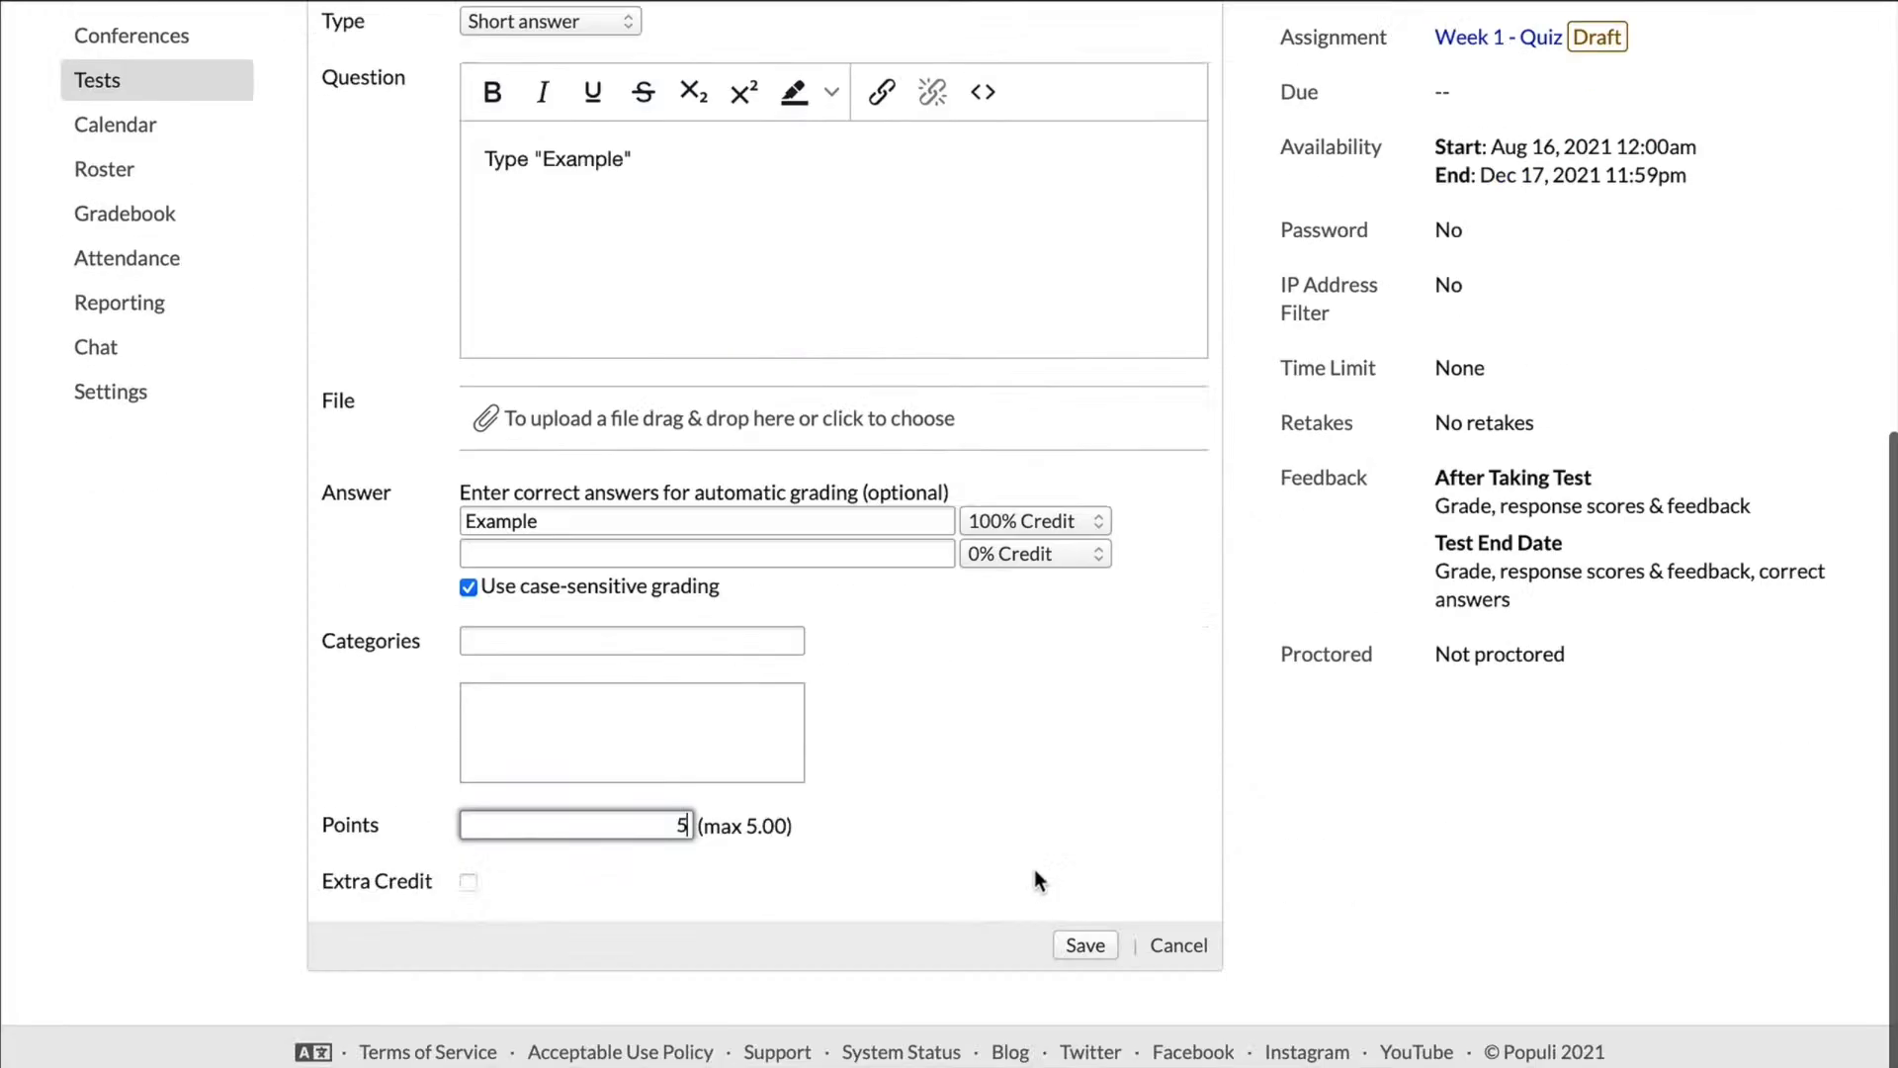
{"action": "left_click", "coordinate": [1075, 947]}
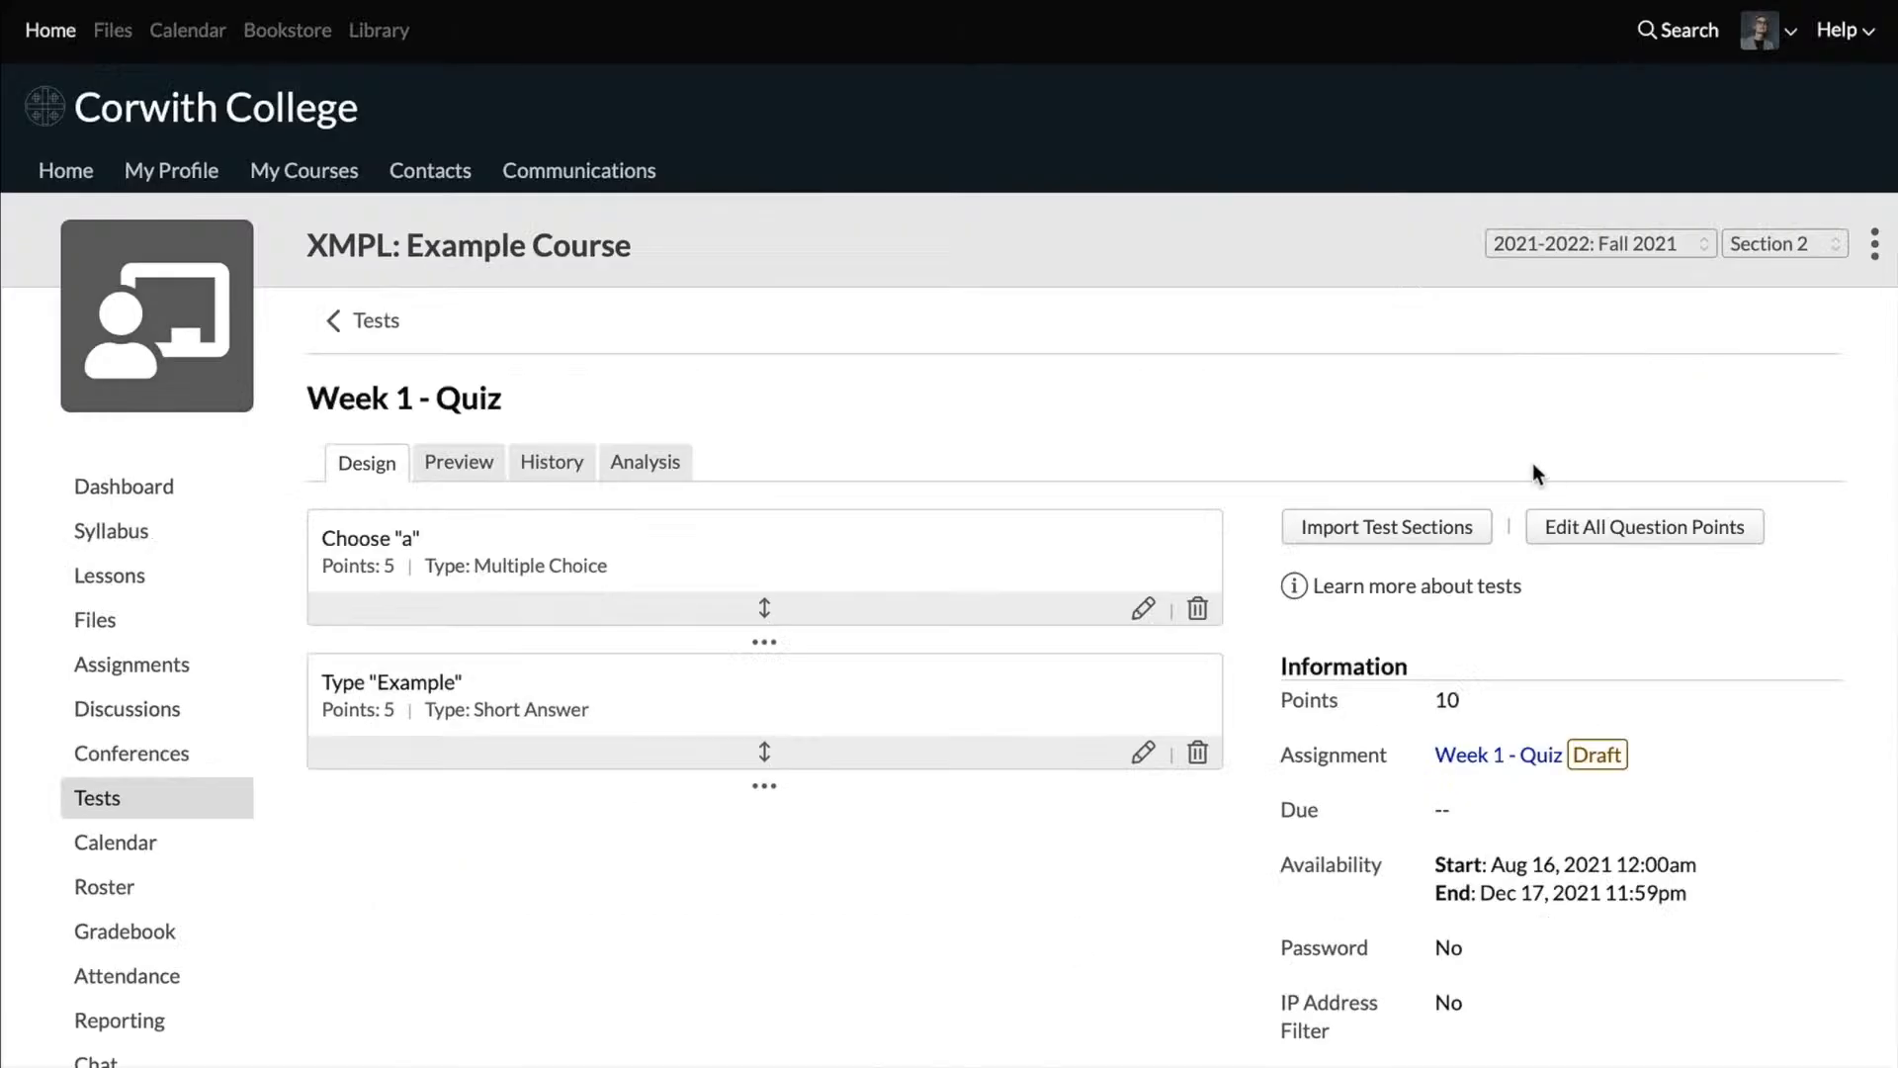
Step: Preview the Week 1 quiz with both of its questions, and return to its design view
{"action": "left_click", "coordinate": [452, 465]}
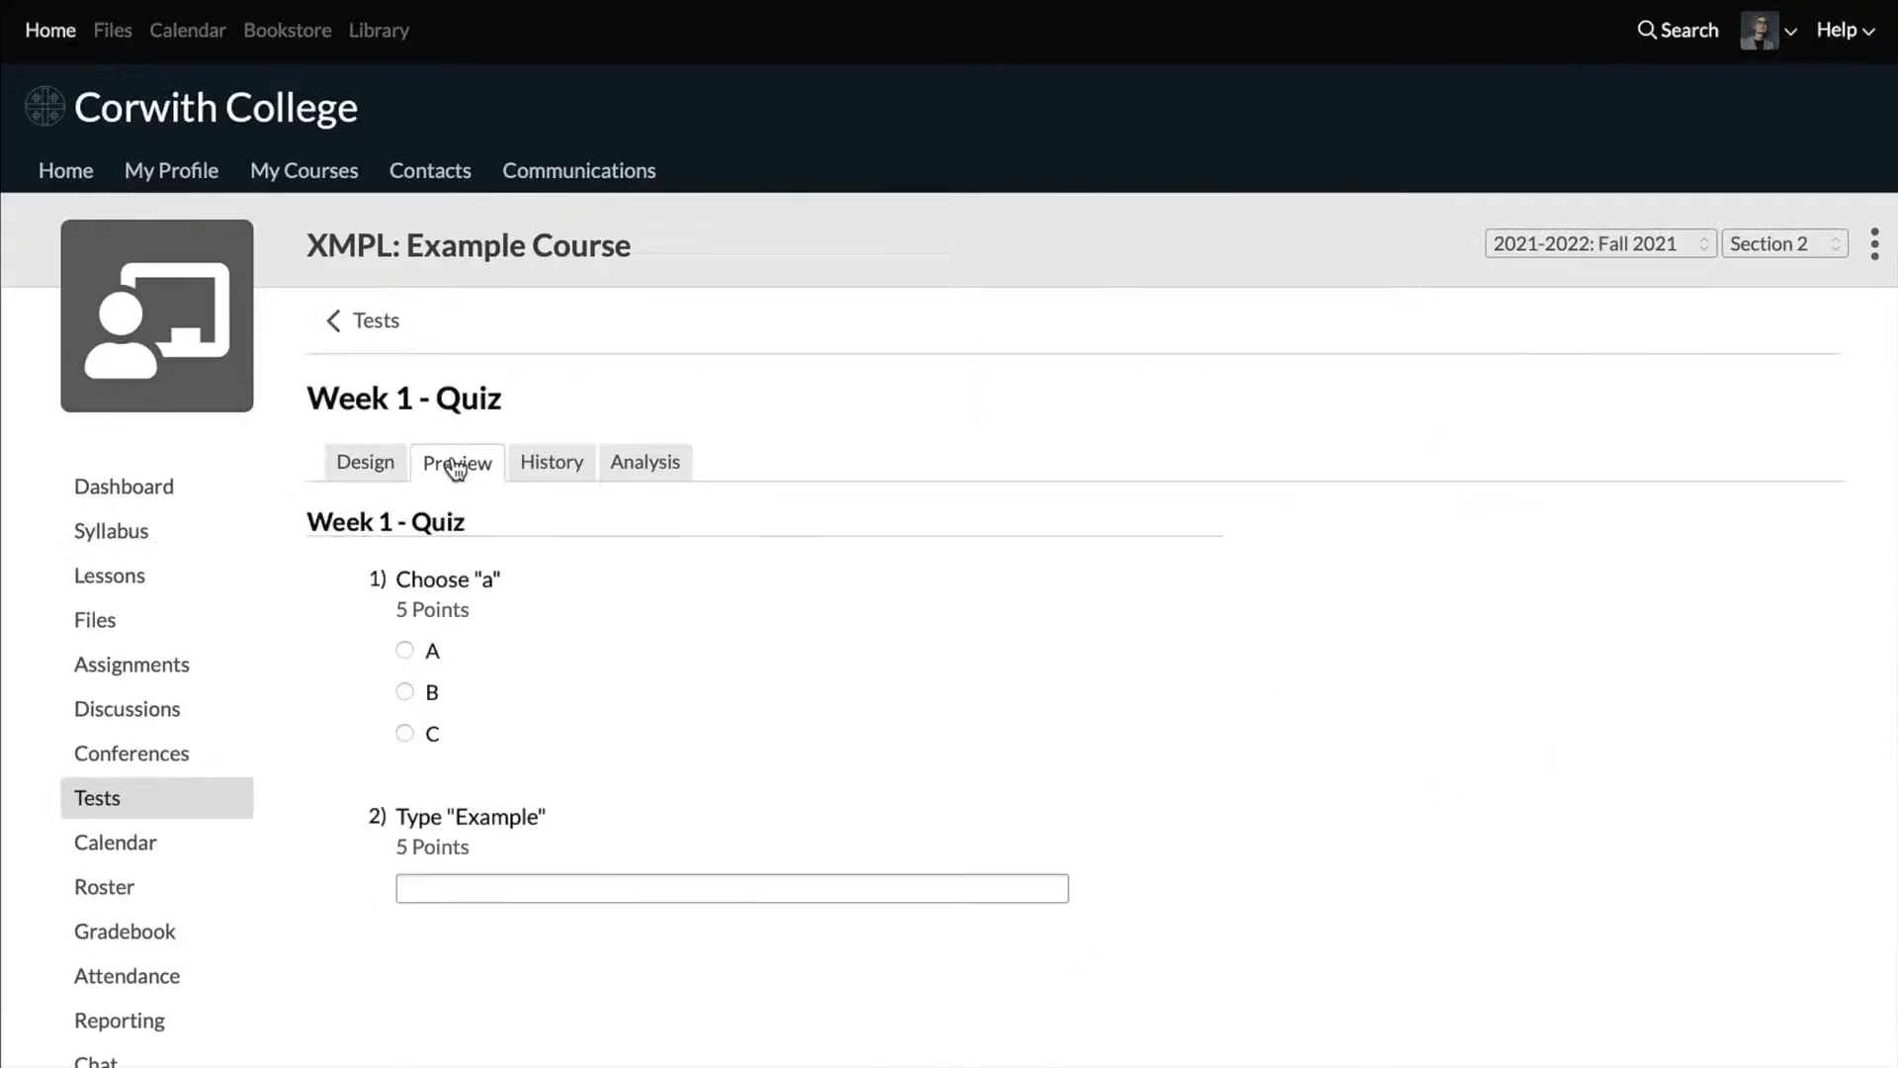
{"action": "scroll", "coordinate": [457, 463], "scroll_direction": "down", "scroll_amount": 2}
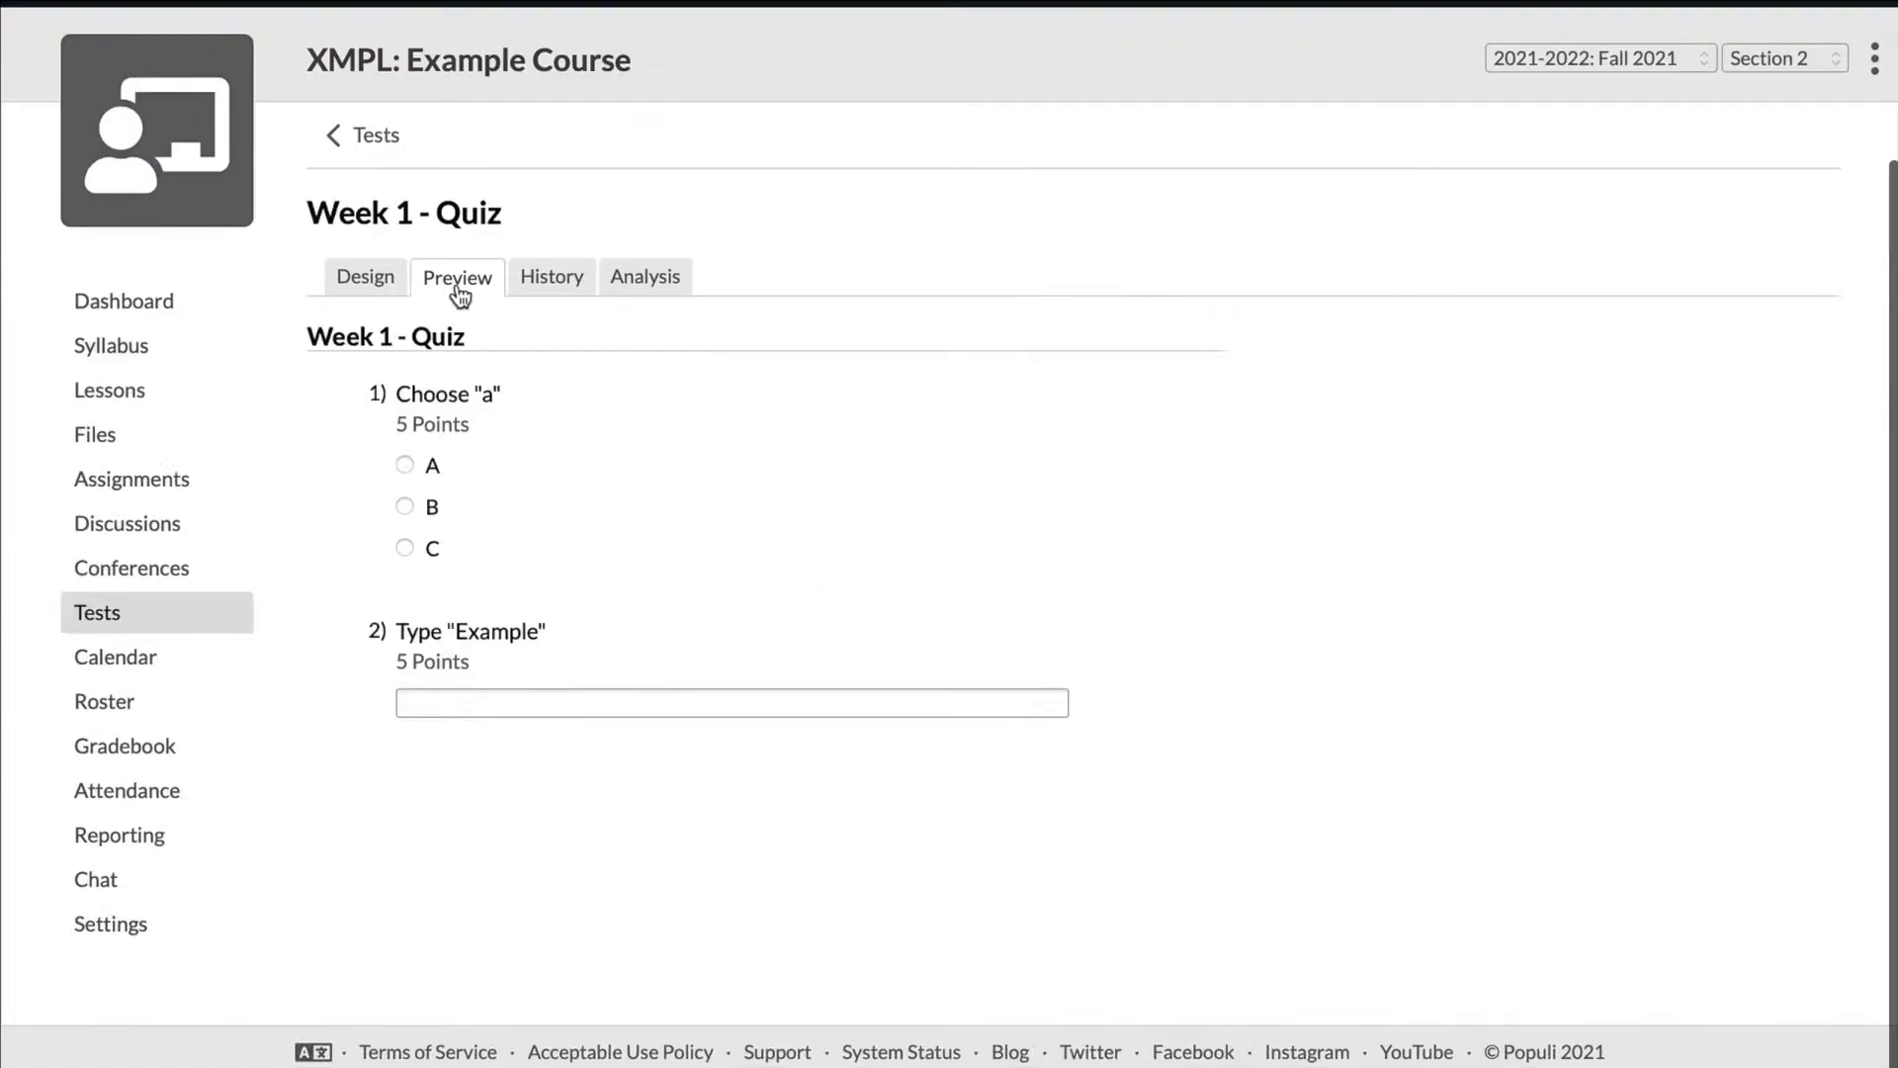
{"action": "left_click", "coordinate": [372, 274]}
Step: Review the quiz's information settings and check its availability dates without changing them
{"action": "scroll", "coordinate": [513, 829], "scroll_direction": "down", "scroll_amount": 3}
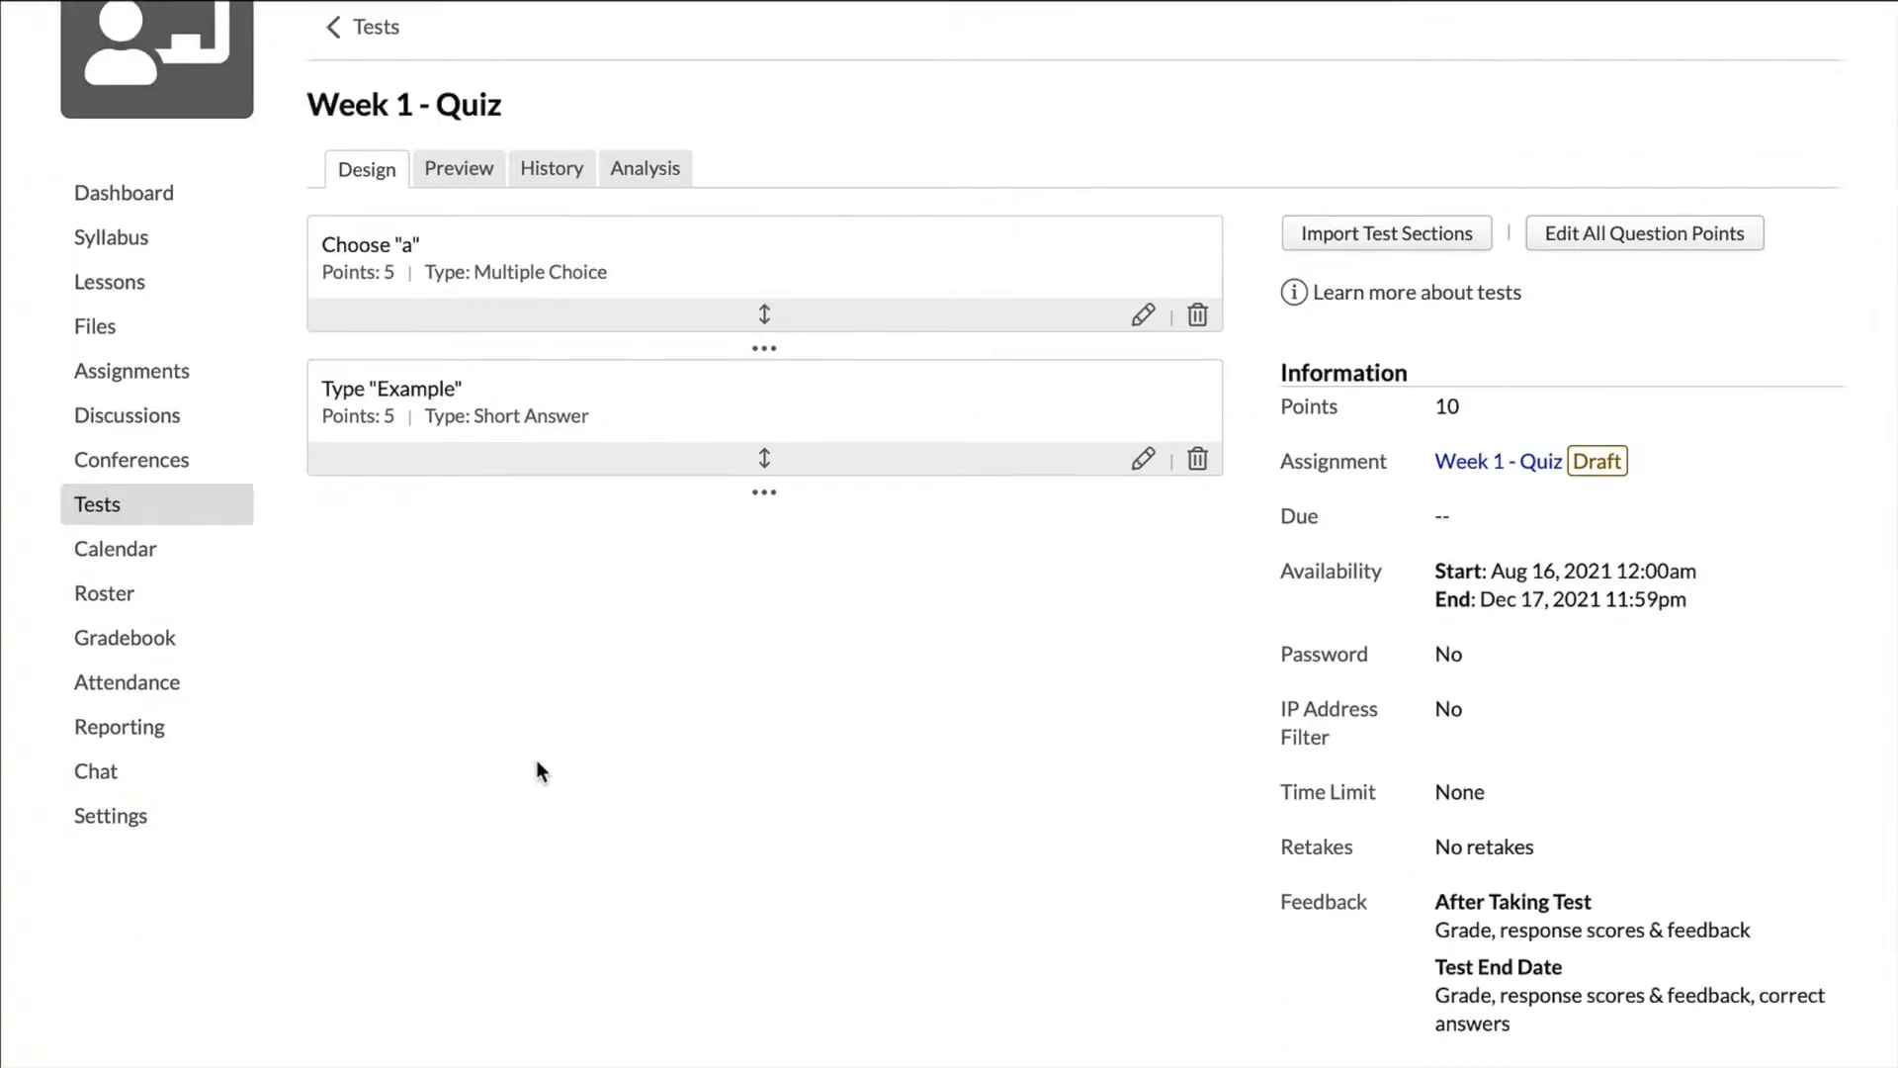
{"action": "scroll", "coordinate": [1098, 756], "scroll_direction": "down", "scroll_amount": 1}
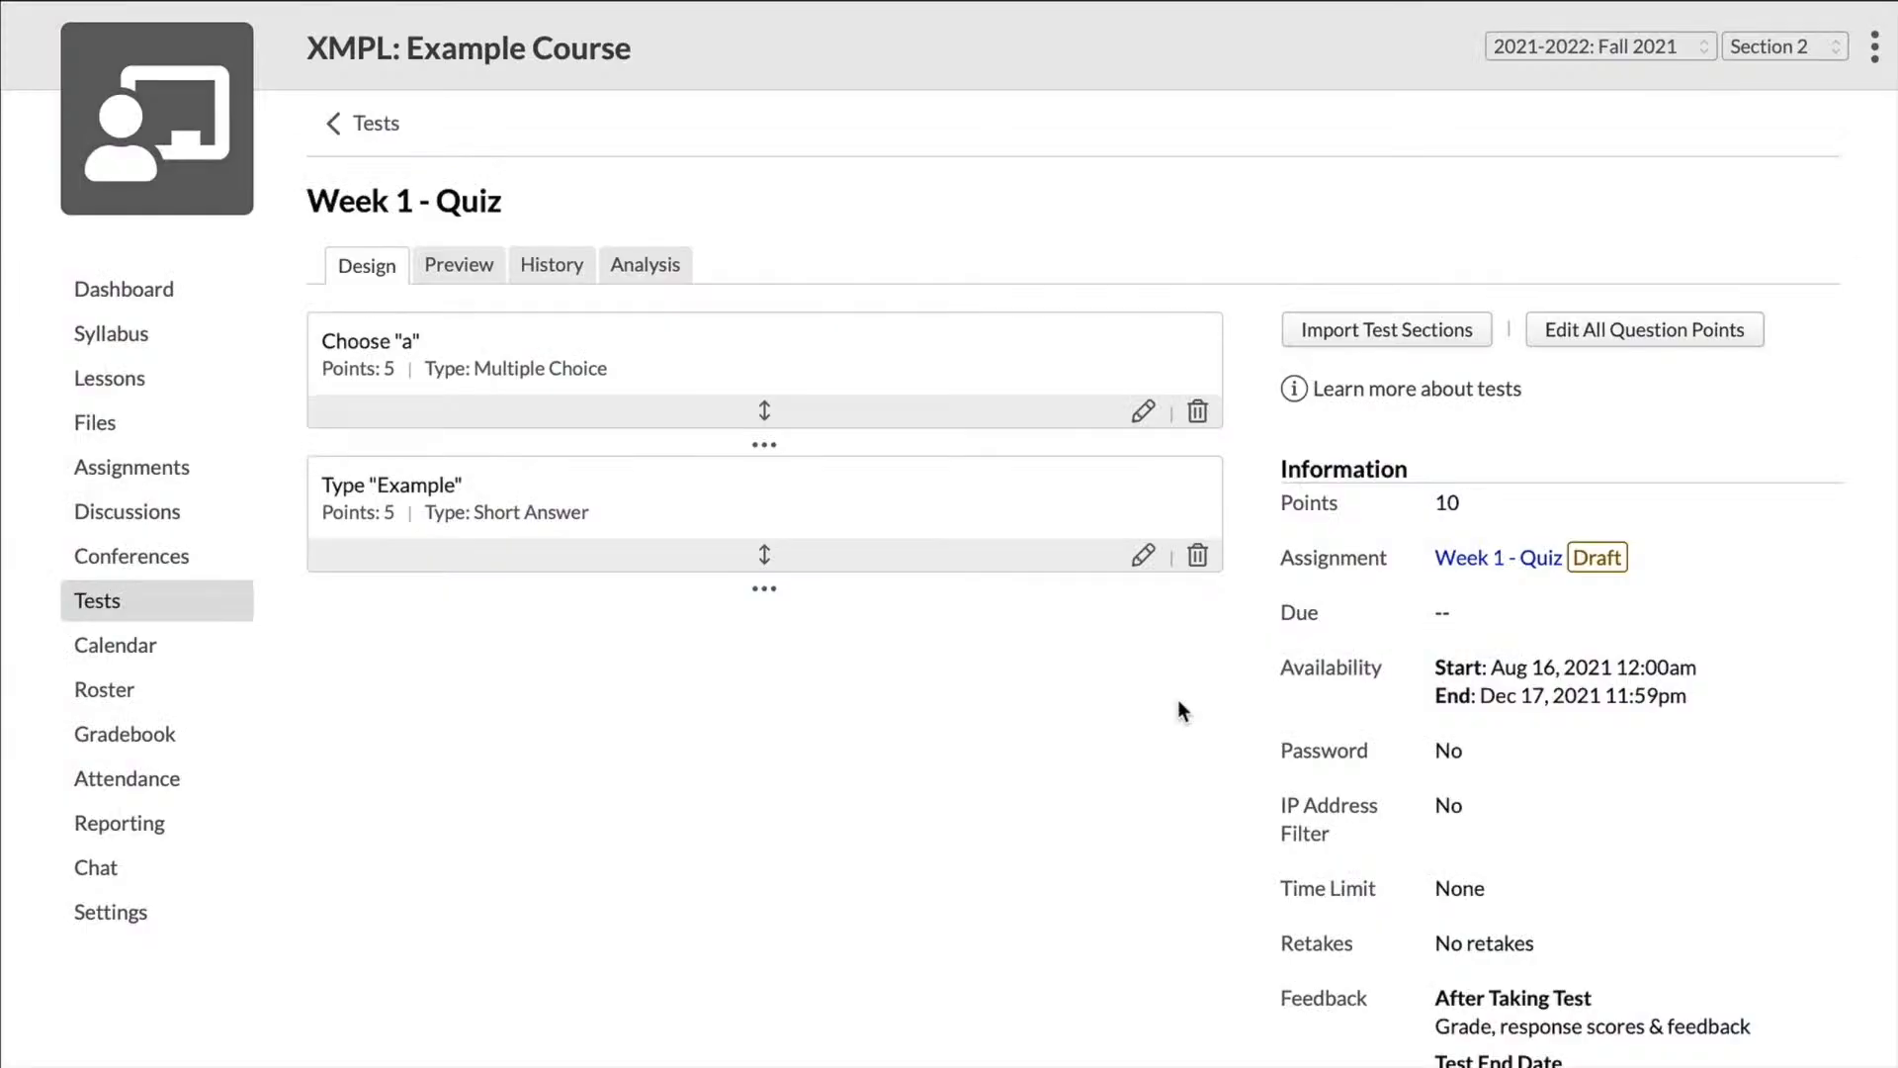
{"action": "scroll", "coordinate": [1177, 698], "scroll_direction": "down", "scroll_amount": 3}
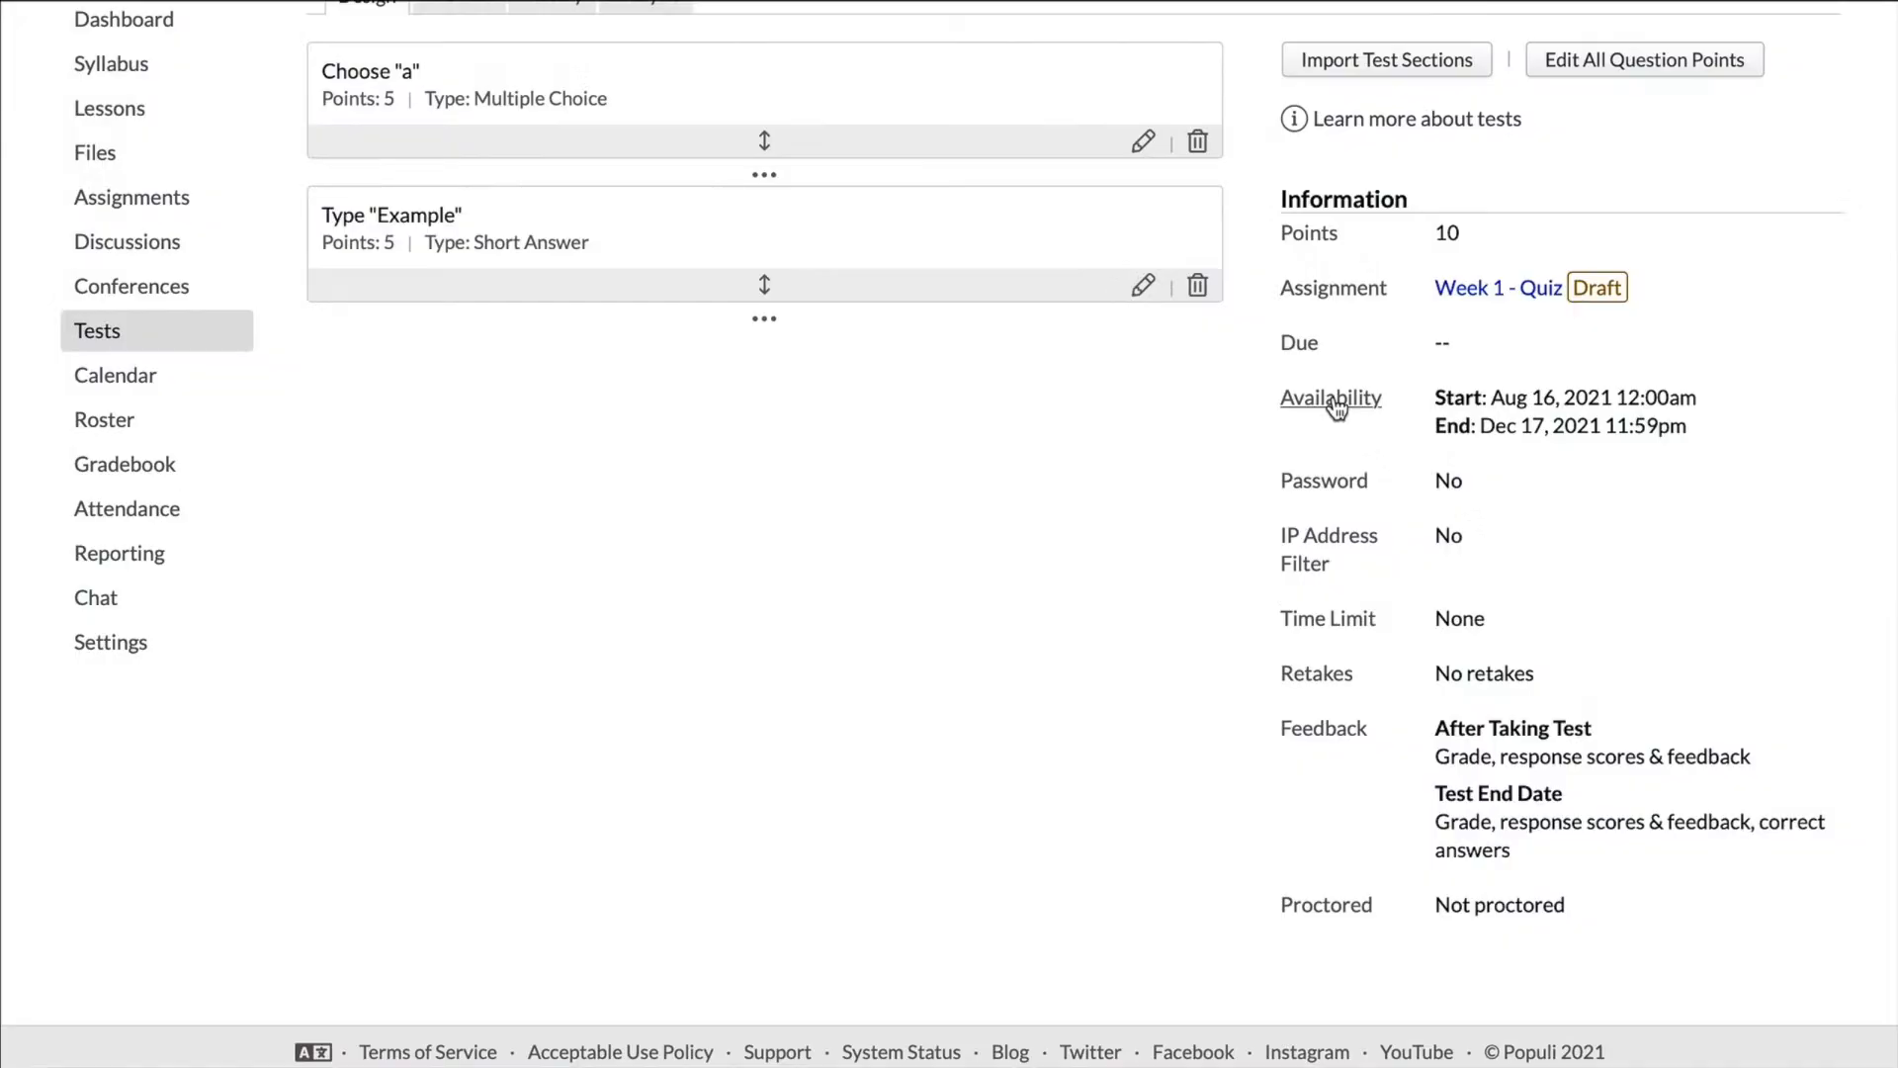
{"action": "left_click", "coordinate": [1335, 399]}
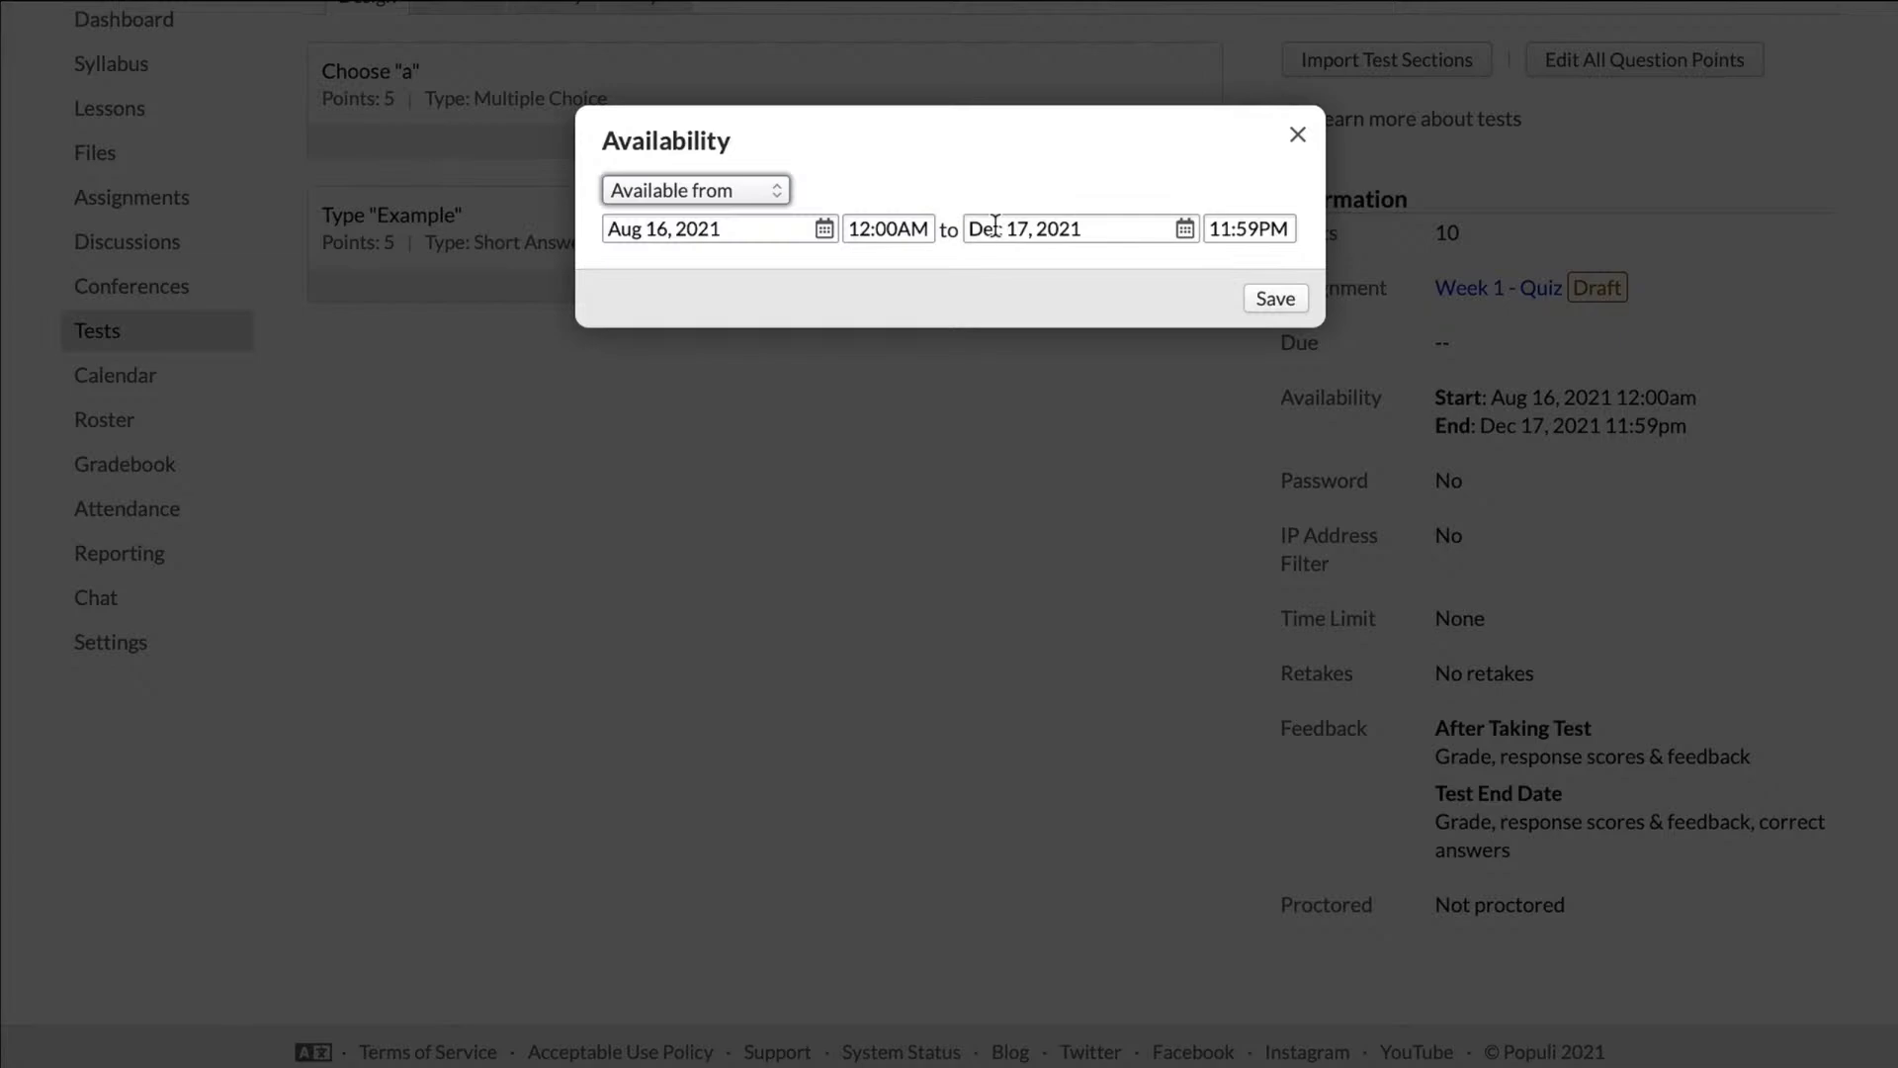
{"action": "left_click", "coordinate": [1296, 136]}
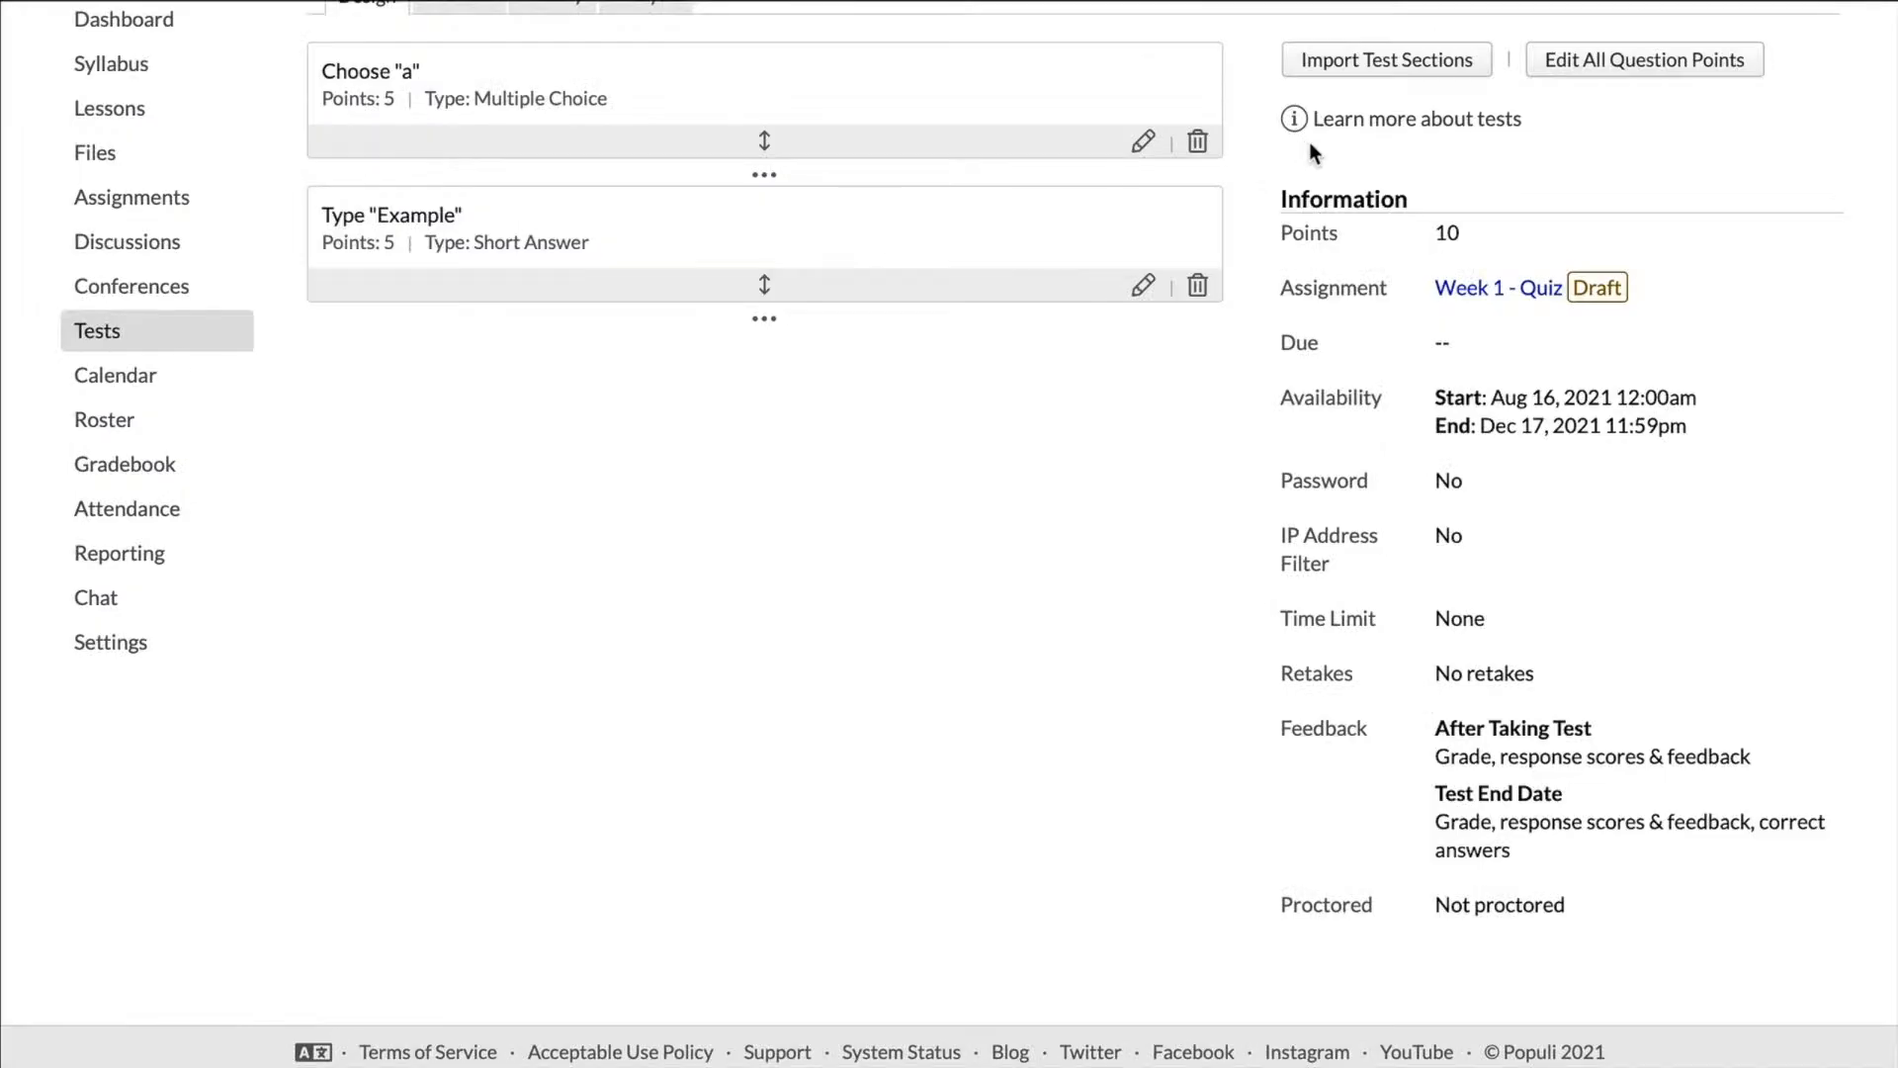
Step: Set the quiz's time limit to 2 Hours and save it
{"action": "left_click", "coordinate": [1352, 621]}
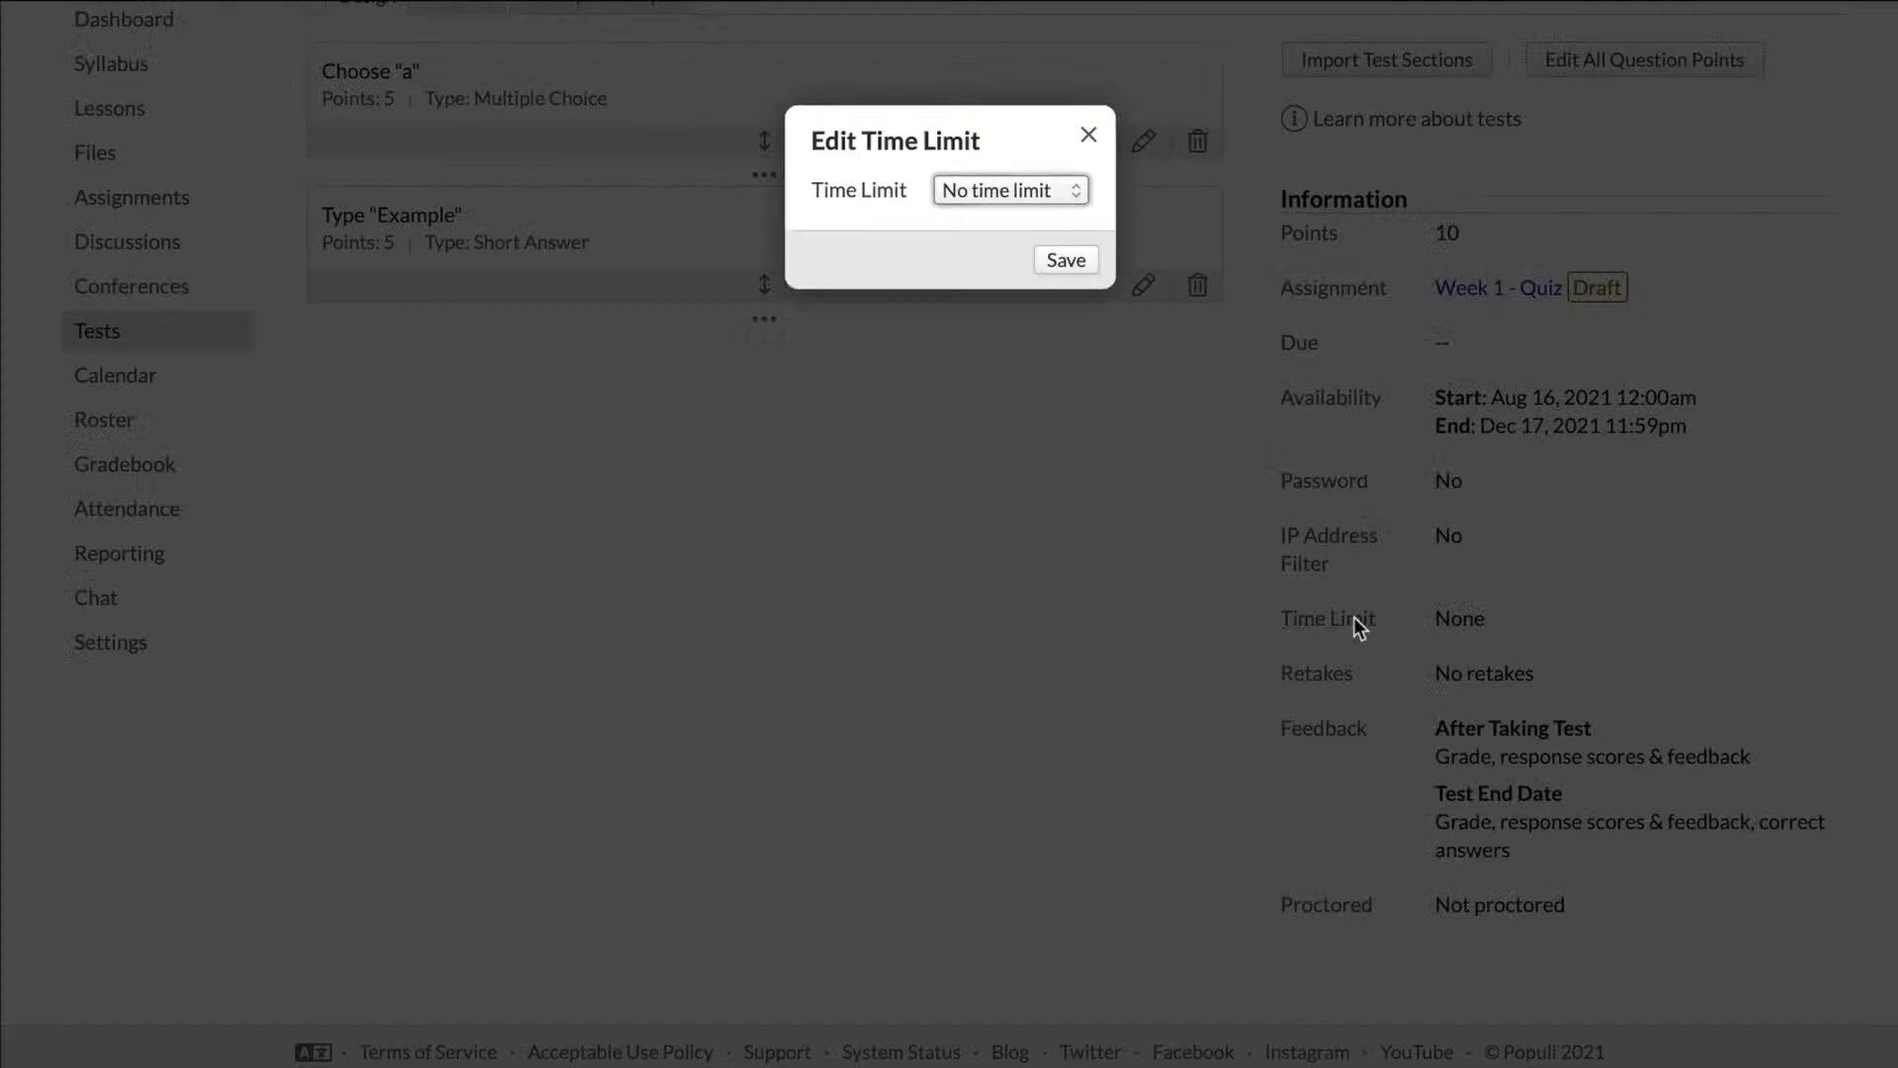
{"action": "left_click", "coordinate": [1072, 192]}
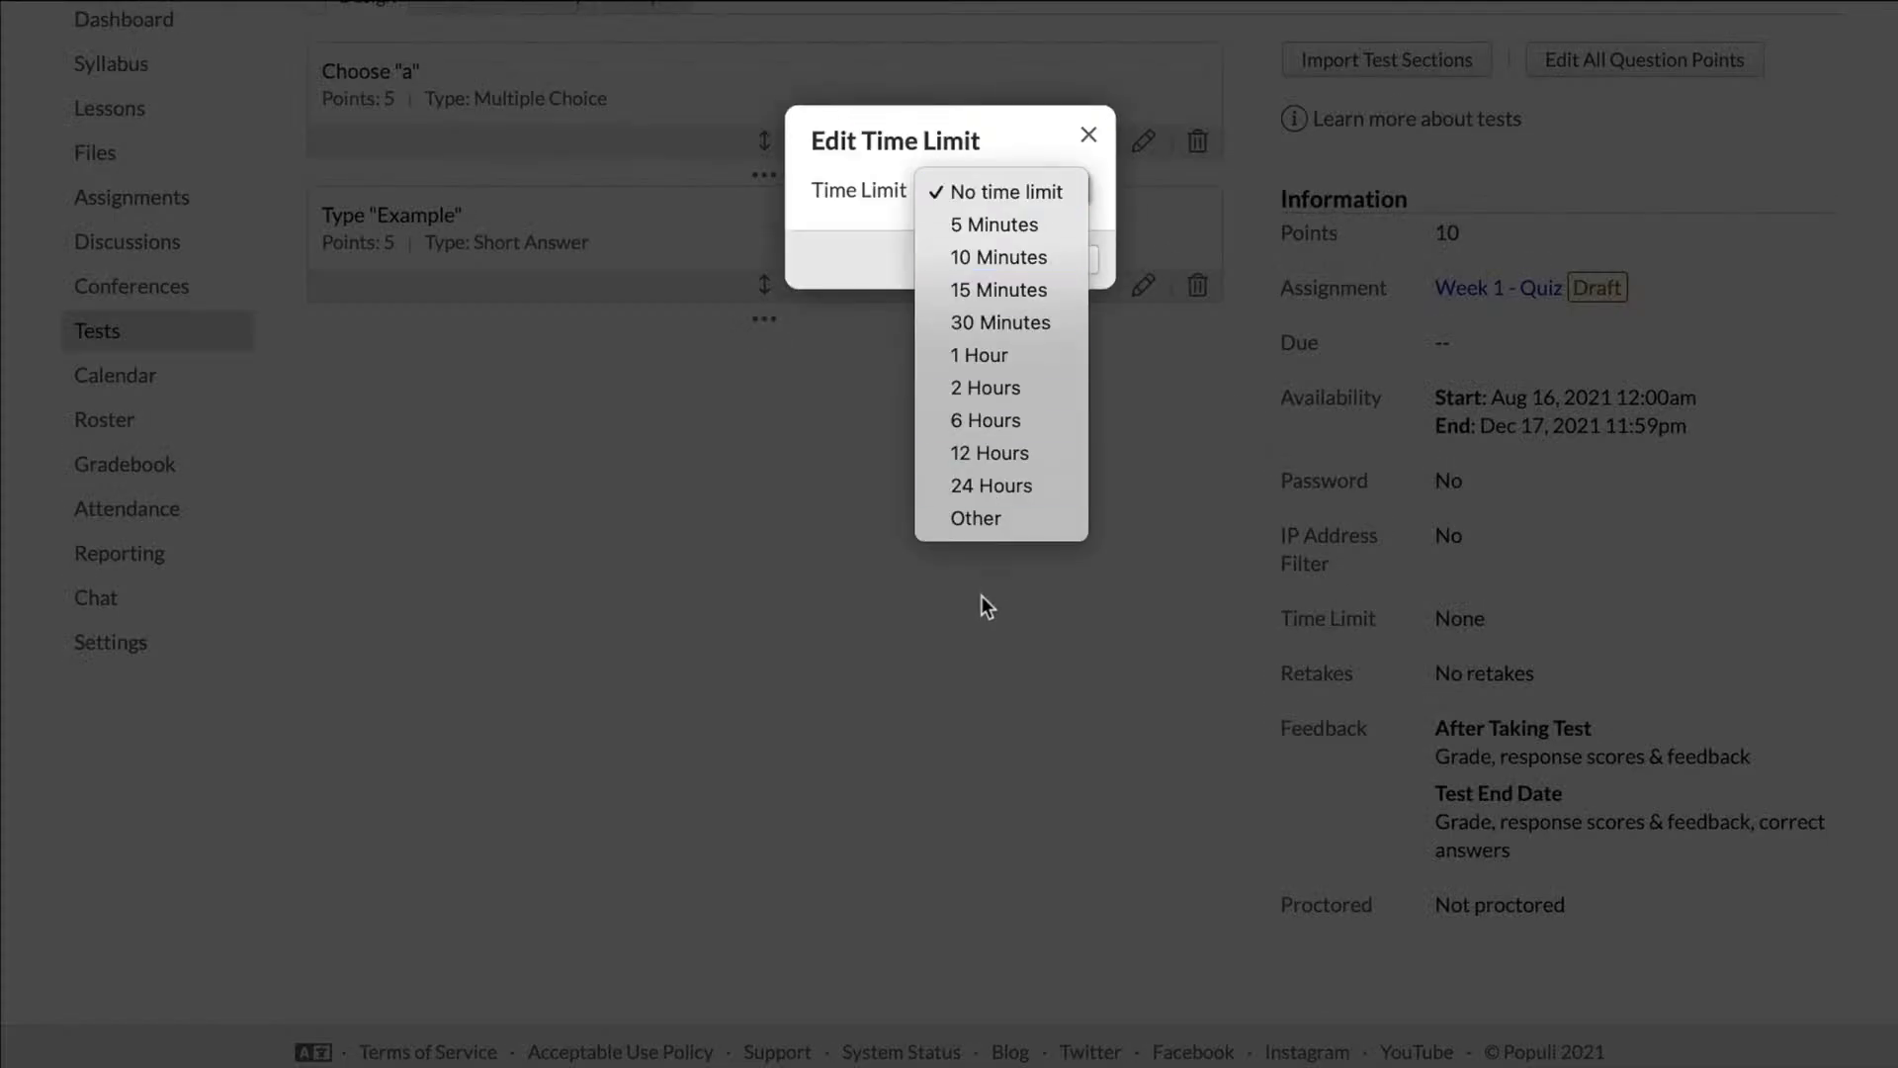
{"action": "left_click", "coordinate": [1041, 390]}
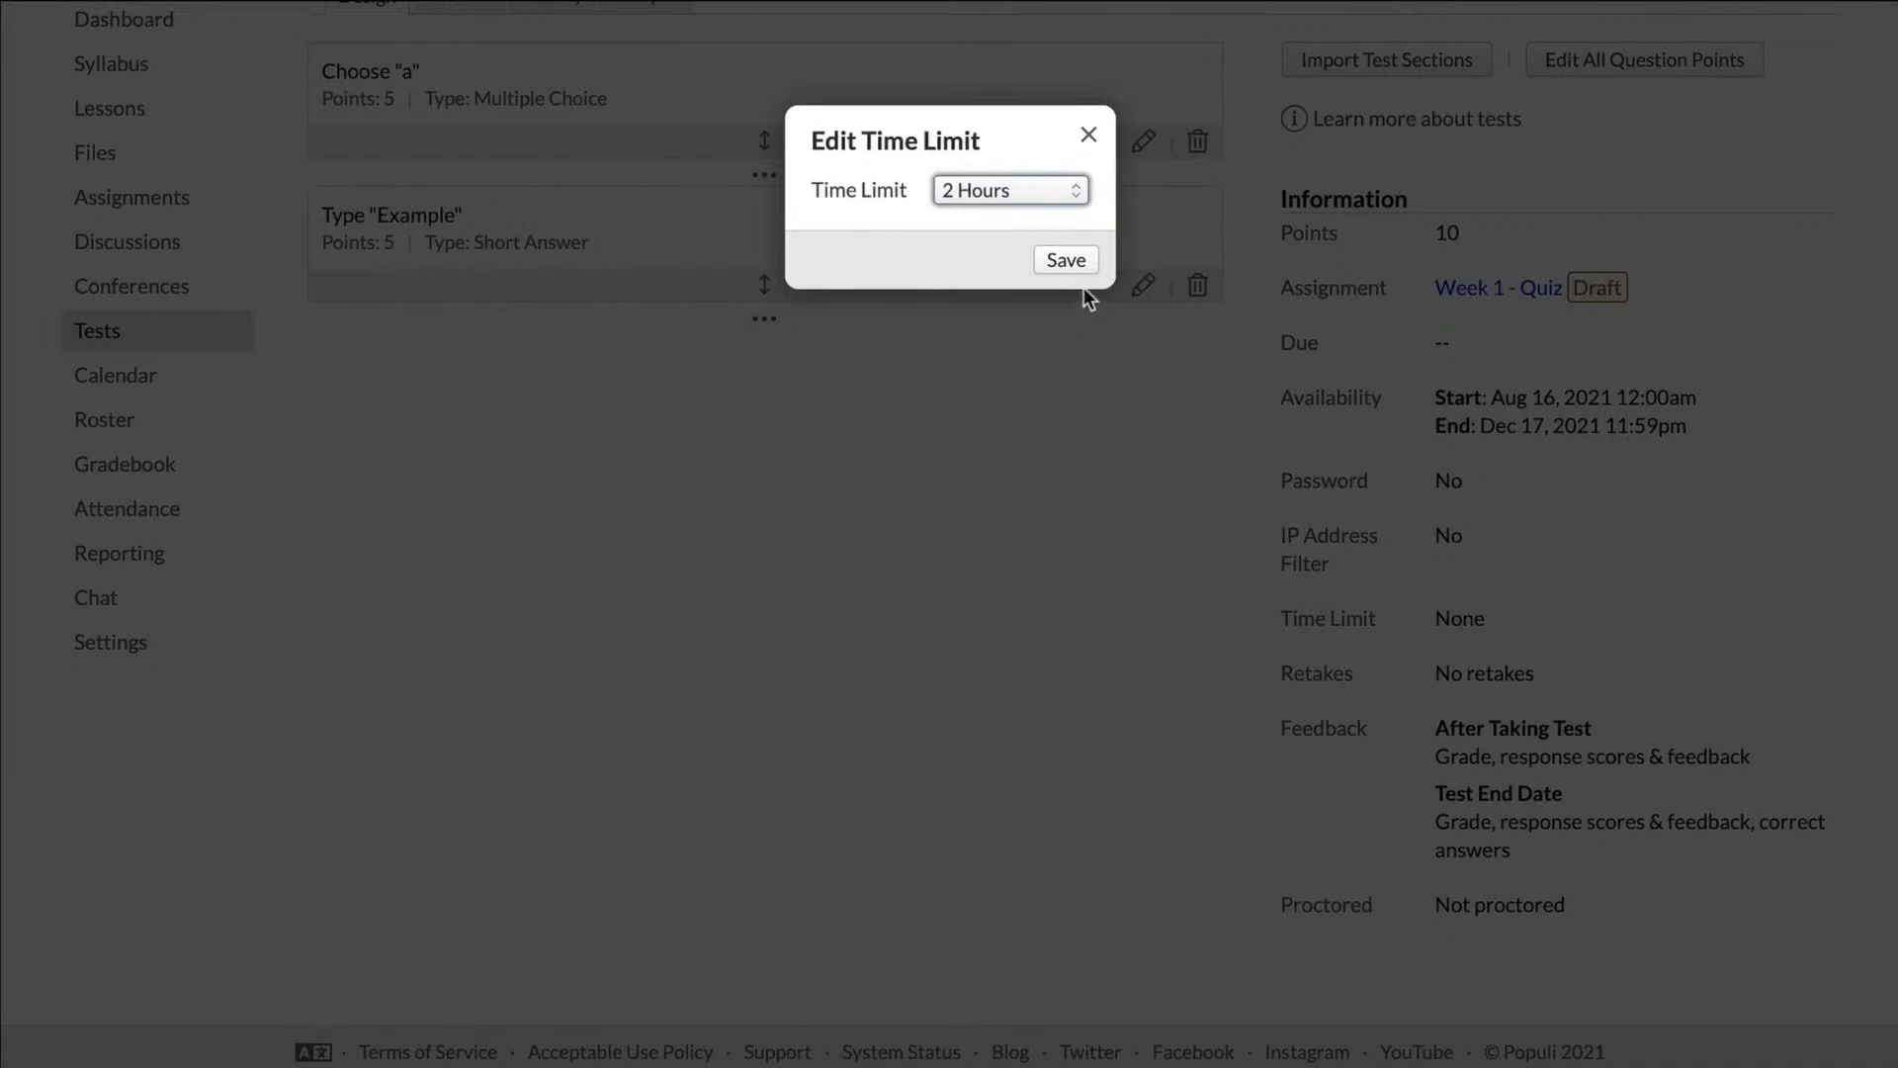
{"action": "left_click", "coordinate": [1076, 261]}
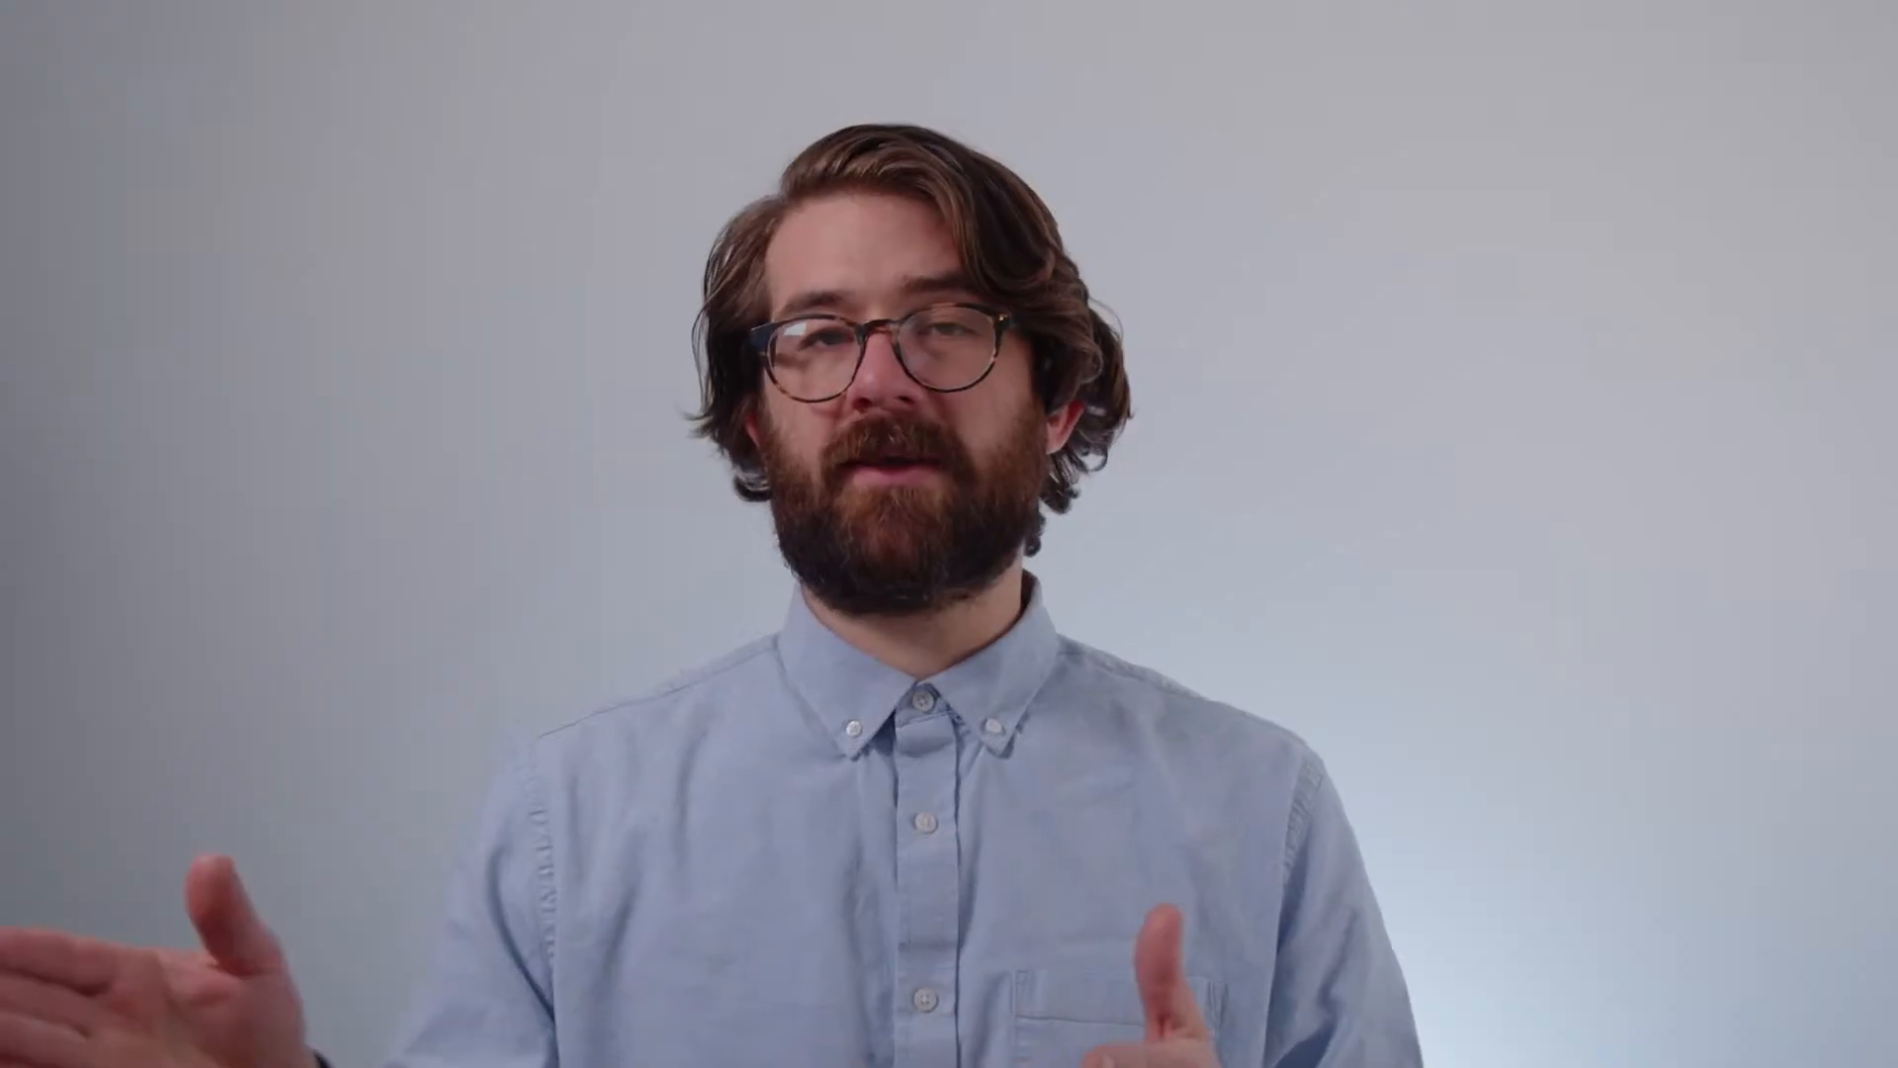
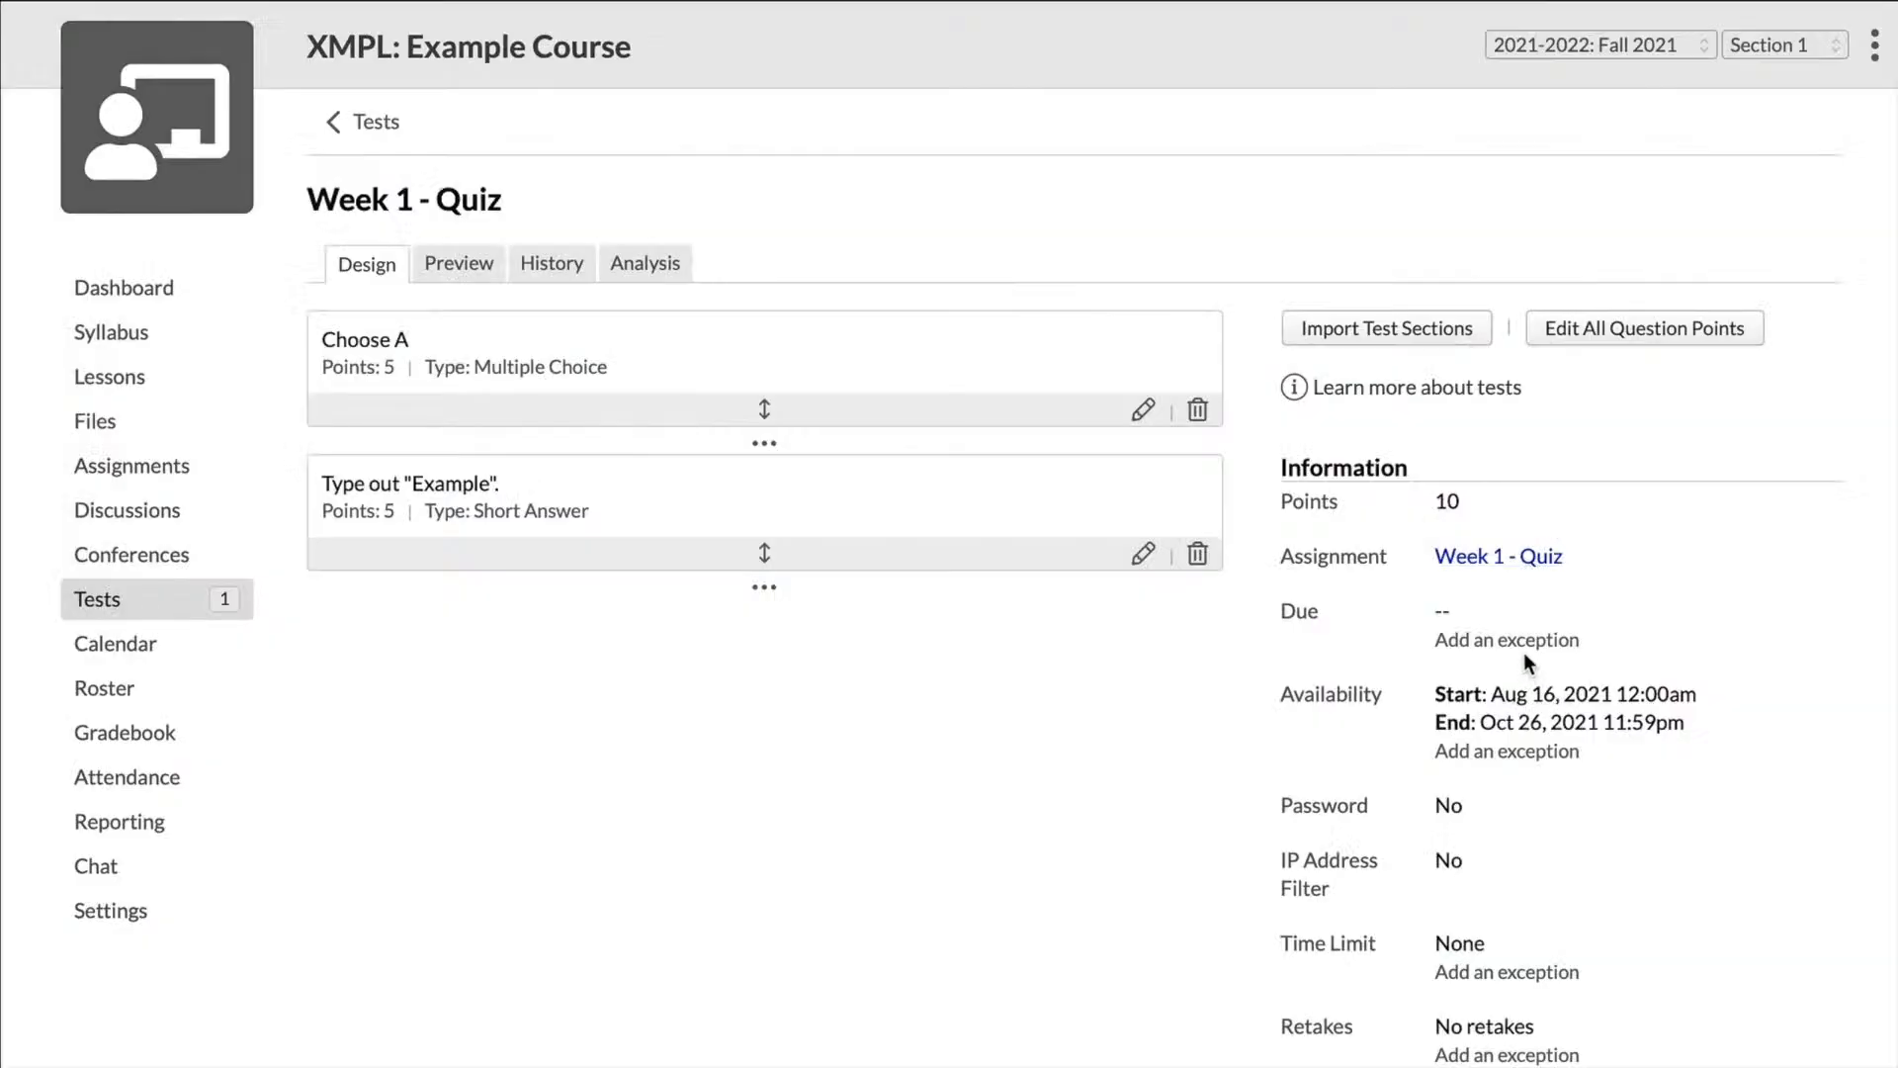
Step: Start an availability exception to the Week 1 quiz for one student and close it without saving
{"action": "scroll", "coordinate": [1522, 652], "scroll_direction": "down", "scroll_amount": 1}
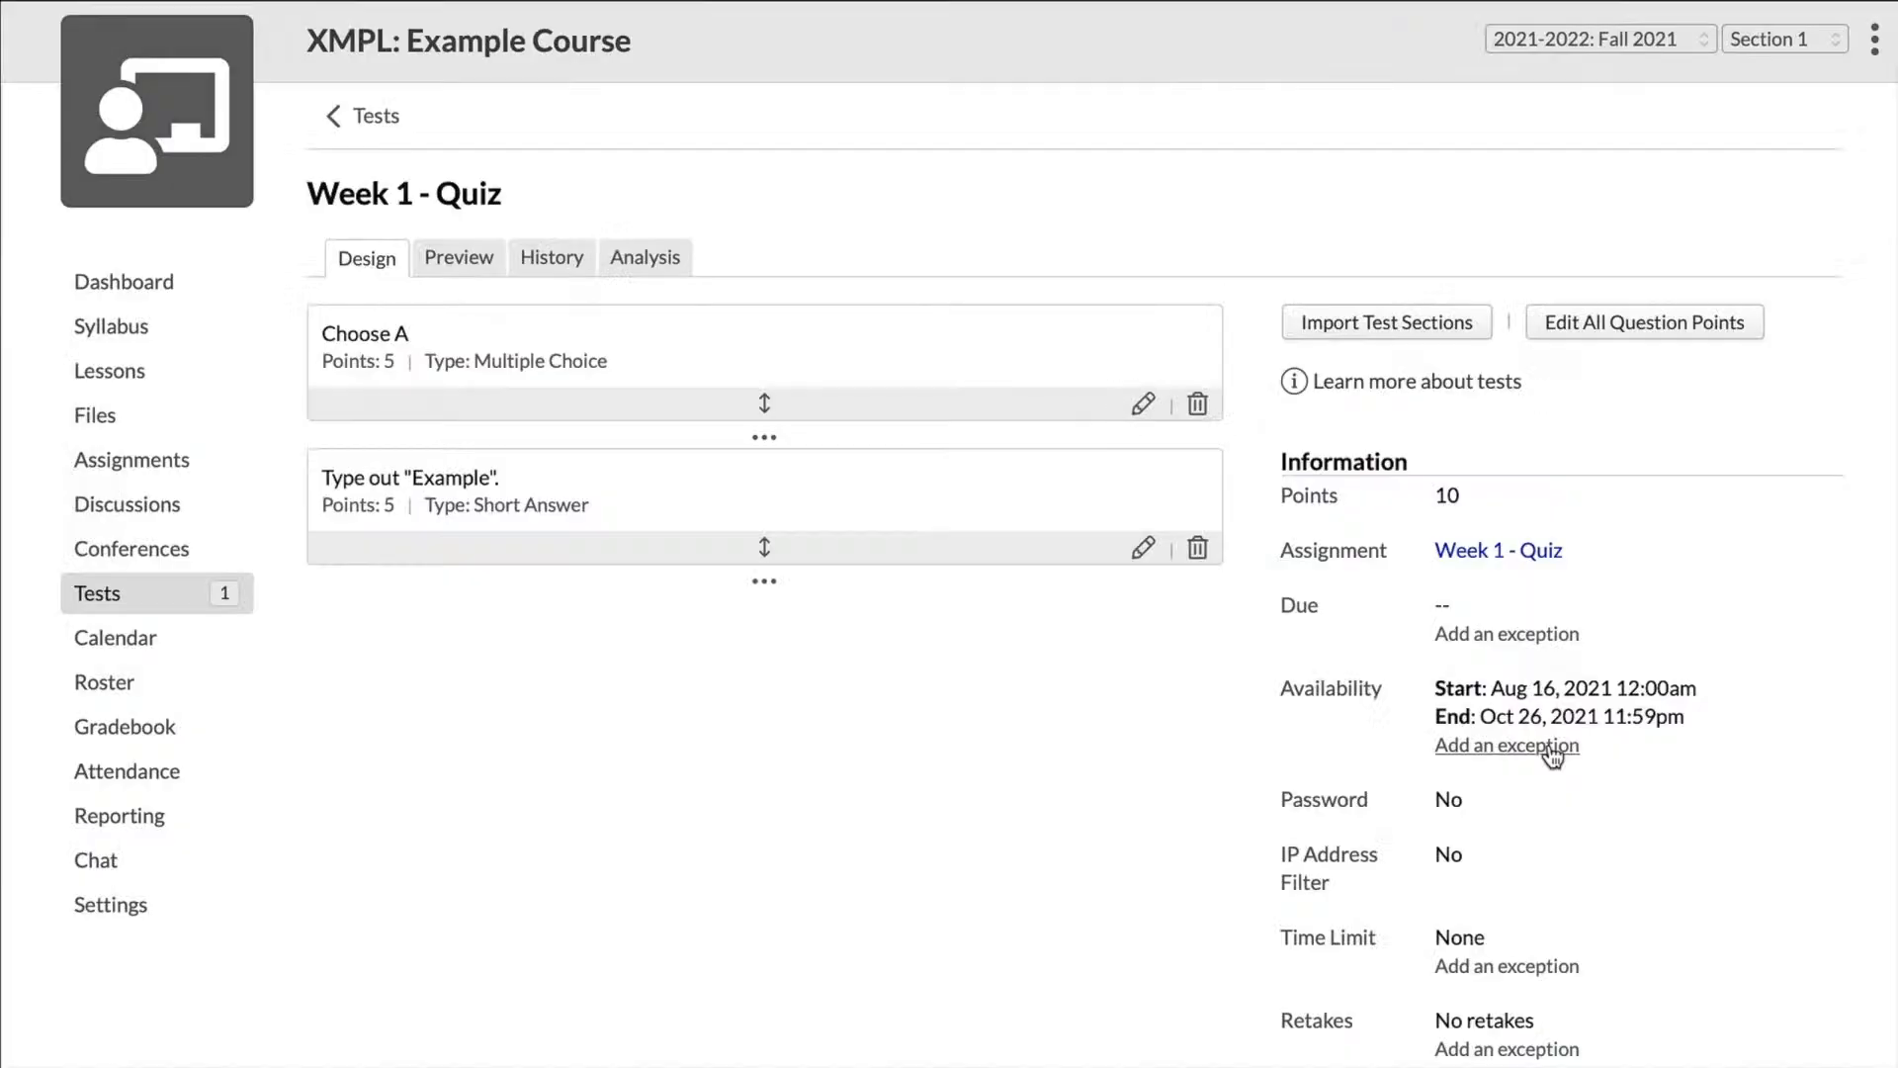
{"action": "left_click", "coordinate": [1550, 747]}
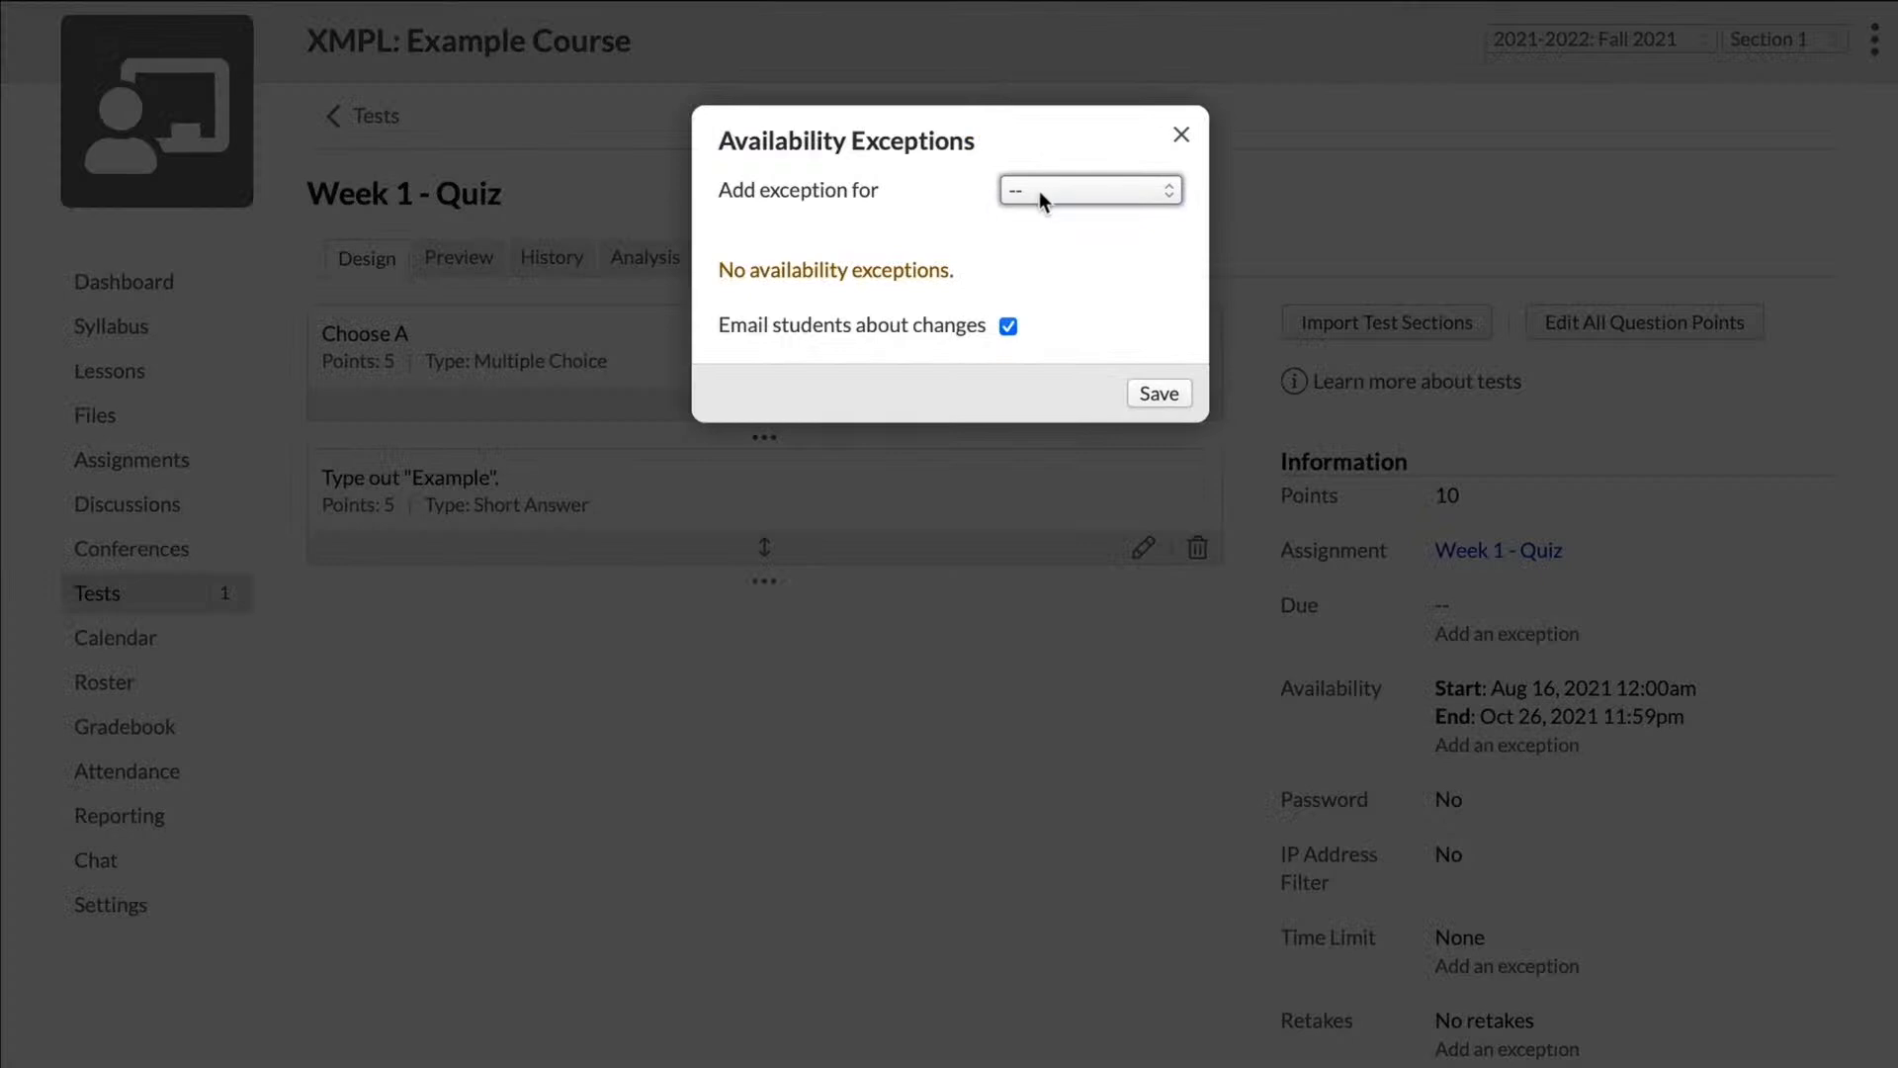
{"action": "left_click", "coordinate": [1040, 192]}
{"action": "left_click", "coordinate": [1054, 225]}
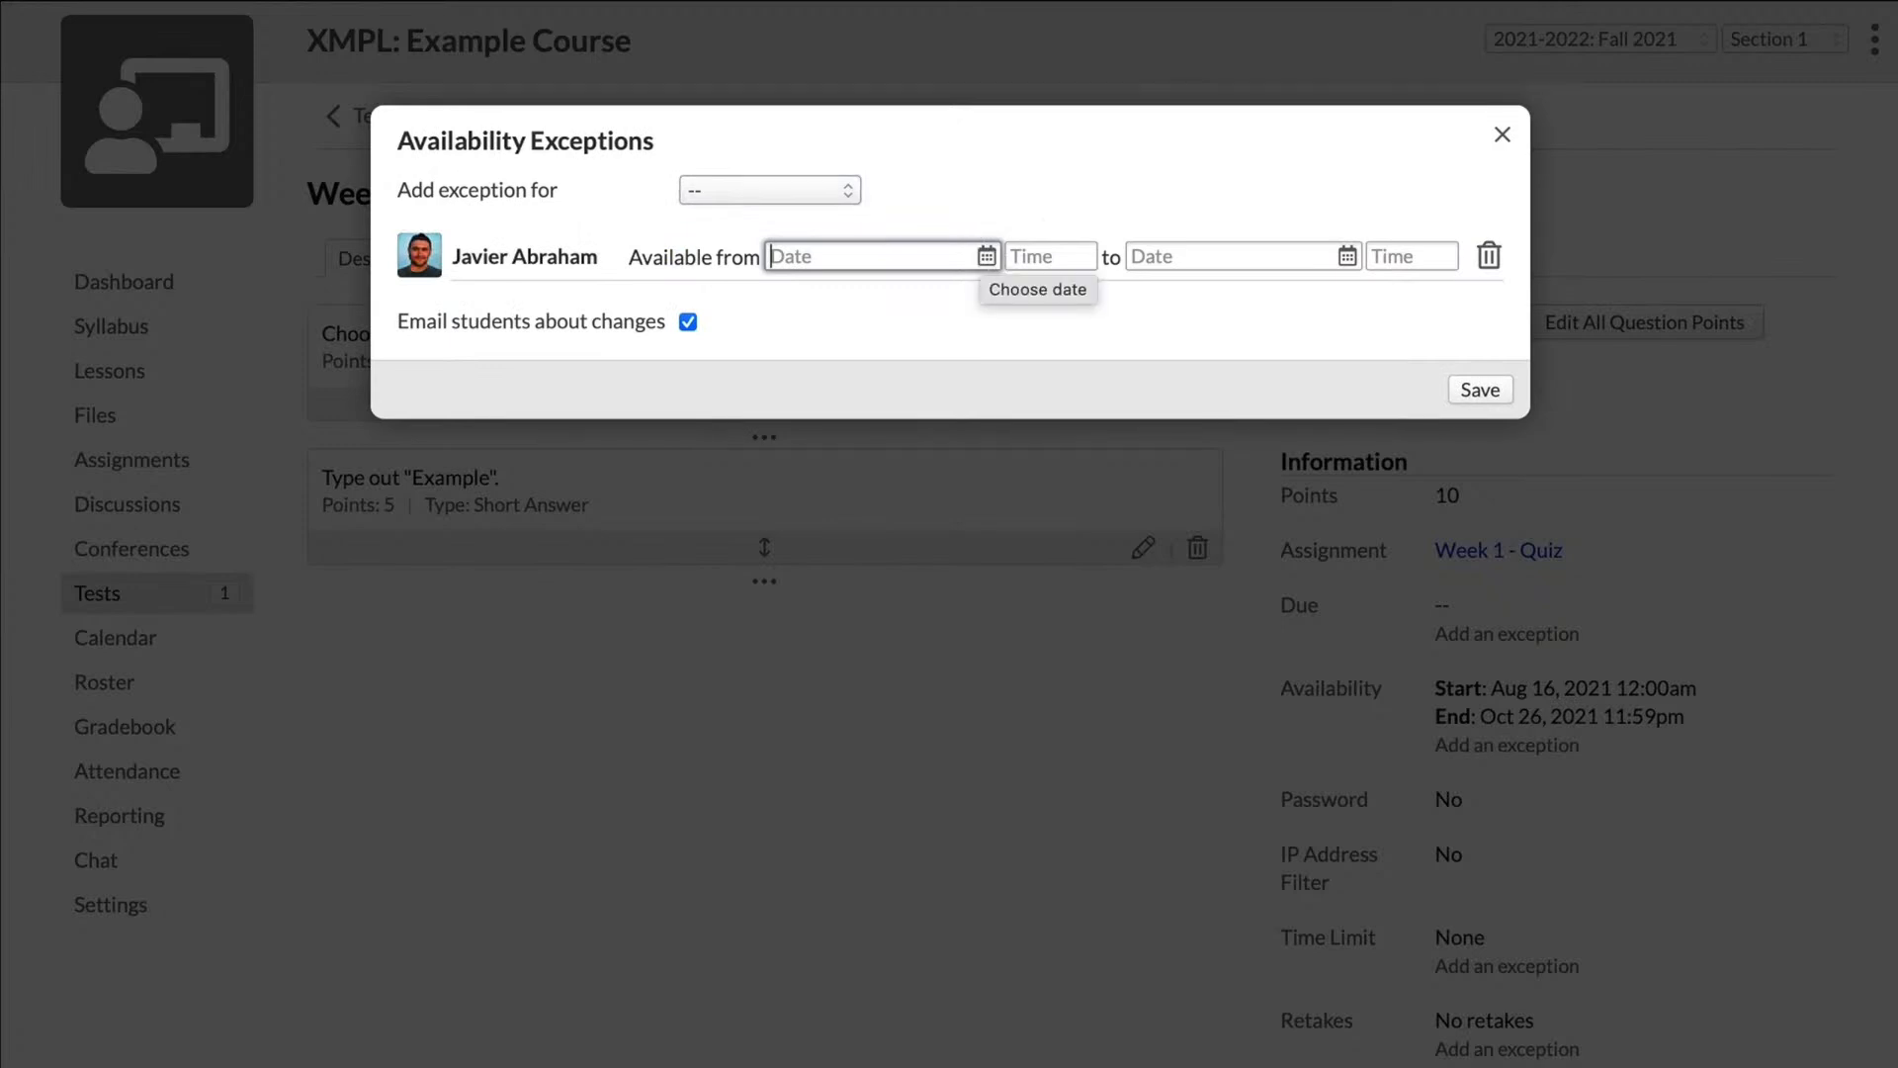
{"action": "left_click", "coordinate": [1503, 137]}
{"action": "scroll", "coordinate": [1641, 491], "scroll_direction": "down", "scroll_amount": 3}
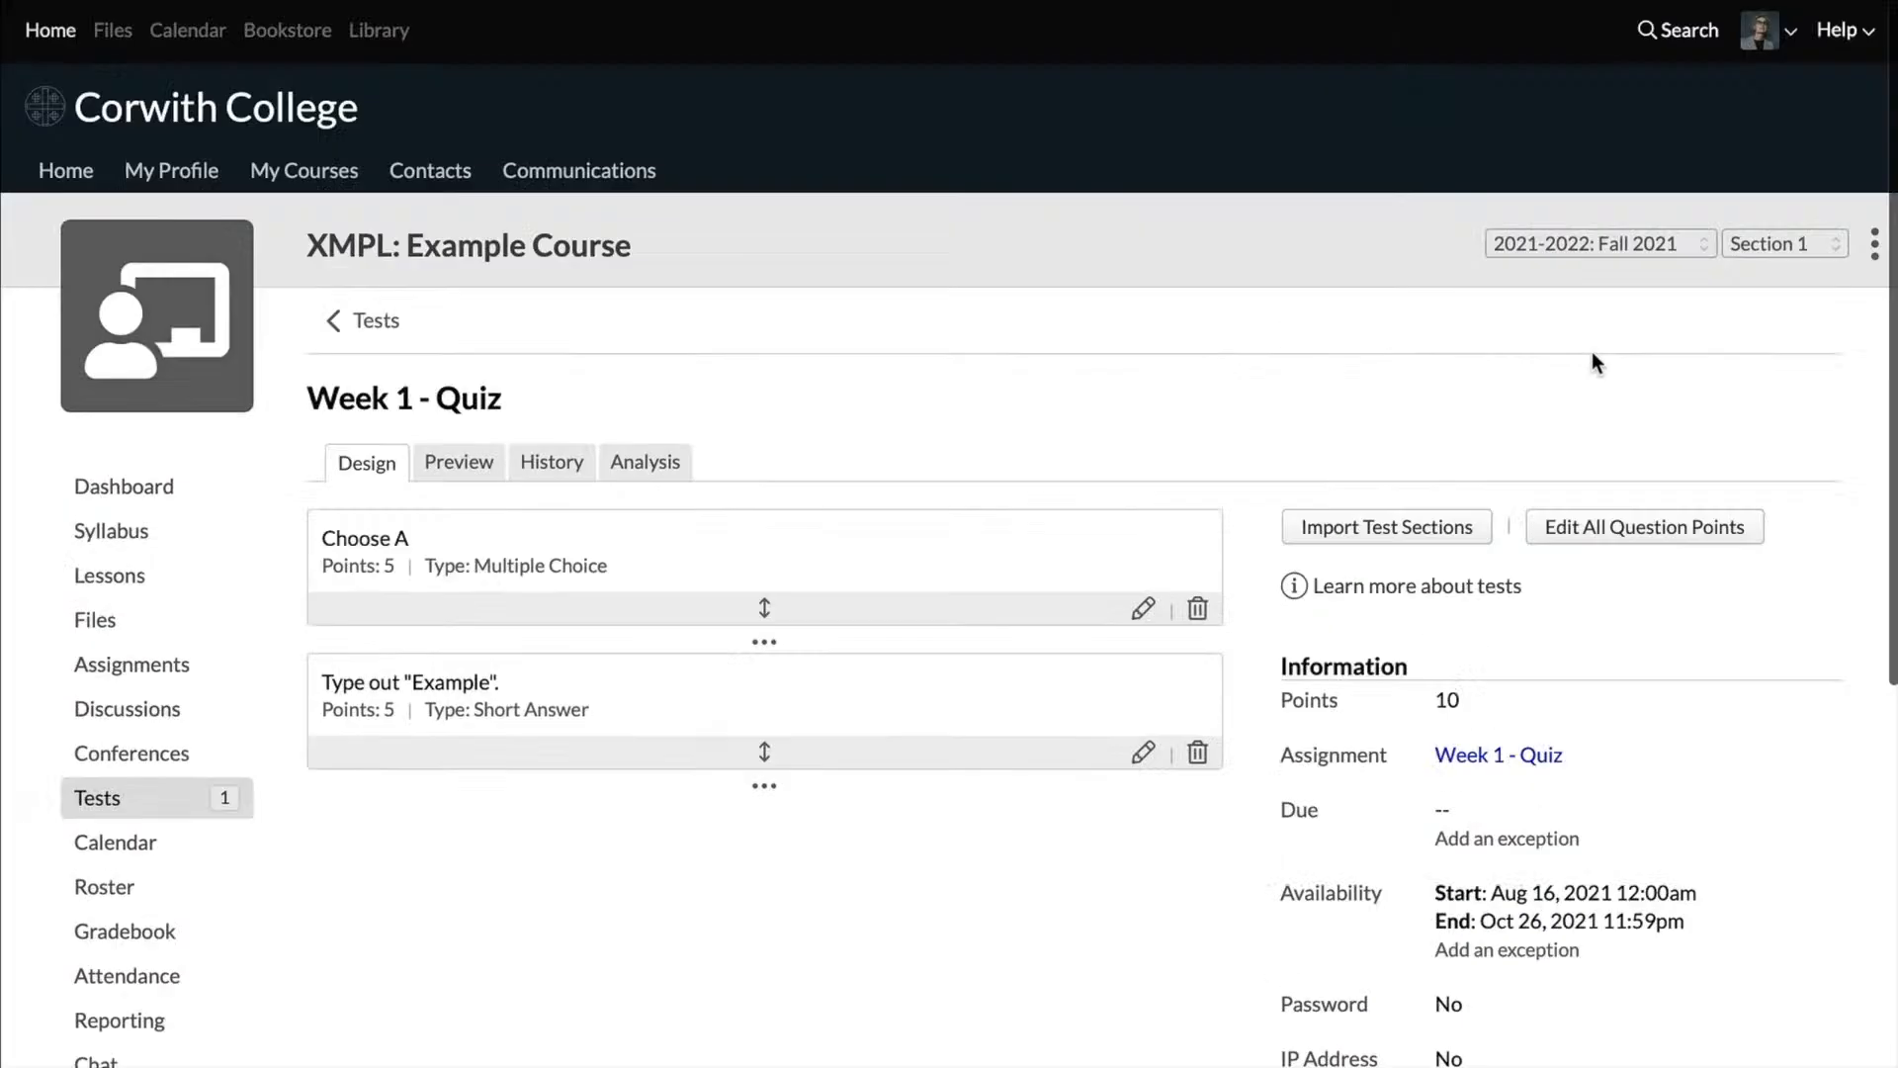
{"action": "scroll", "coordinate": [1593, 354], "scroll_direction": "down", "scroll_amount": 3}
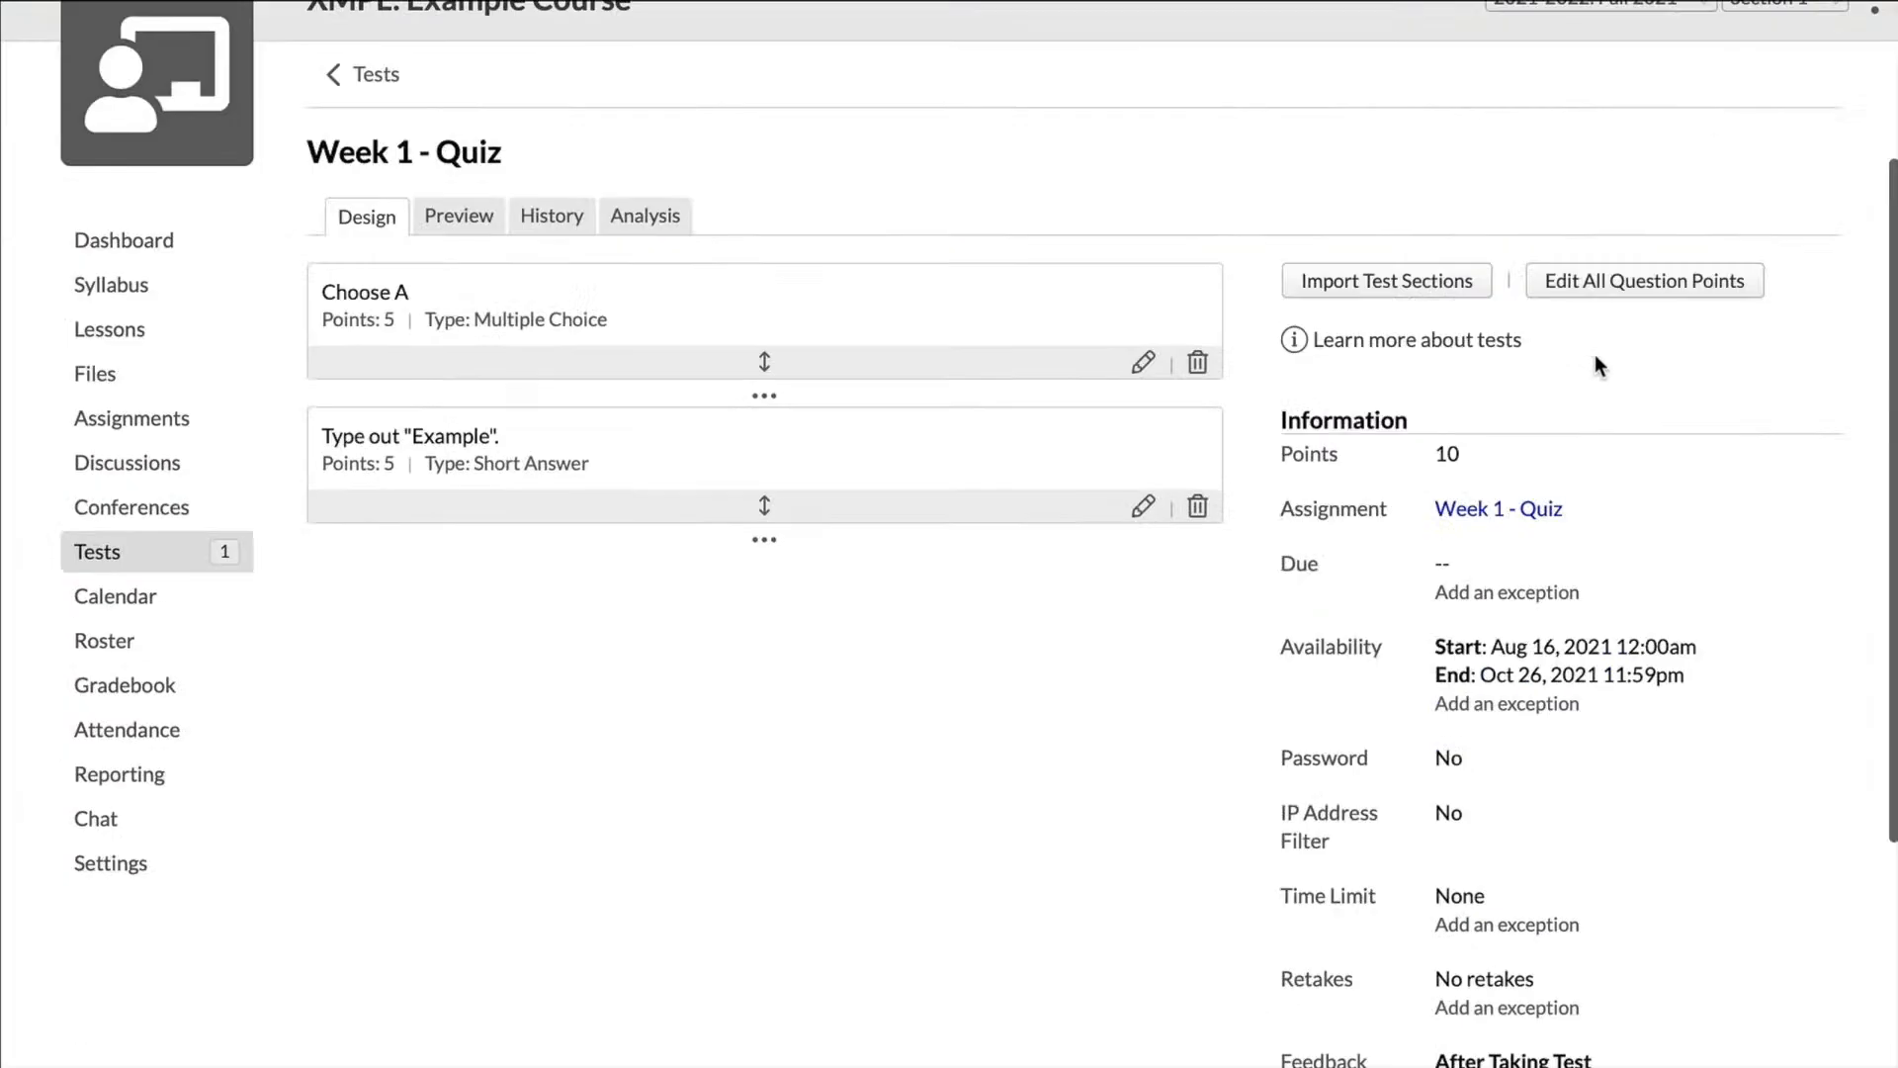
{"action": "scroll", "coordinate": [1641, 459], "scroll_direction": "down", "scroll_amount": 2}
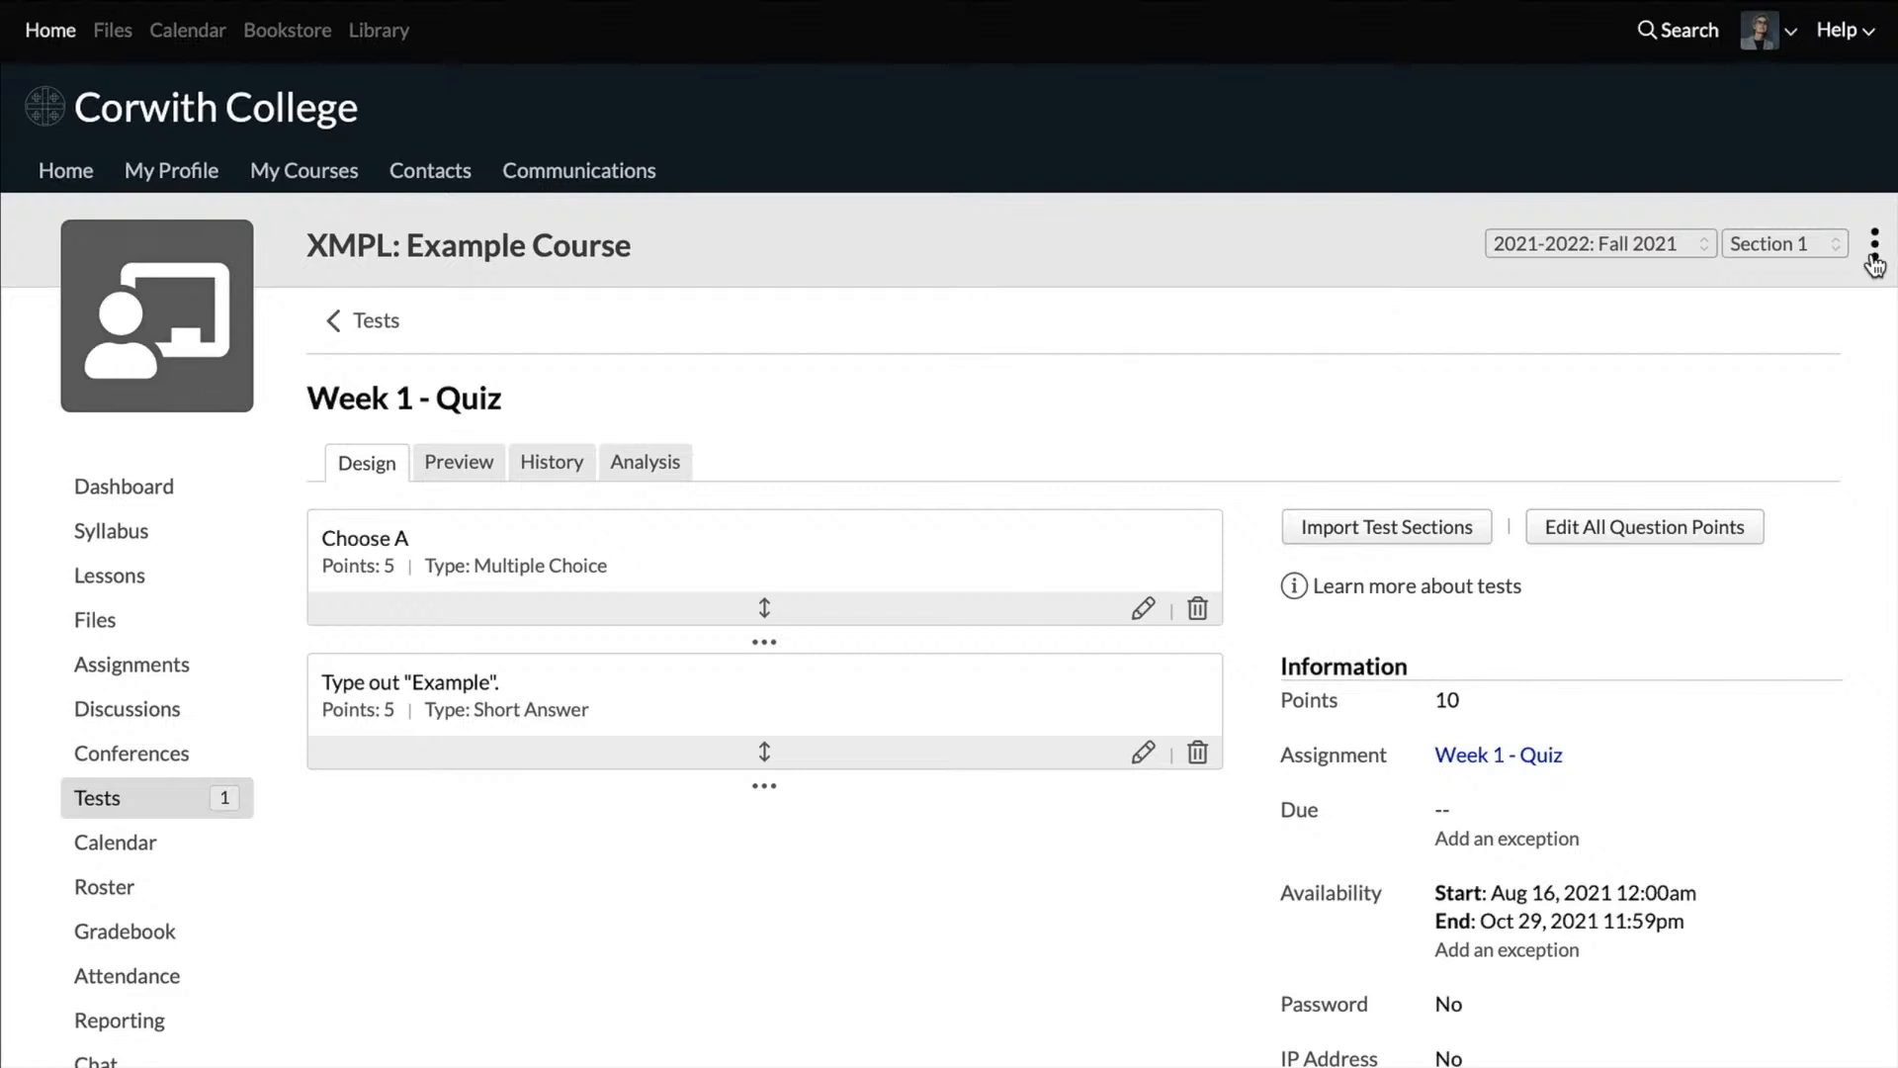
Step: View the Example Course as a student, and exit that view while removing the test student
{"action": "left_click", "coordinate": [1874, 259]}
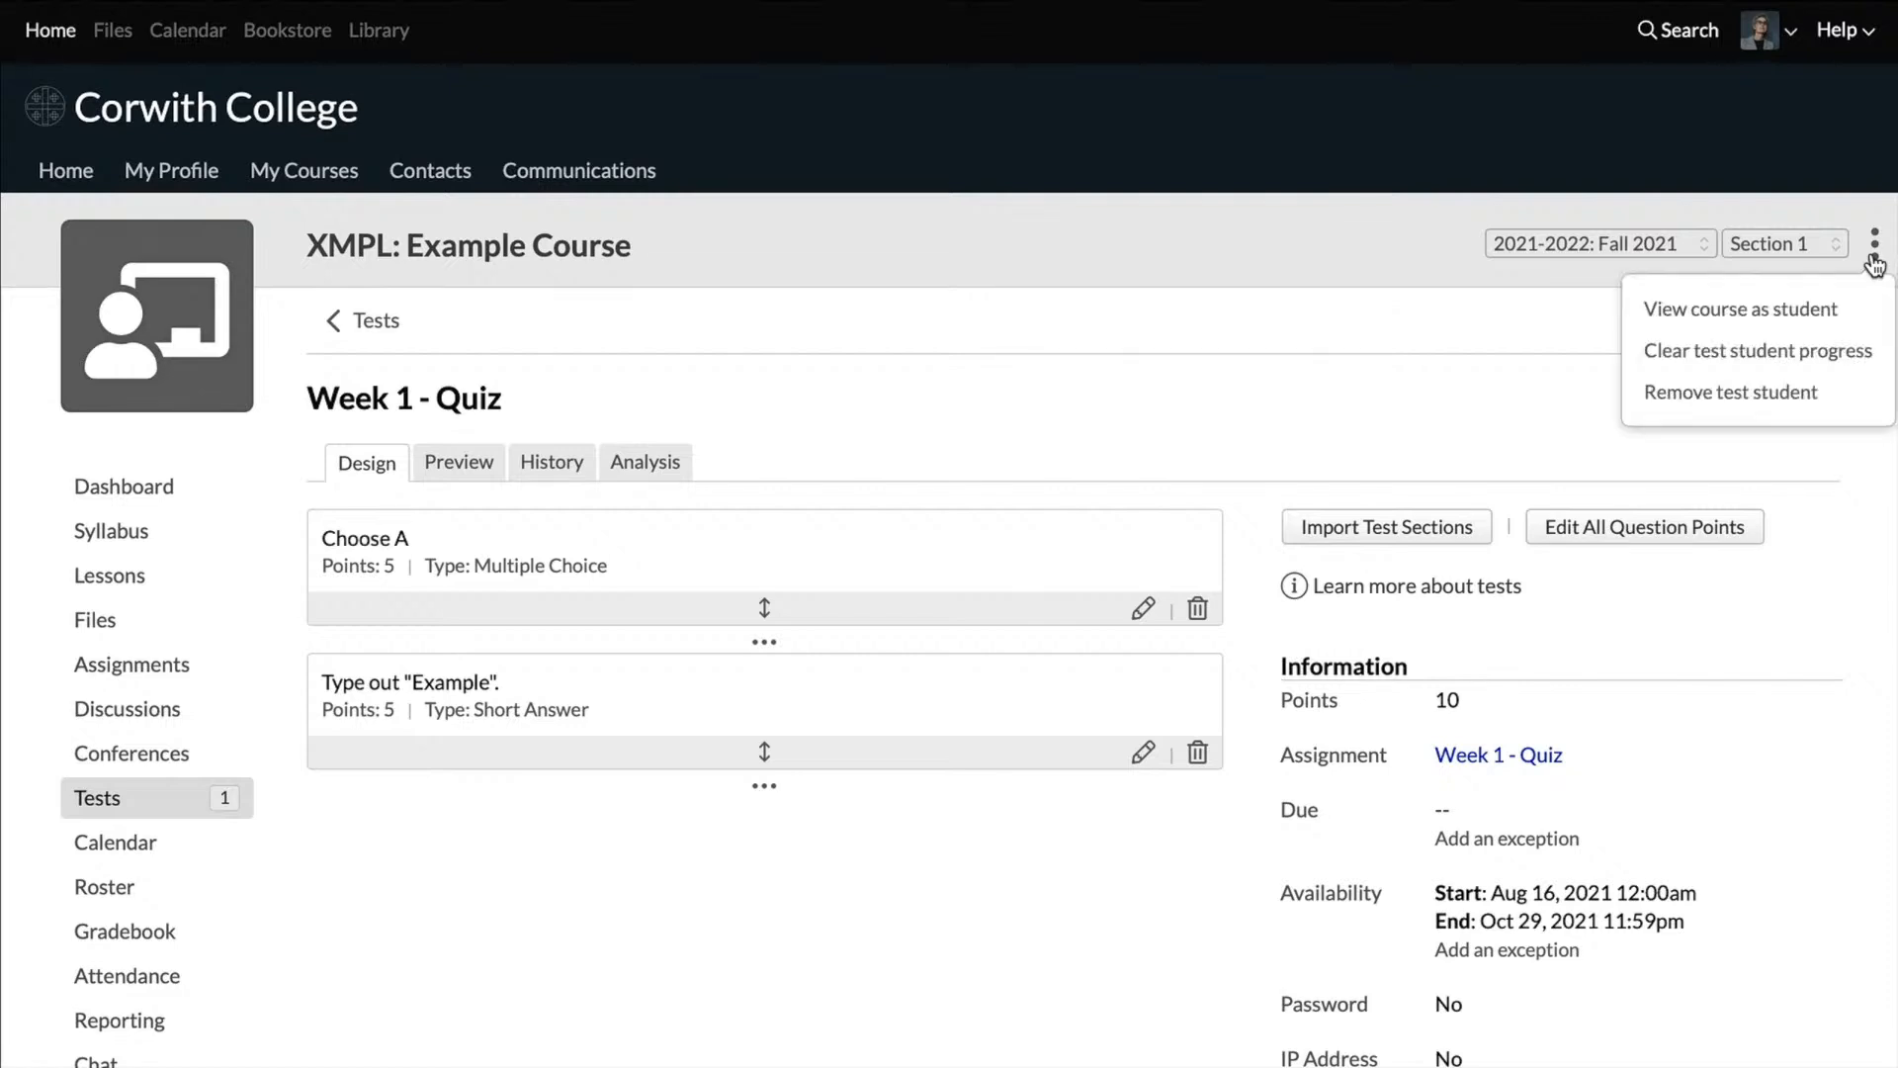
{"action": "left_click", "coordinate": [1840, 314]}
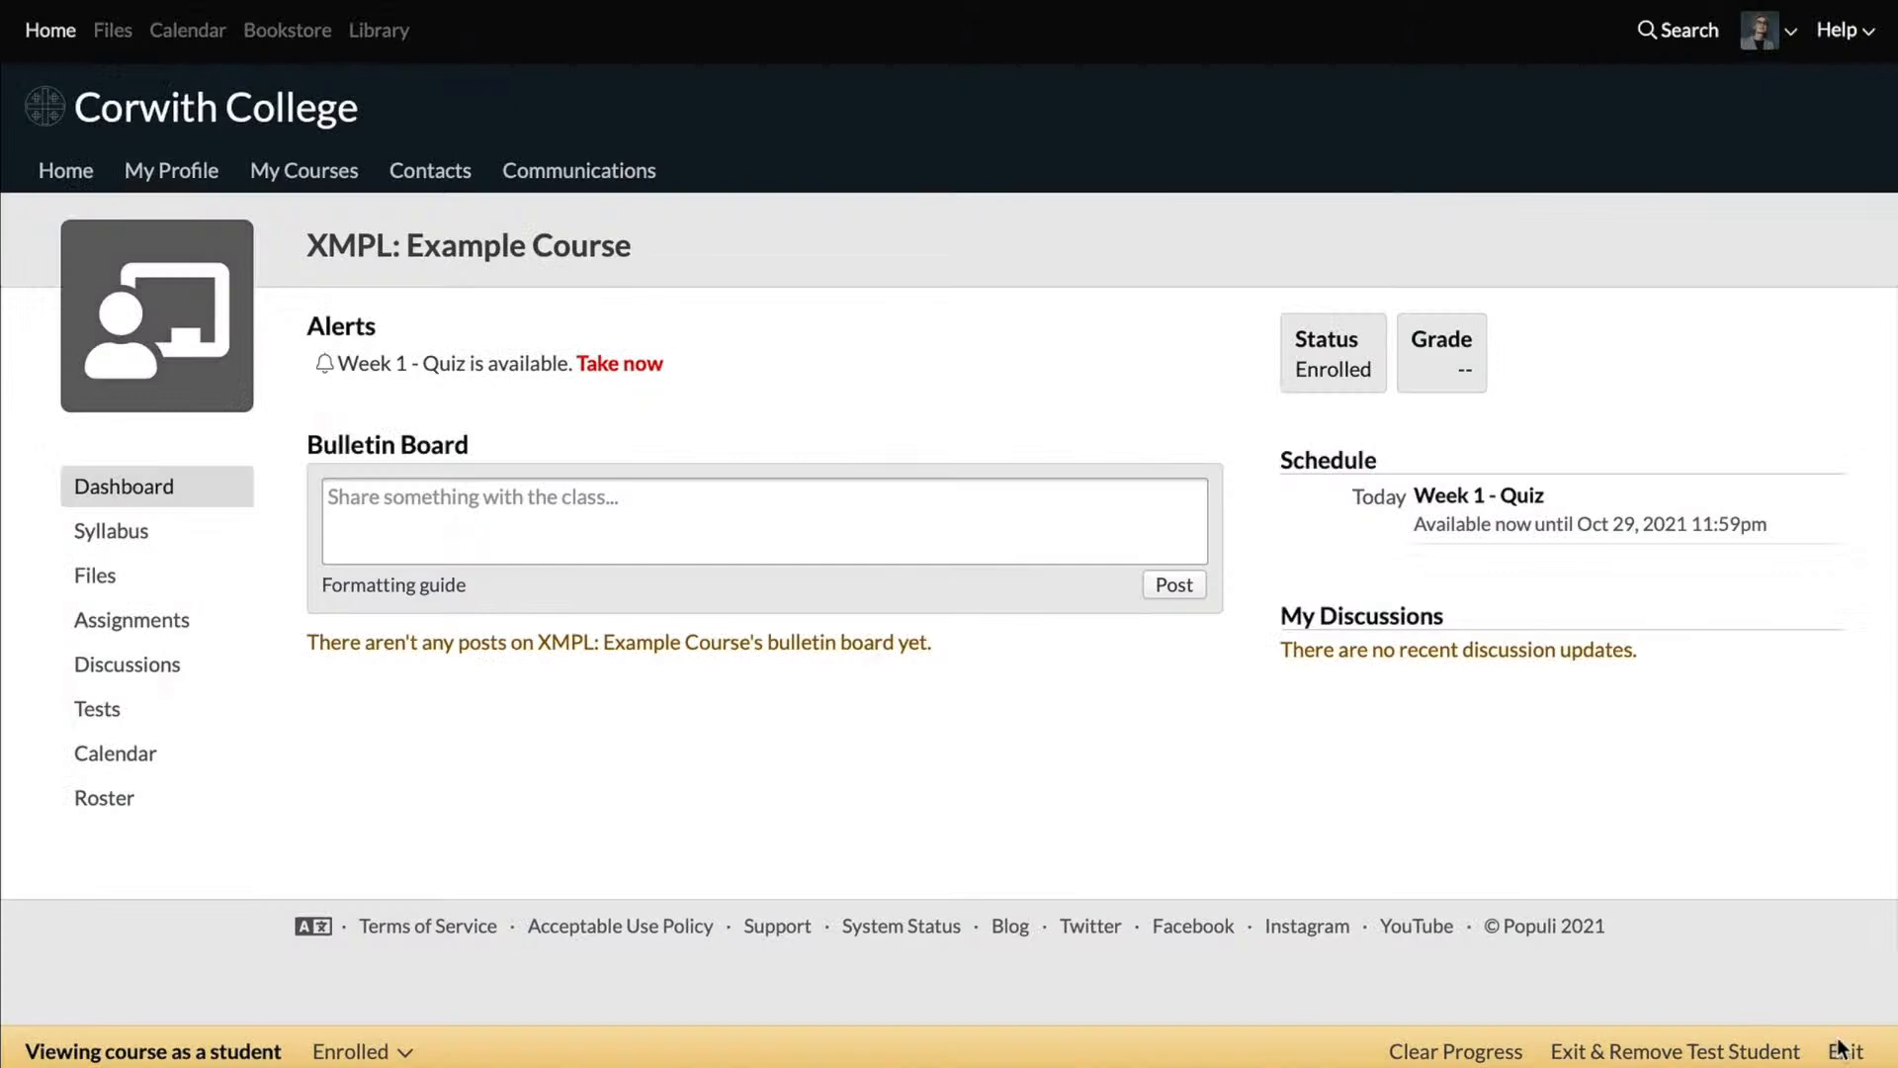
{"action": "left_click", "coordinate": [1626, 1054]}
Step: Open the Example Course's list of tests
{"action": "scroll", "coordinate": [1433, 909], "scroll_direction": "down", "scroll_amount": 2}
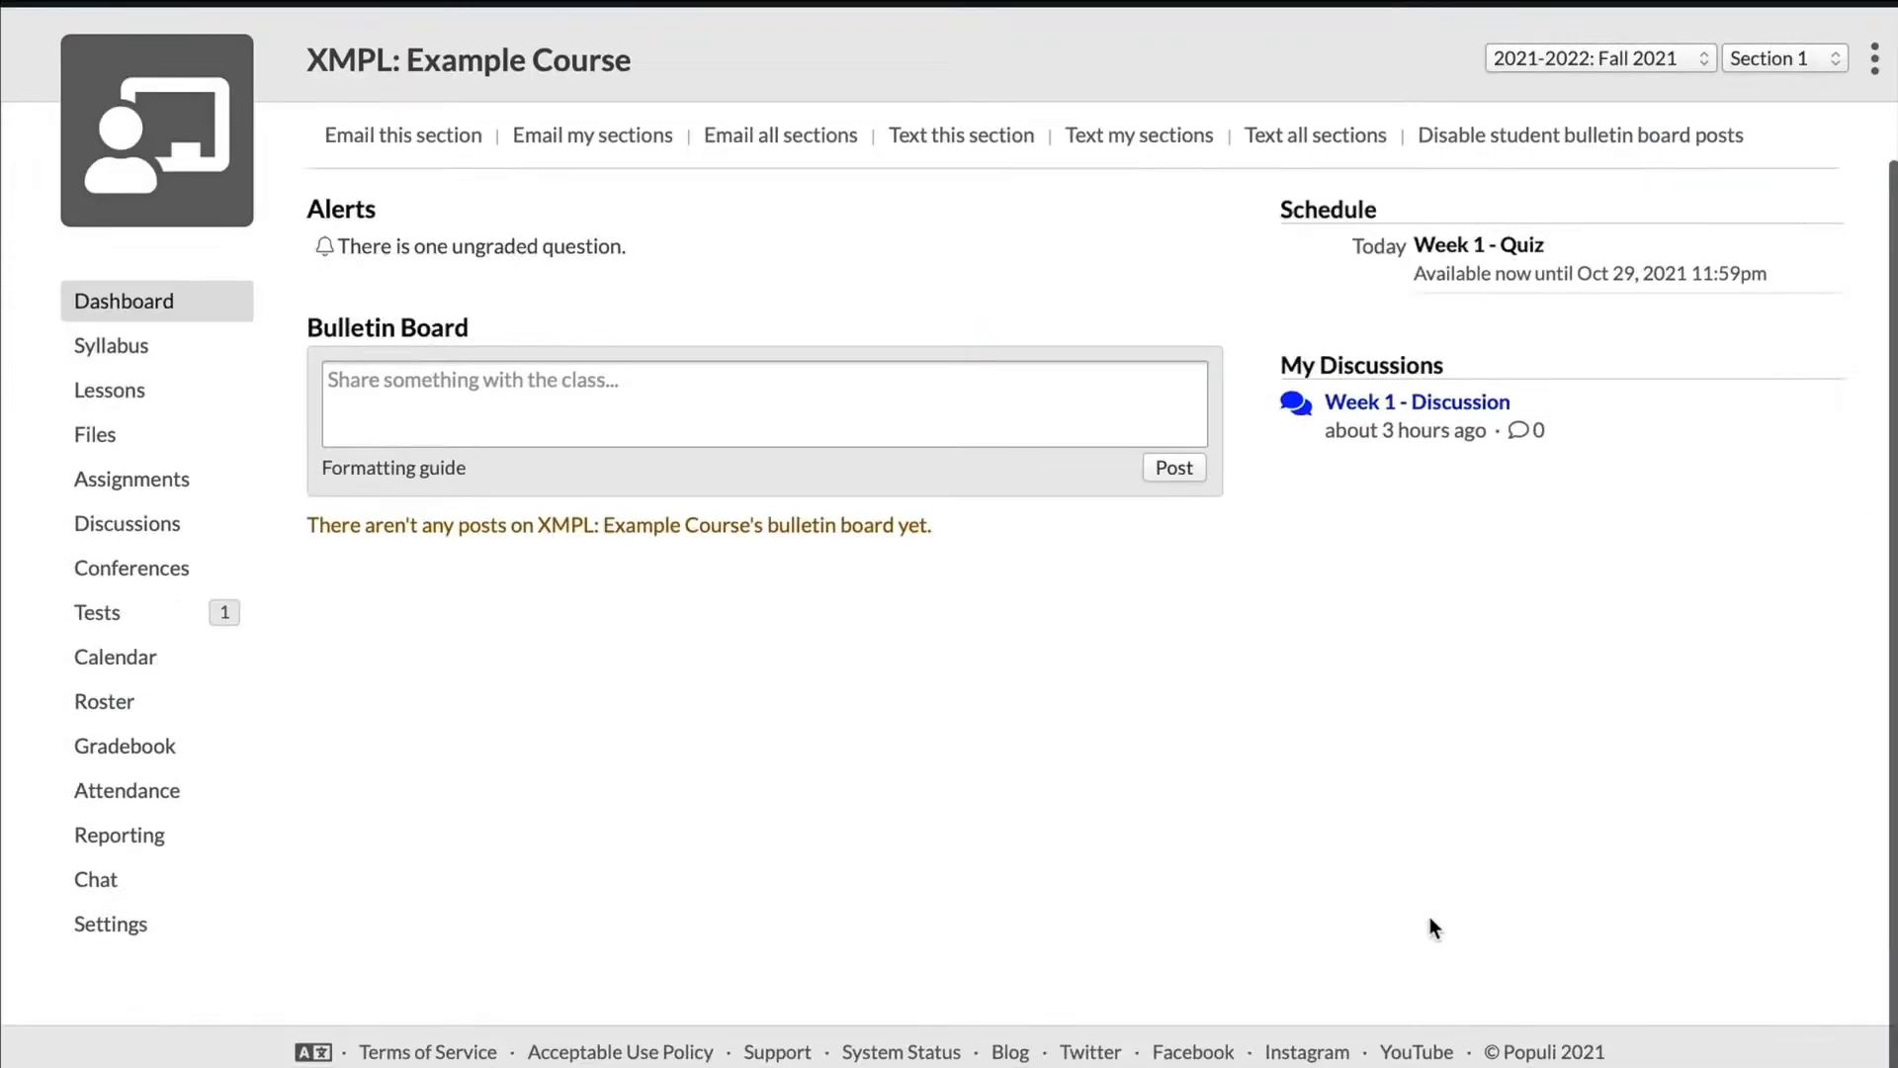
{"action": "left_click", "coordinate": [131, 612]}
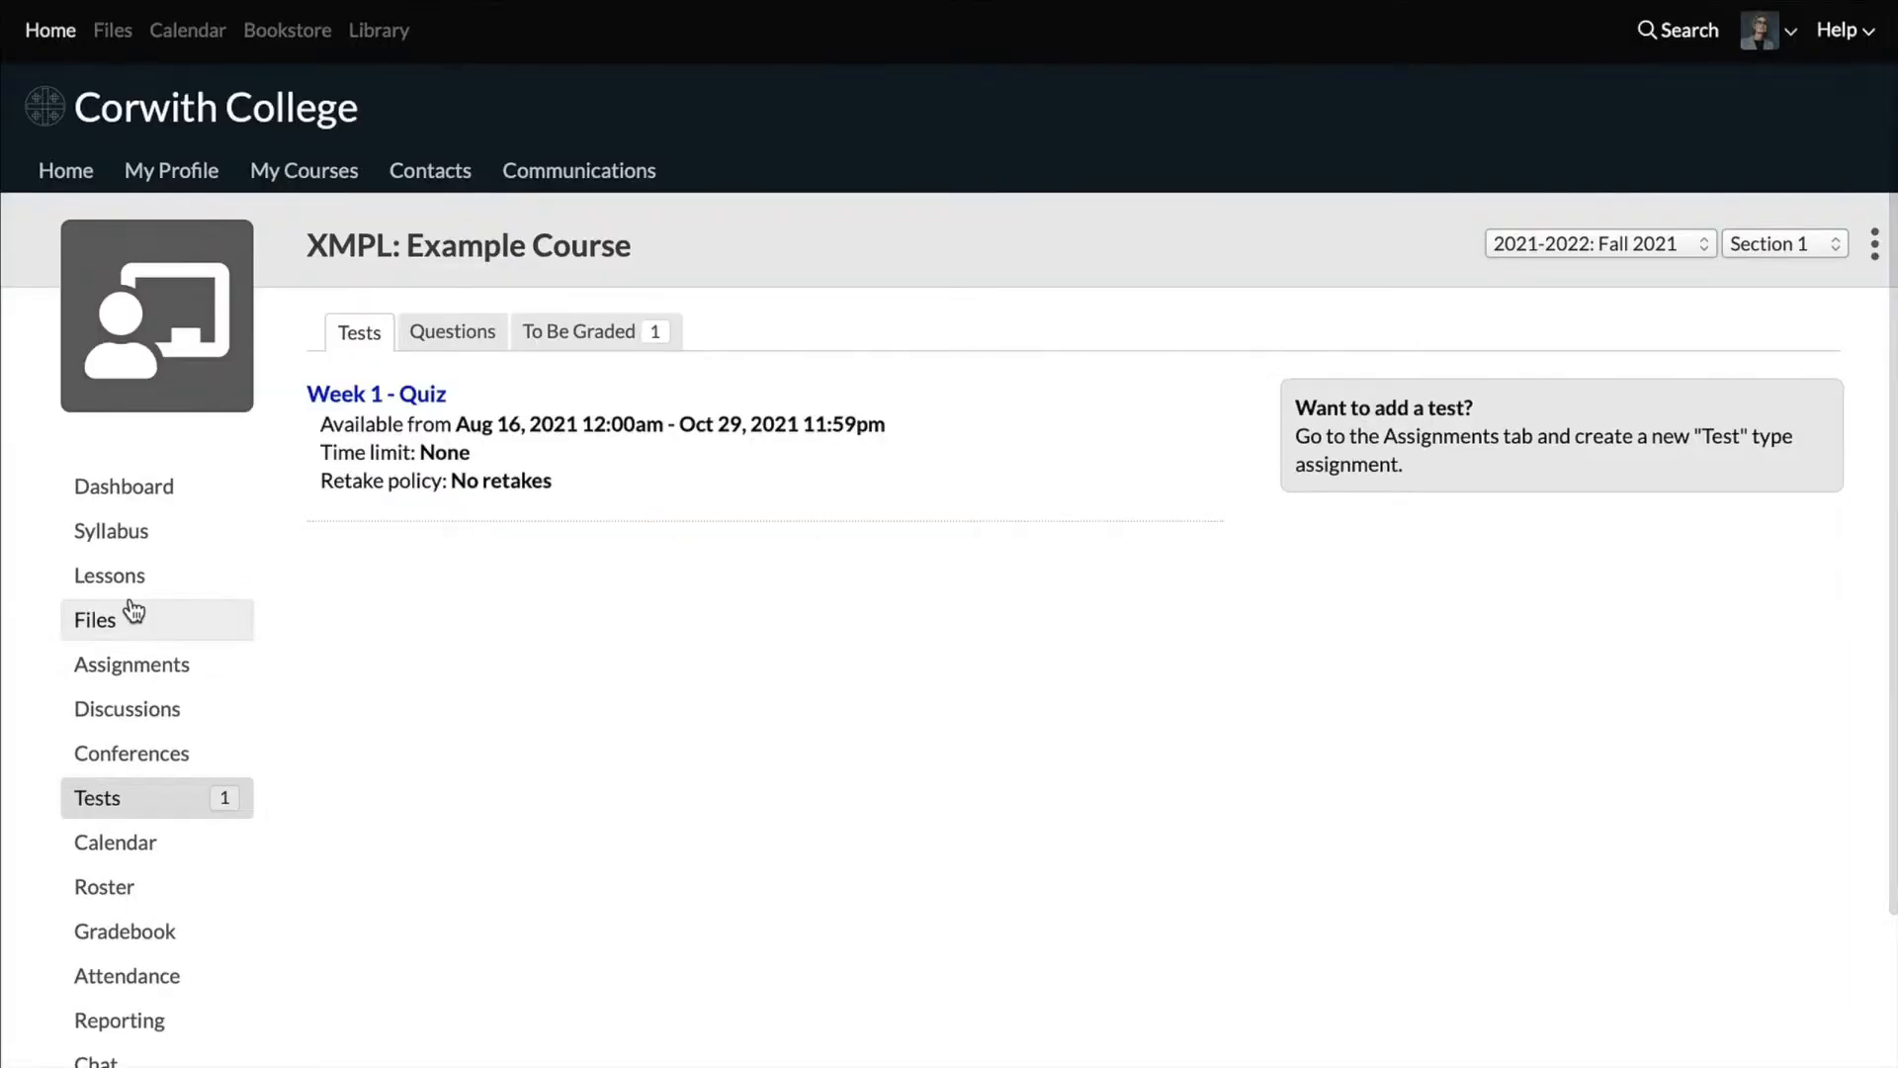
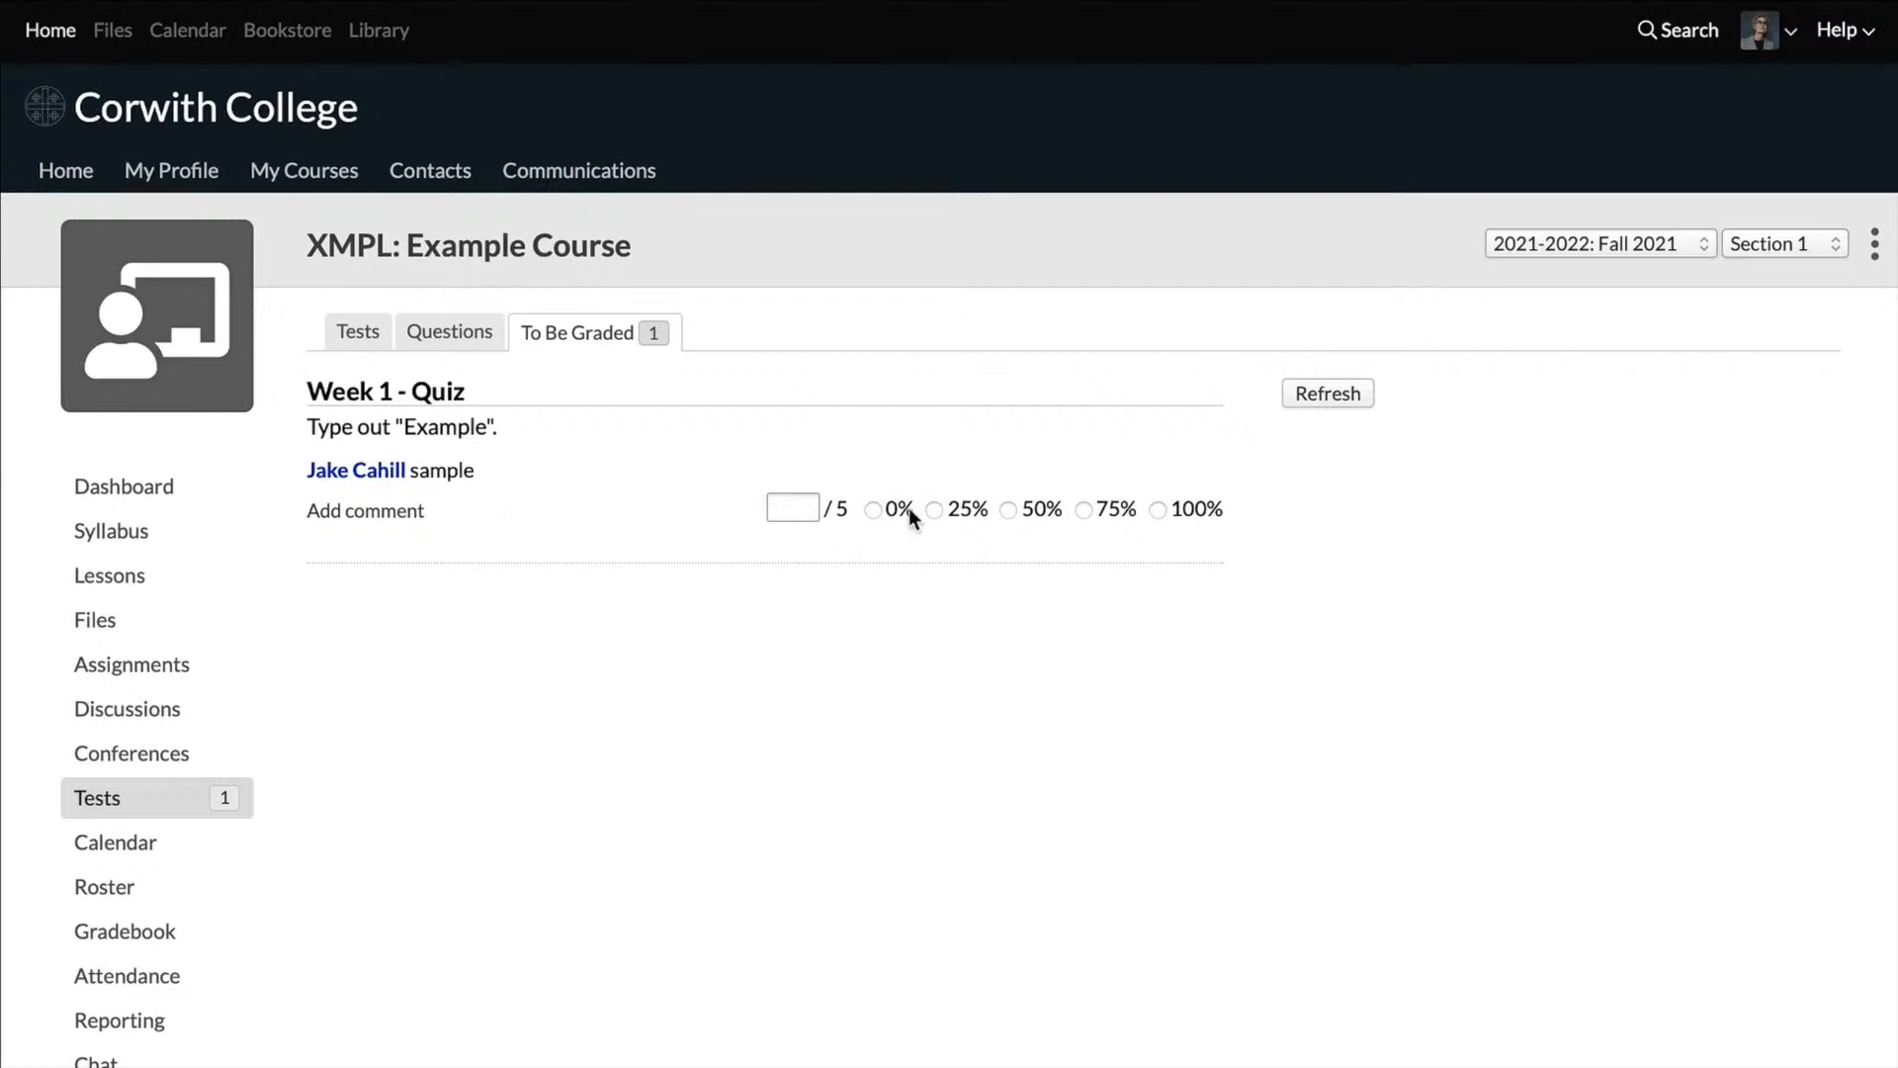
Step: Grade the student's pending answer to the Week 1 - Quiz question at 0% and refresh the list of answers awaiting grading
{"action": "left_click", "coordinate": [872, 509]}
{"action": "left_click", "coordinate": [1311, 400]}
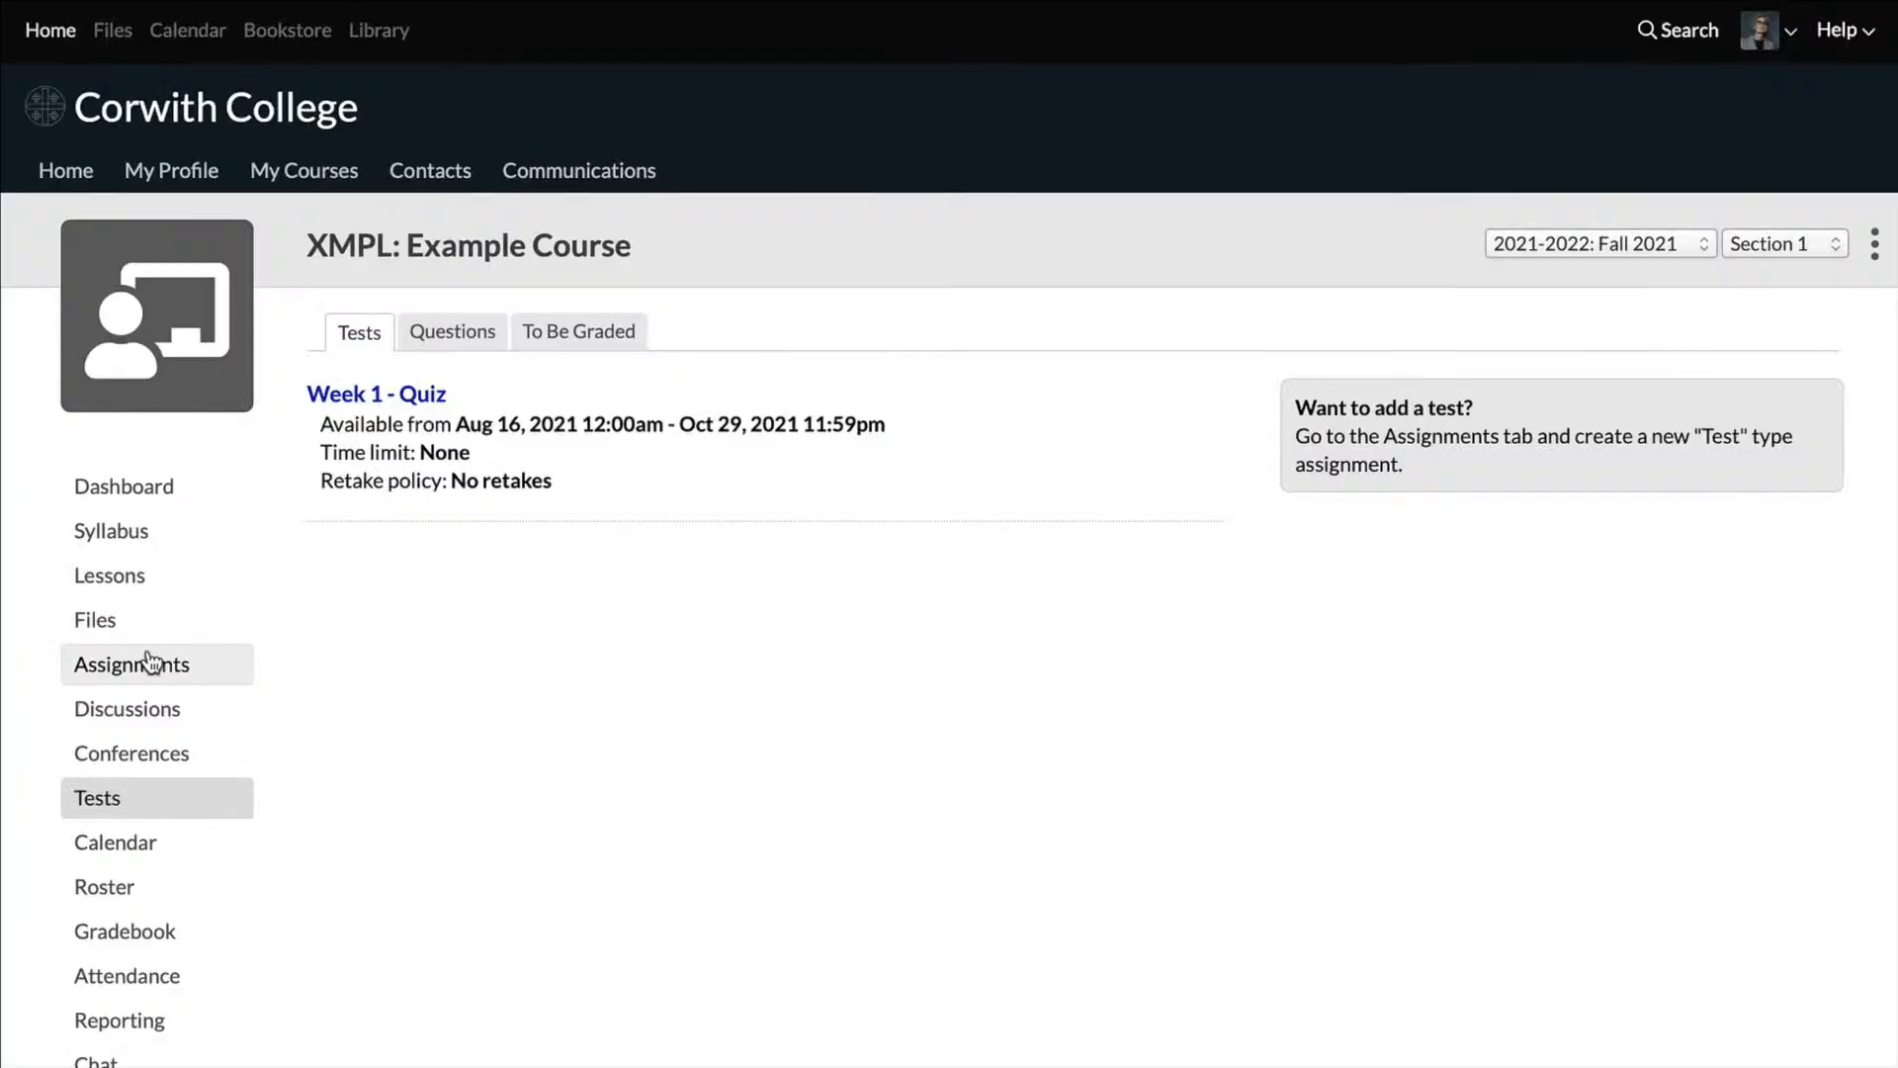
Step: Open the first student's submission 20211028 - Essay.pdf for the Week 1 - Essay assignment and look through it
{"action": "left_click", "coordinate": [150, 660]}
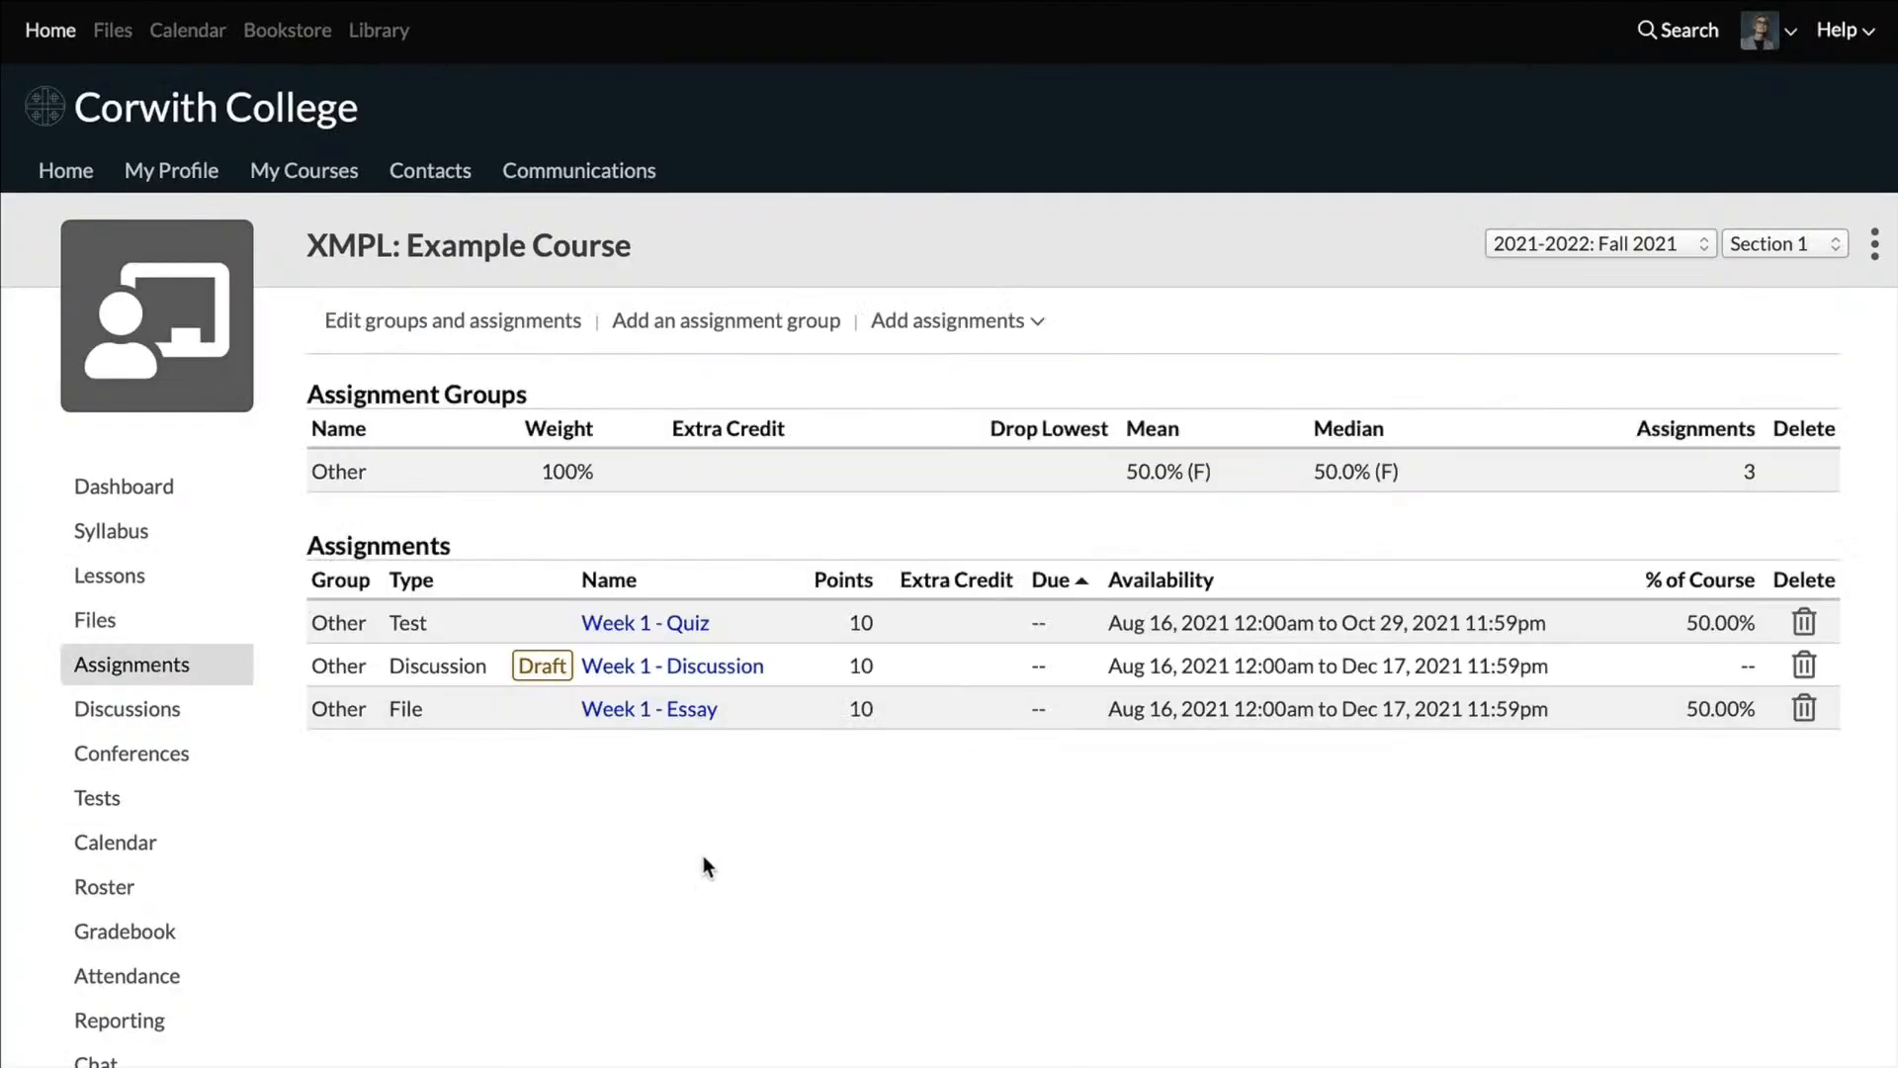
{"action": "left_click", "coordinate": [628, 714]}
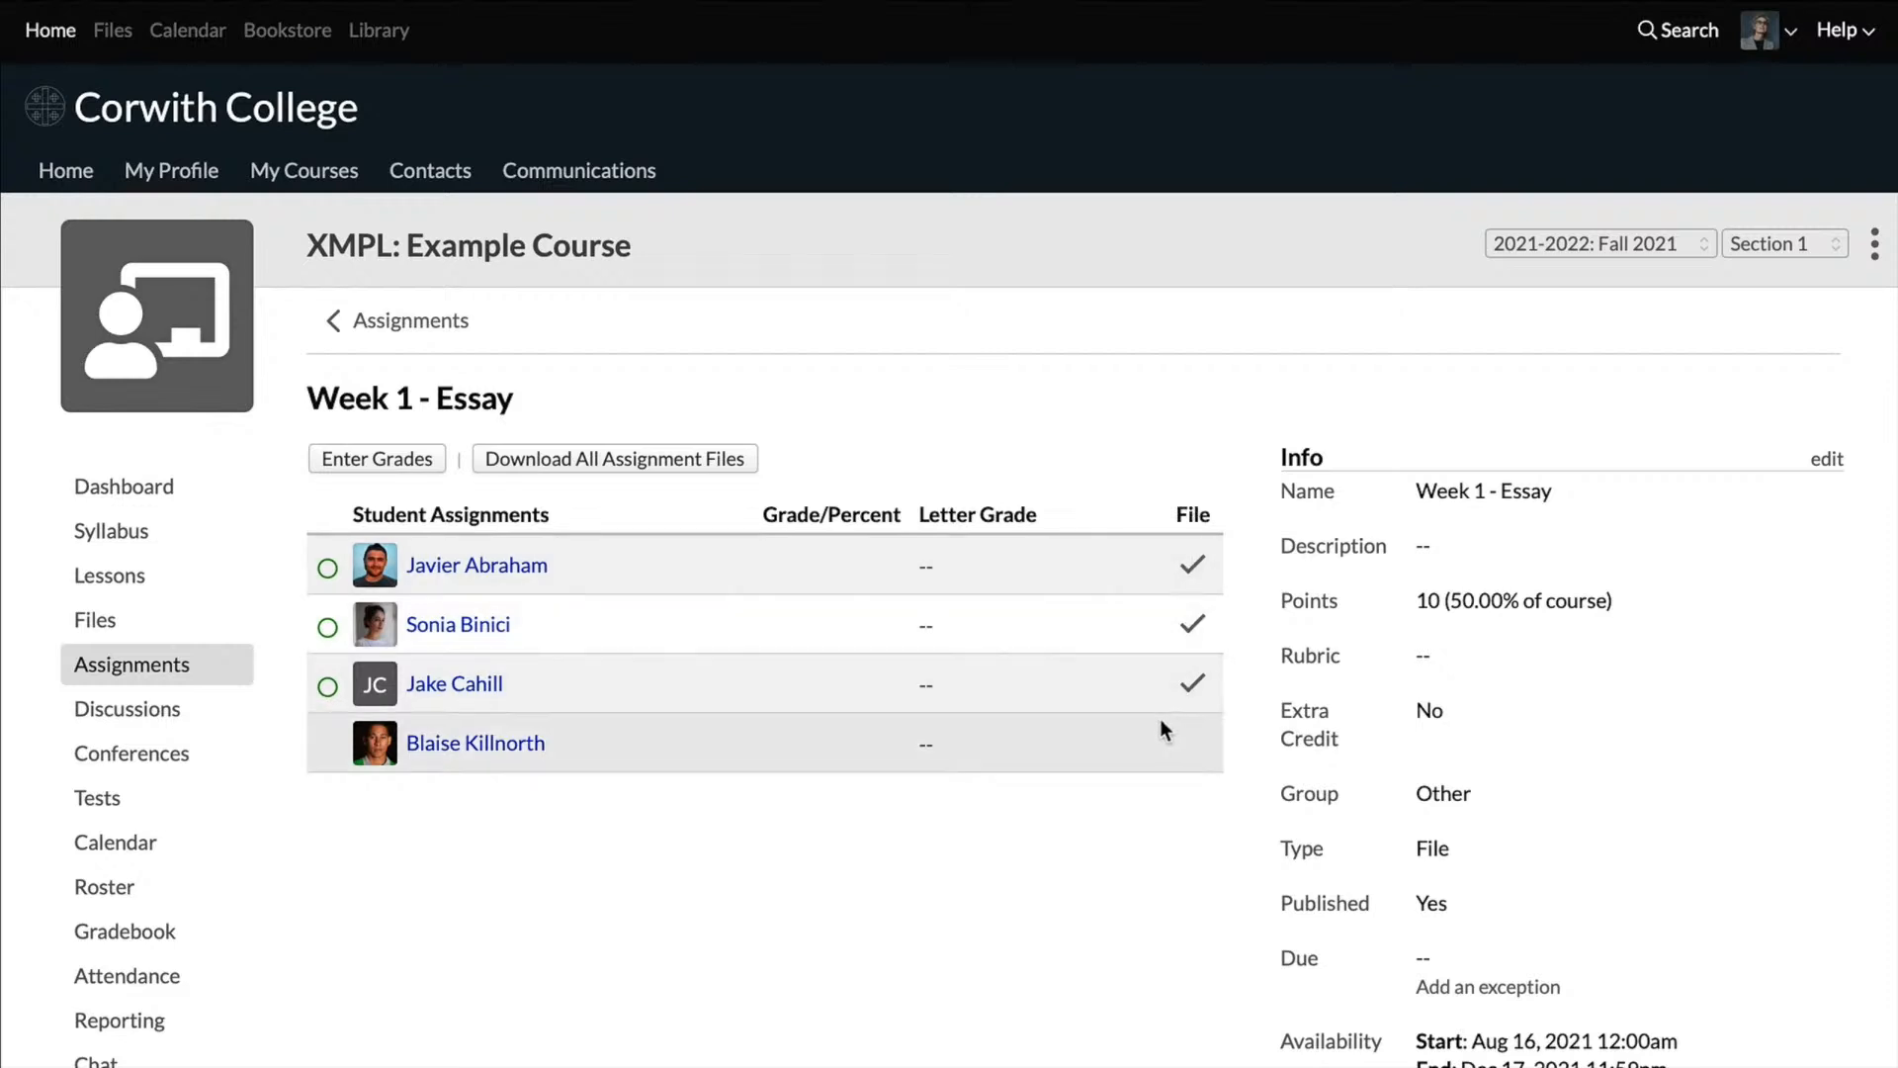
{"action": "left_click", "coordinate": [473, 579]}
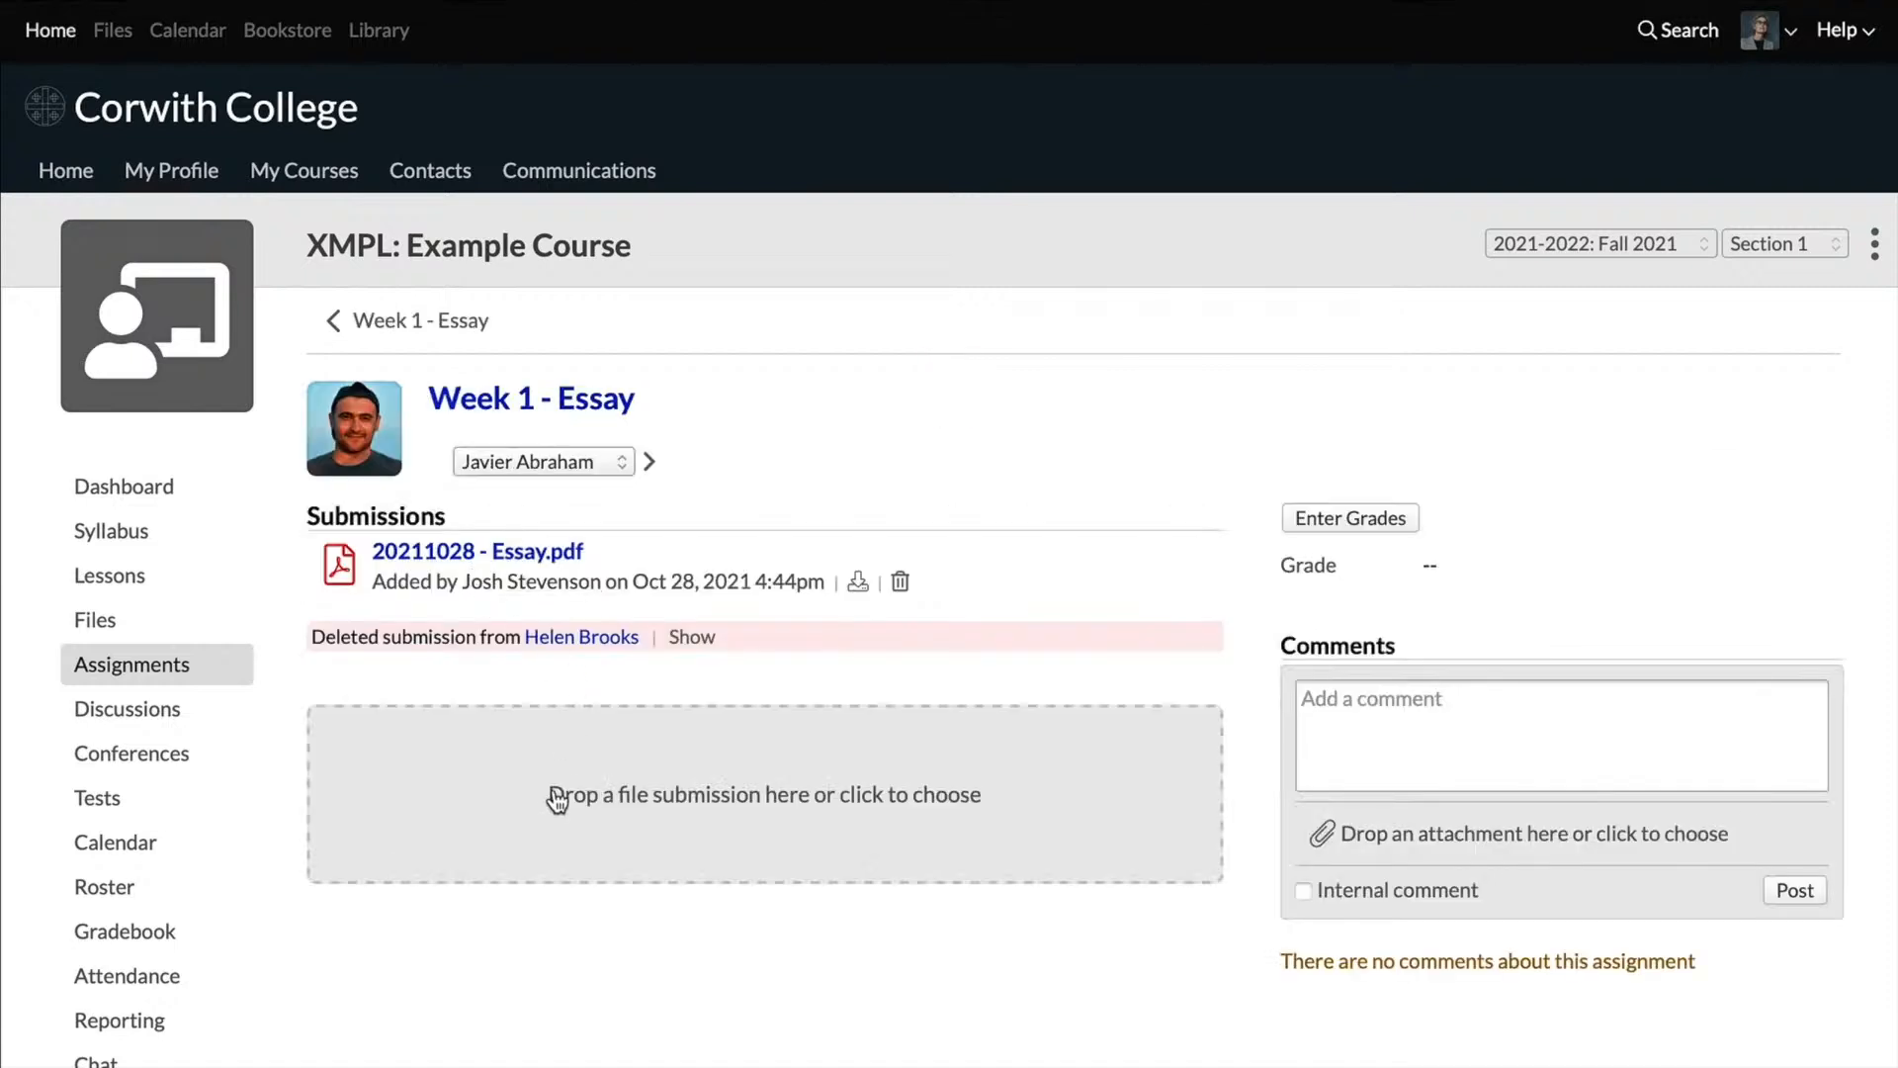
{"action": "left_click", "coordinate": [543, 552]}
{"action": "scroll", "coordinate": [538, 568], "scroll_direction": "down", "scroll_amount": 5}
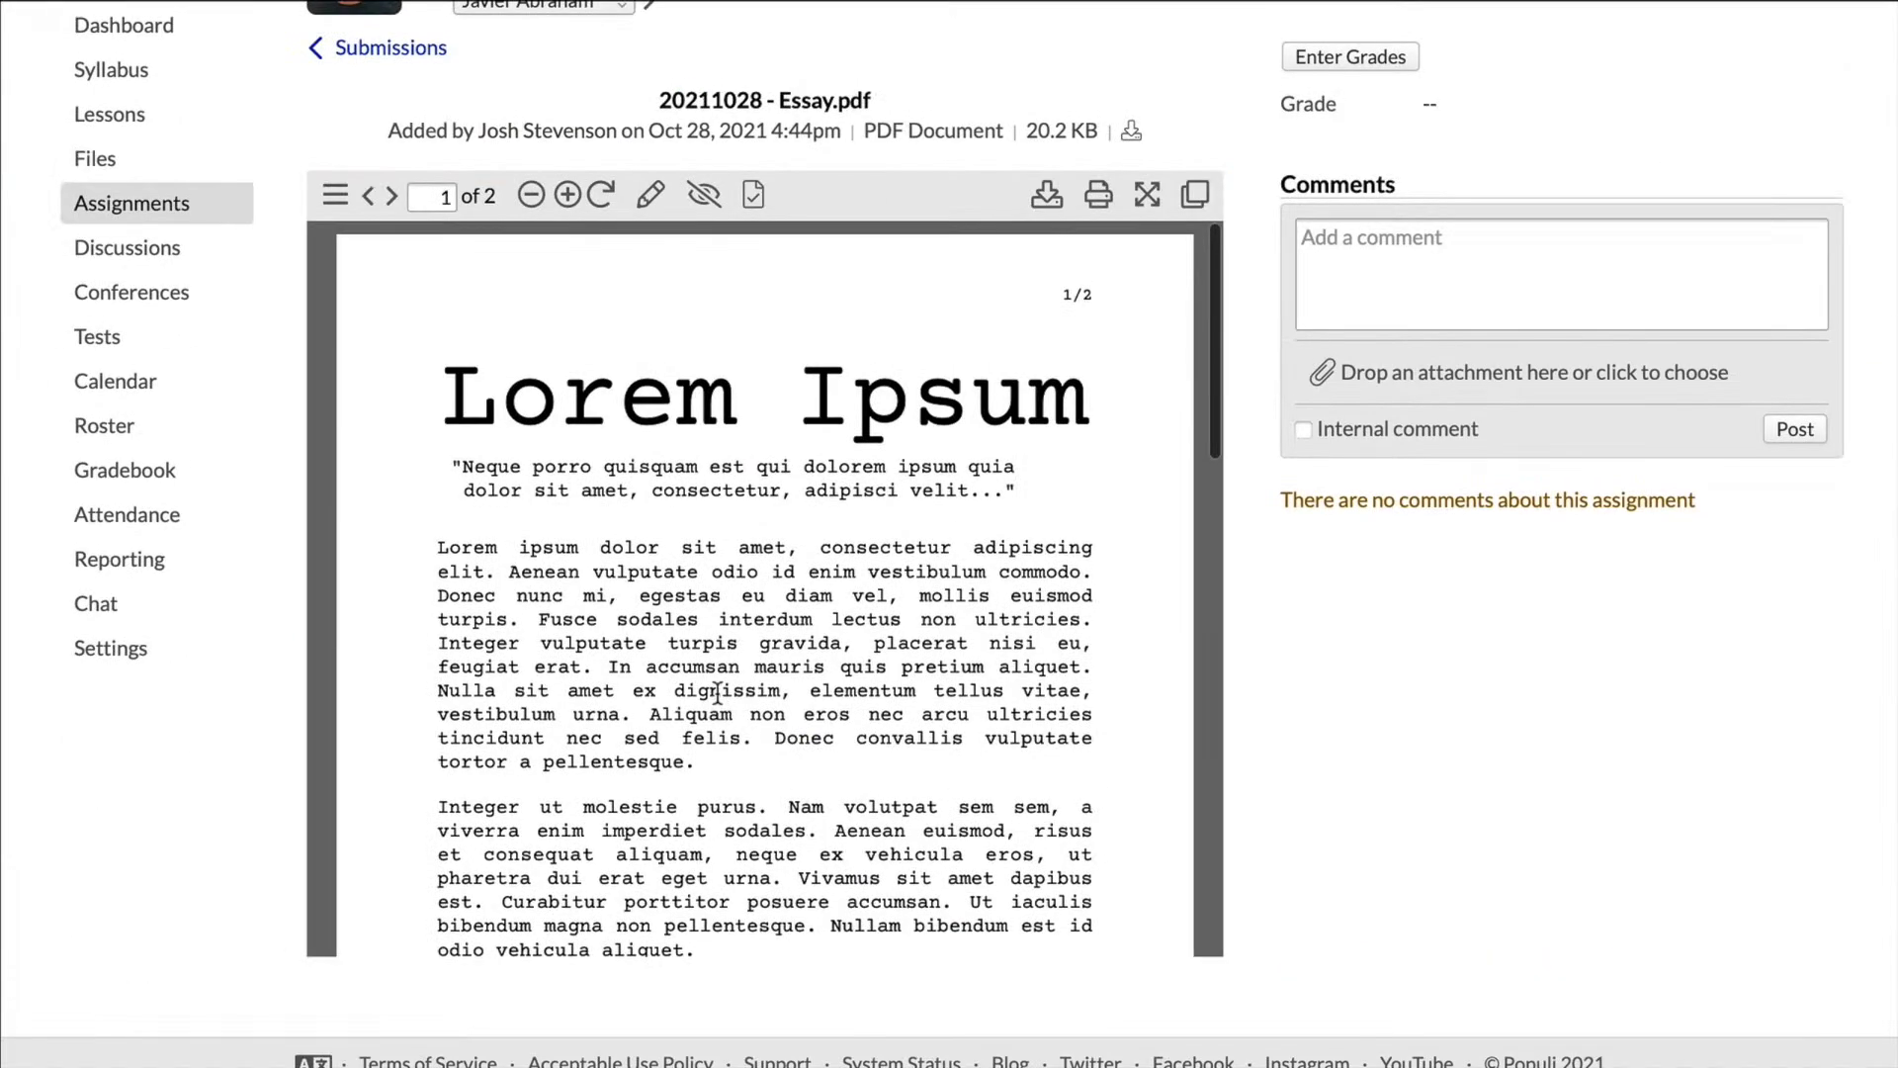
{"action": "scroll", "coordinate": [1389, 826], "scroll_direction": "up", "scroll_amount": 1}
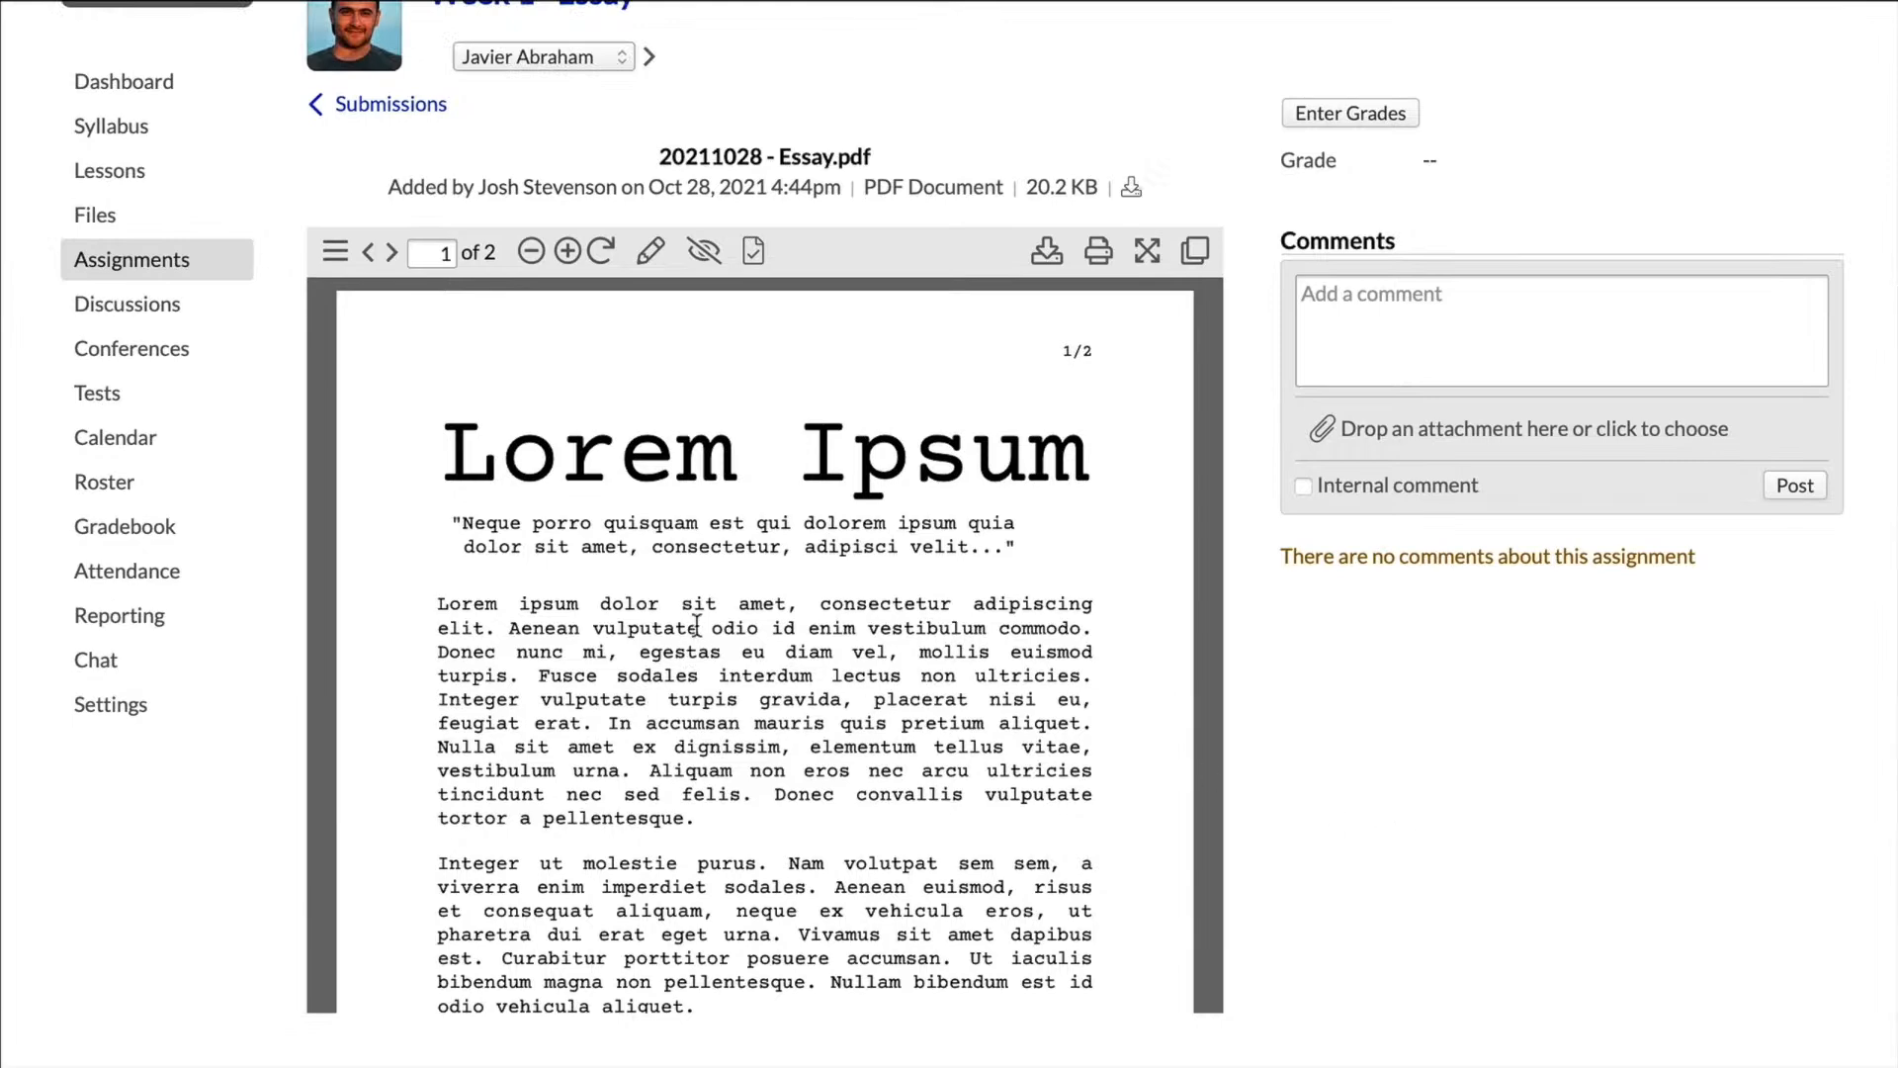
{"action": "scroll", "coordinate": [696, 625], "scroll_direction": "down", "scroll_amount": 3}
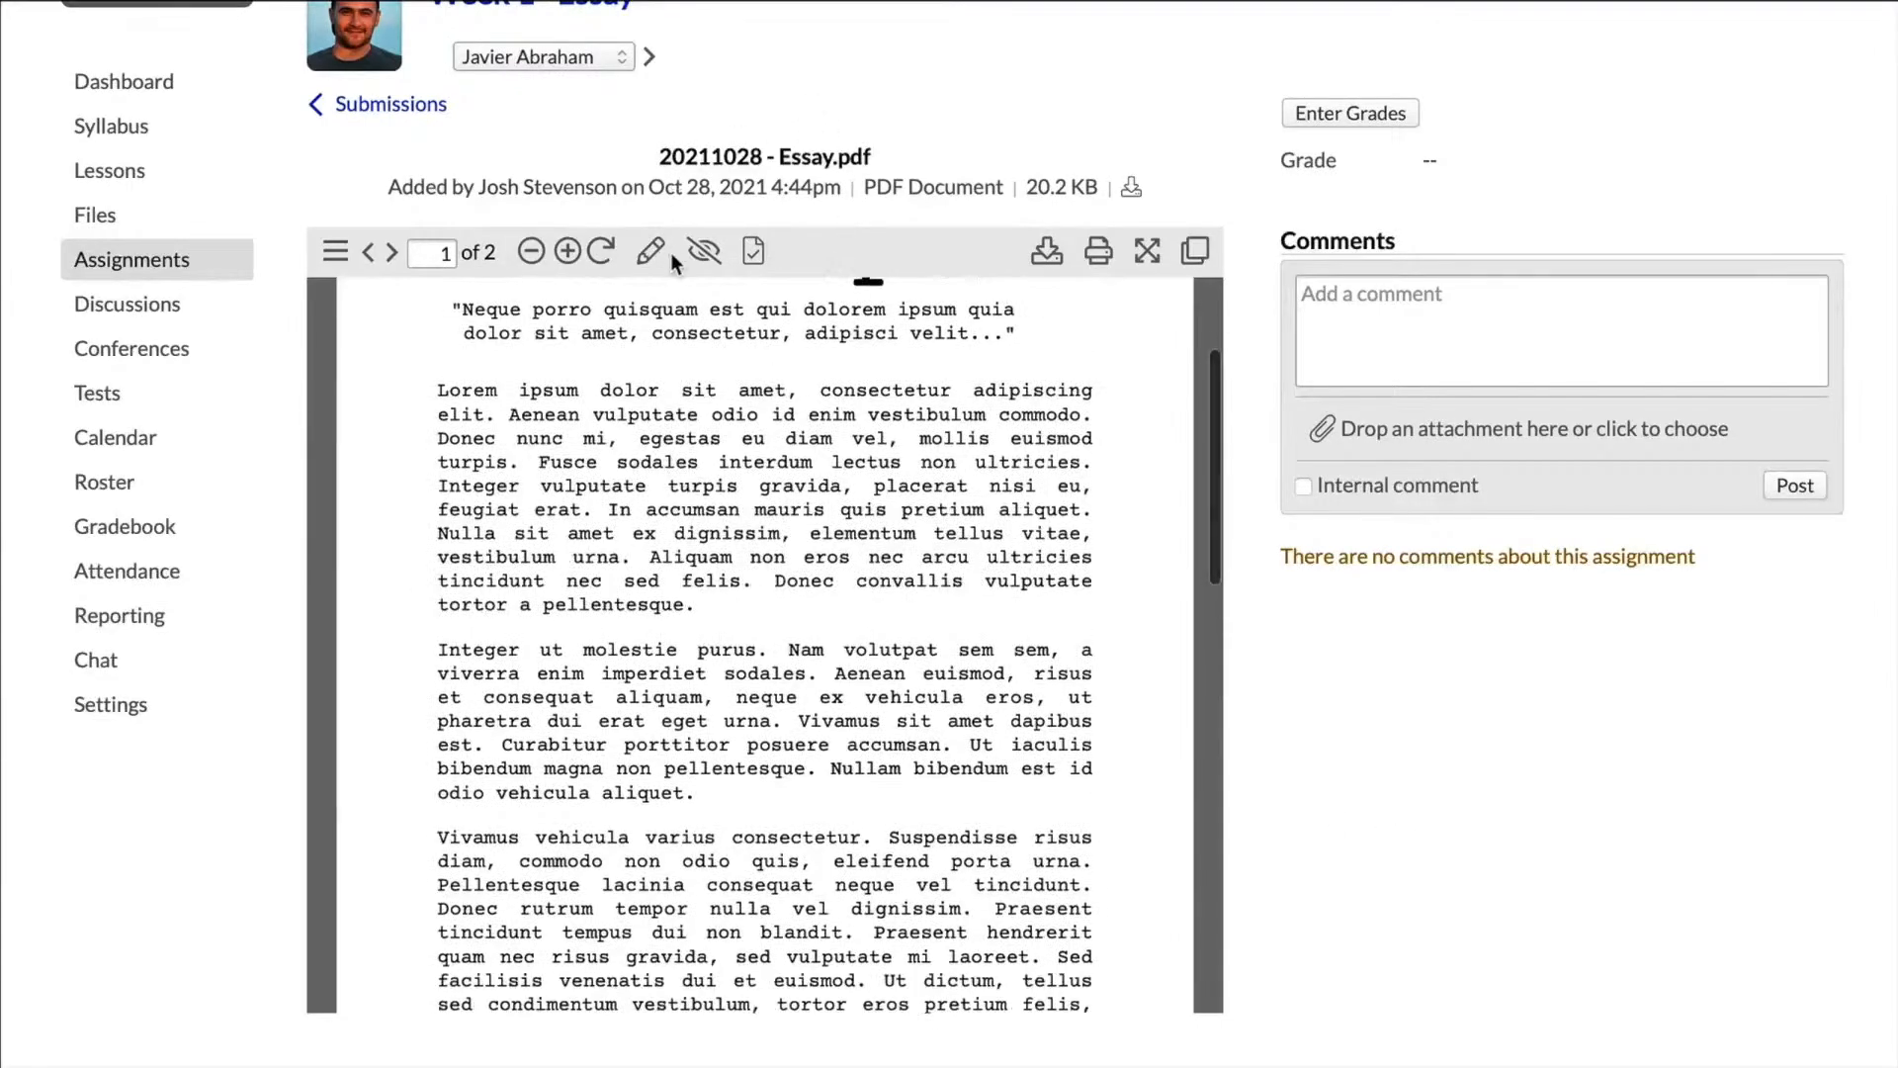
Step: Highlight "Fusce sodales interdum lectus non ultricies." in the essay with the annotation "fuzzy thinking", and check the saved annotation
{"action": "left_click", "coordinate": [650, 253]}
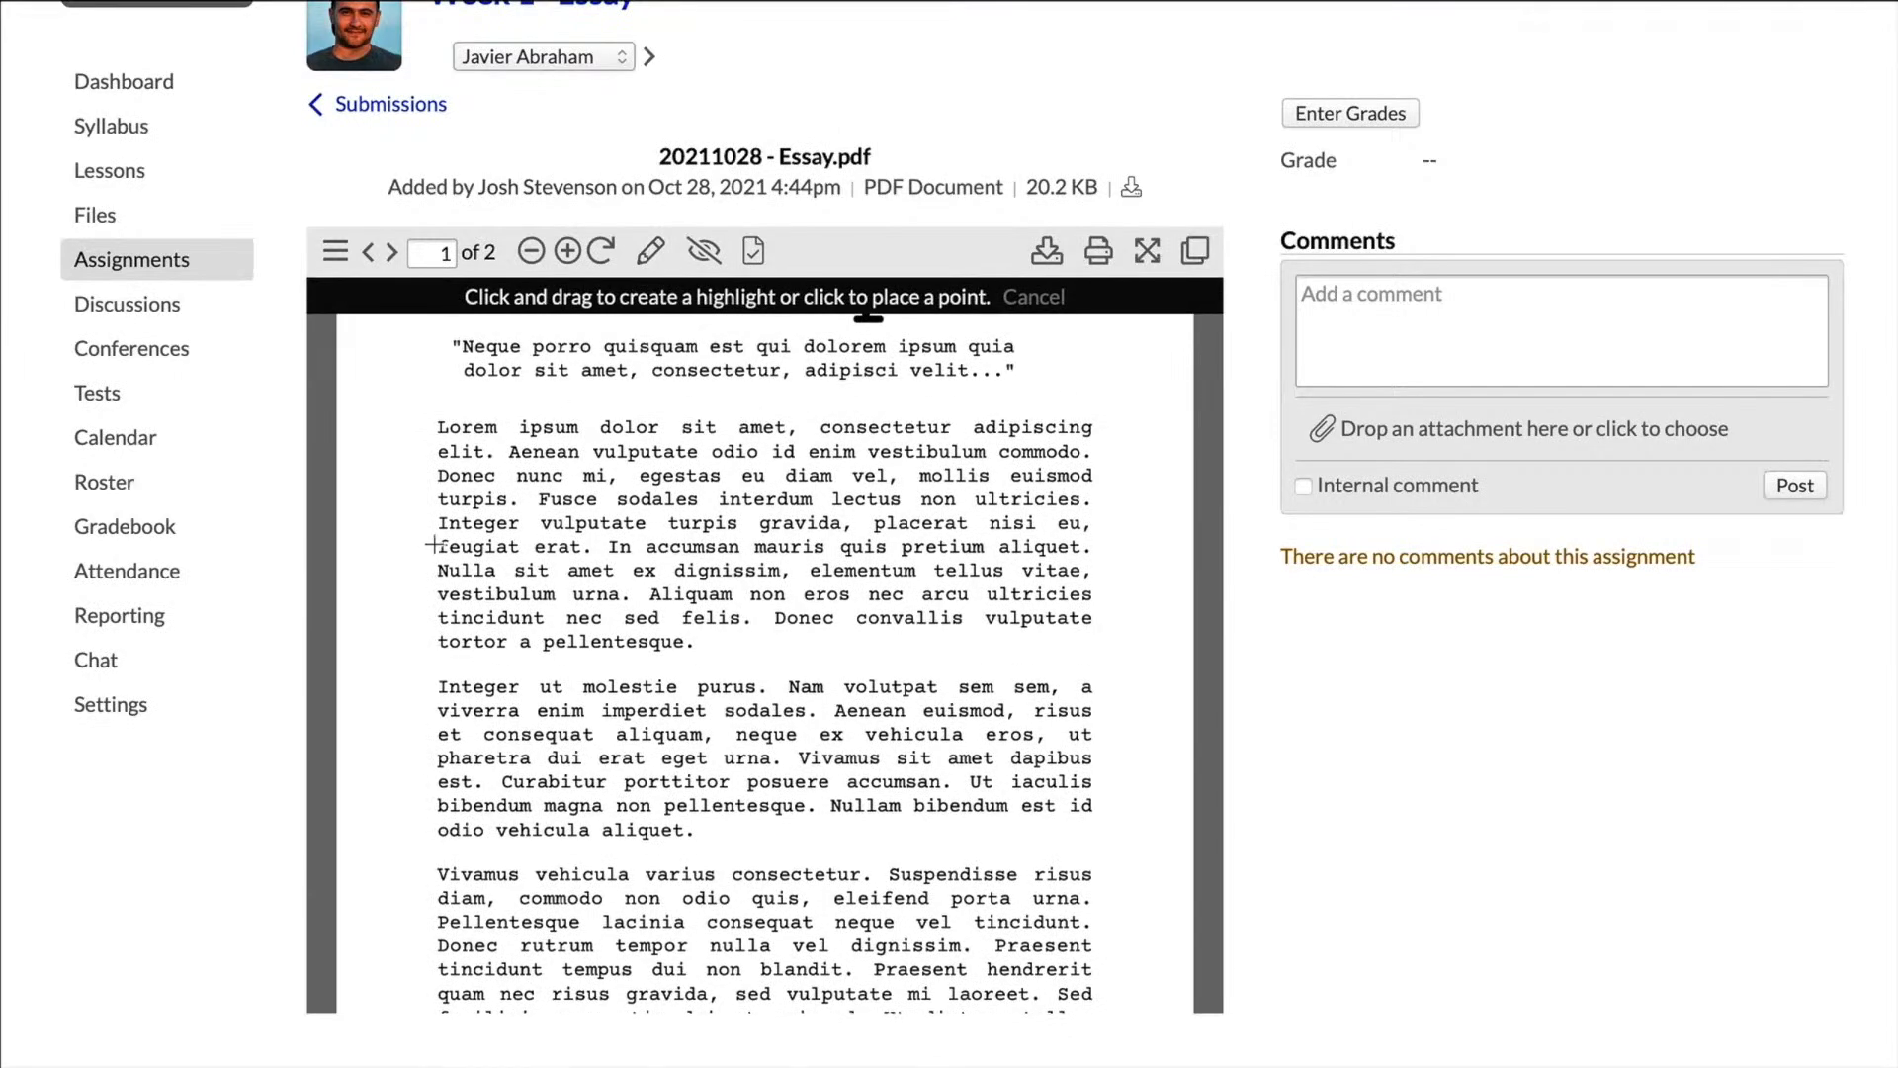
{"action": "left_click_drag", "start_coordinate": [540, 492], "coordinate": [1093, 499]}
{"action": "type", "text": "fuzzy thinking"}
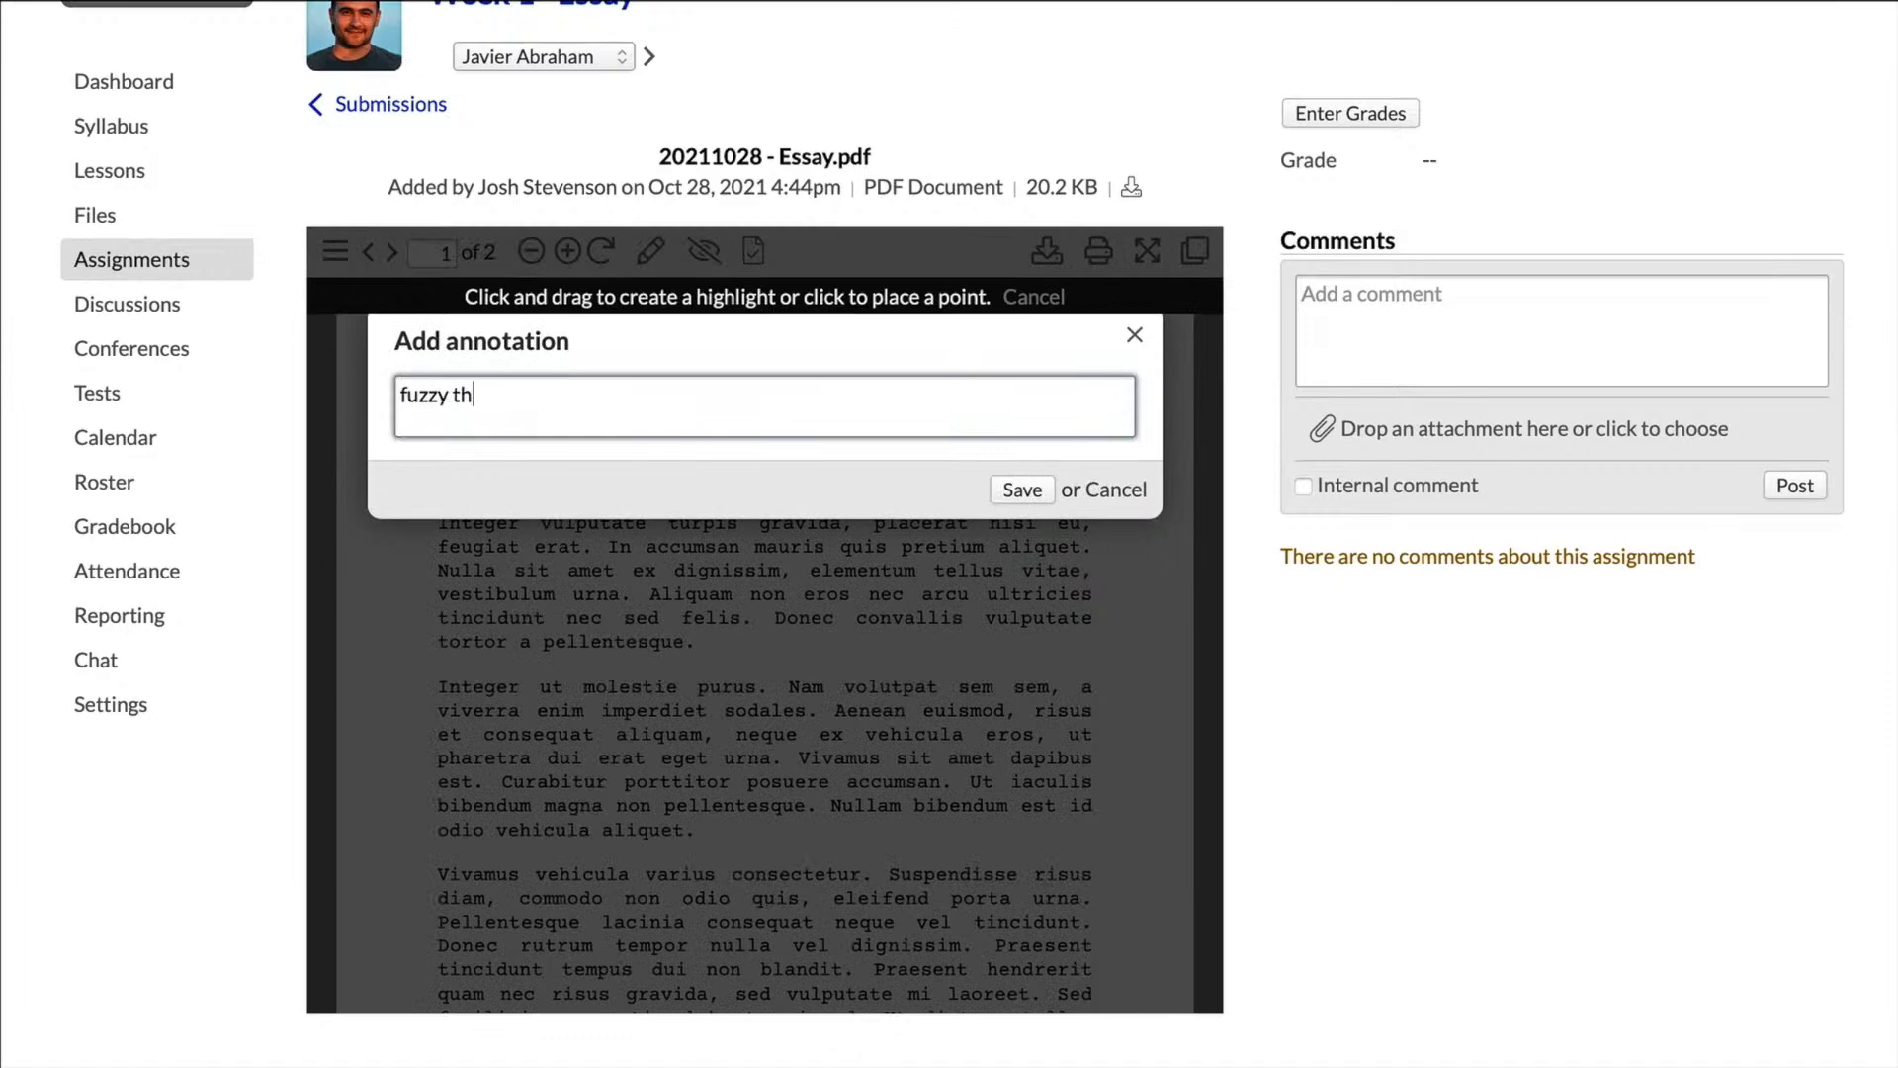
{"action": "left_click", "coordinate": [1033, 491]}
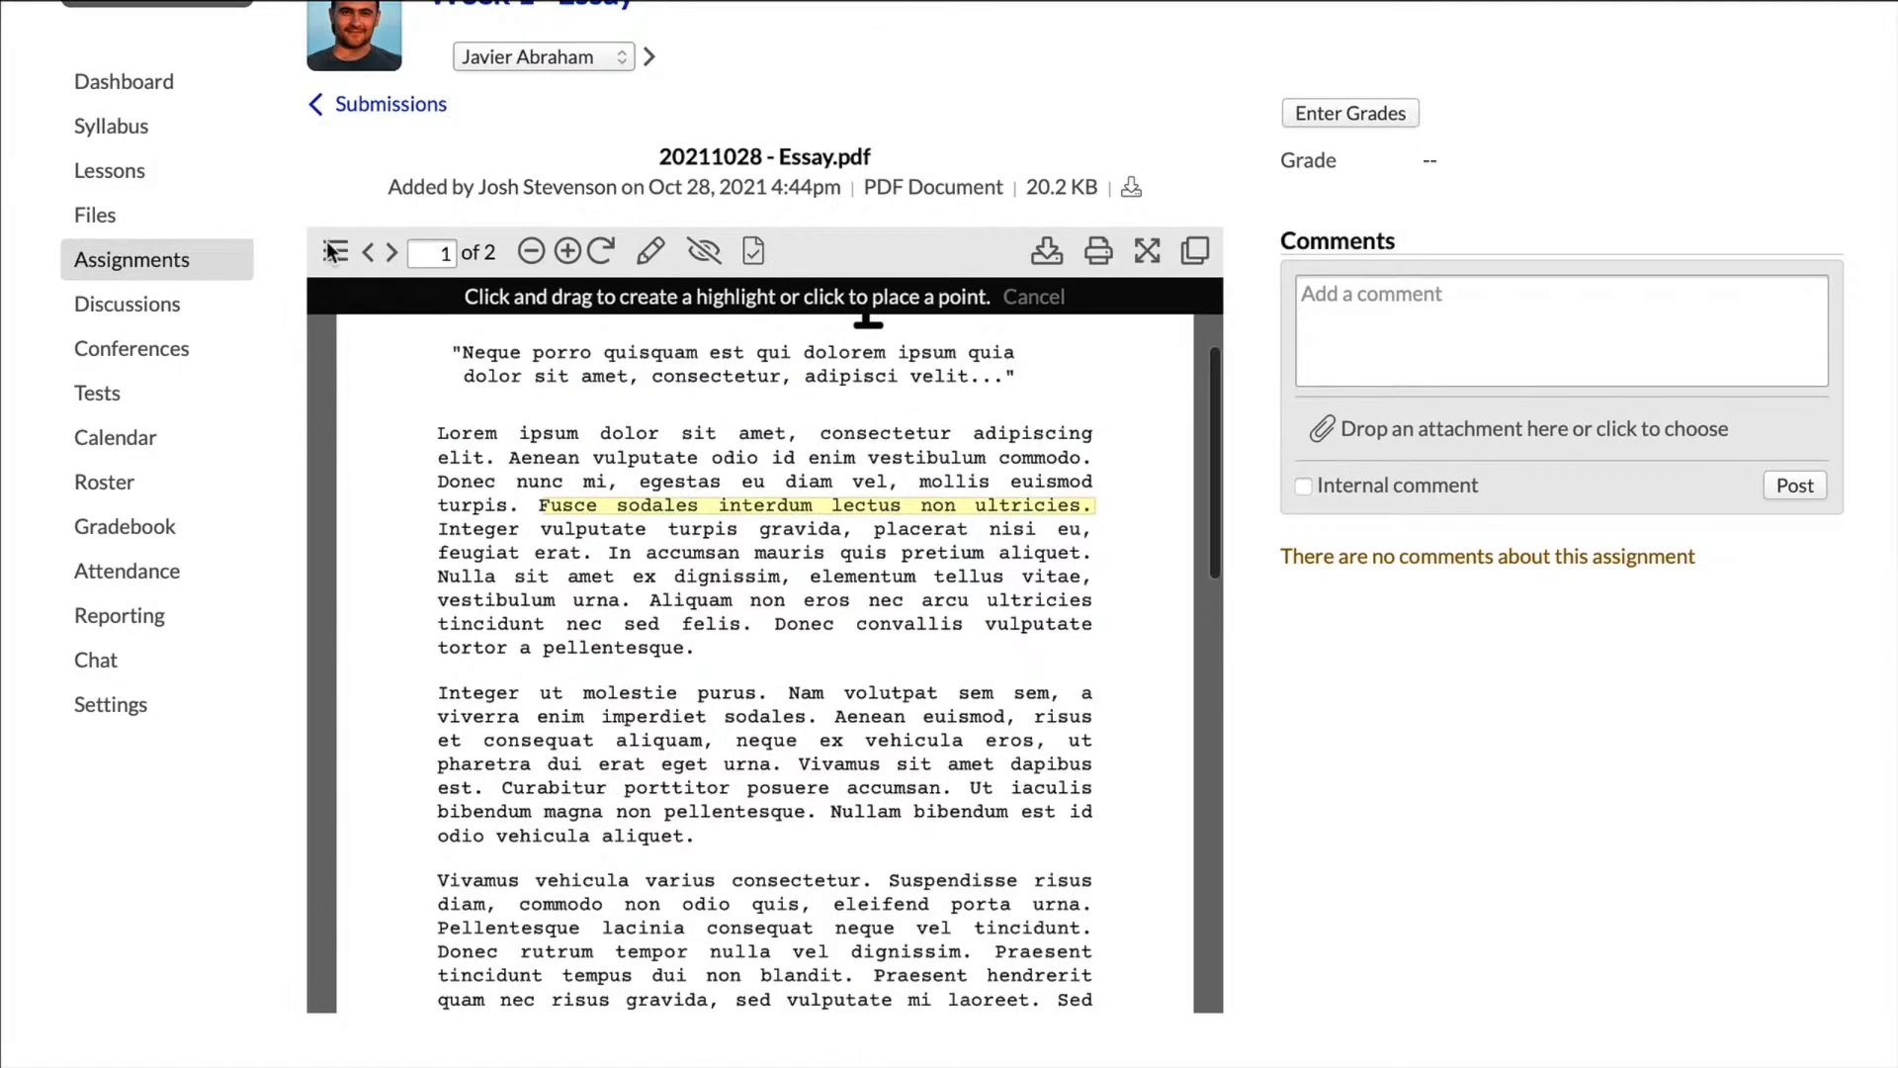
{"action": "left_click", "coordinate": [671, 515]}
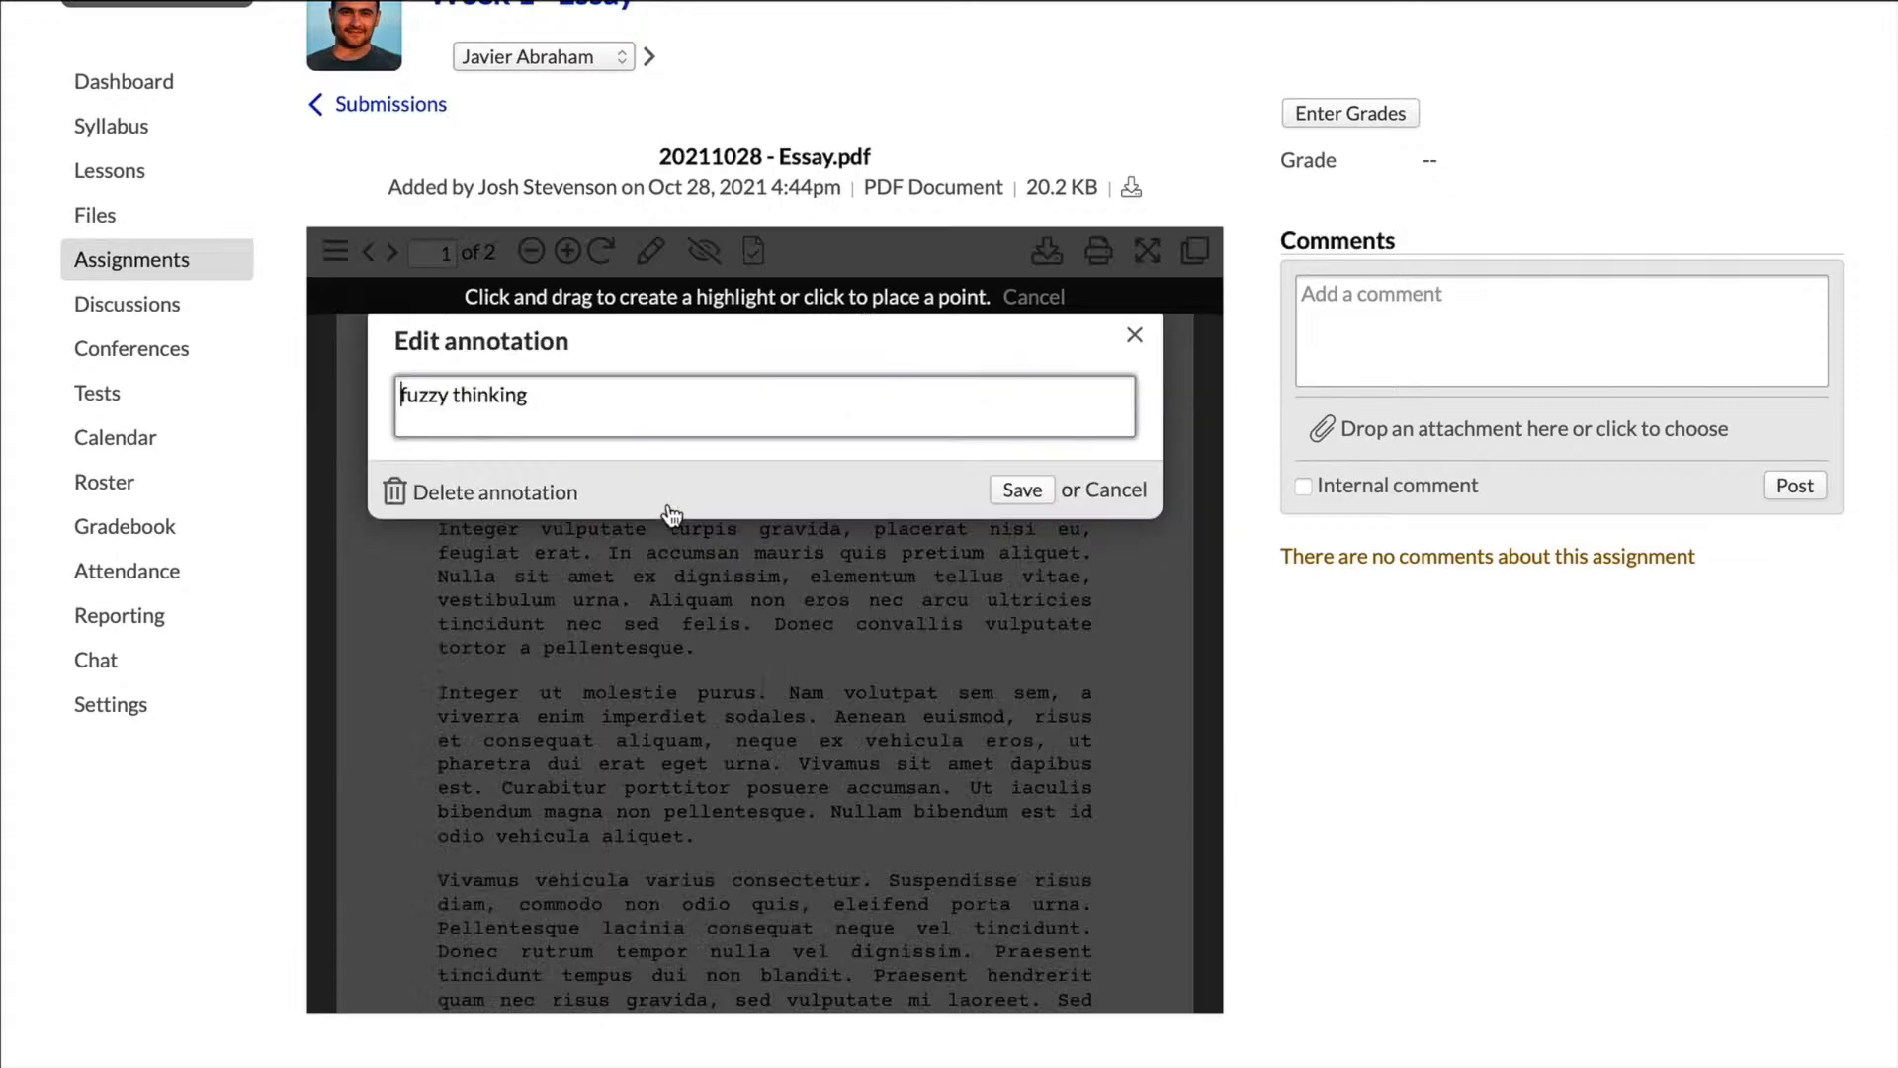
{"action": "left_click", "coordinate": [1134, 336]}
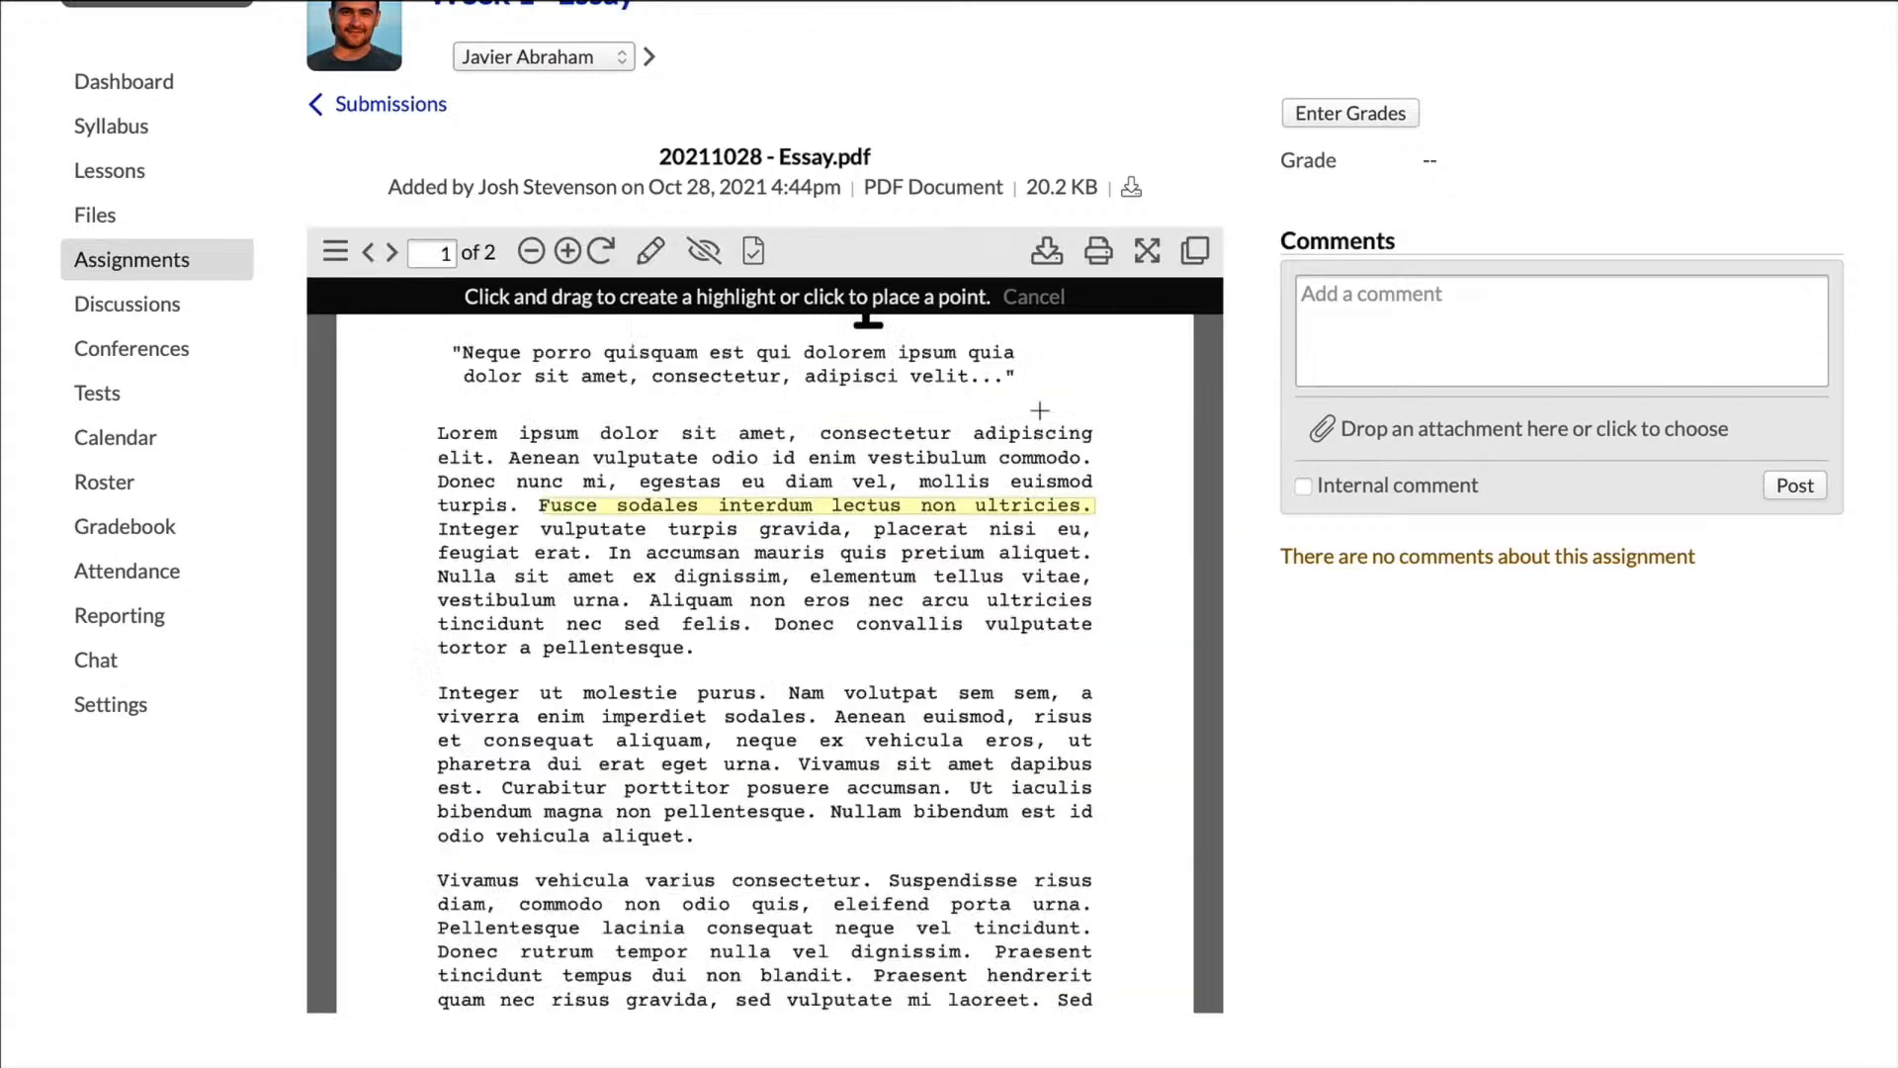
Step: Grade the first student's essay 8 out of 10 without a comment, saving and moving on to the next student
{"action": "scroll", "coordinate": [894, 529], "scroll_direction": "up", "scroll_amount": 2}
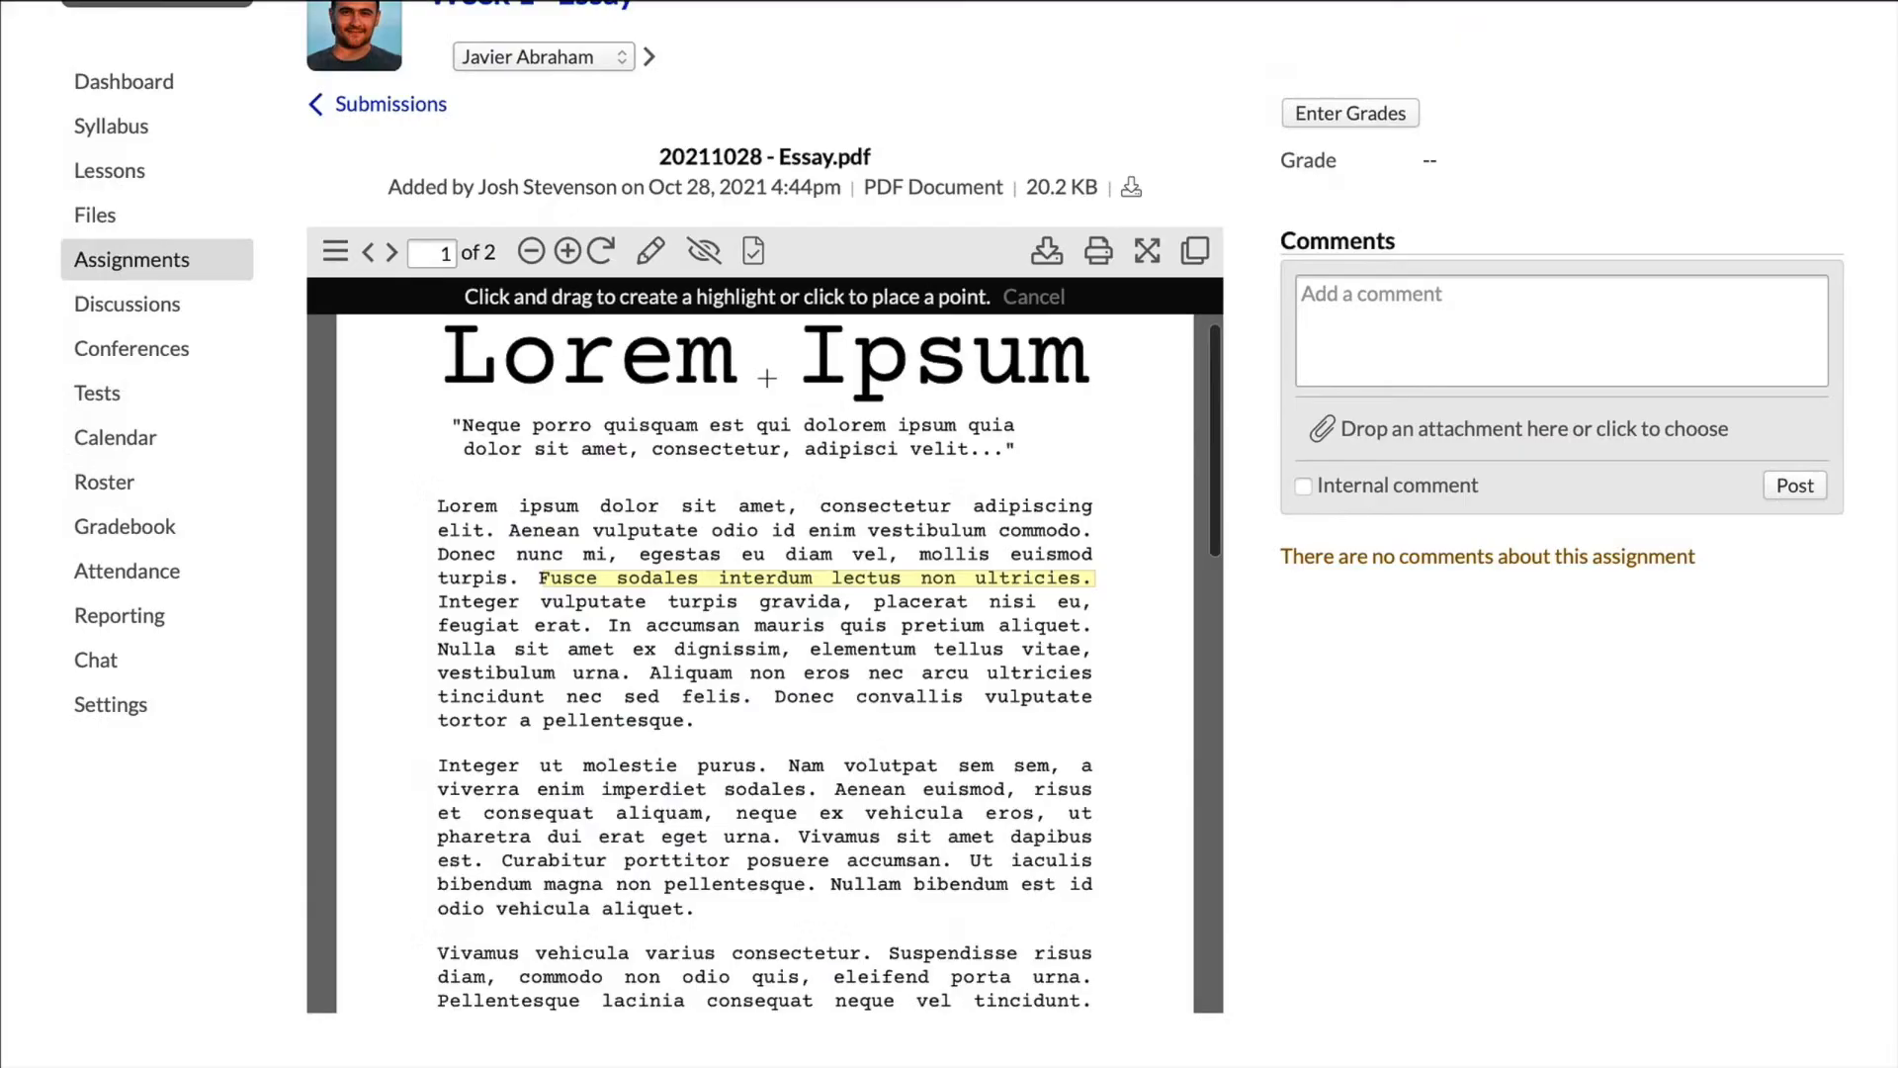
{"action": "scroll", "coordinate": [767, 377], "scroll_direction": "up", "scroll_amount": 1}
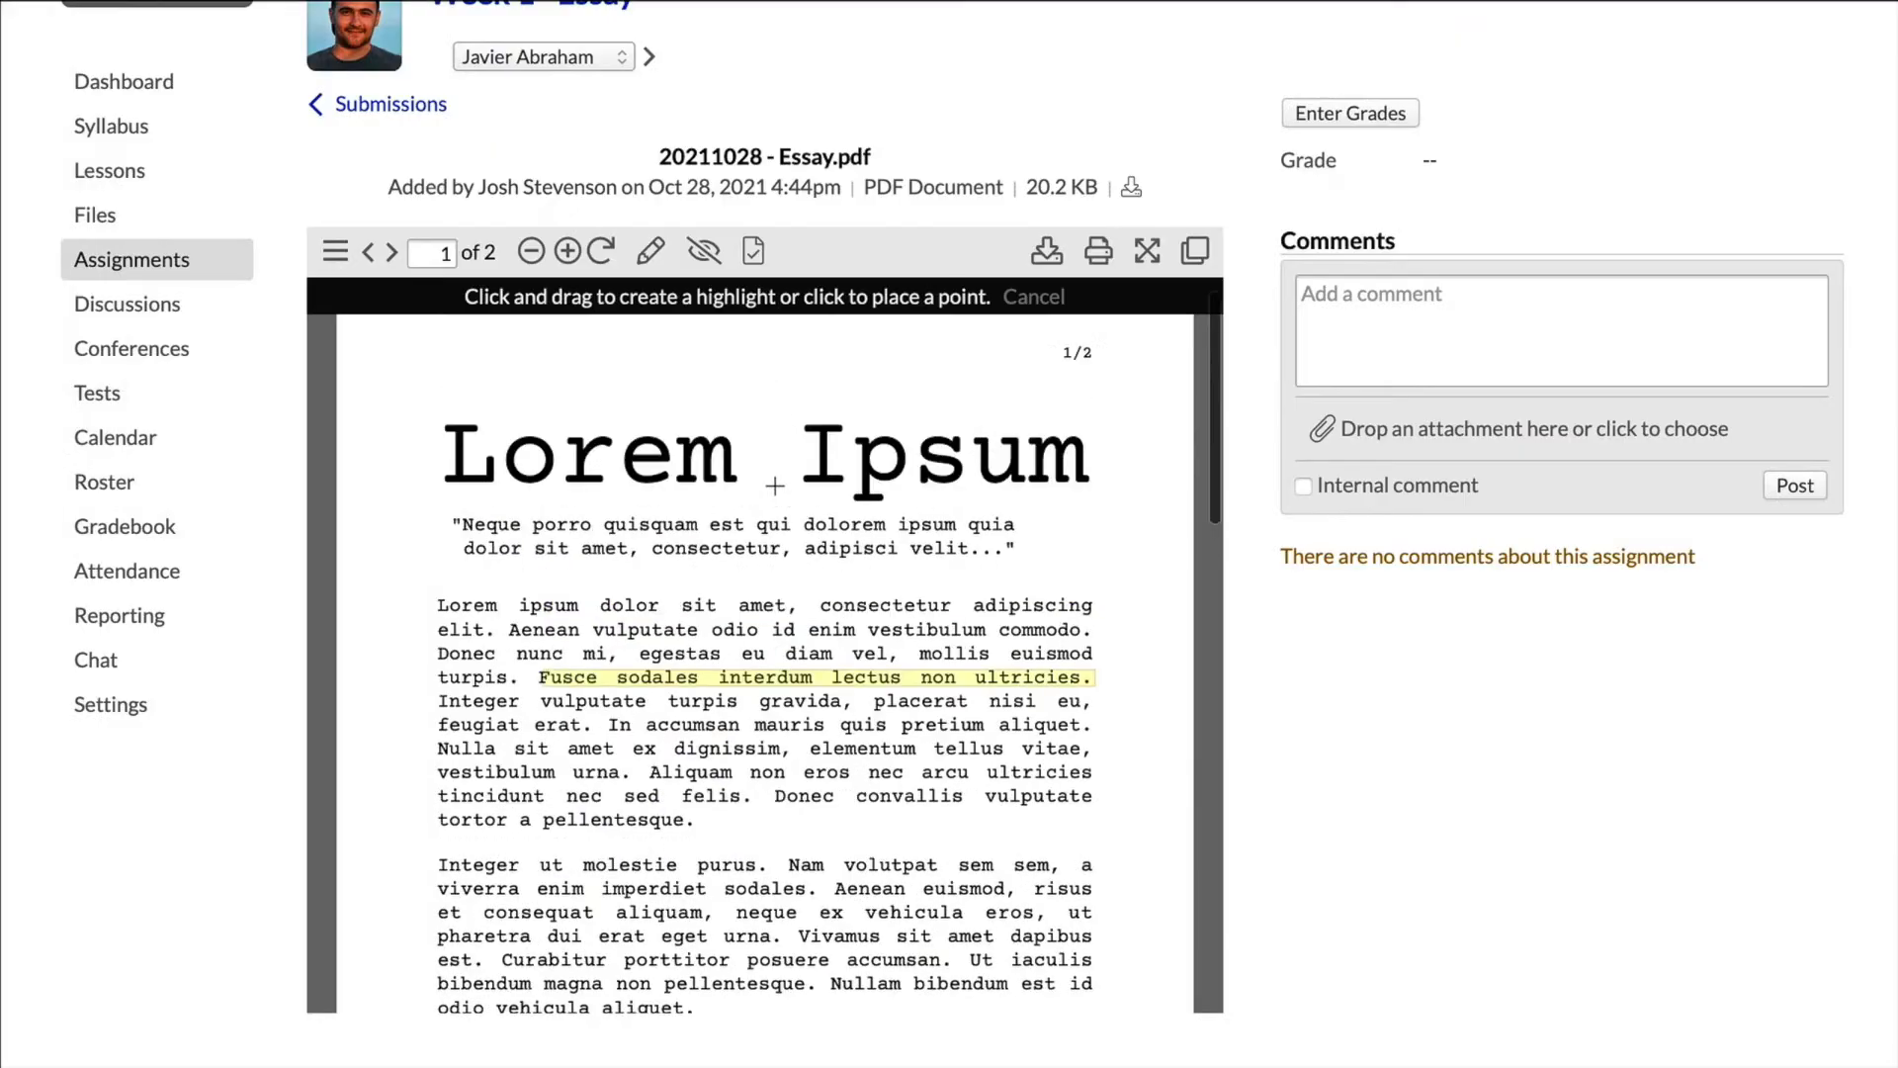
{"action": "scroll", "coordinate": [776, 486], "scroll_direction": "up", "scroll_amount": 1}
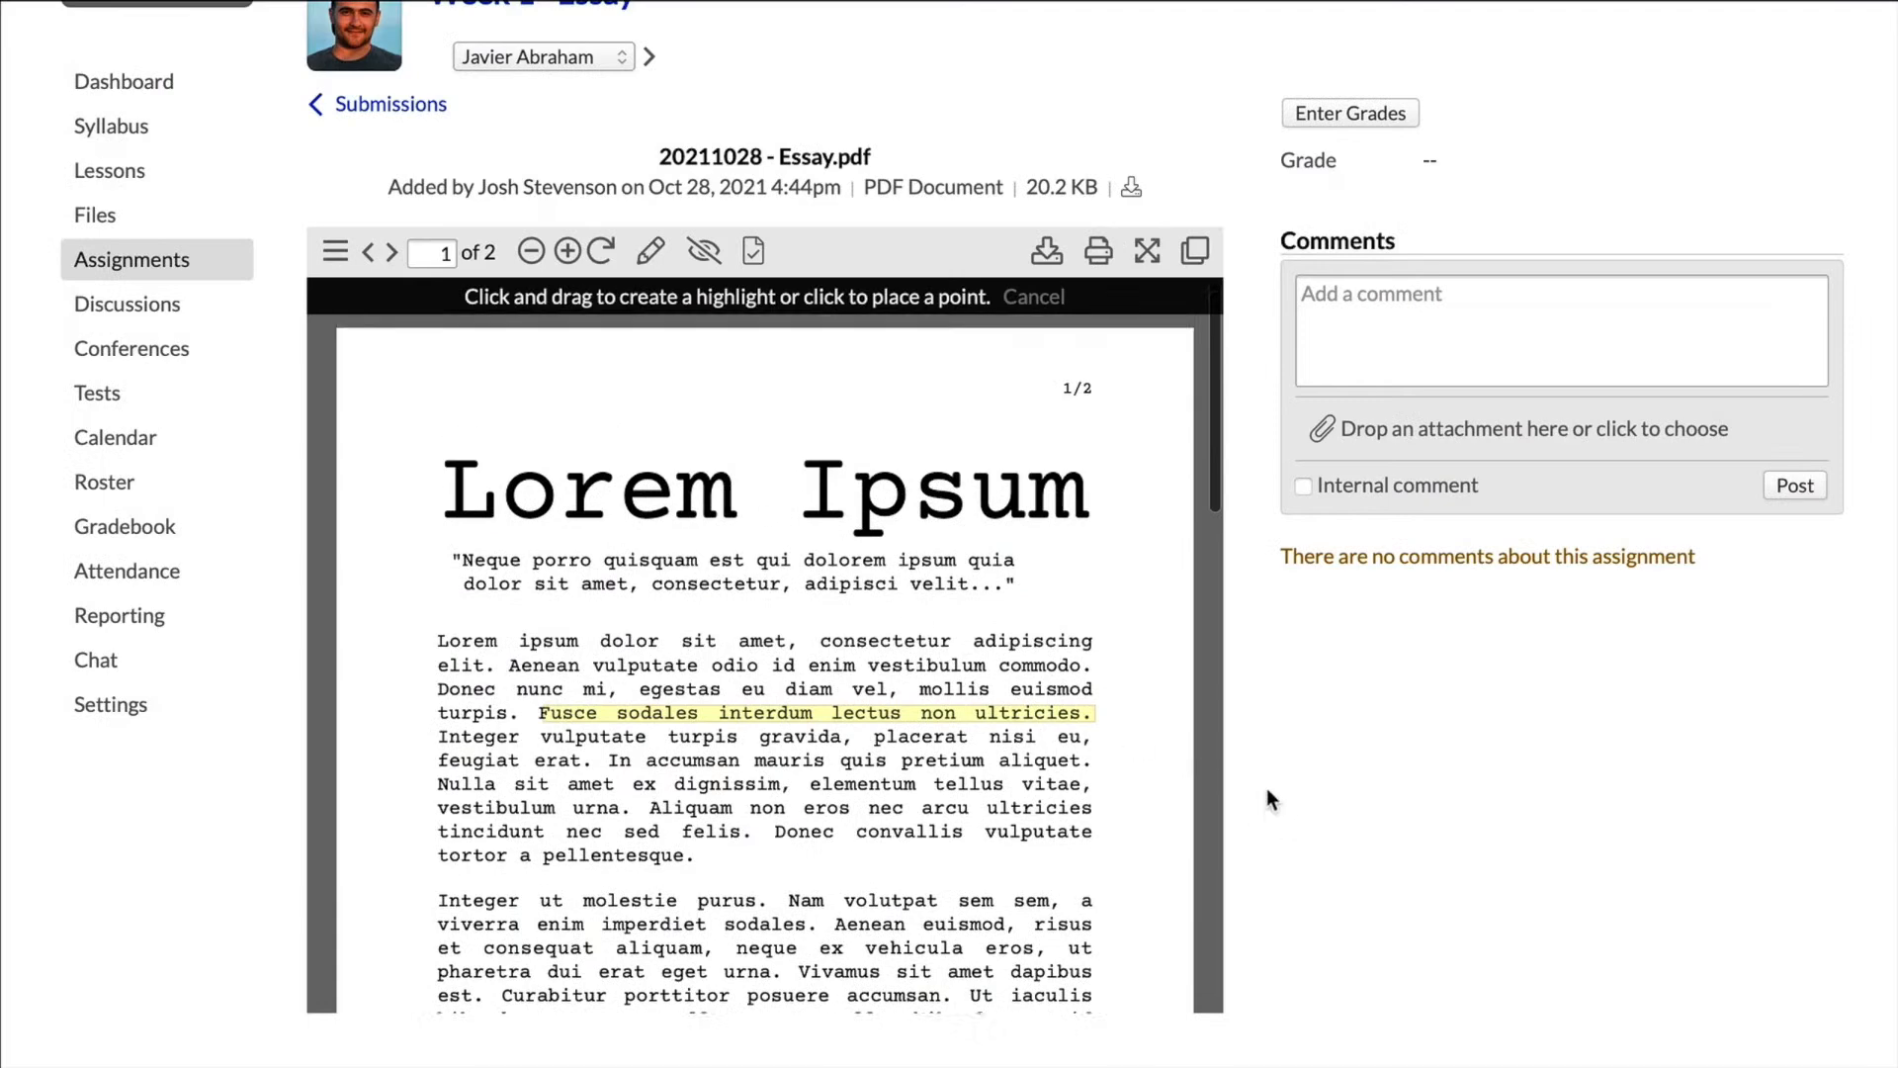
{"action": "scroll", "coordinate": [1261, 769], "scroll_direction": "up", "scroll_amount": 1}
{"action": "scroll", "coordinate": [1227, 738], "scroll_direction": "down", "scroll_amount": 2}
{"action": "scroll", "coordinate": [1228, 738], "scroll_direction": "up", "scroll_amount": 5}
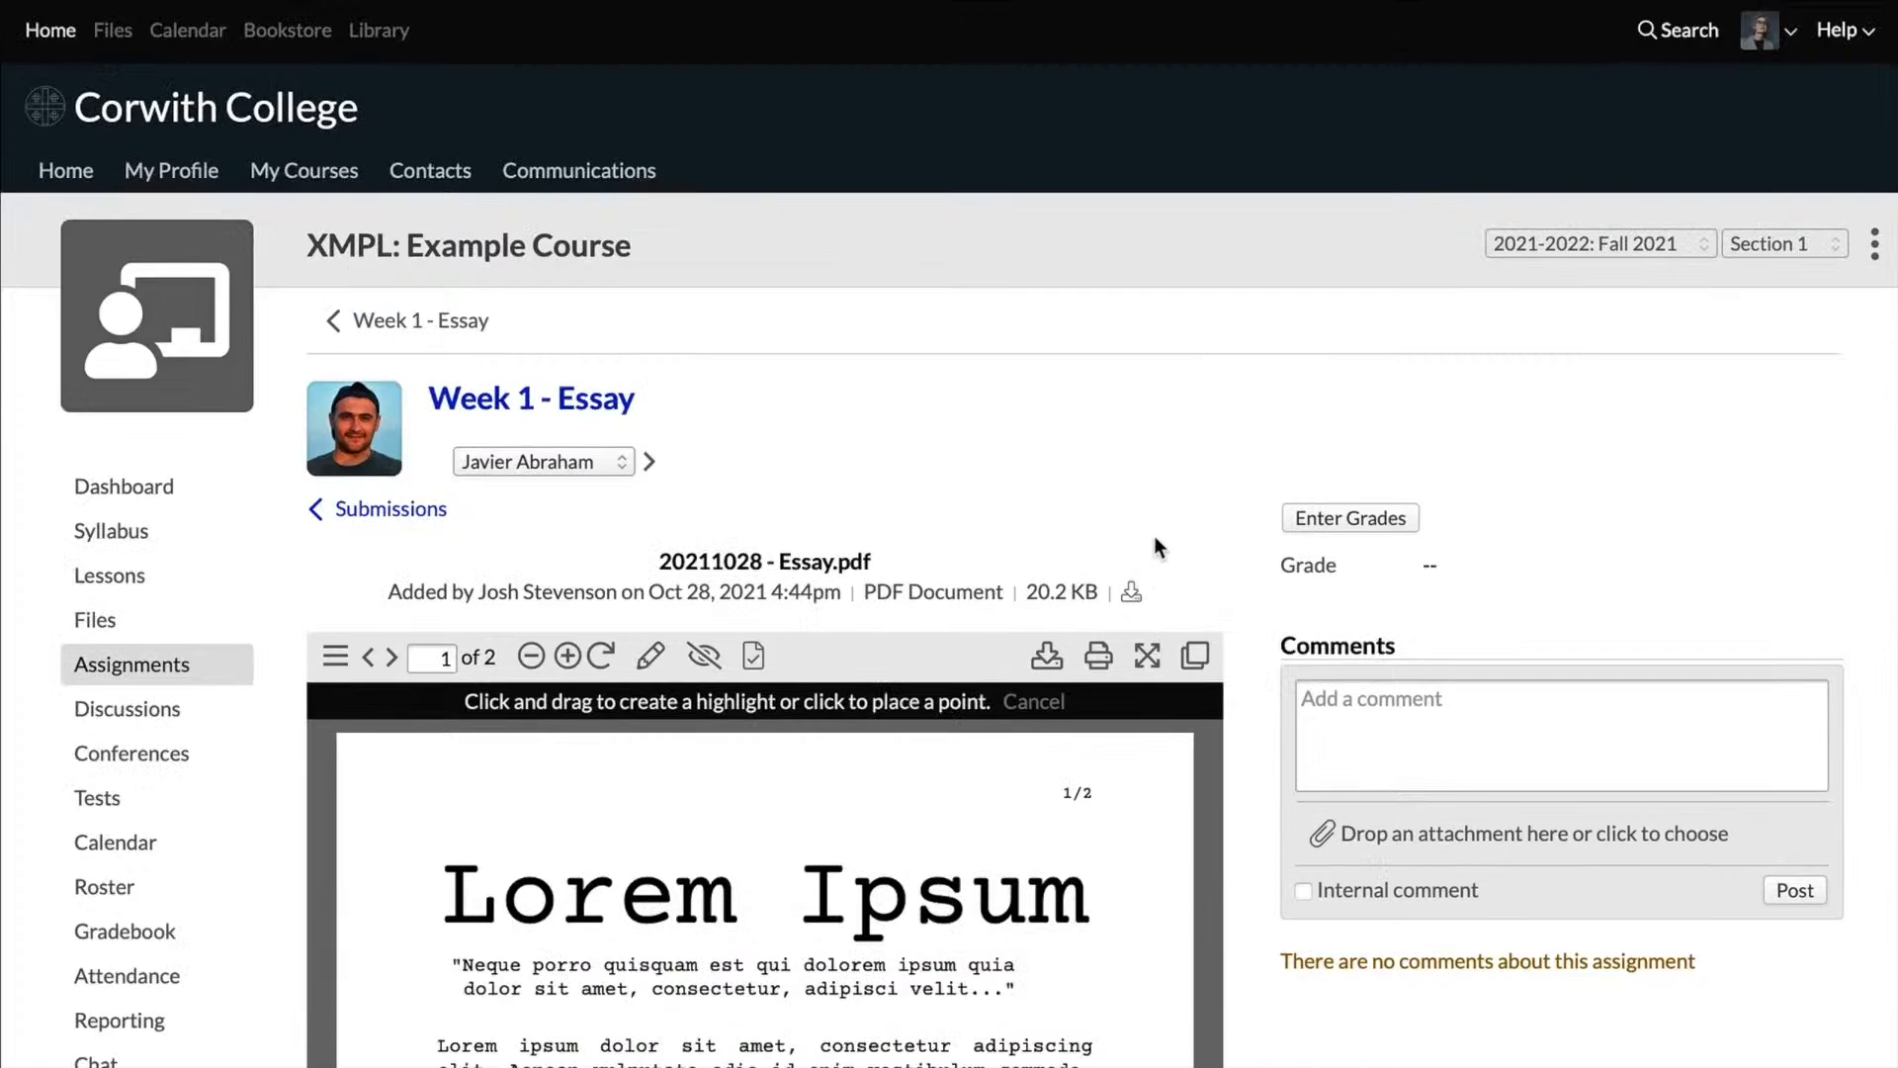
{"action": "scroll", "coordinate": [1176, 521], "scroll_direction": "down", "scroll_amount": 1}
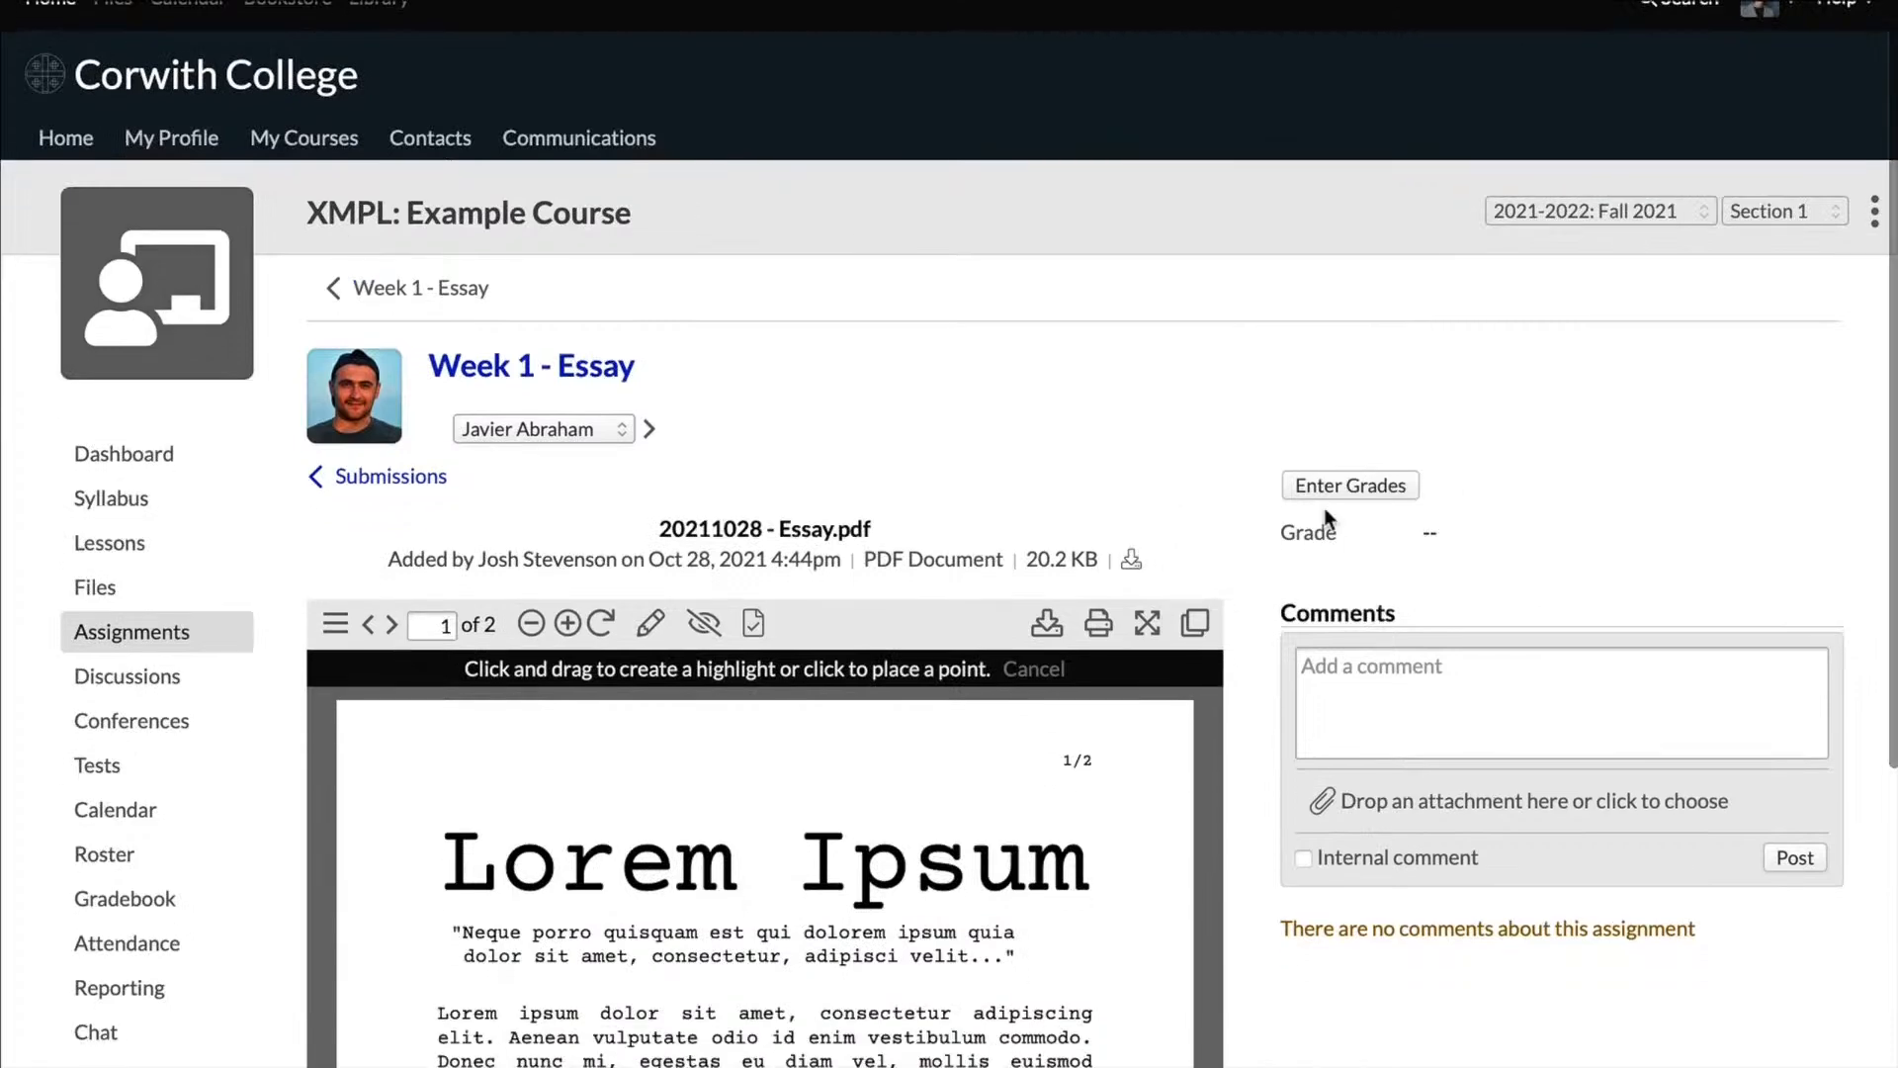
{"action": "left_click", "coordinate": [1379, 499]}
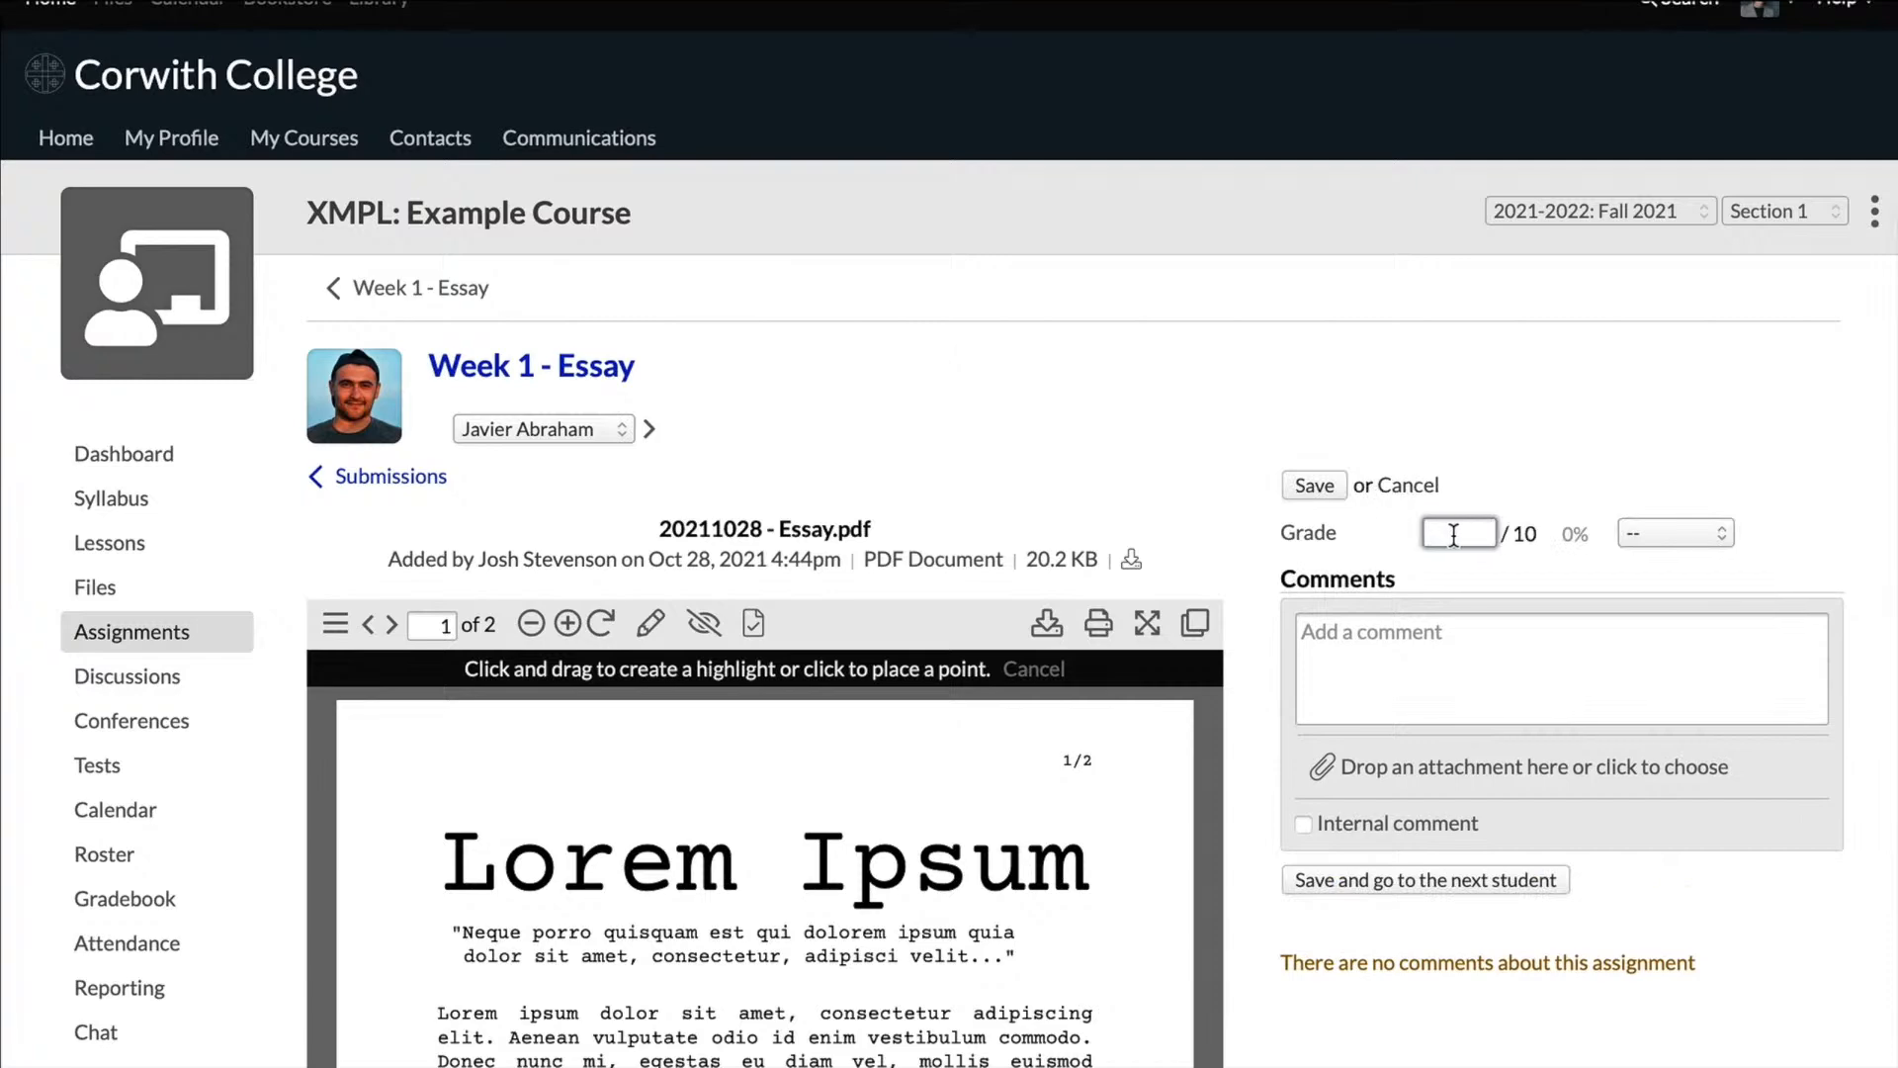
{"action": "type", "text": "8"}
{"action": "scroll", "coordinate": [1696, 525], "scroll_direction": "down", "scroll_amount": 3}
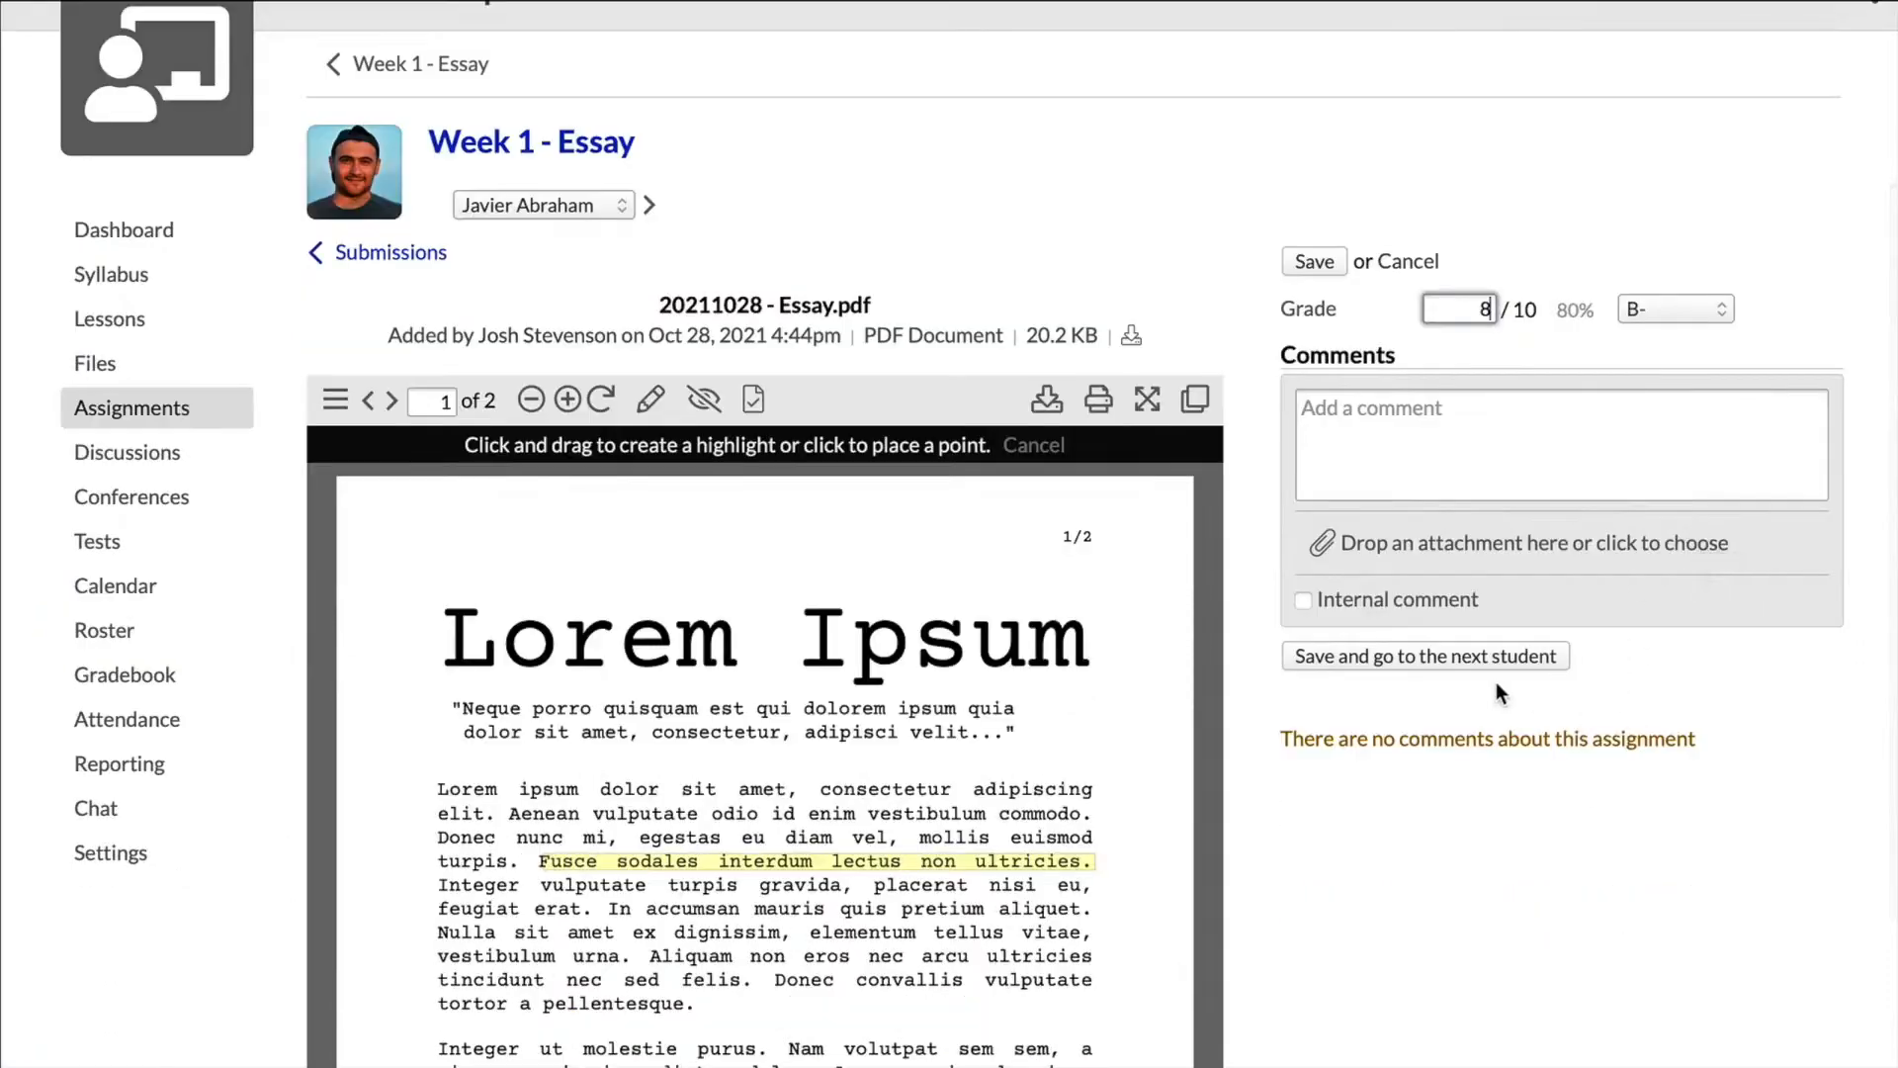
{"action": "left_click", "coordinate": [1498, 442]}
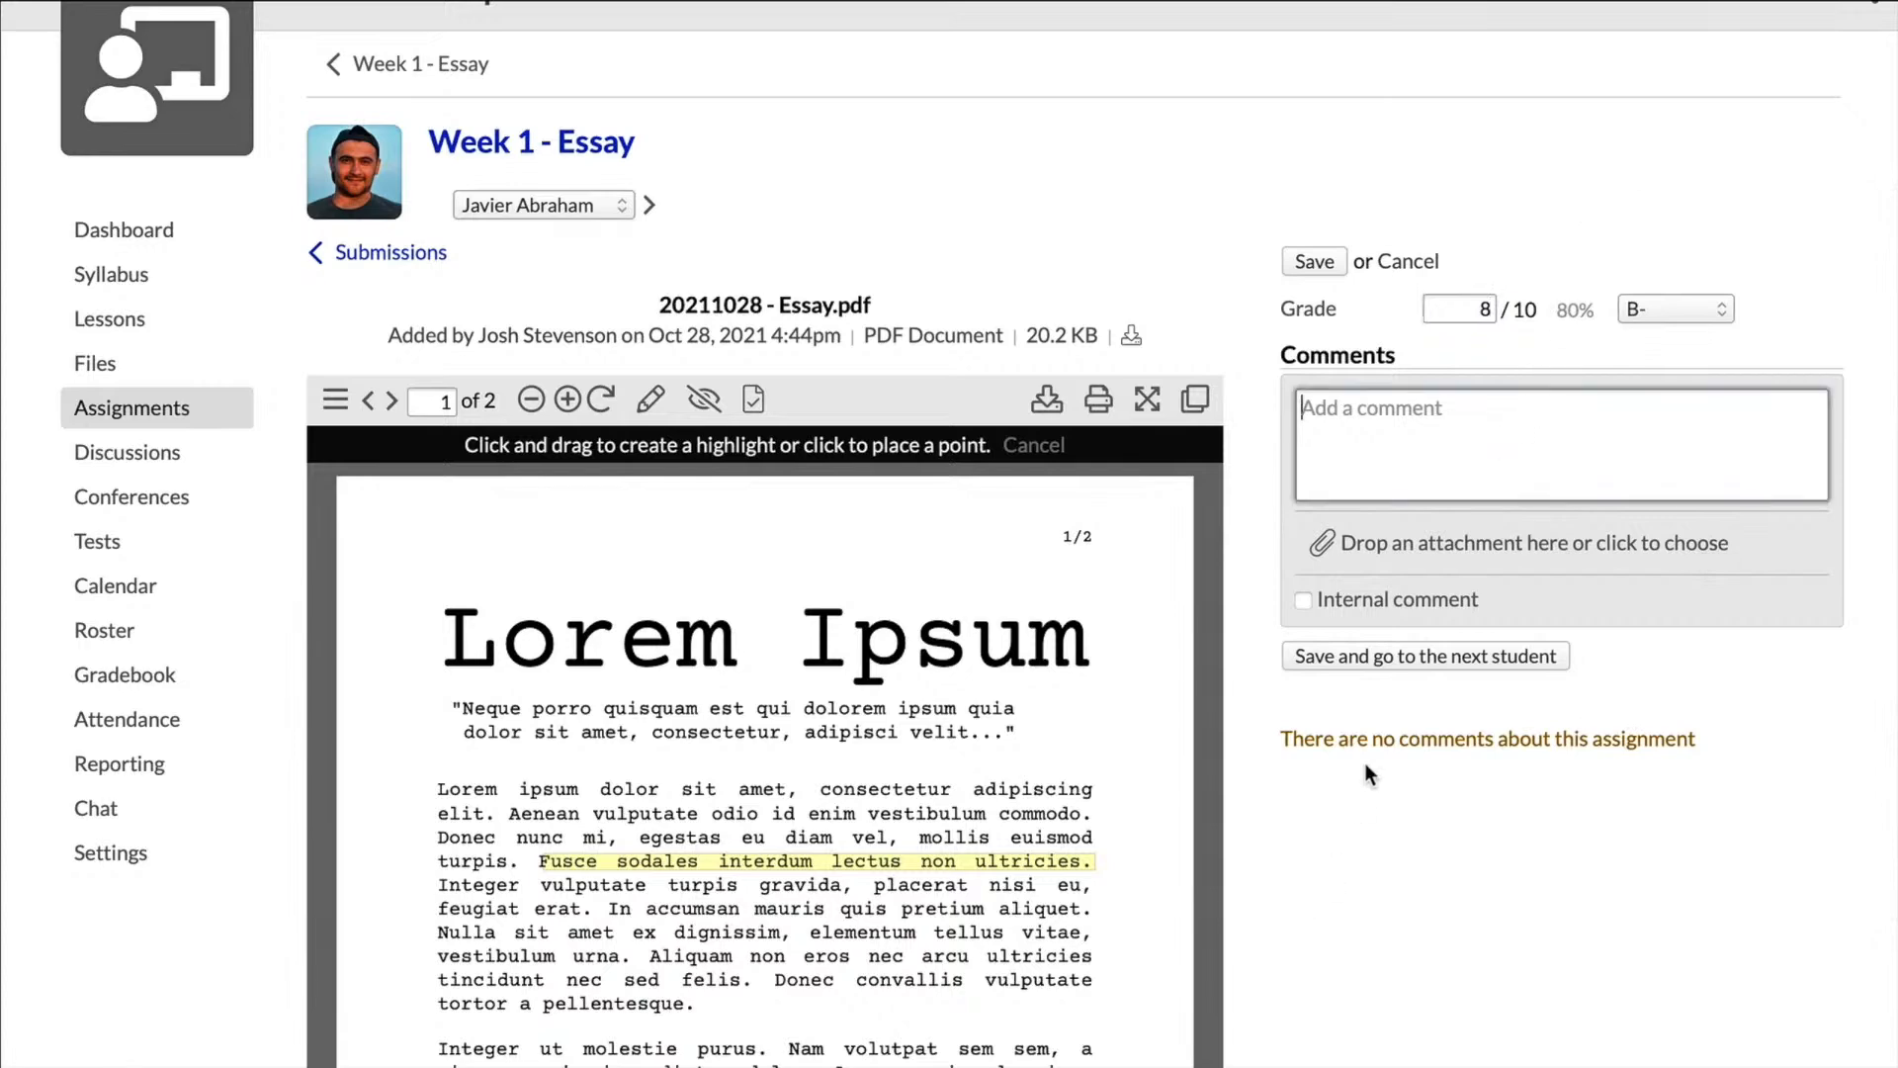
{"action": "left_click", "coordinate": [1420, 657]}
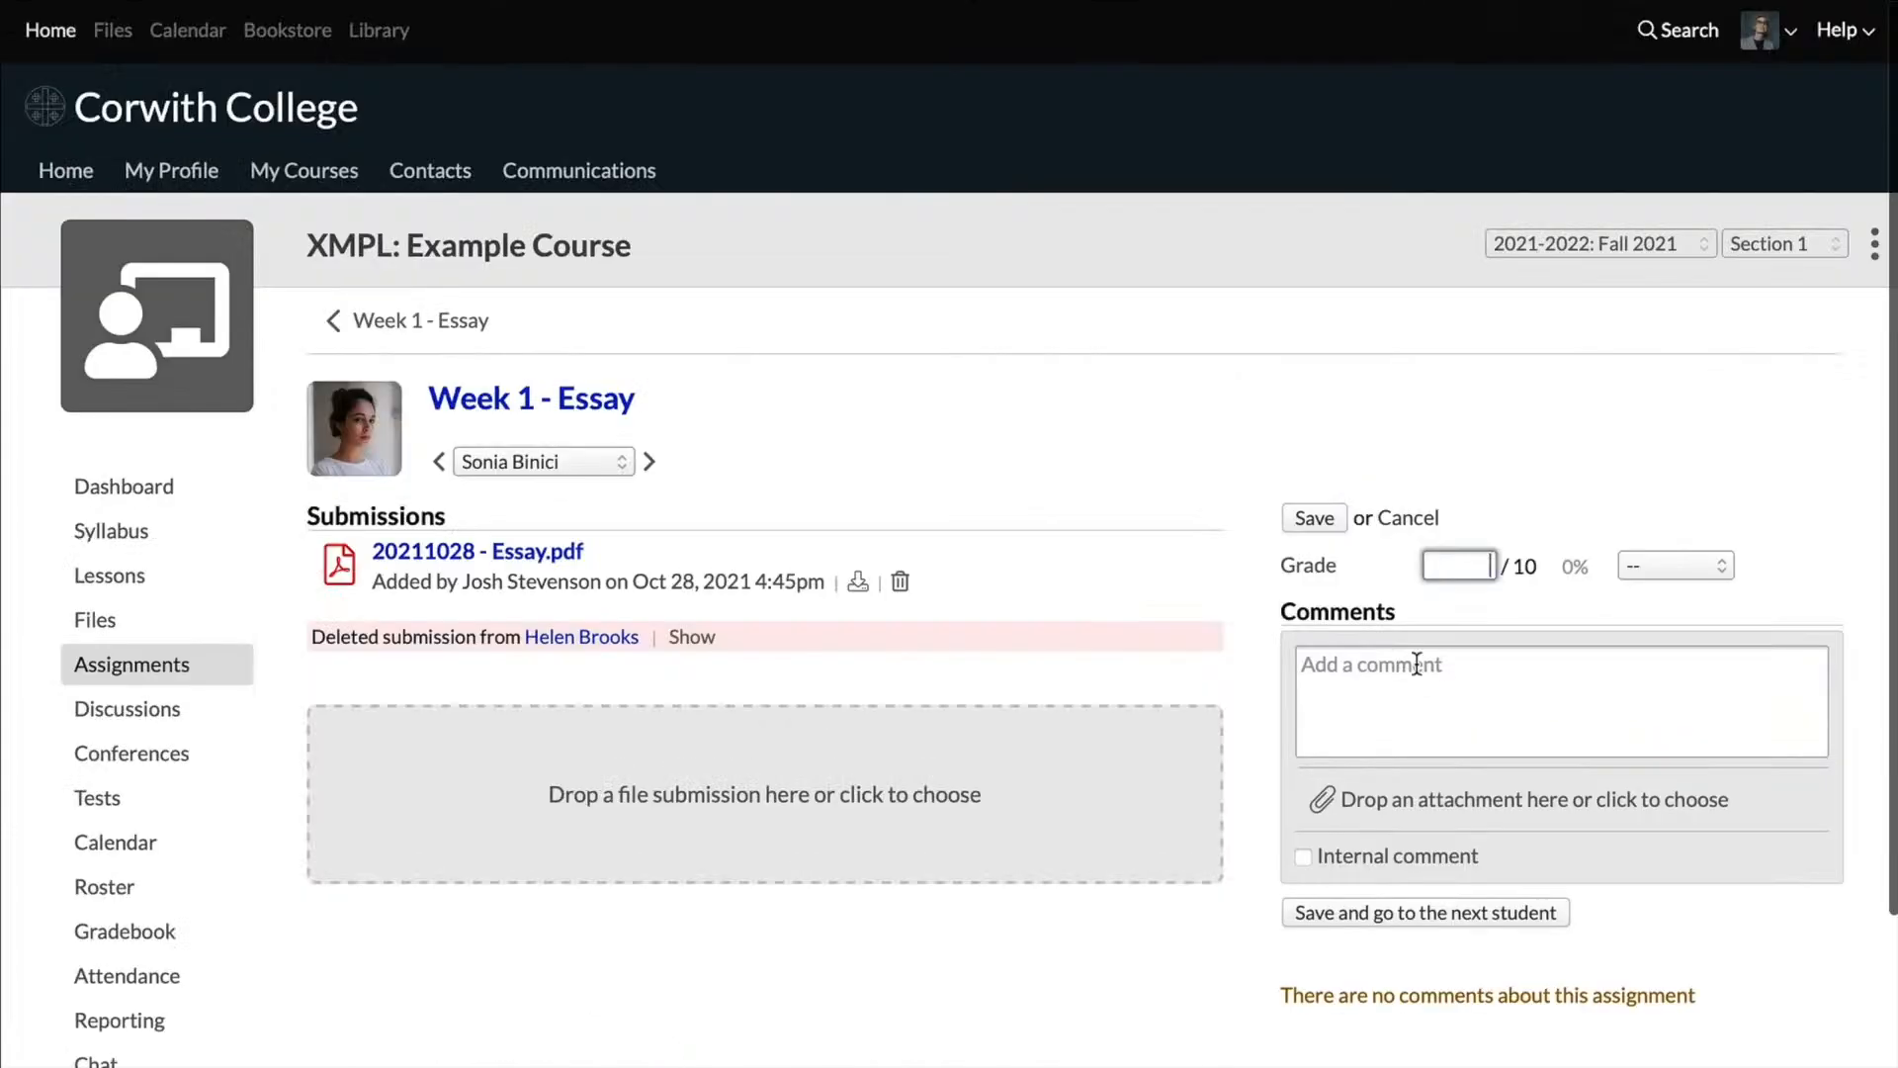
Step: Open the second student's submission 20211028 - Essay.pdf and look over its first page
{"action": "left_click", "coordinate": [478, 552]}
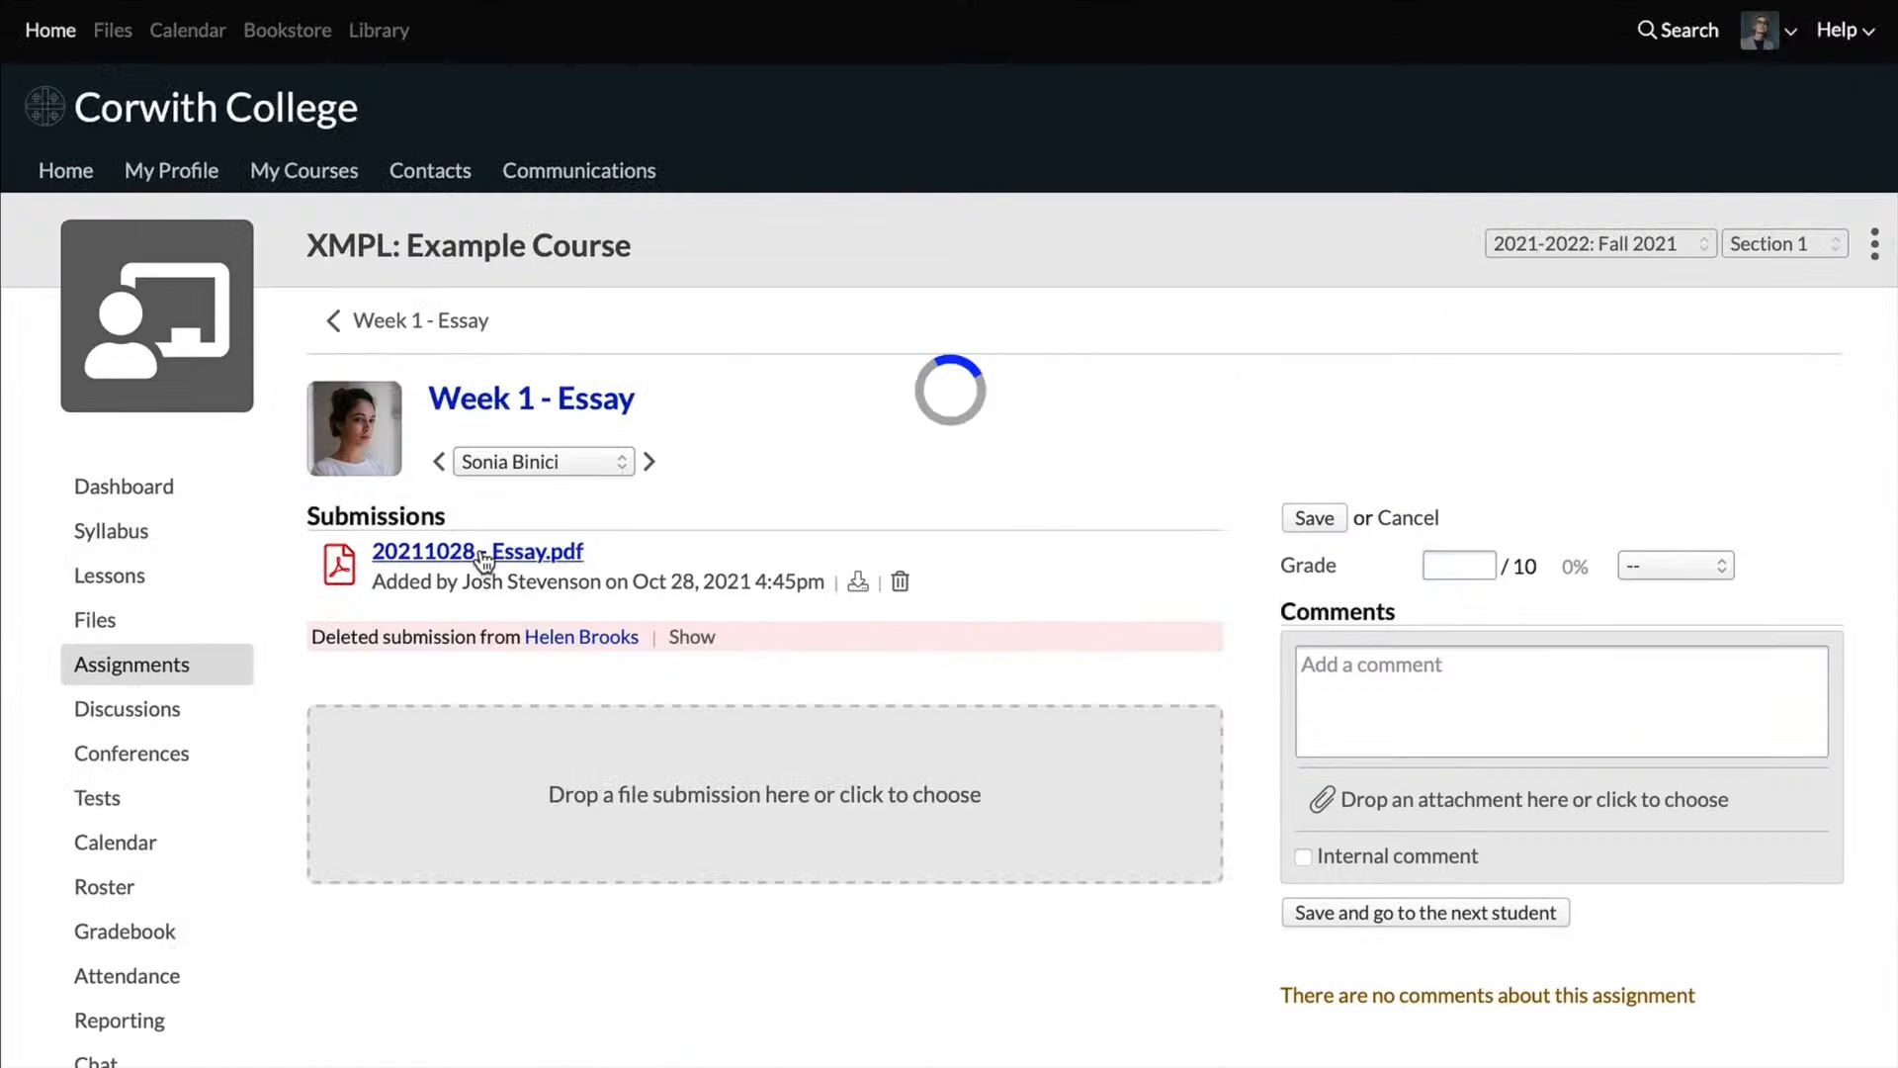
{"action": "scroll", "coordinate": [480, 563], "scroll_direction": "down", "scroll_amount": 3}
{"action": "scroll", "coordinate": [480, 550], "scroll_direction": "down", "scroll_amount": 3}
{"action": "scroll", "coordinate": [480, 563], "scroll_direction": "up", "scroll_amount": 3}
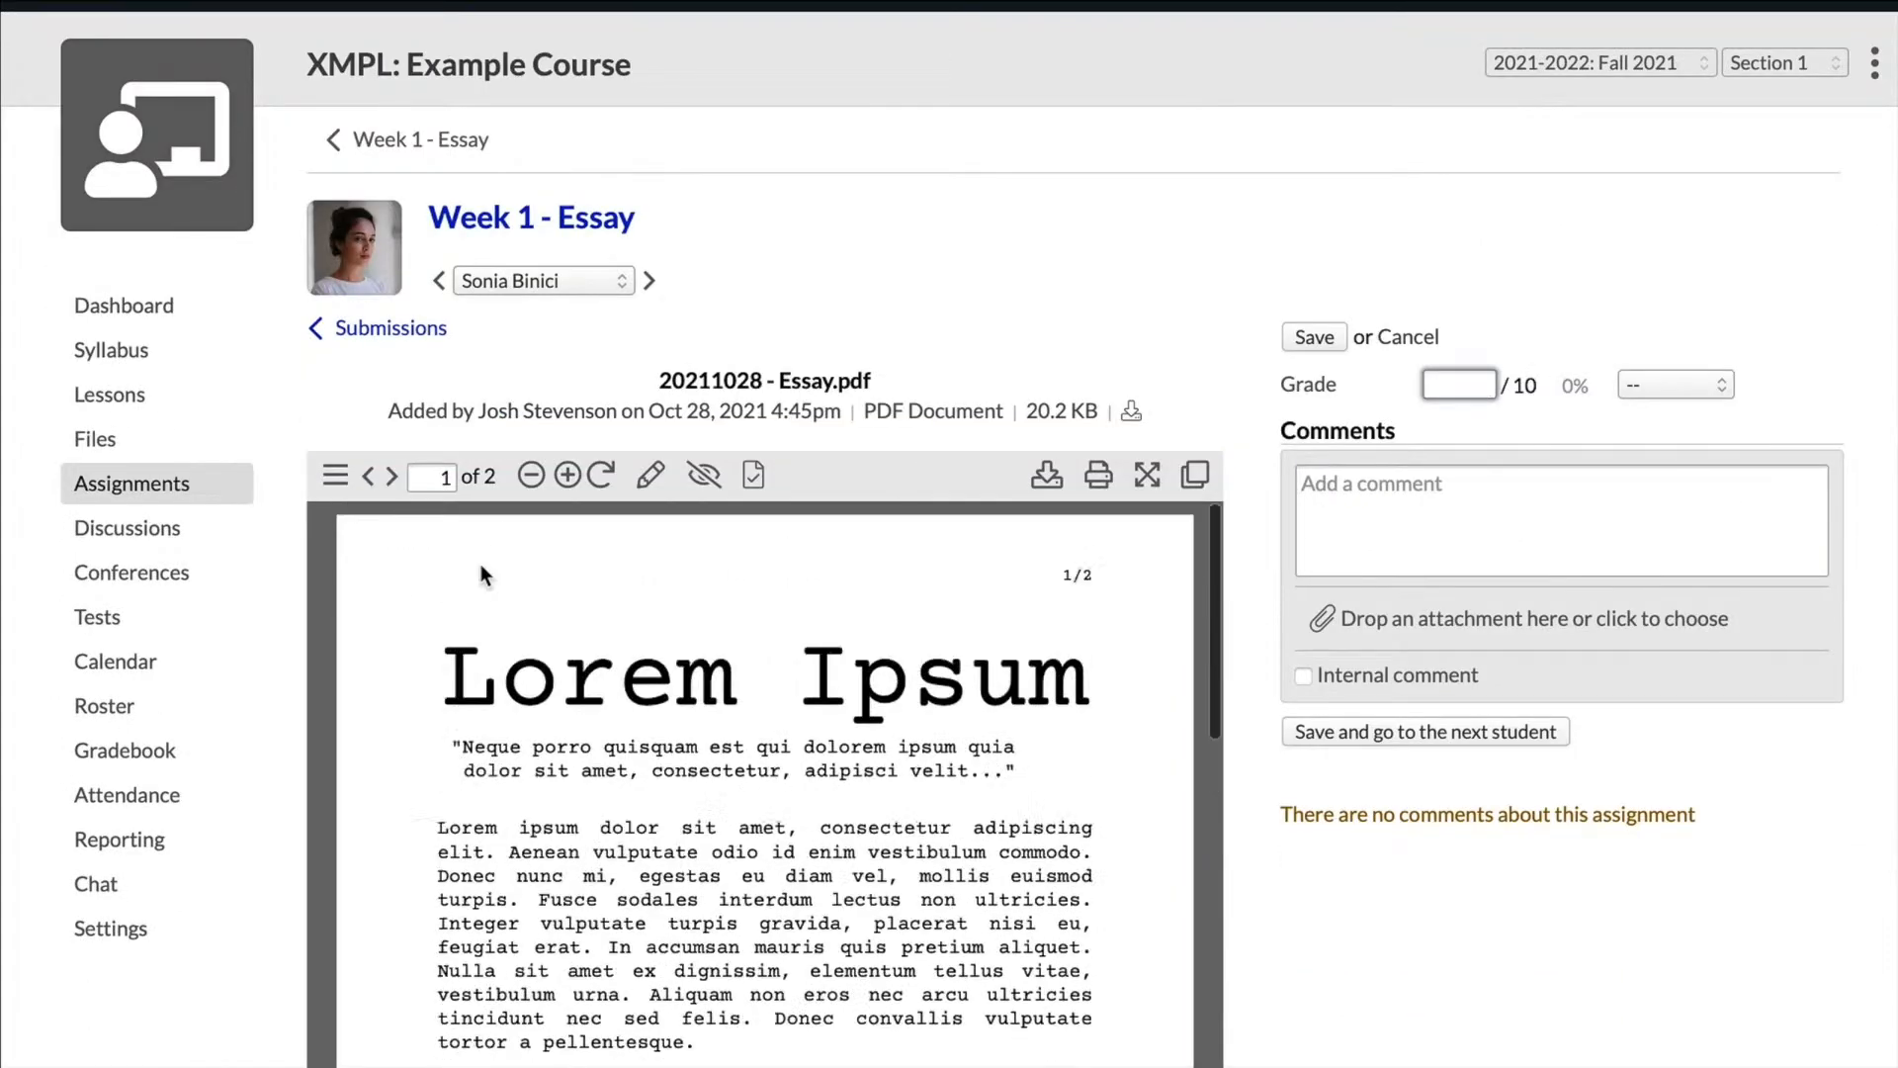
{"action": "scroll", "coordinate": [1510, 752], "scroll_direction": "down", "scroll_amount": 1}
{"action": "scroll", "coordinate": [1510, 868], "scroll_direction": "down", "scroll_amount": 3}
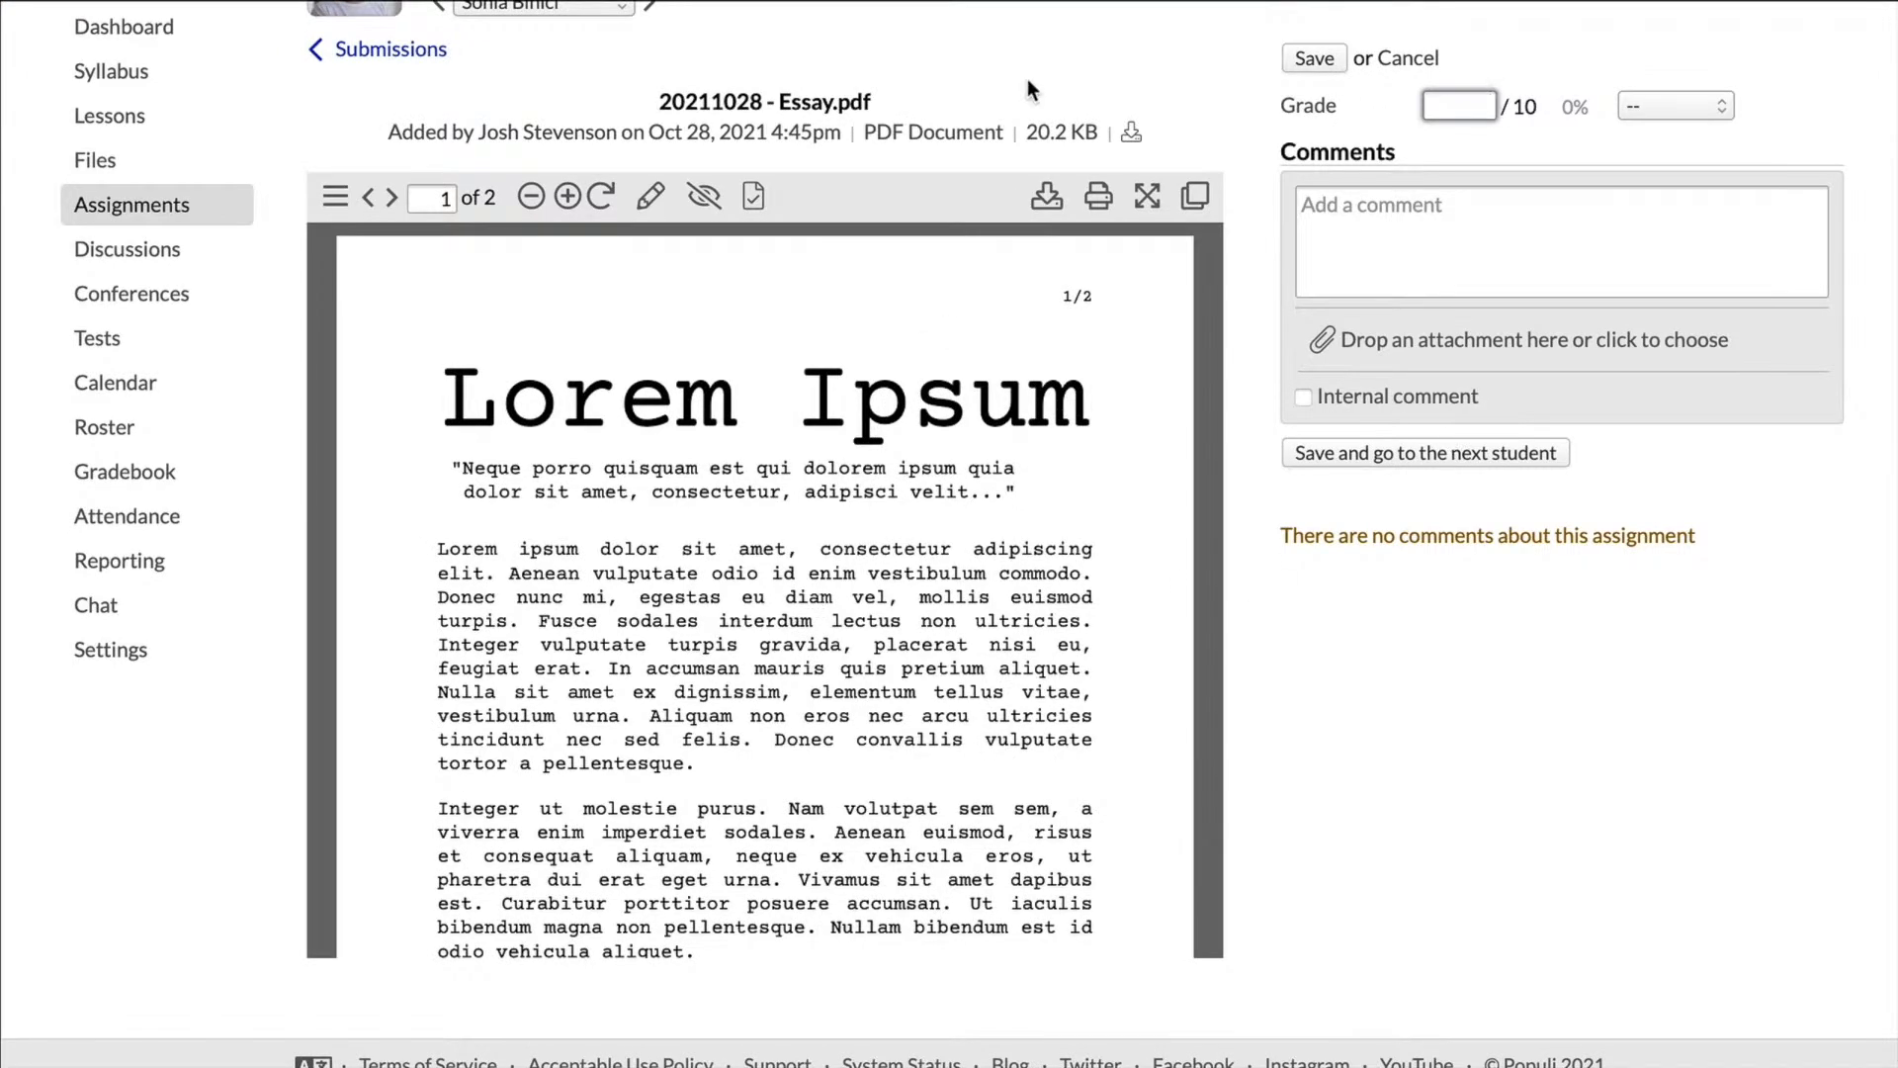
{"action": "scroll", "coordinate": [1046, 261], "scroll_direction": "up", "scroll_amount": 5}
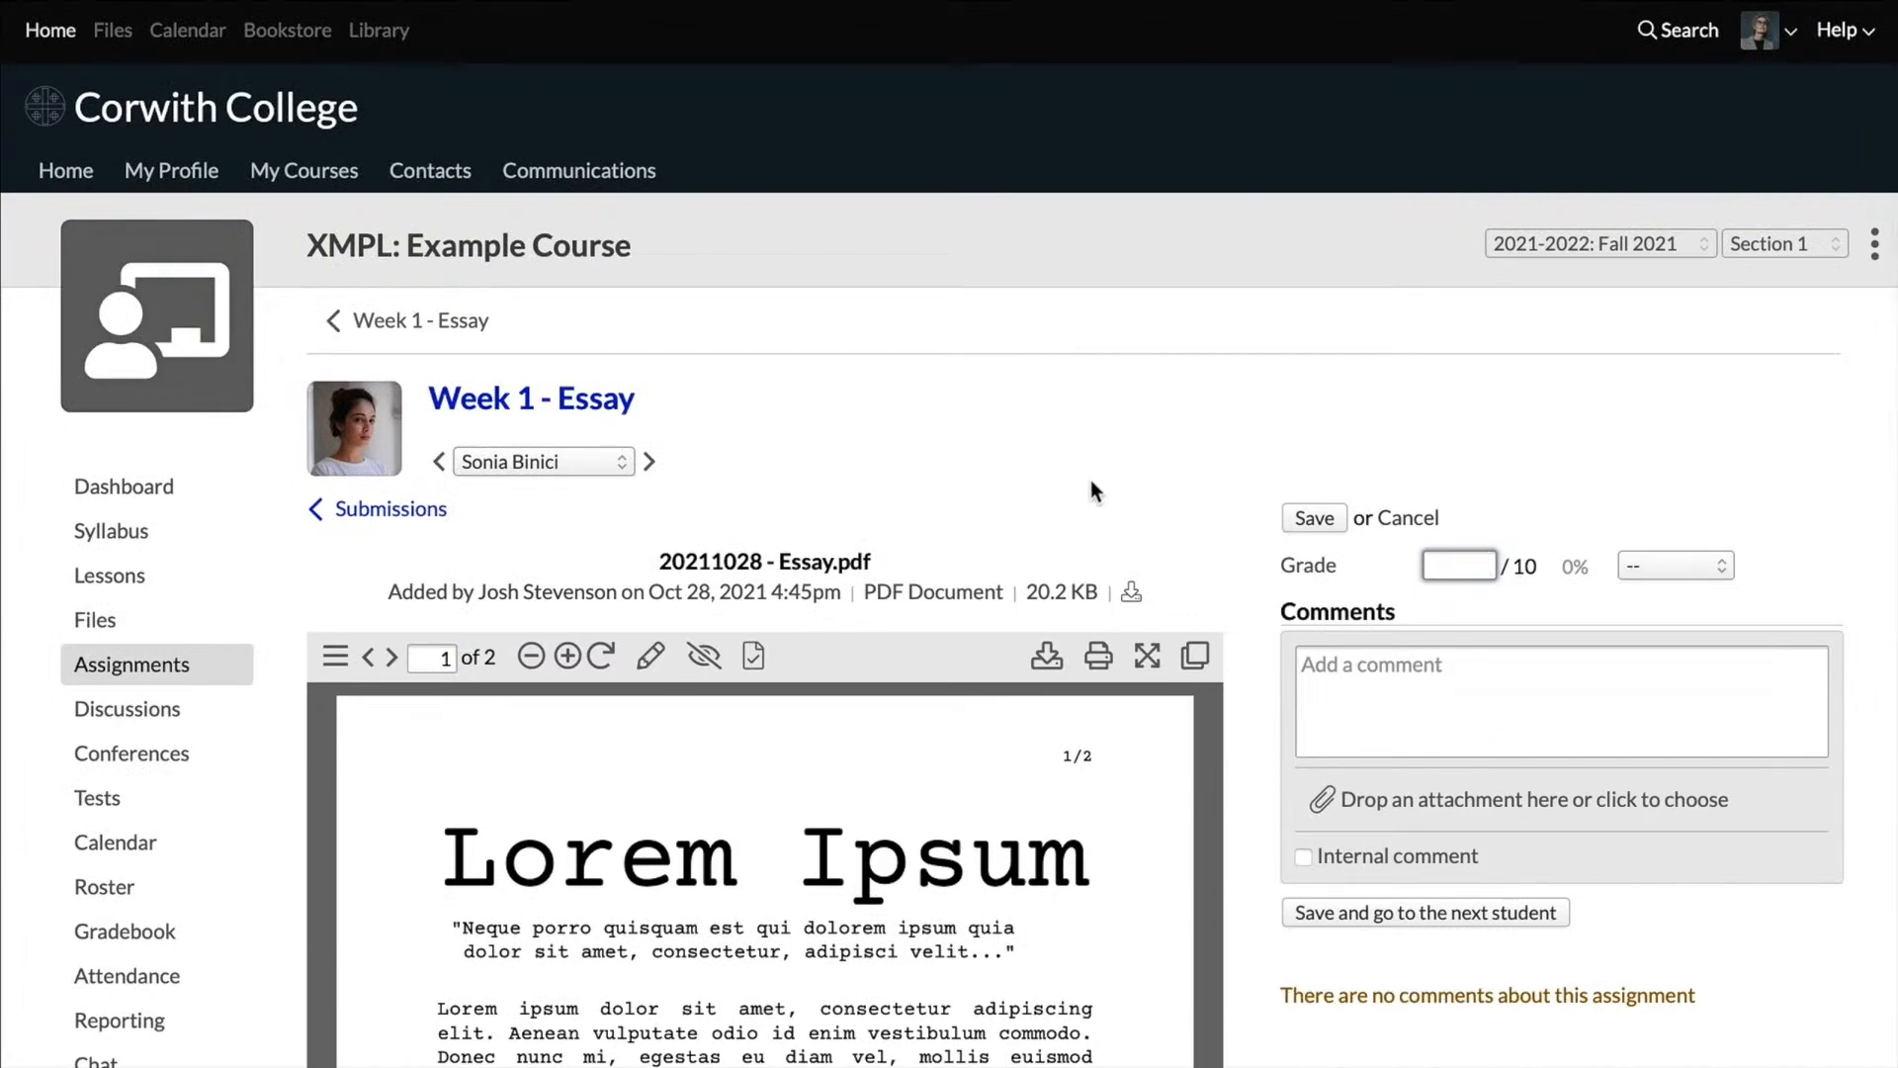
Step: Return to the Week 1 - Essay overview, visit the course's assignments list, and reopen the essay assignment from it
{"action": "left_click", "coordinate": [550, 400]}
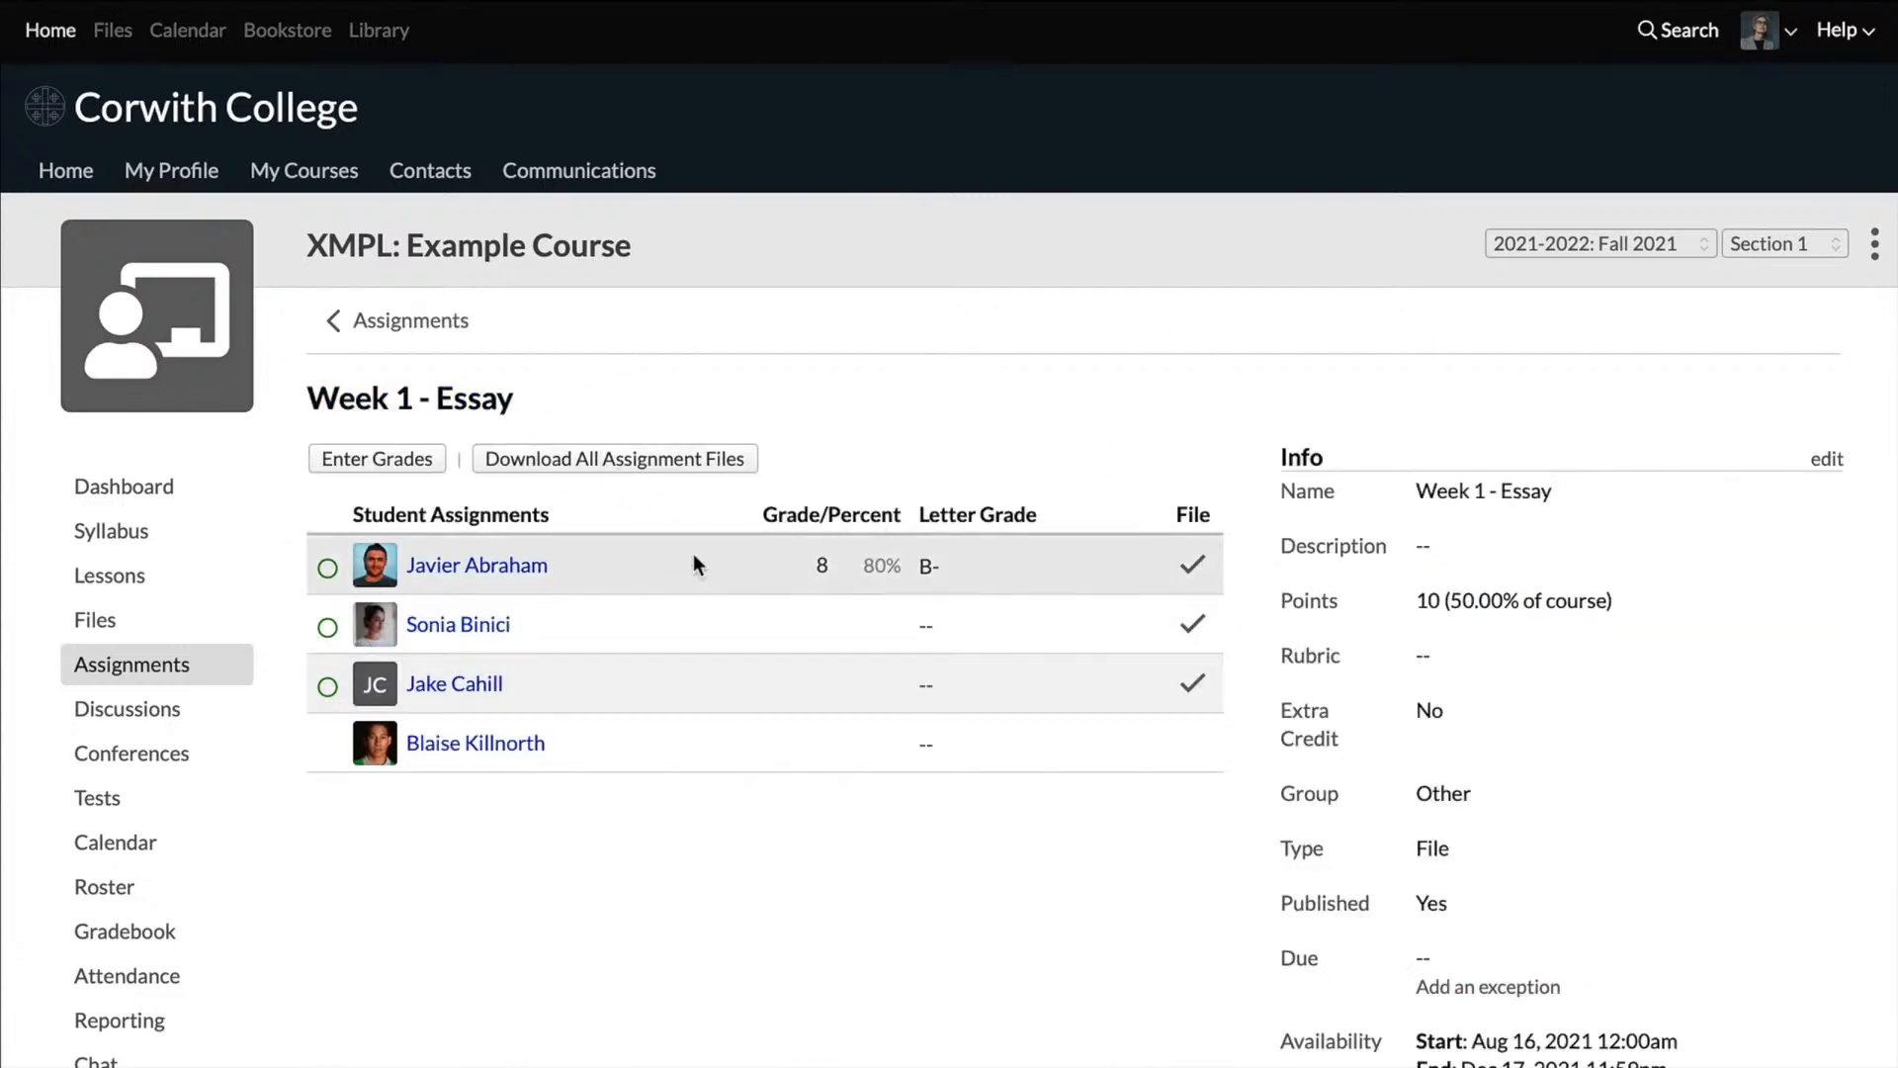
{"action": "left_click", "coordinate": [188, 660]}
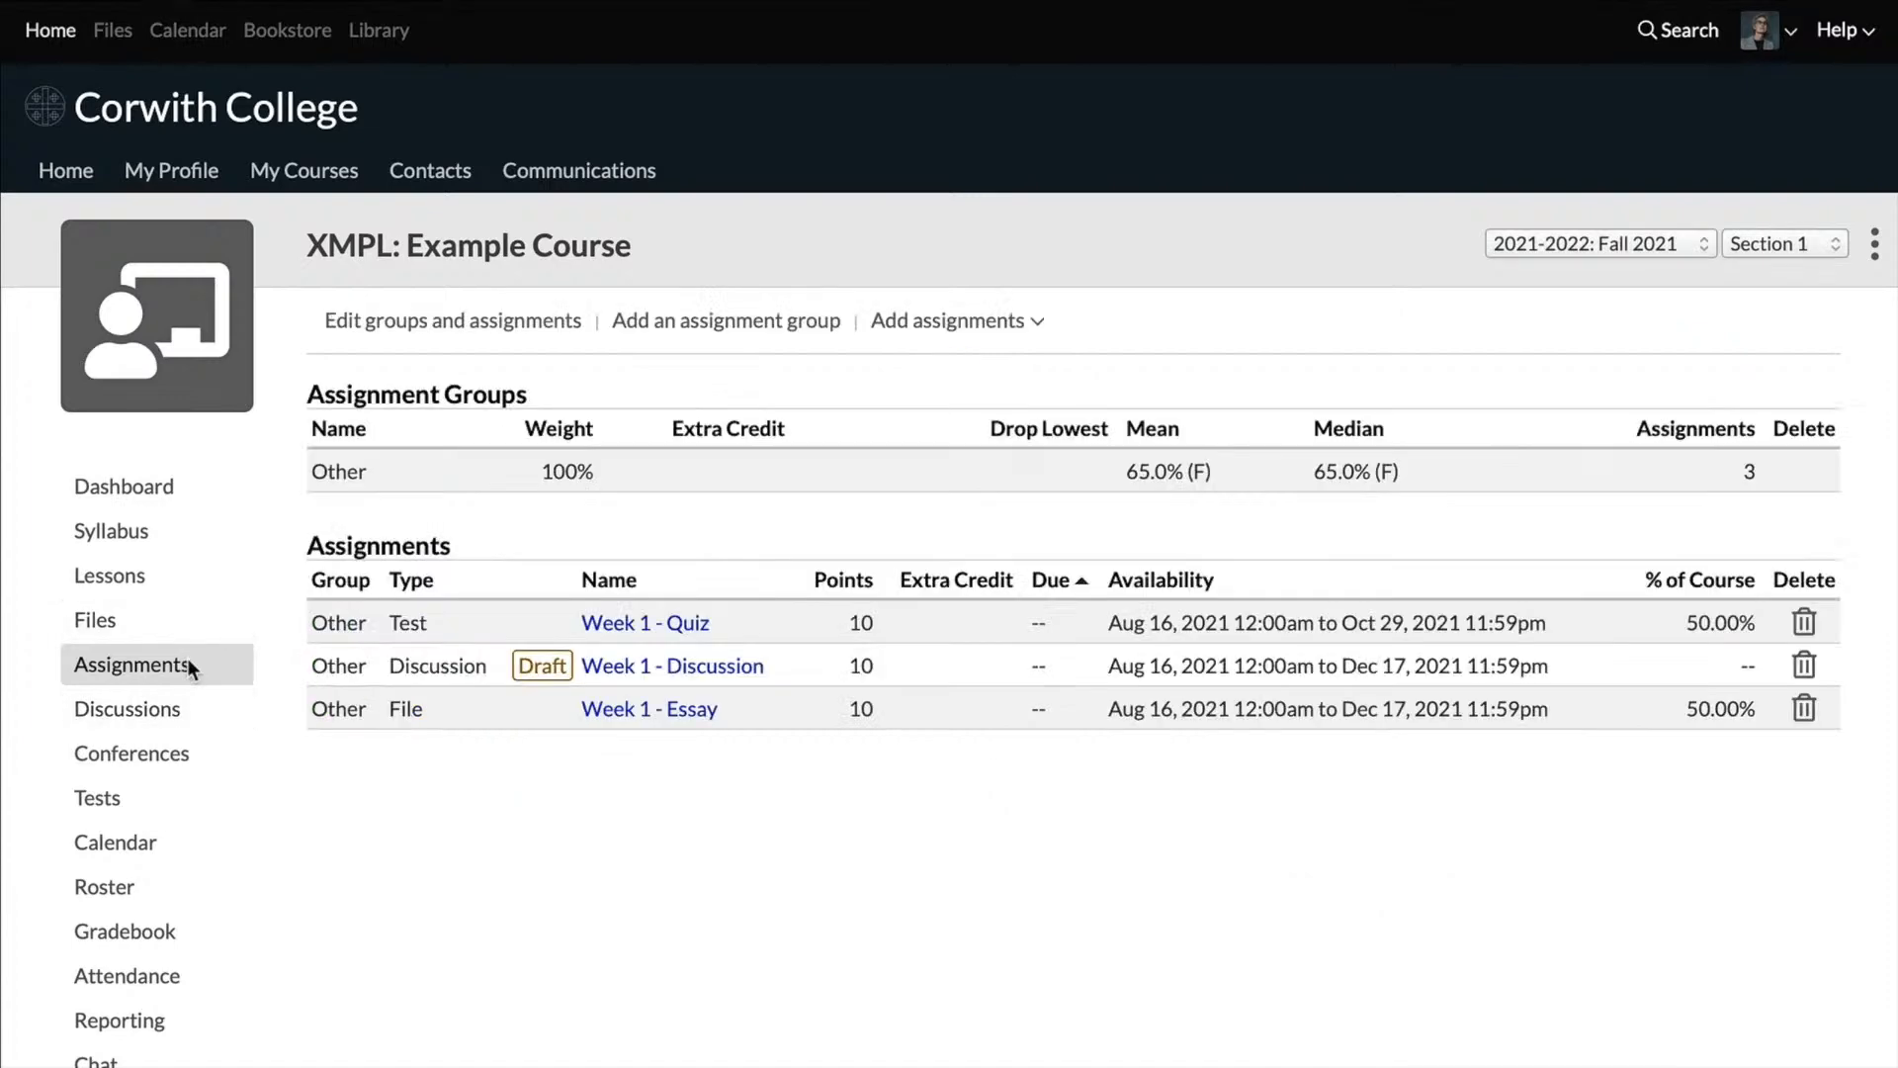
{"action": "left_click", "coordinate": [662, 710]}
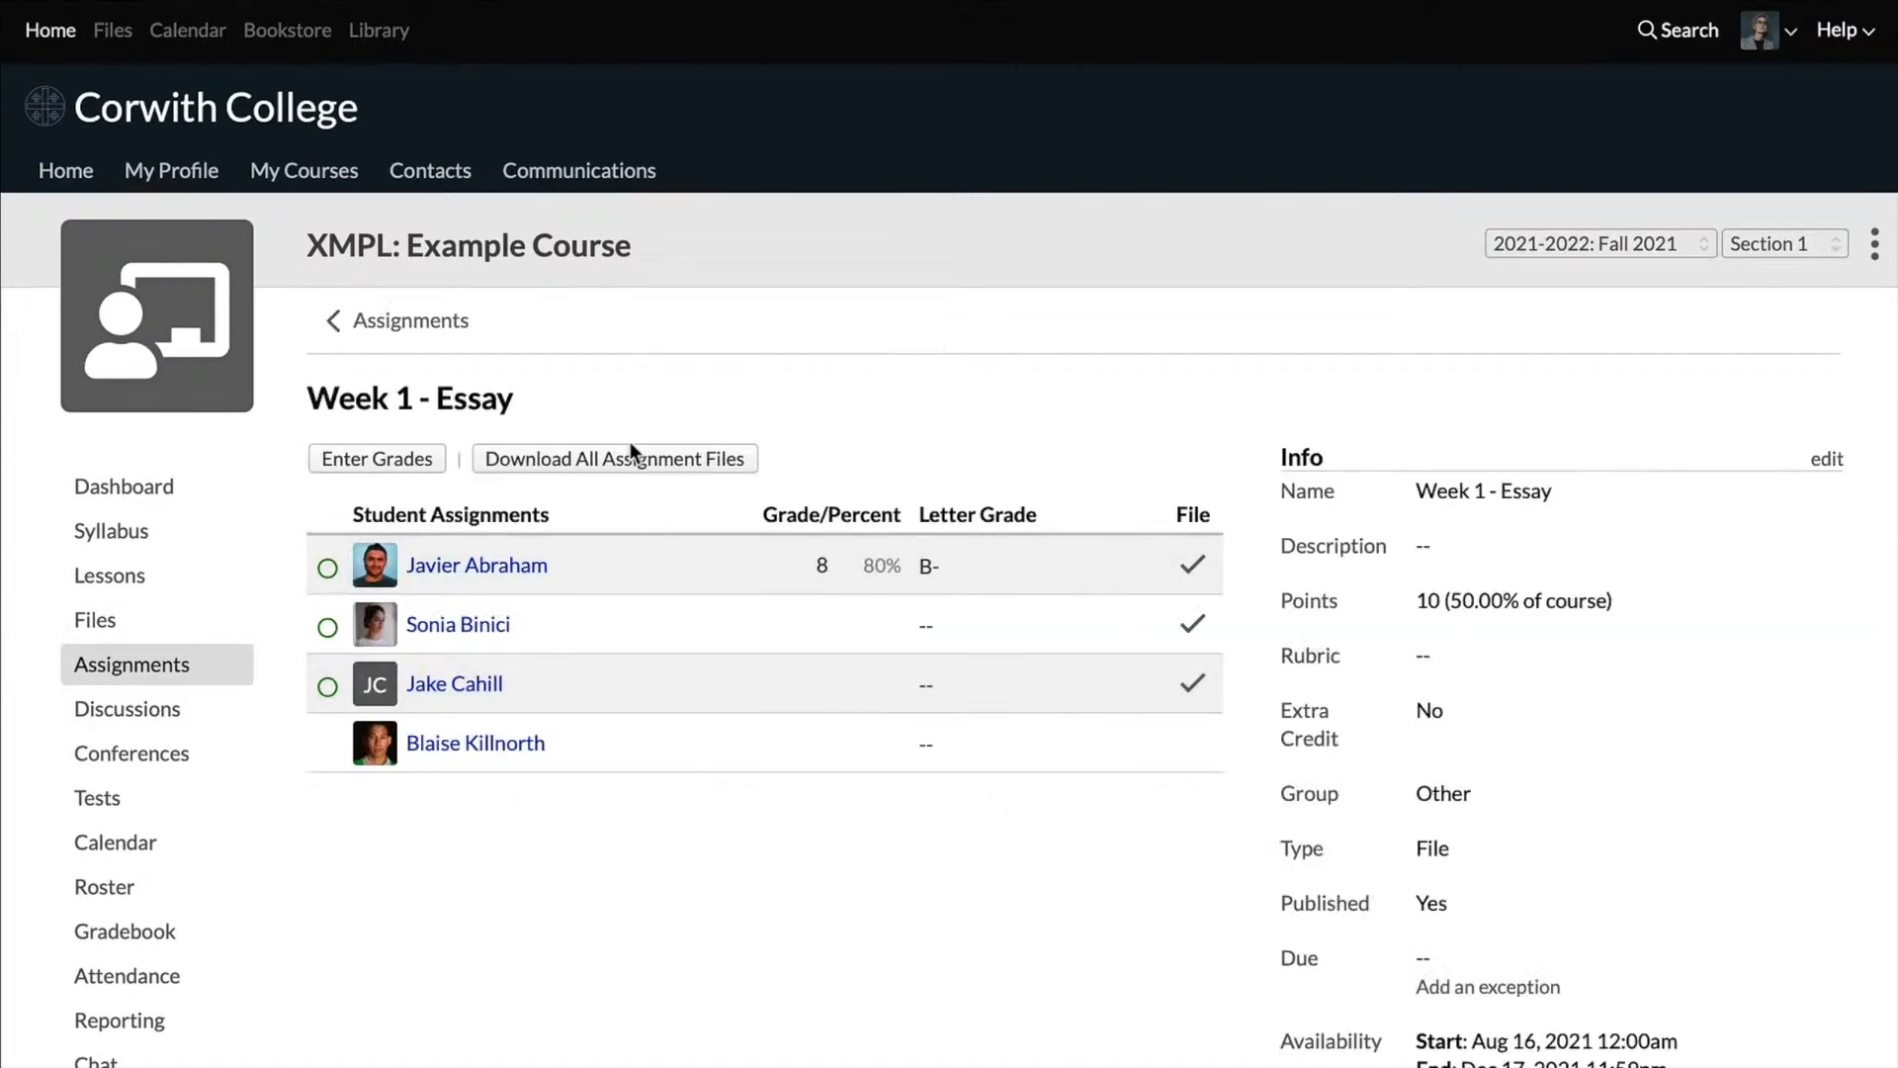
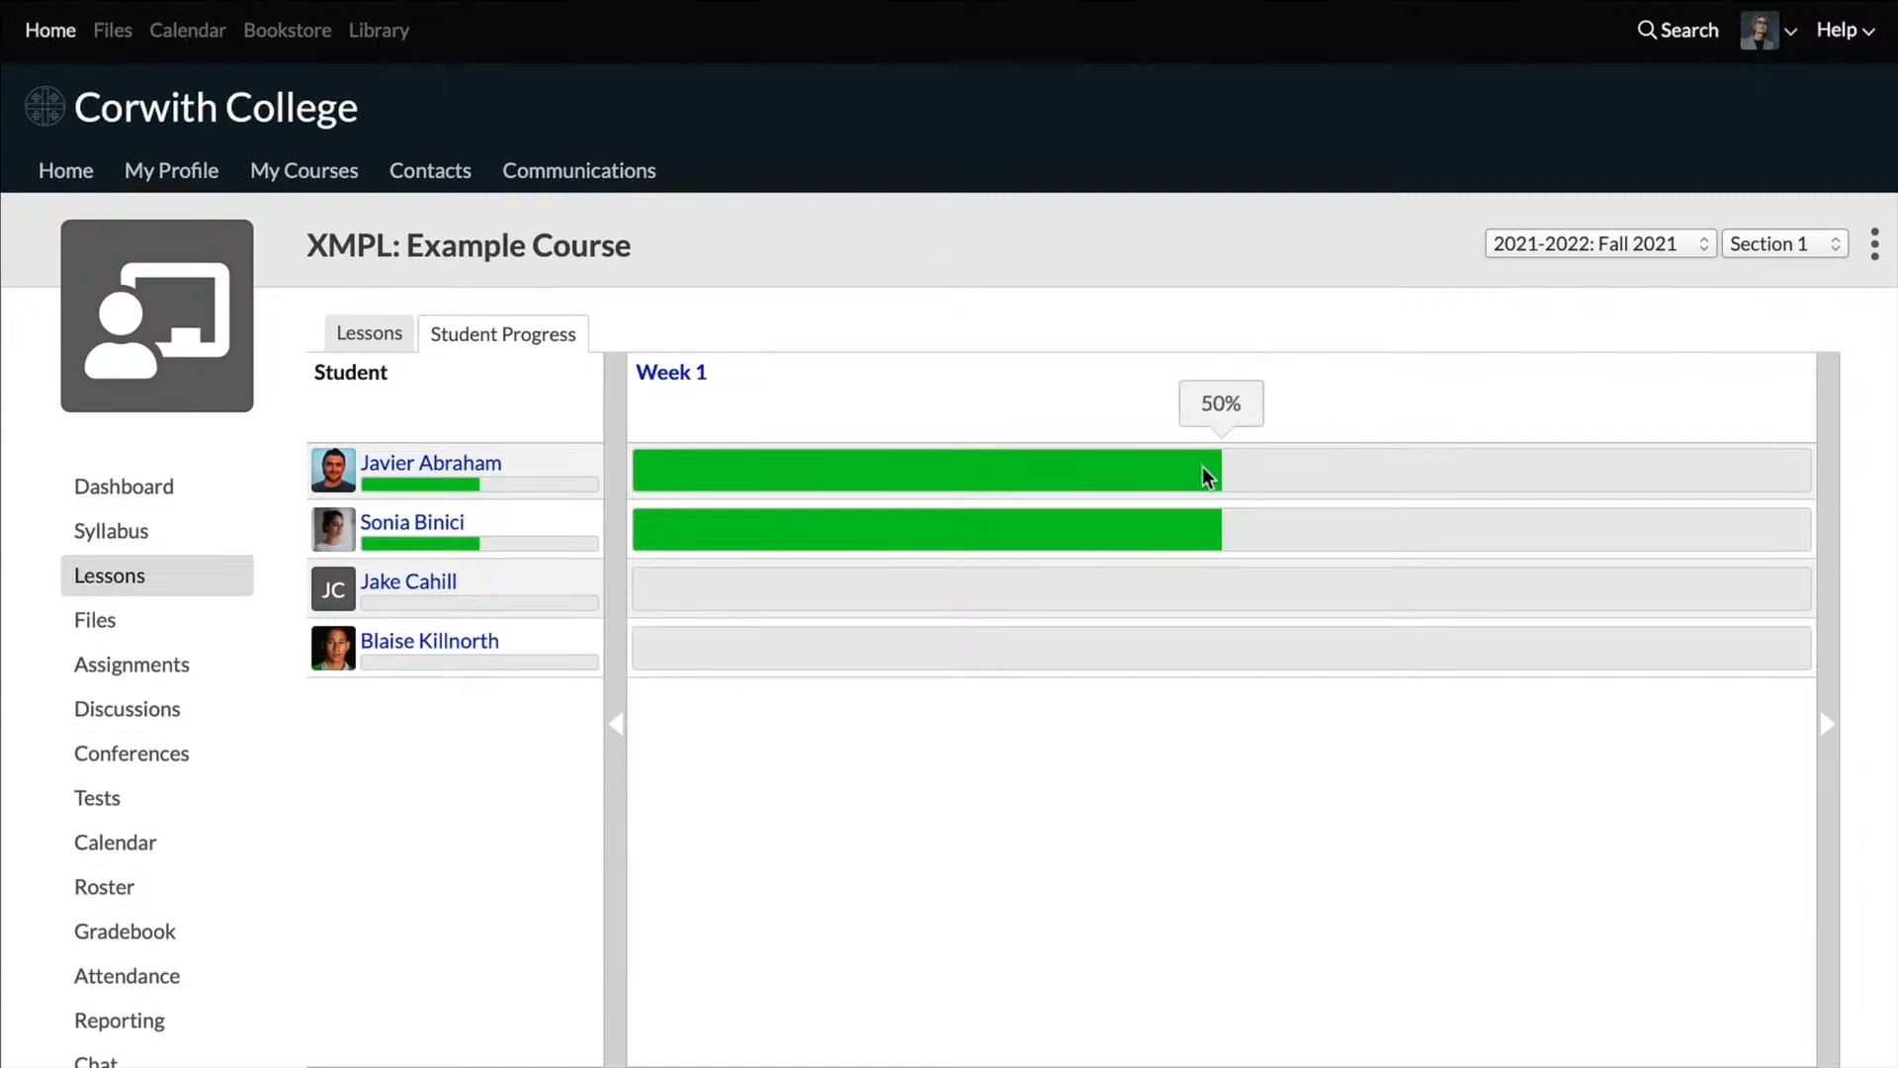
Step: Check the students' Week 1 lesson progress and open the first student's Week 1 completion details
{"action": "mouse_move", "coordinate": [1196, 537]}
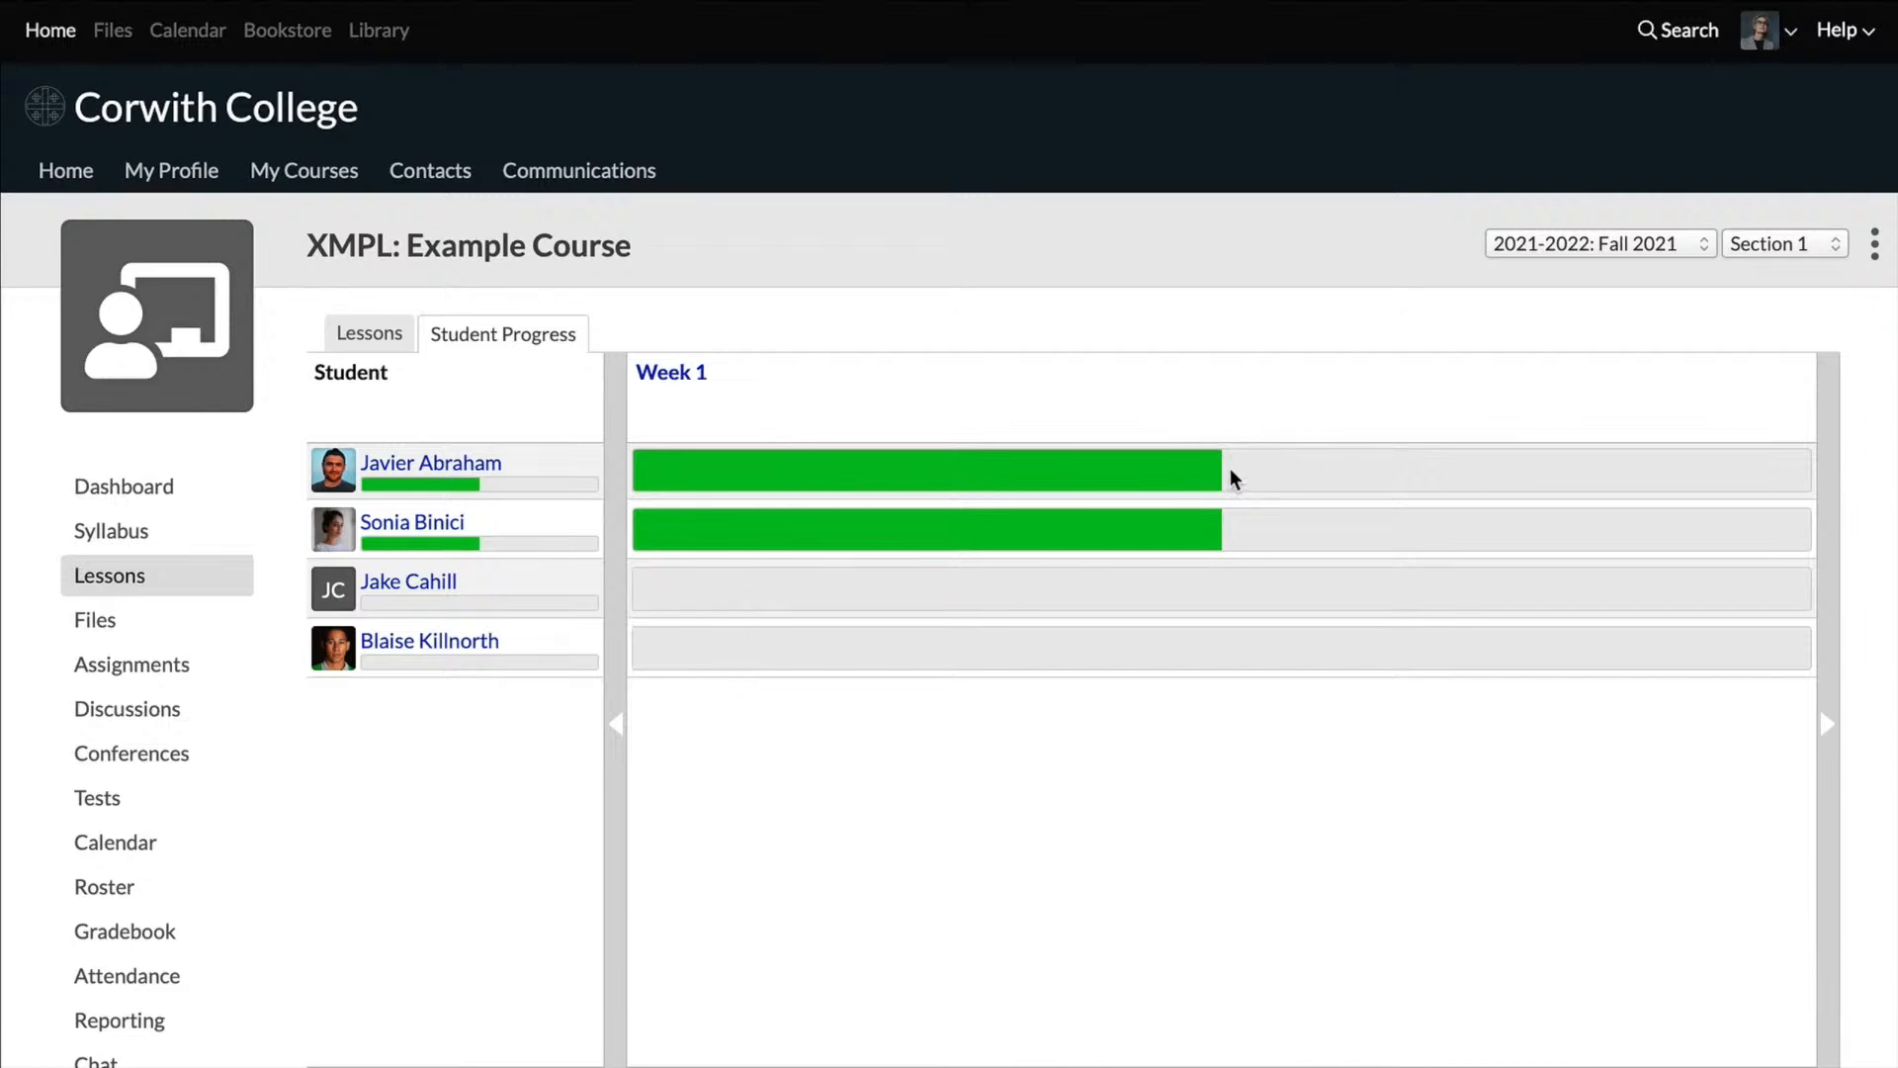
{"action": "mouse_move", "coordinate": [1200, 465]}
{"action": "left_click", "coordinate": [479, 464]}
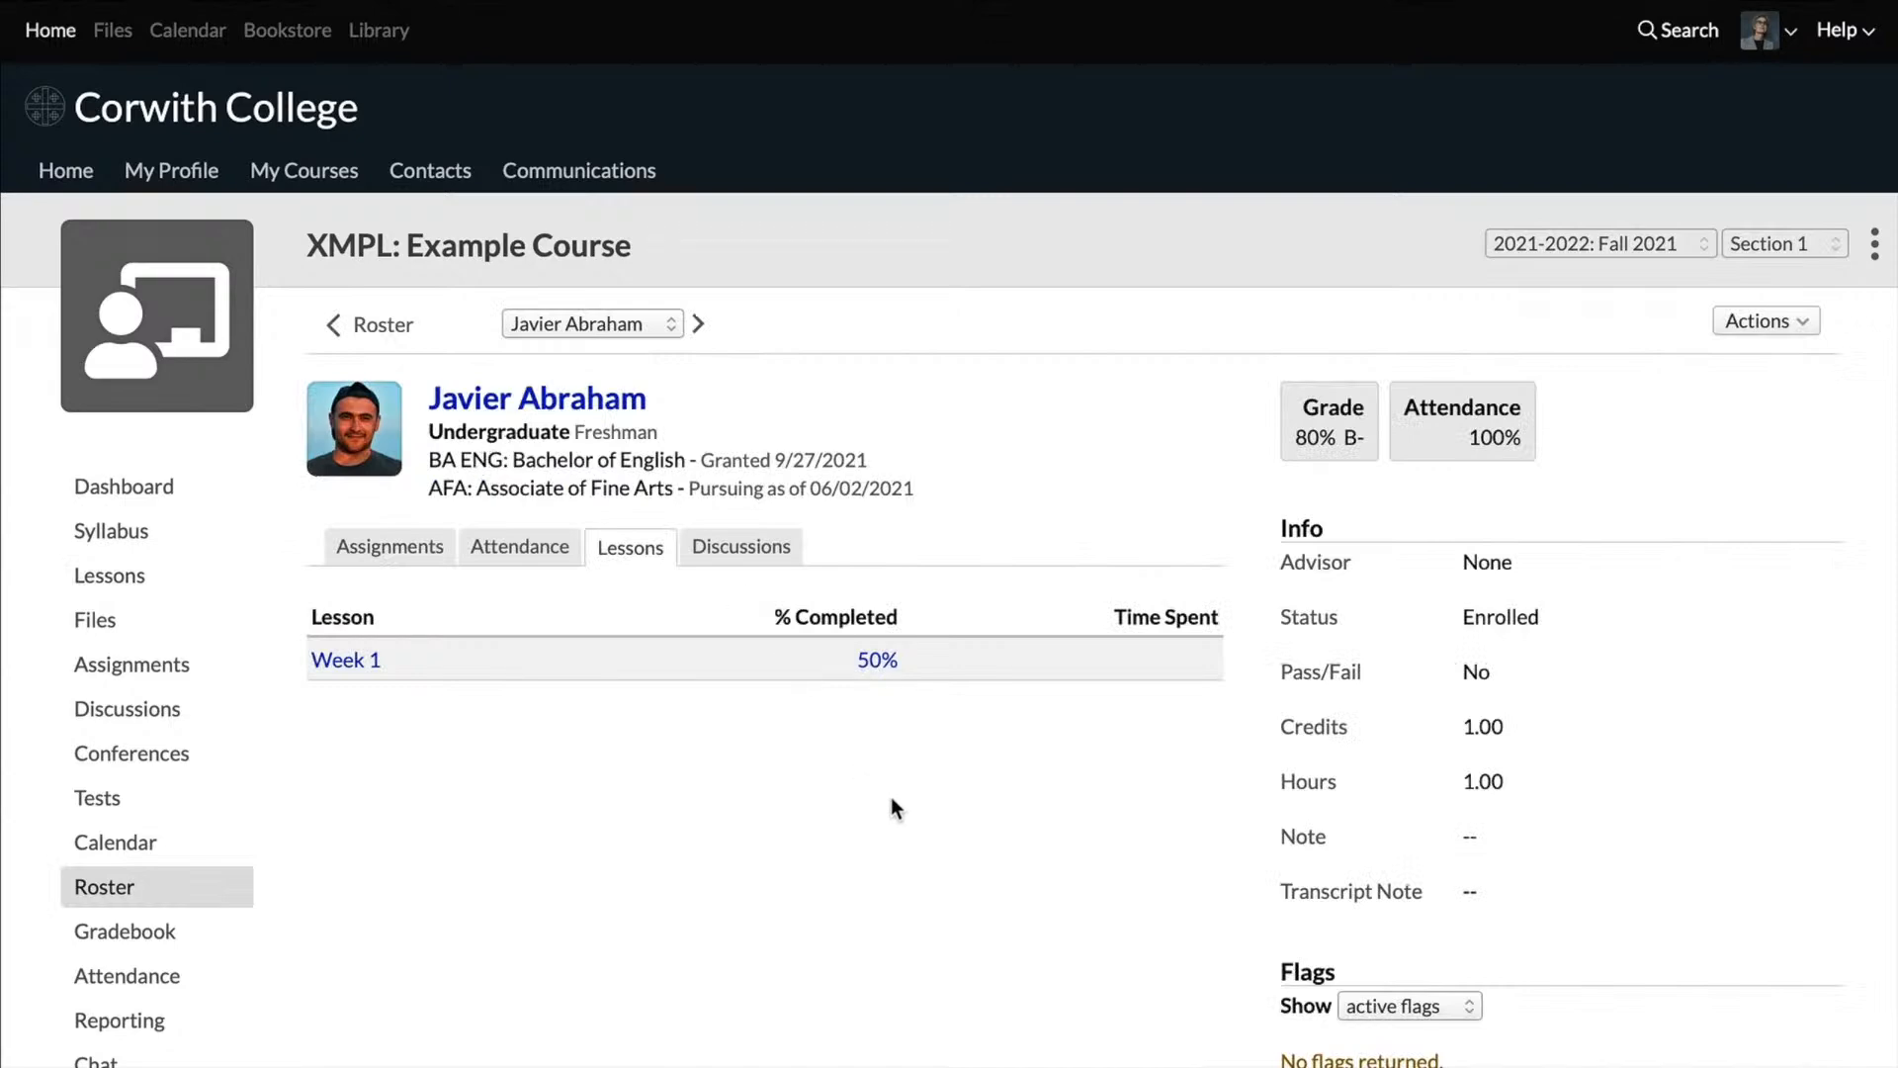
{"action": "left_click", "coordinate": [877, 660]}
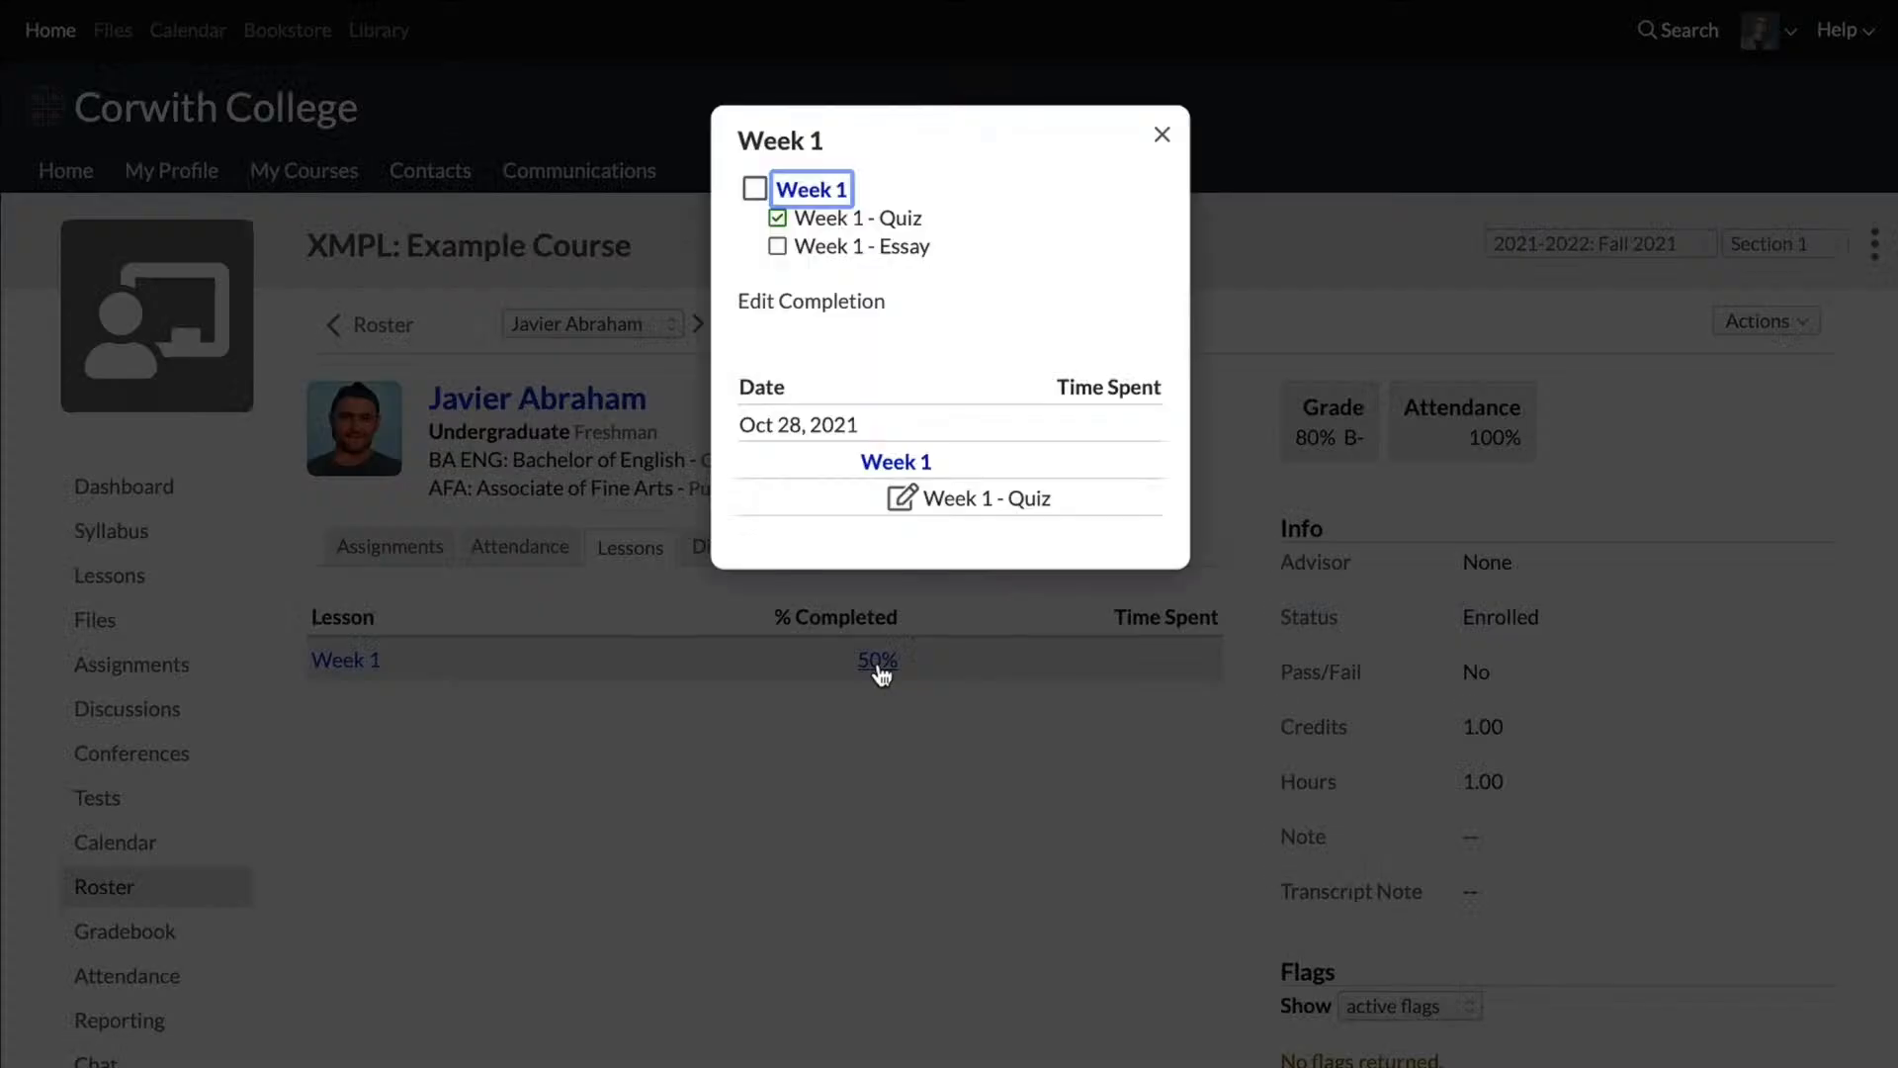
Step: Mark the whole Week 1 lesson as completed for the first student, save it, and return to the class's lesson progress overview
{"action": "left_click", "coordinate": [797, 302]}
{"action": "left_click", "coordinate": [747, 190]}
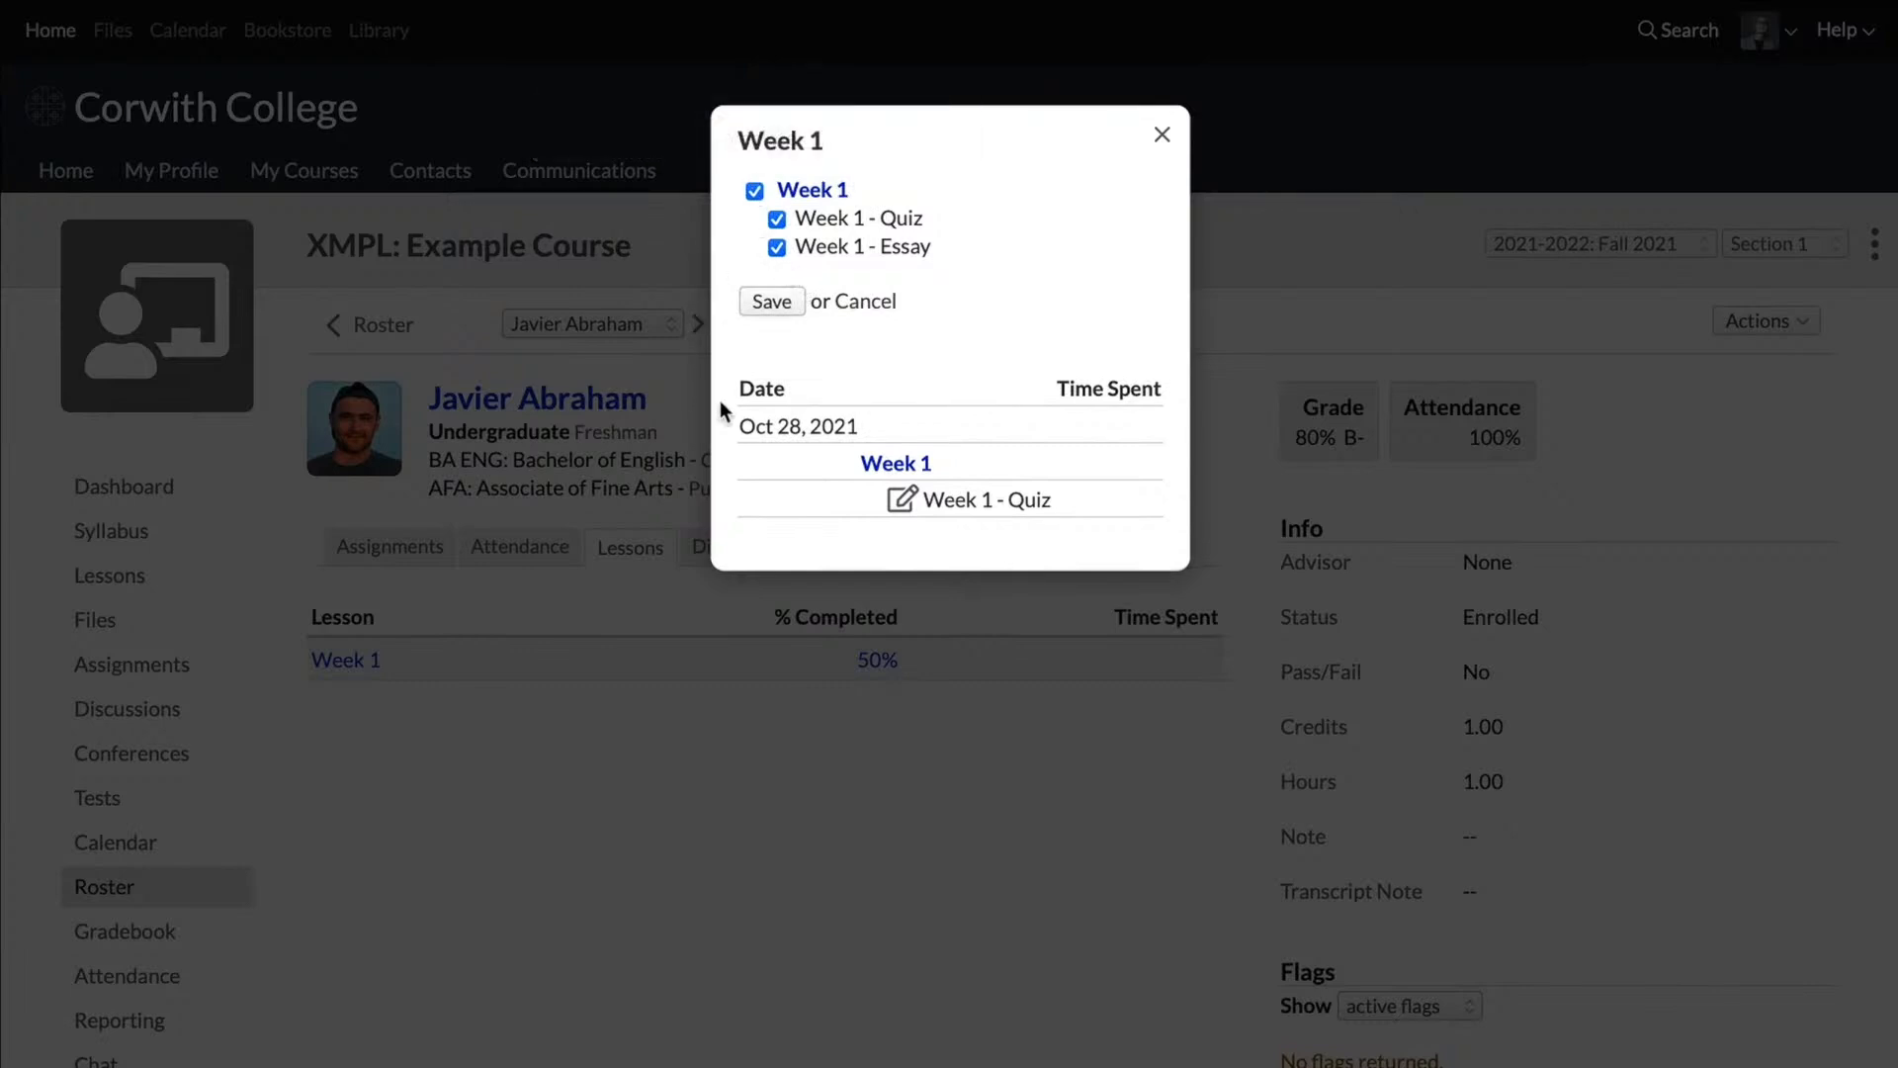
{"action": "left_click", "coordinate": [766, 303]}
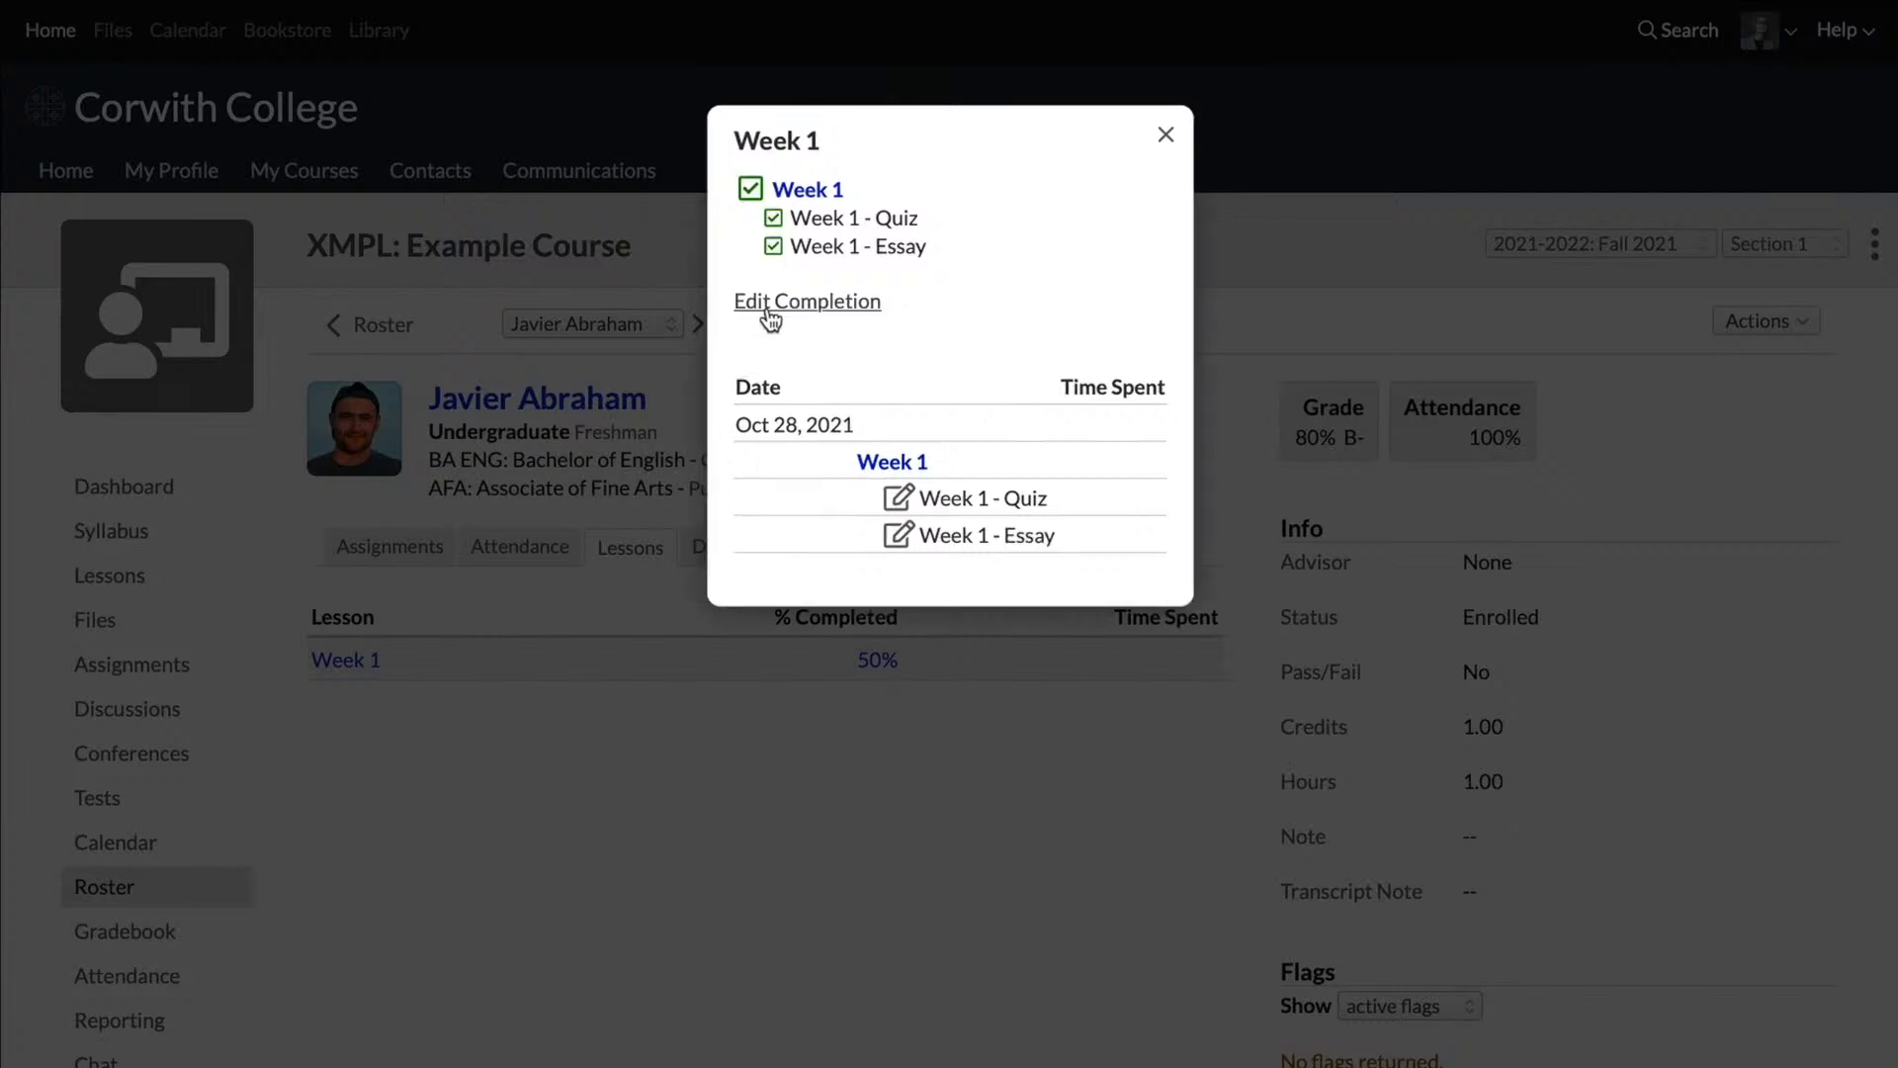
{"action": "left_click", "coordinate": [1165, 135]}
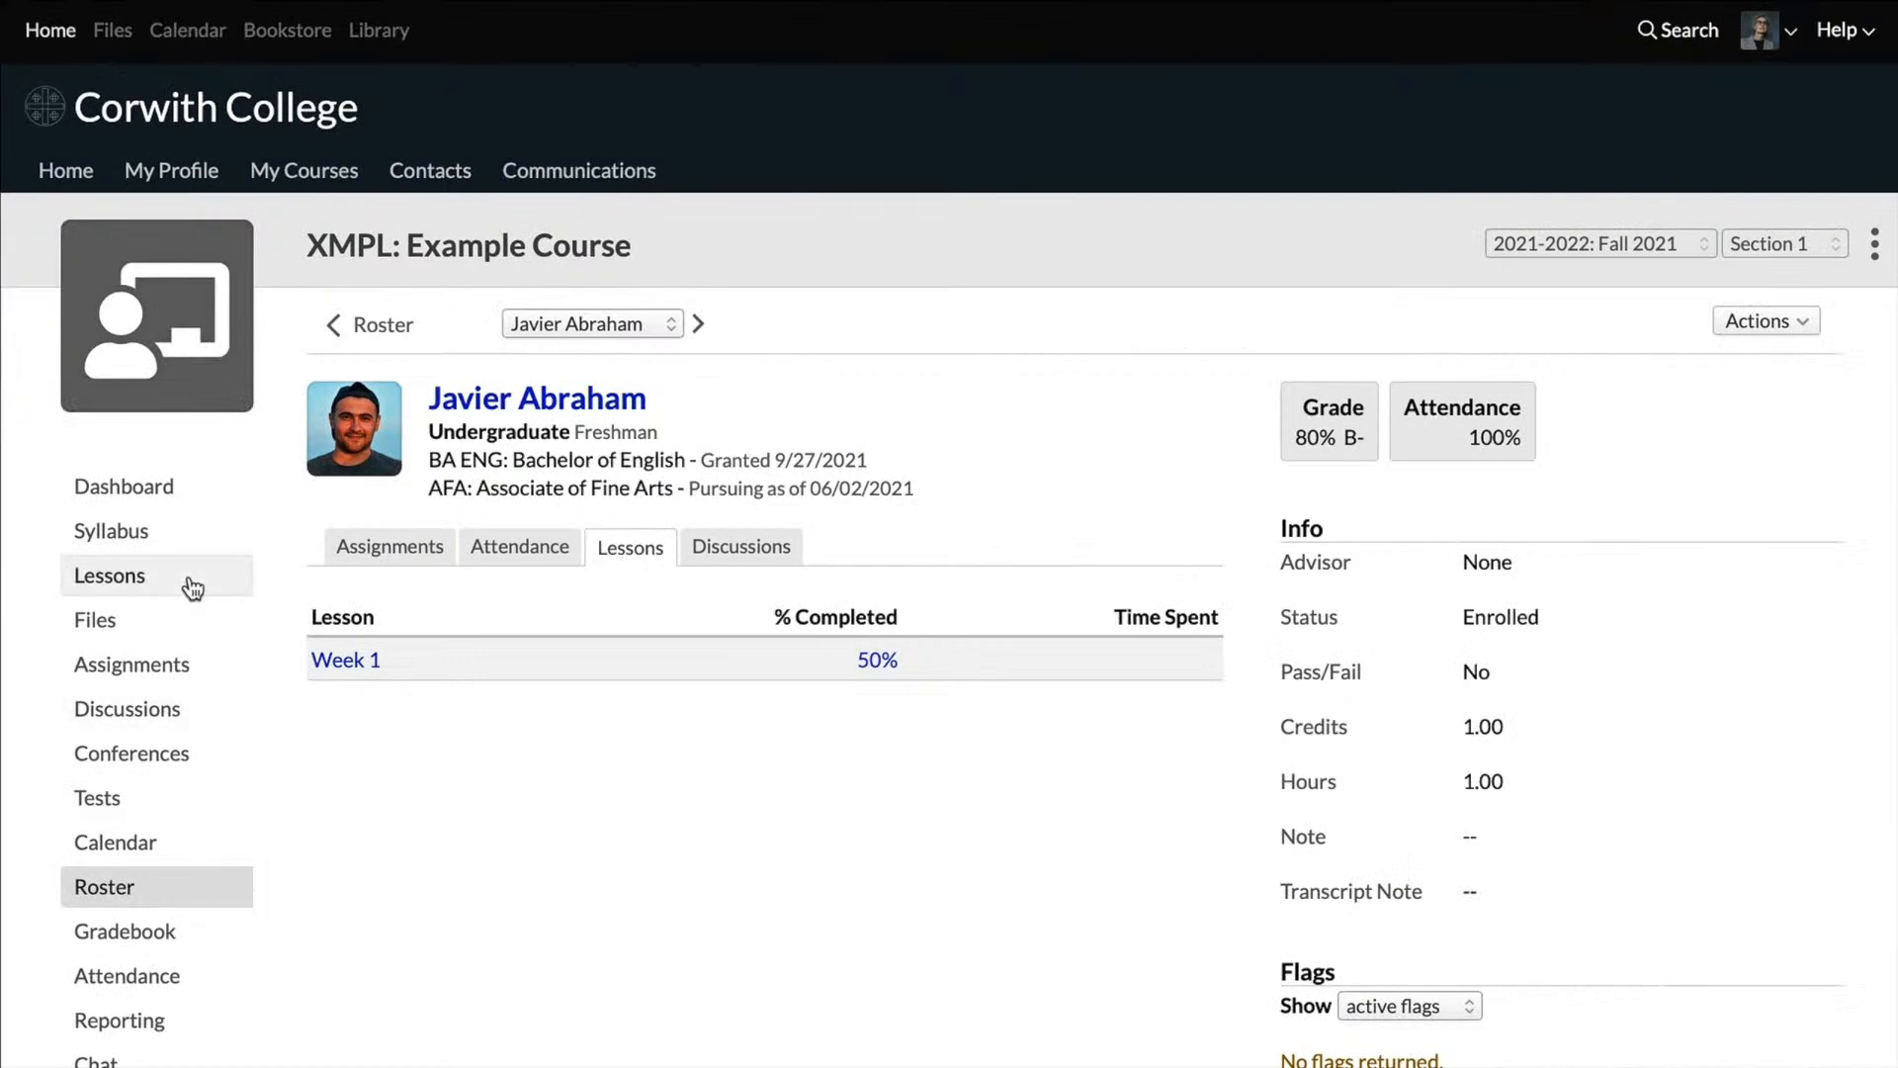
{"action": "left_click", "coordinate": [139, 579]}
{"action": "left_click", "coordinate": [518, 336]}
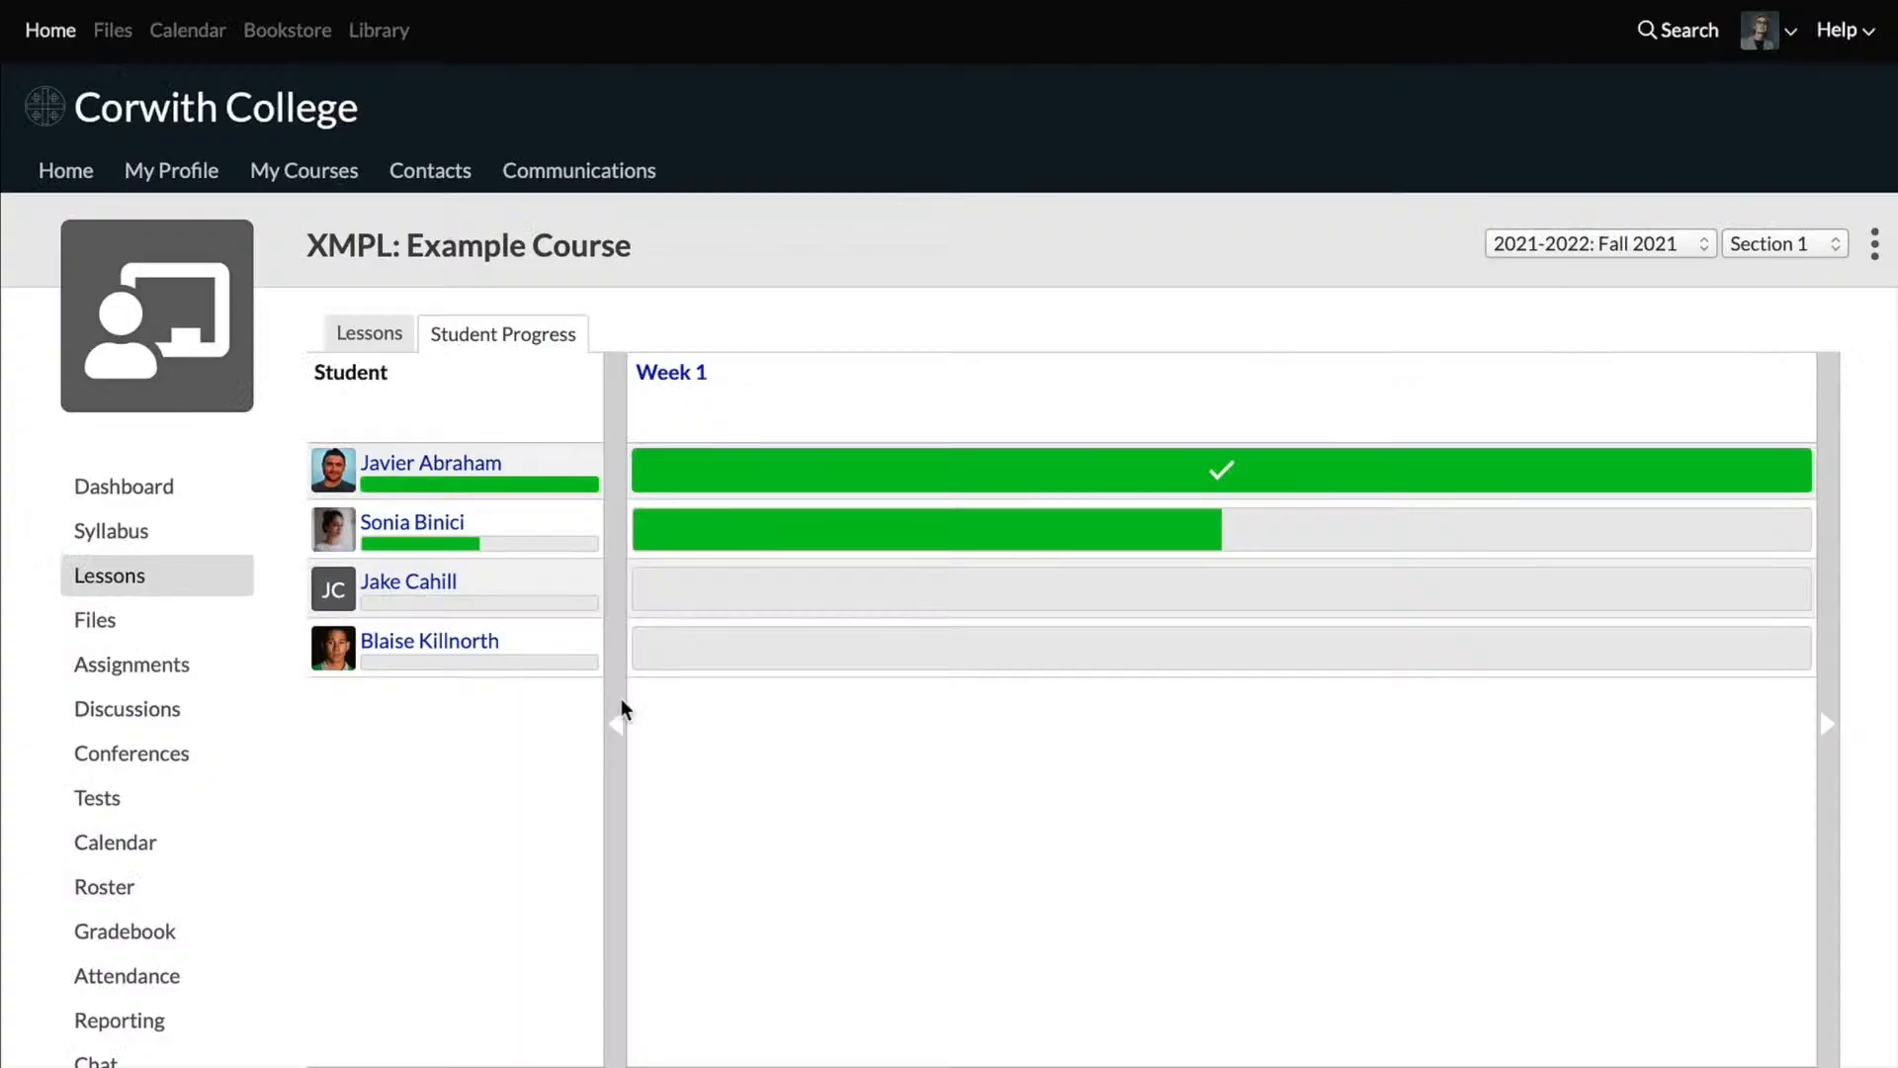
Step: Open the course reporting and look through the change log from Sep 28 to Oct 28, 2021
{"action": "scroll", "coordinate": [373, 996], "scroll_direction": "down", "scroll_amount": 1}
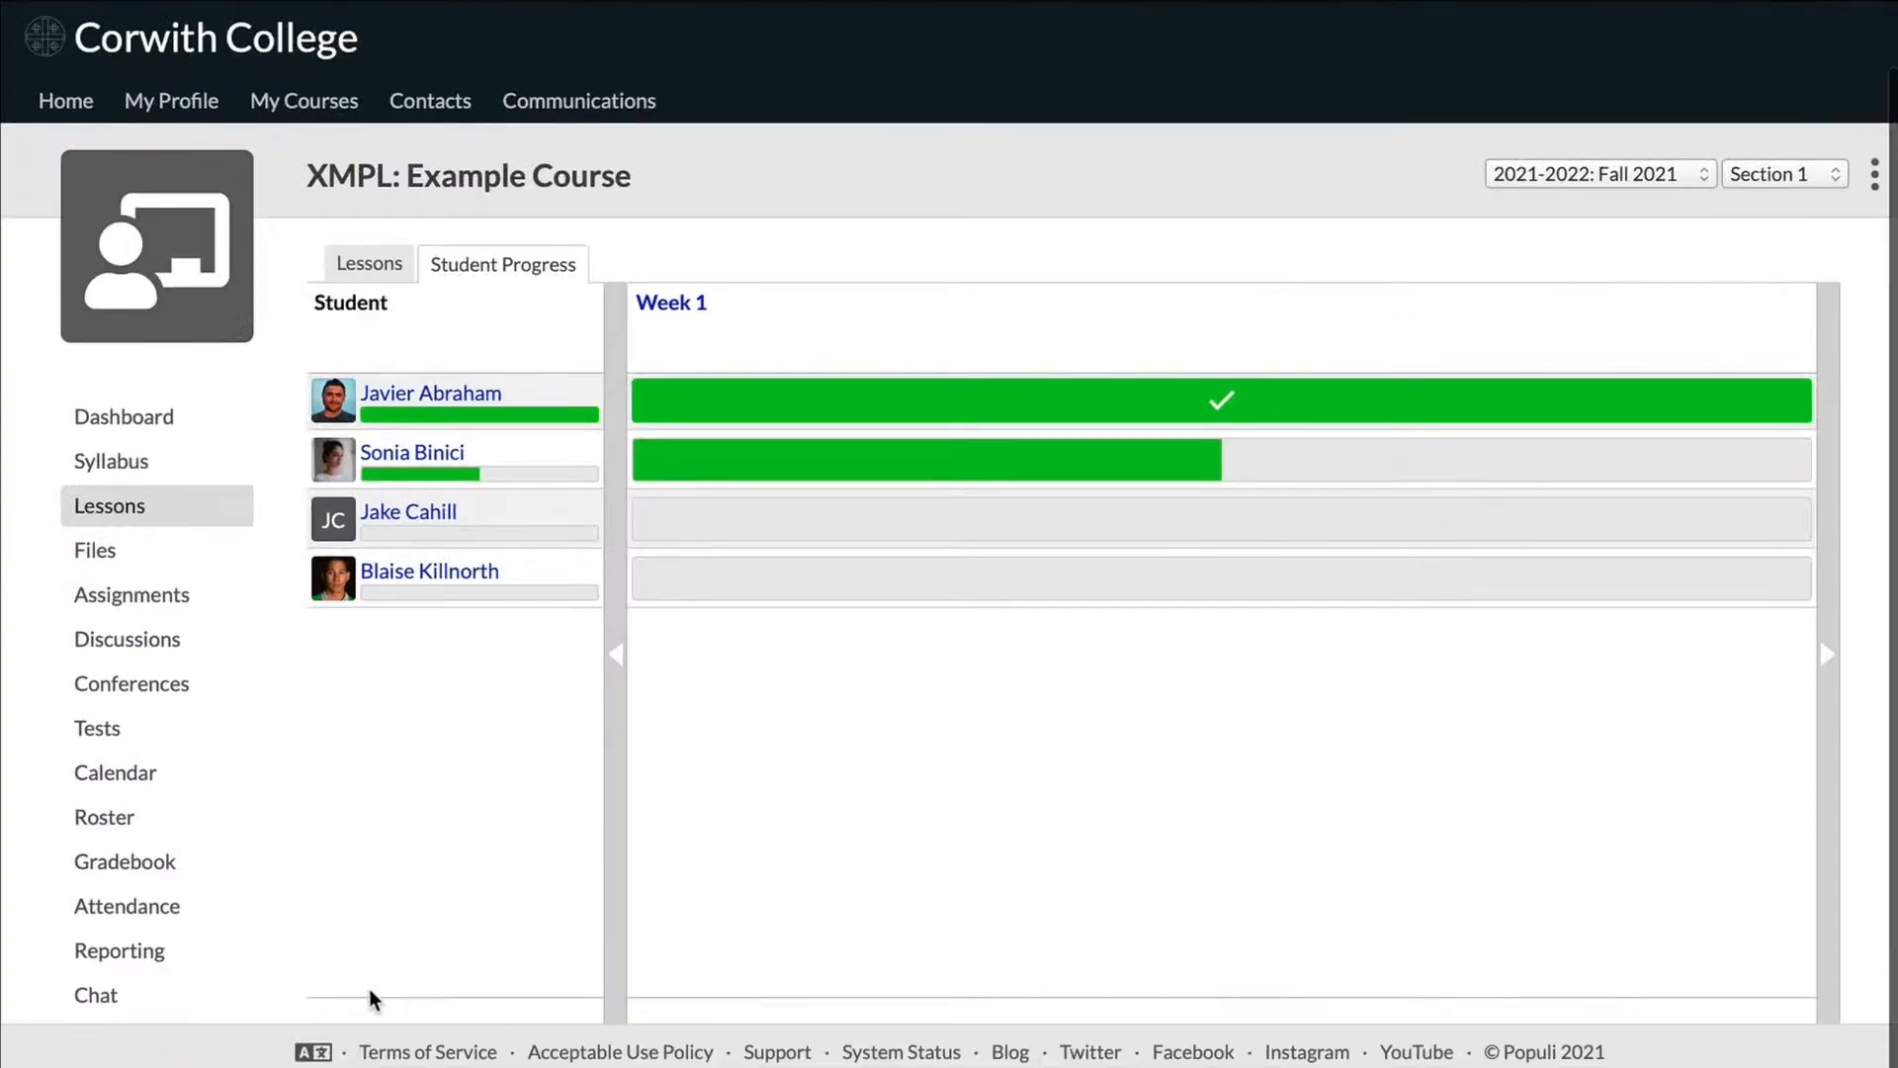
{"action": "left_click", "coordinate": [156, 953]}
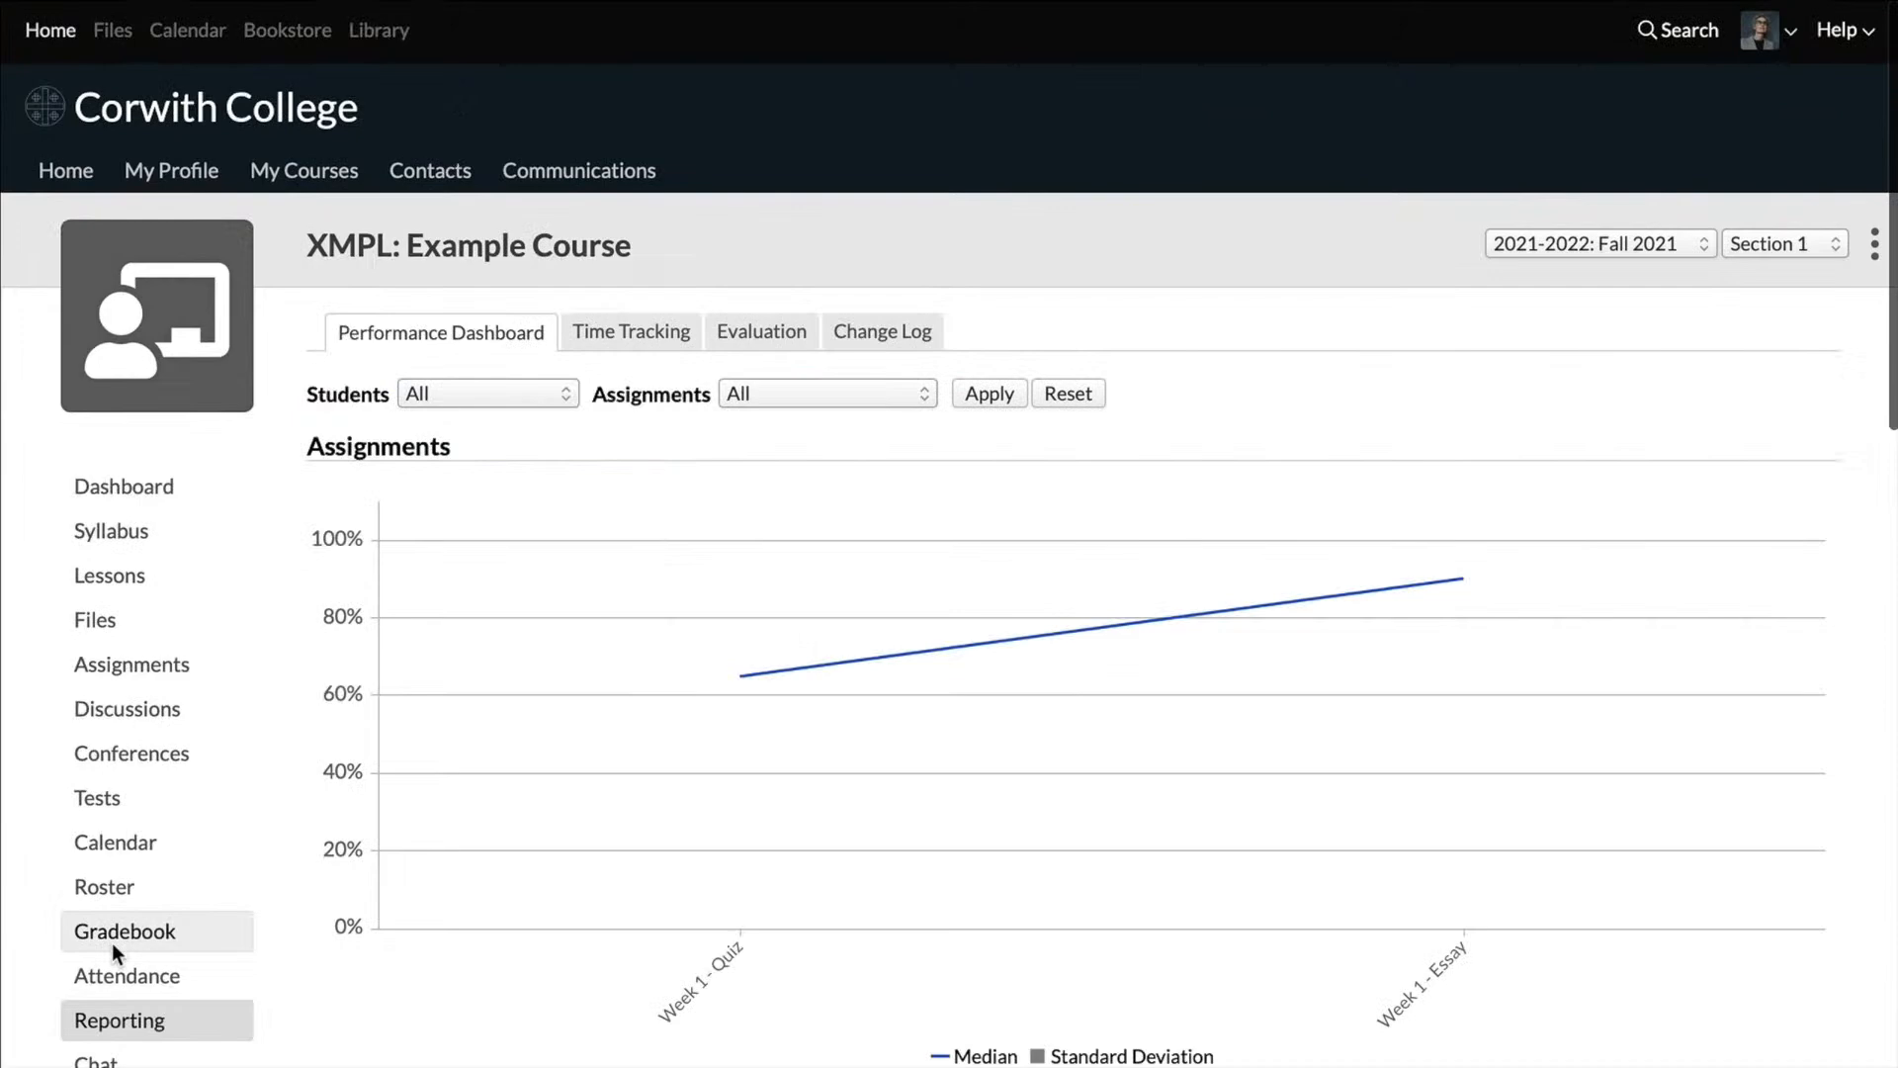
{"action": "left_click", "coordinate": [866, 335]}
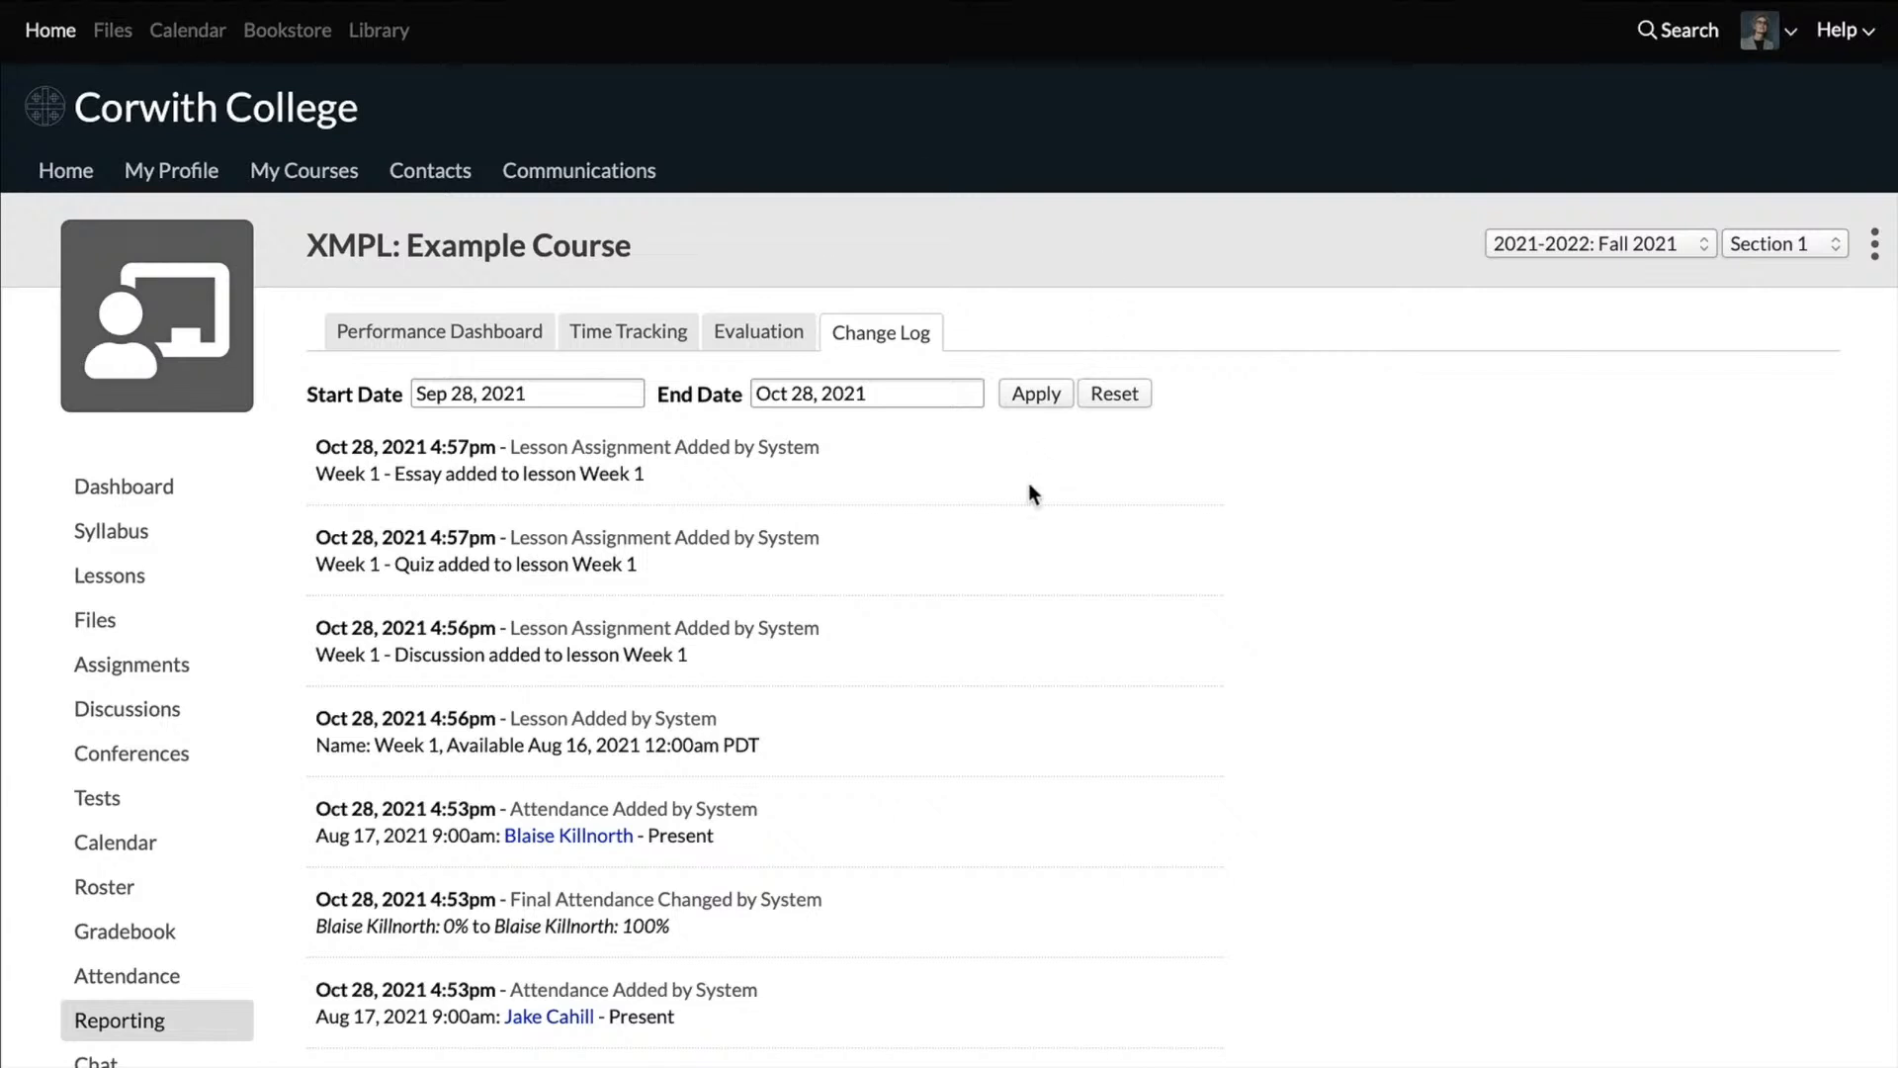
{"action": "scroll", "coordinate": [1035, 776], "scroll_direction": "down", "scroll_amount": 1}
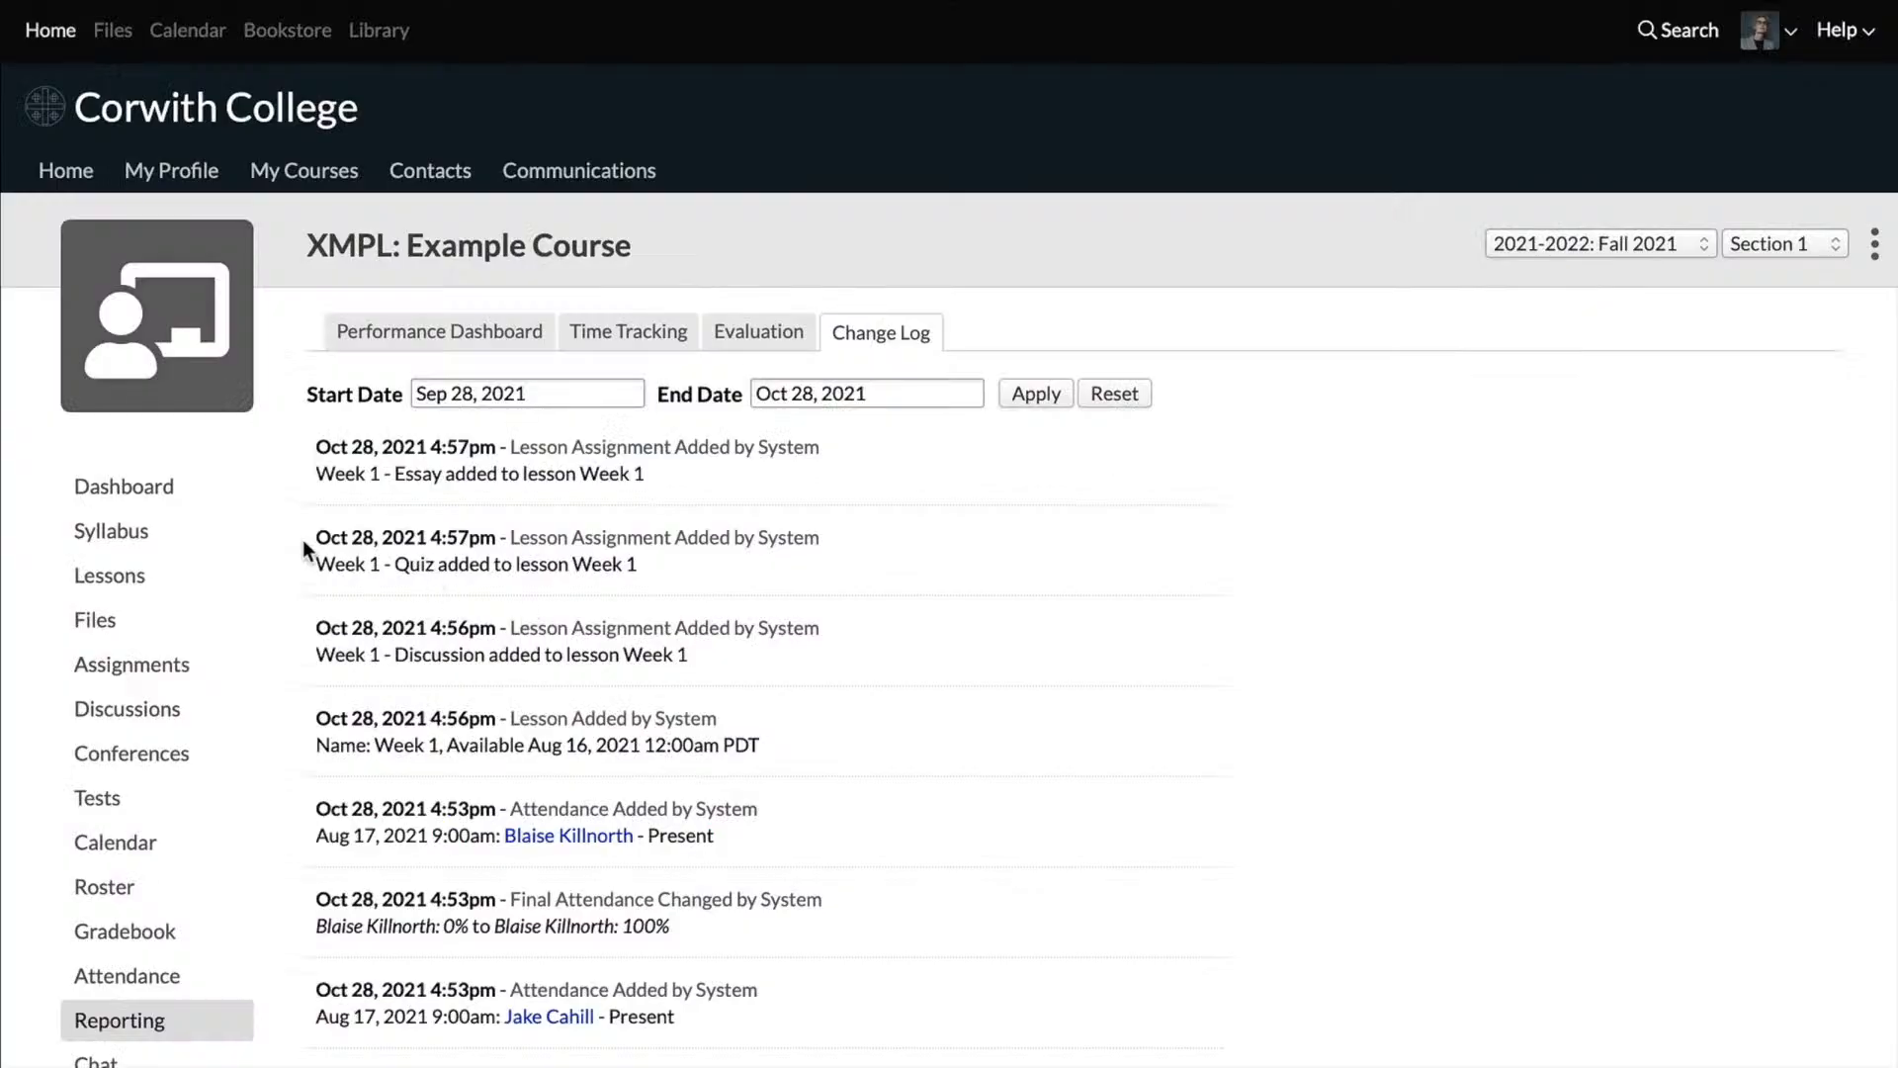
Step: Visit the bulletin board post field on the course dashboard, and review the email, text and export actions available for the roster
{"action": "left_click", "coordinate": [158, 495]}
{"action": "left_click", "coordinate": [553, 588]}
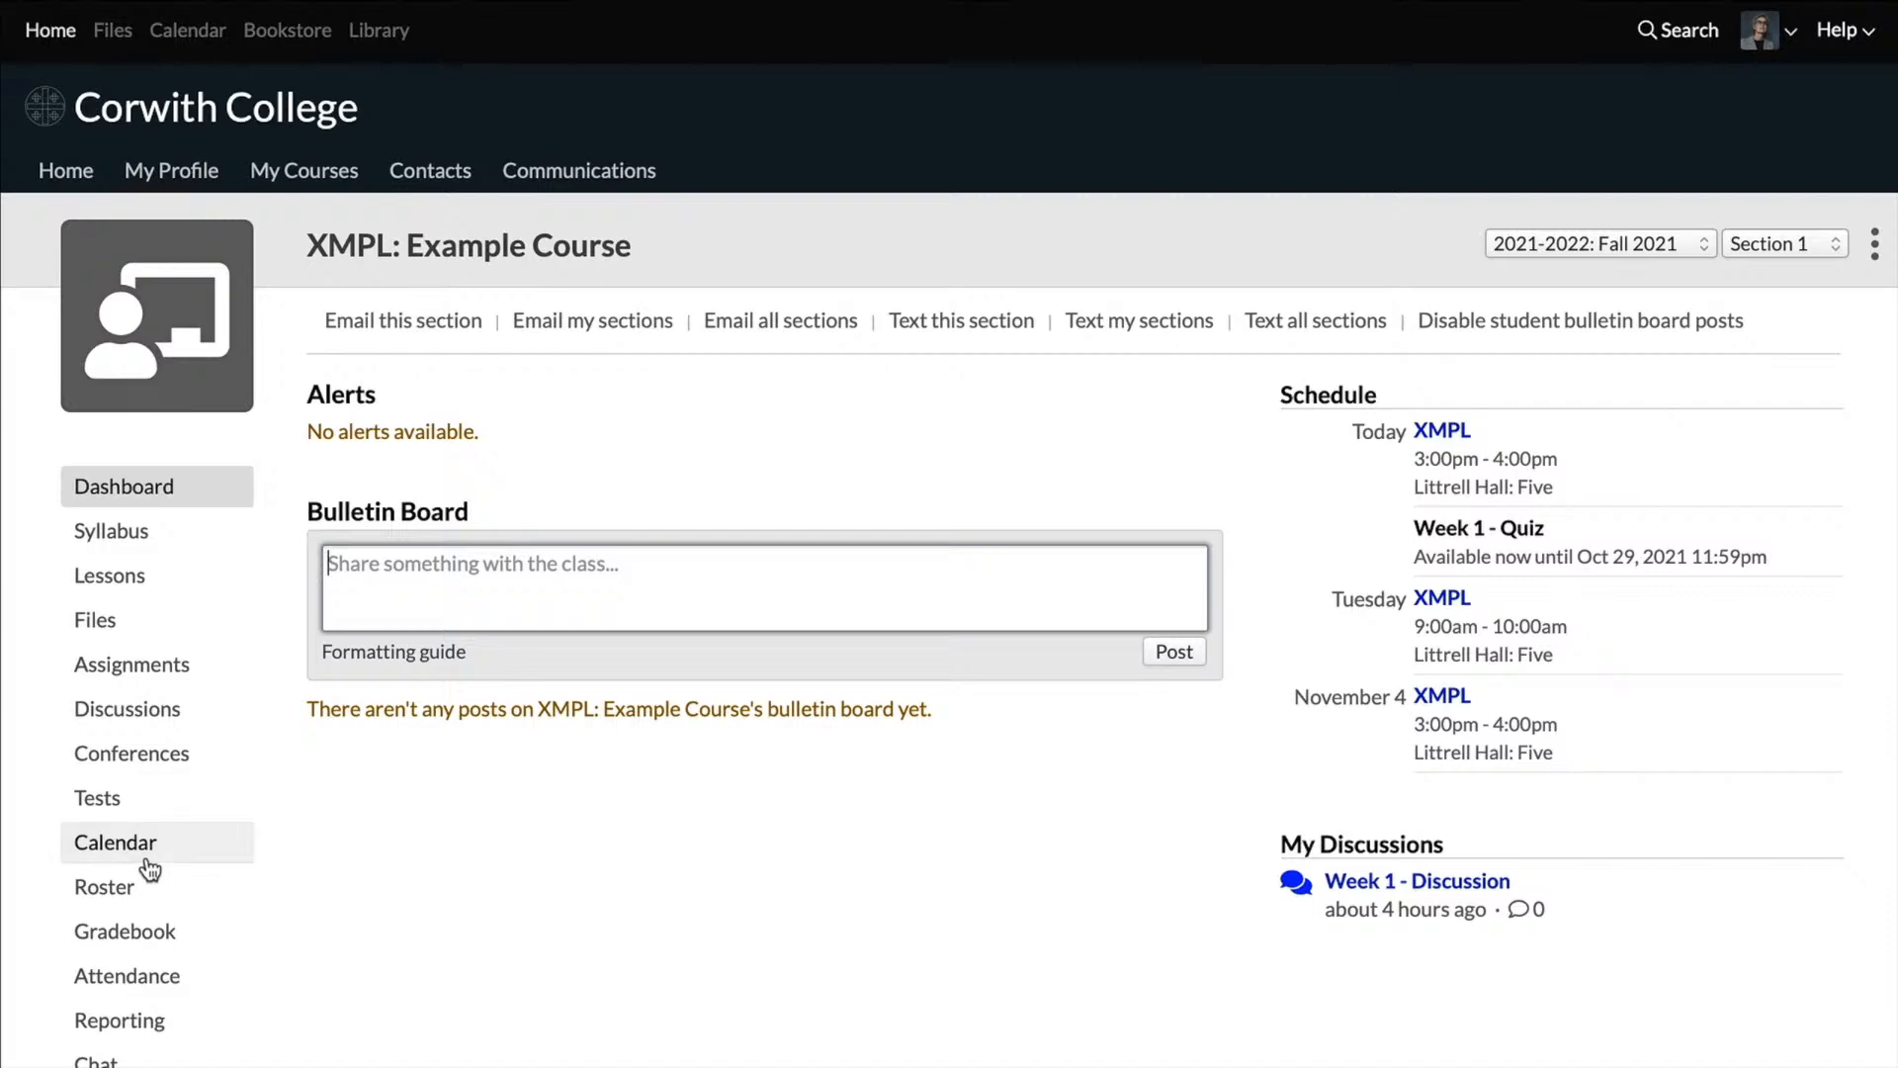
{"action": "left_click", "coordinate": [123, 890]}
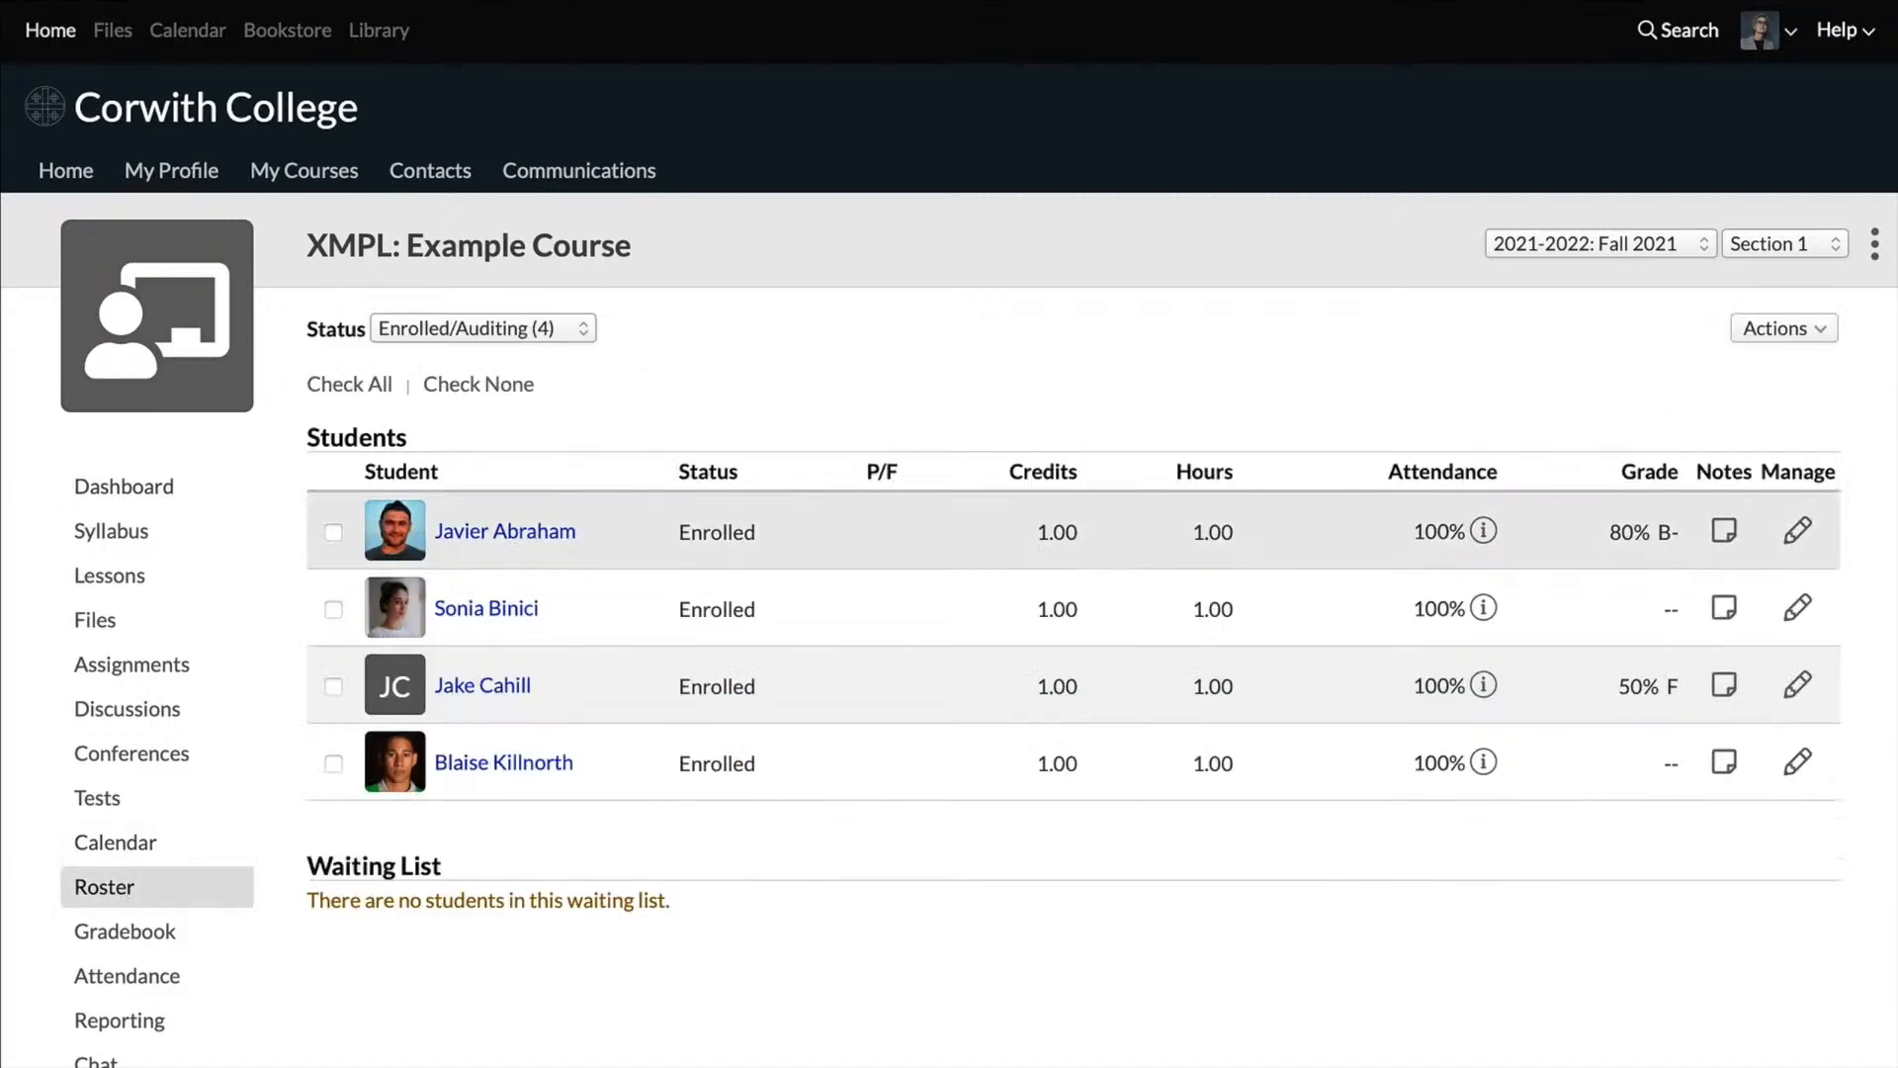
{"action": "left_click", "coordinate": [1801, 329]}
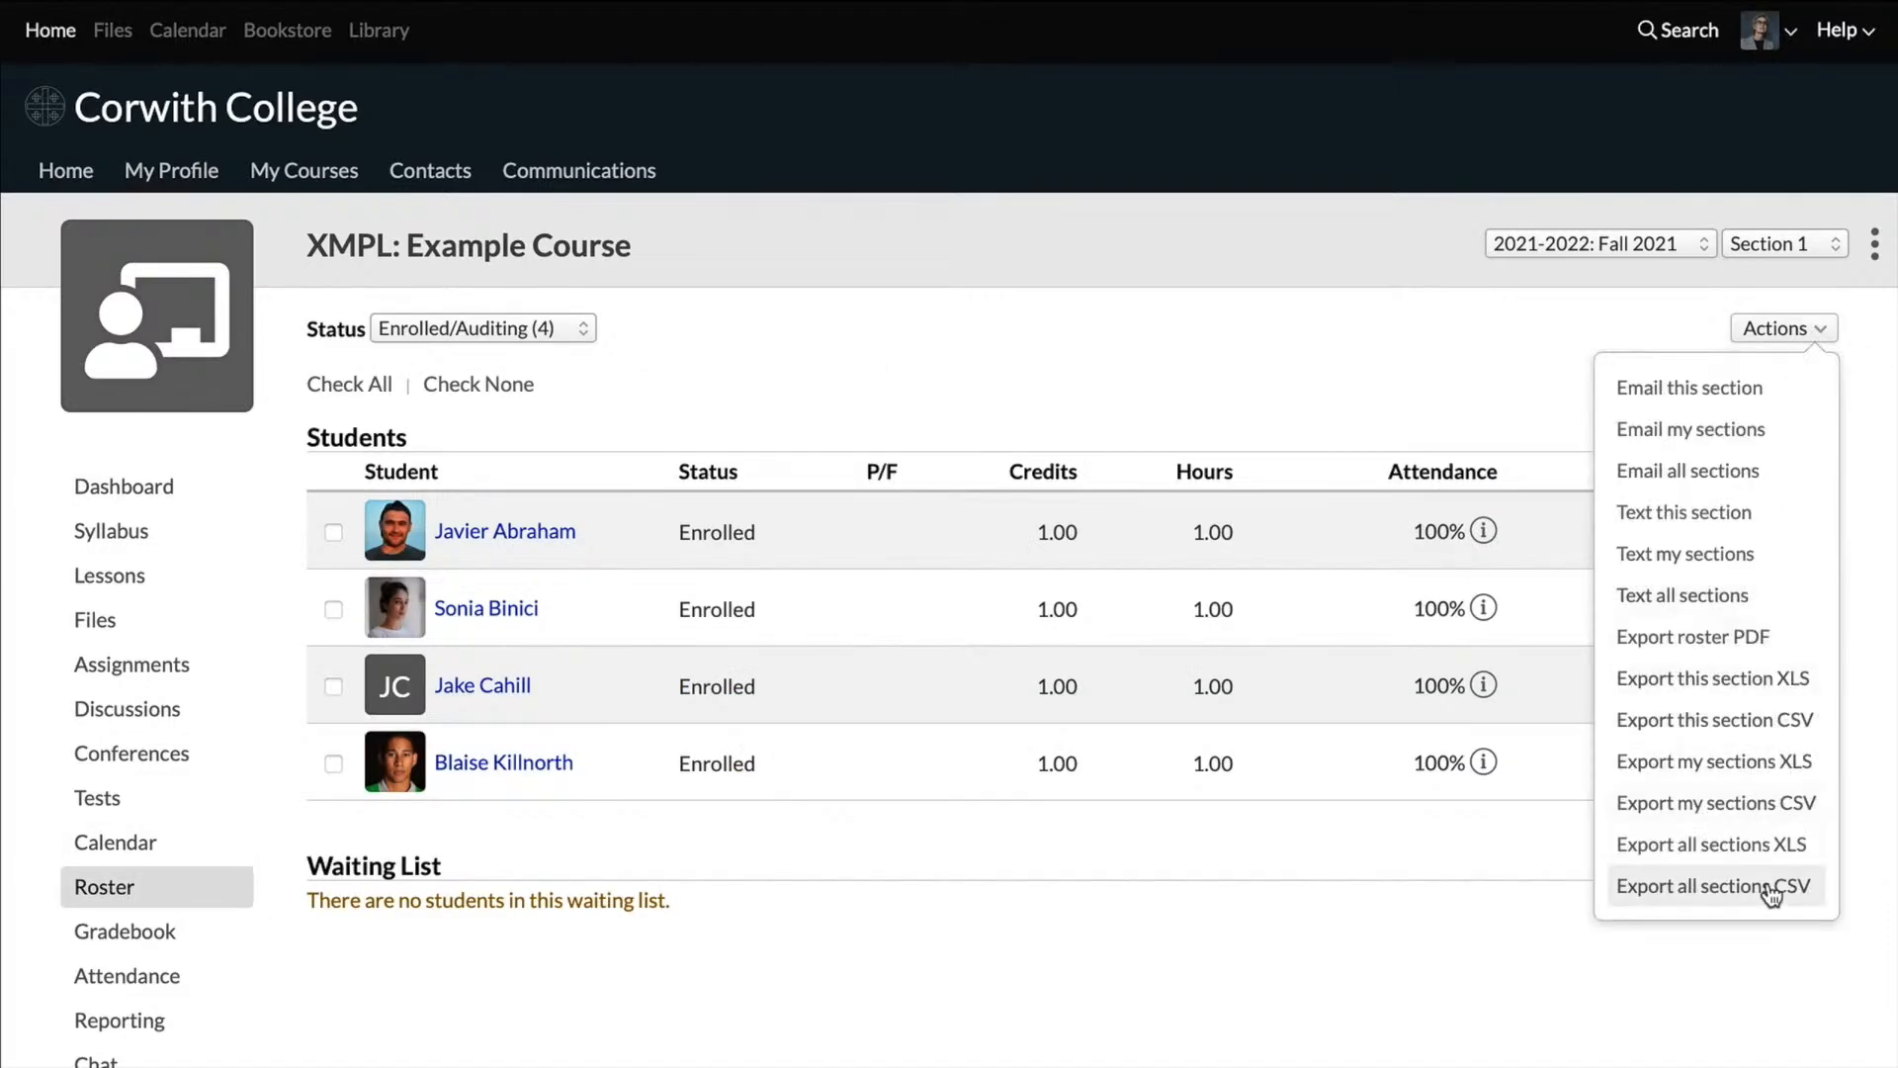
{"action": "left_click", "coordinate": [1280, 403]}
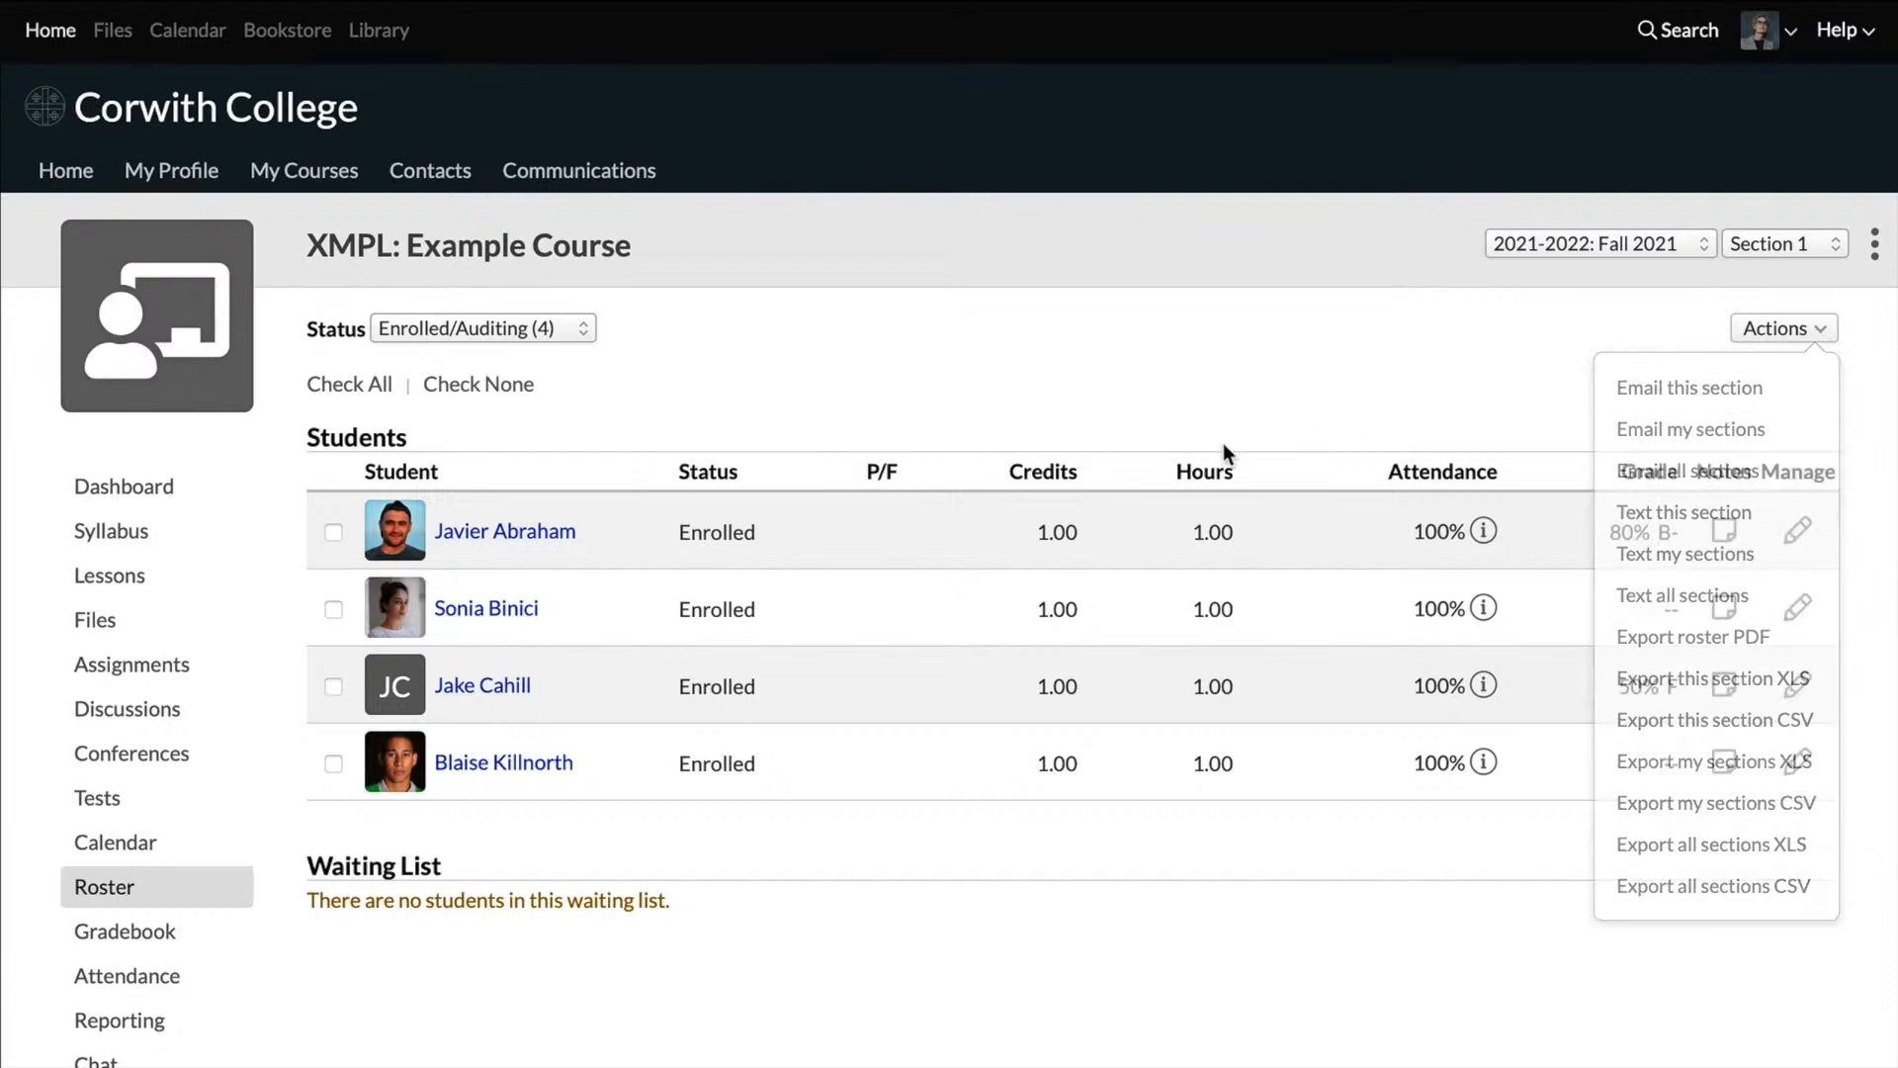
Step: Select the first and third students in the roster and bring up the actions for the selected students
{"action": "left_click", "coordinate": [334, 534]}
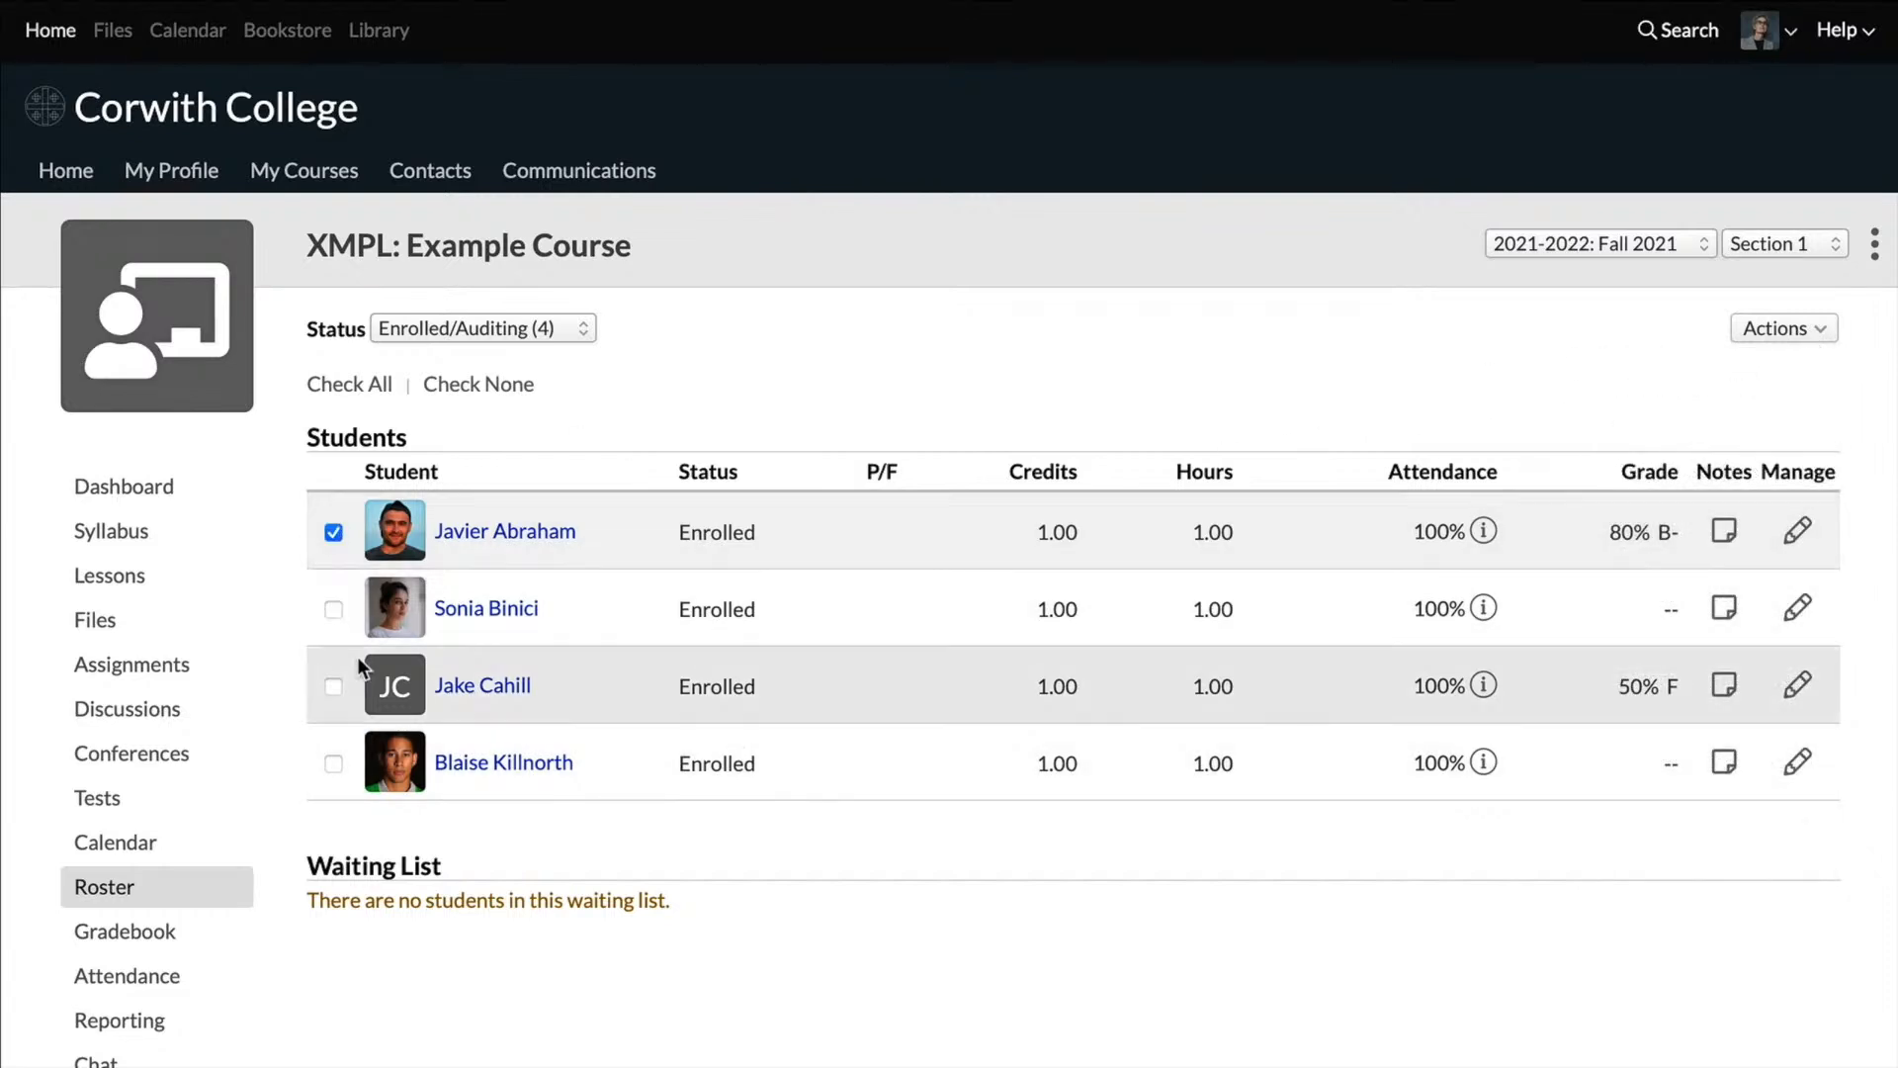
{"action": "left_click", "coordinate": [334, 686]}
{"action": "mouse_move", "coordinate": [387, 647]}
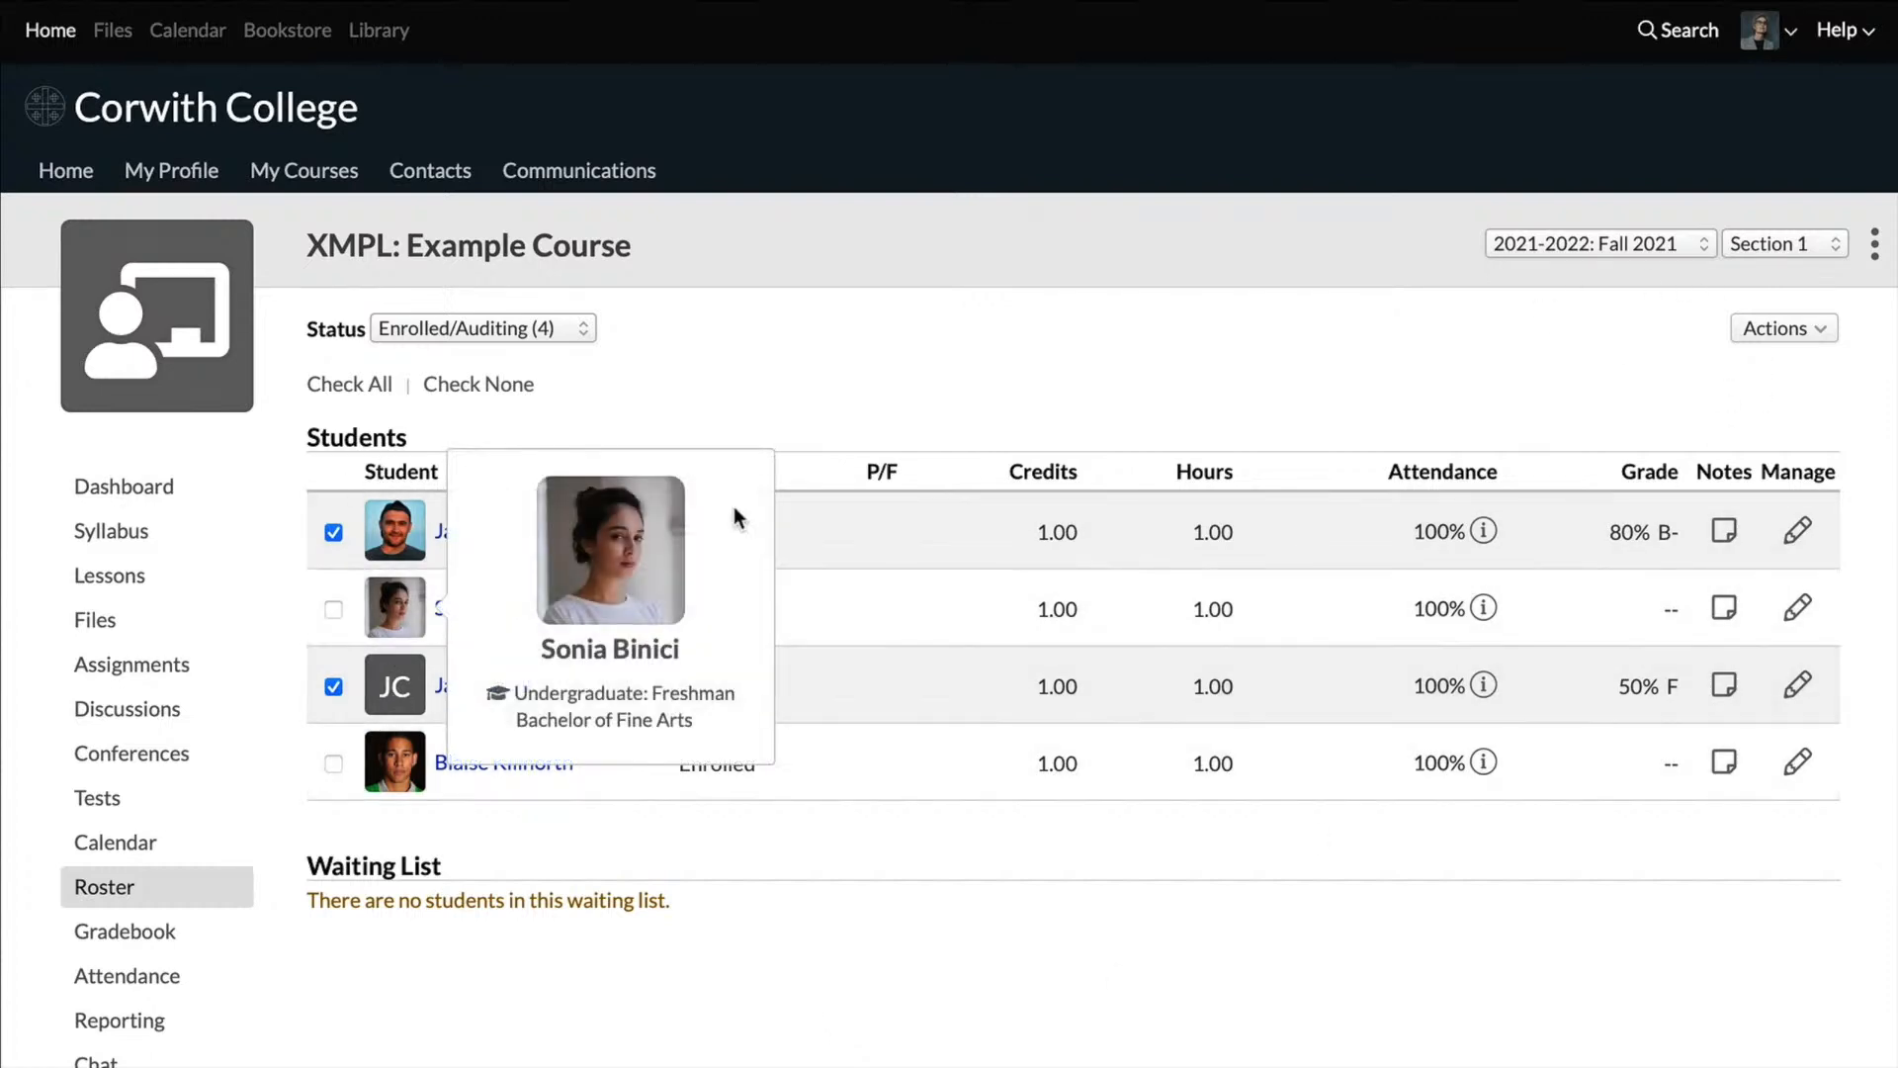
{"action": "left_click", "coordinate": [1799, 334]}
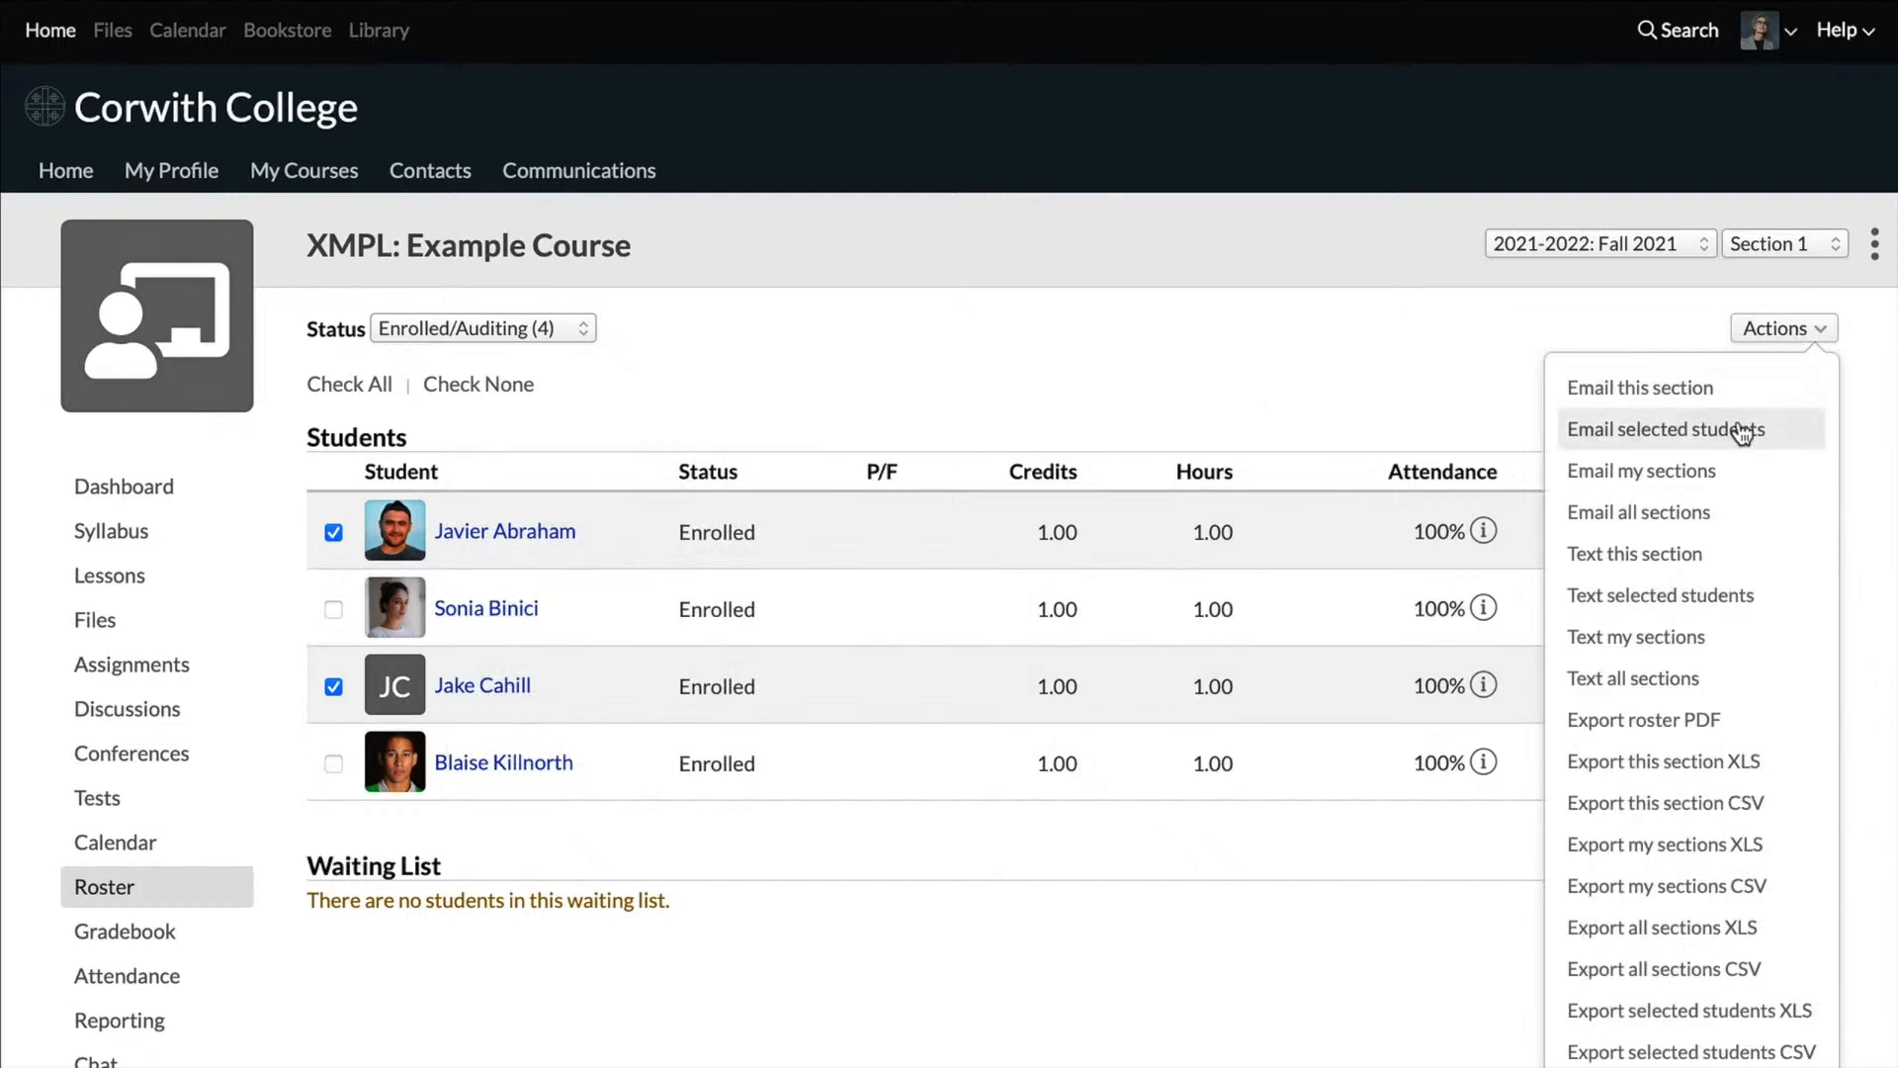
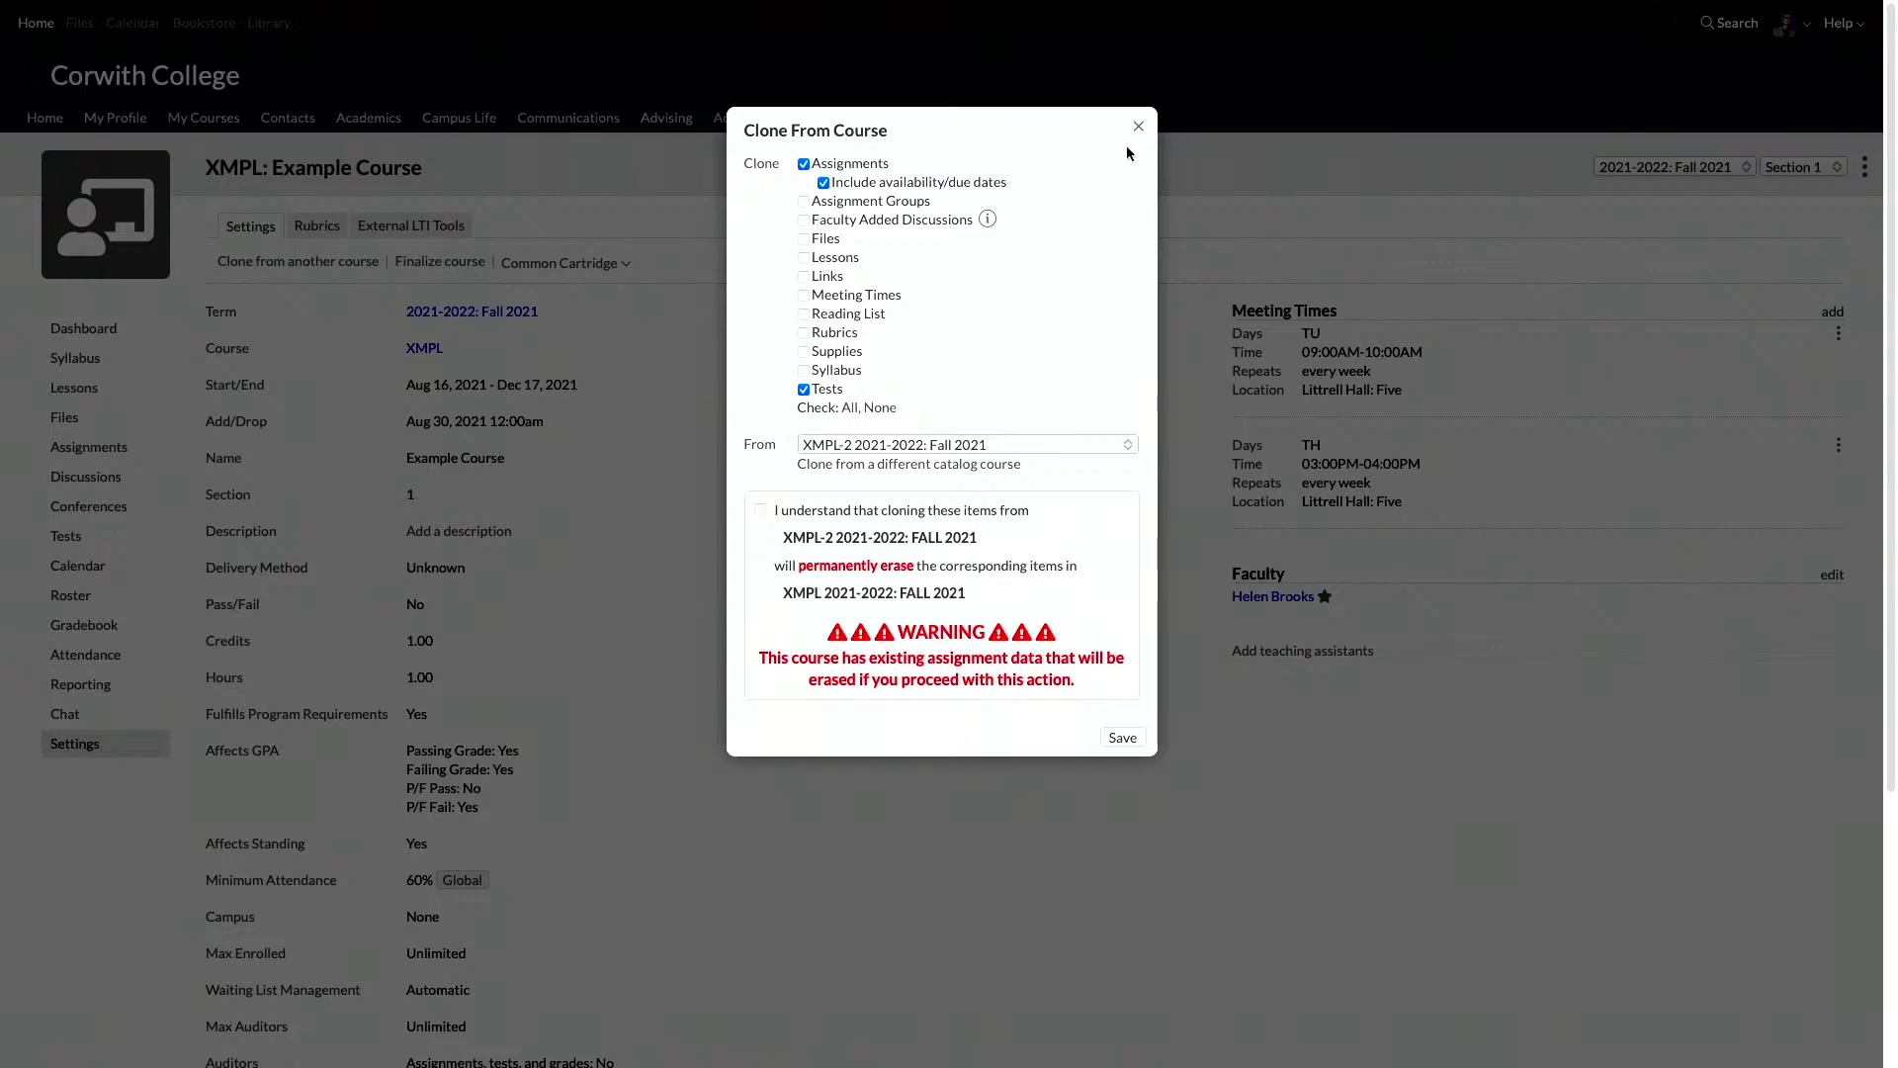
Step: Dismiss the course cloning options without saving and open the Week 1 - Quiz test of the course
{"action": "left_click", "coordinate": [1138, 127]}
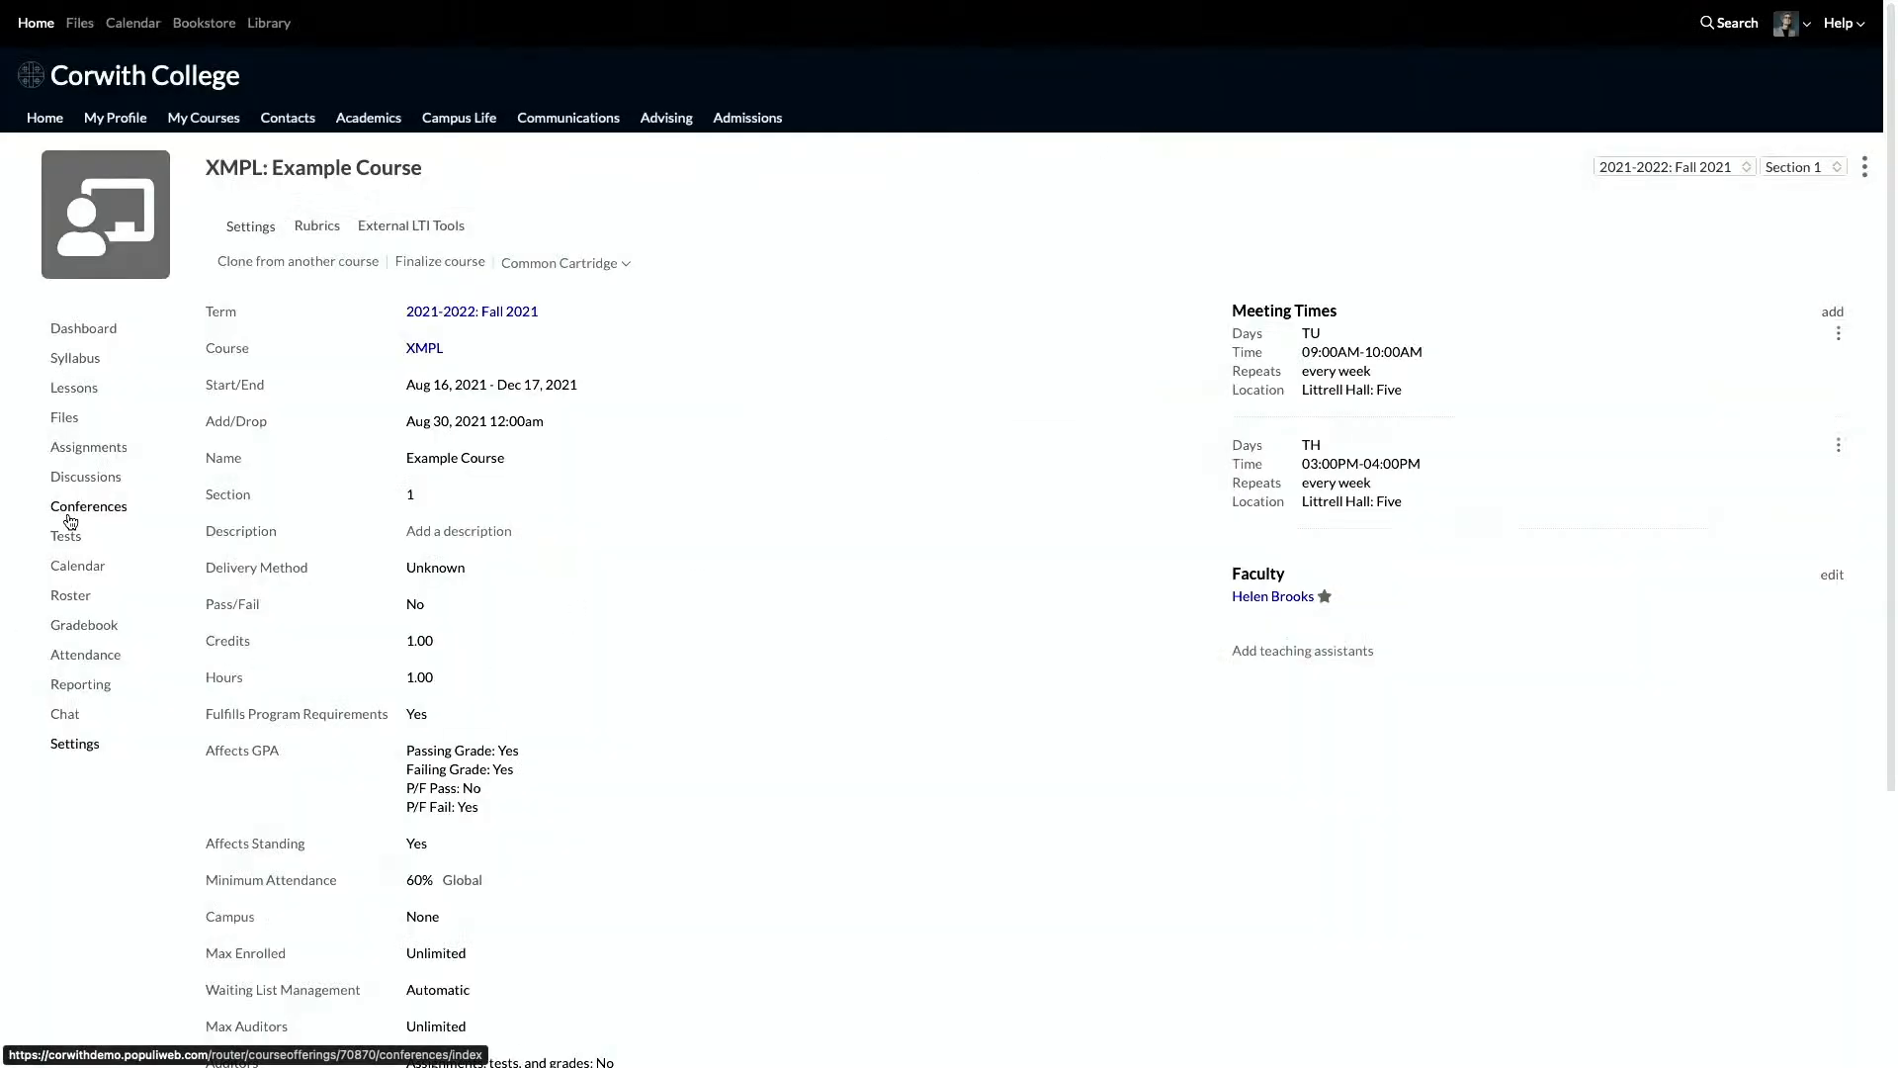
{"action": "left_click", "coordinate": [65, 536]}
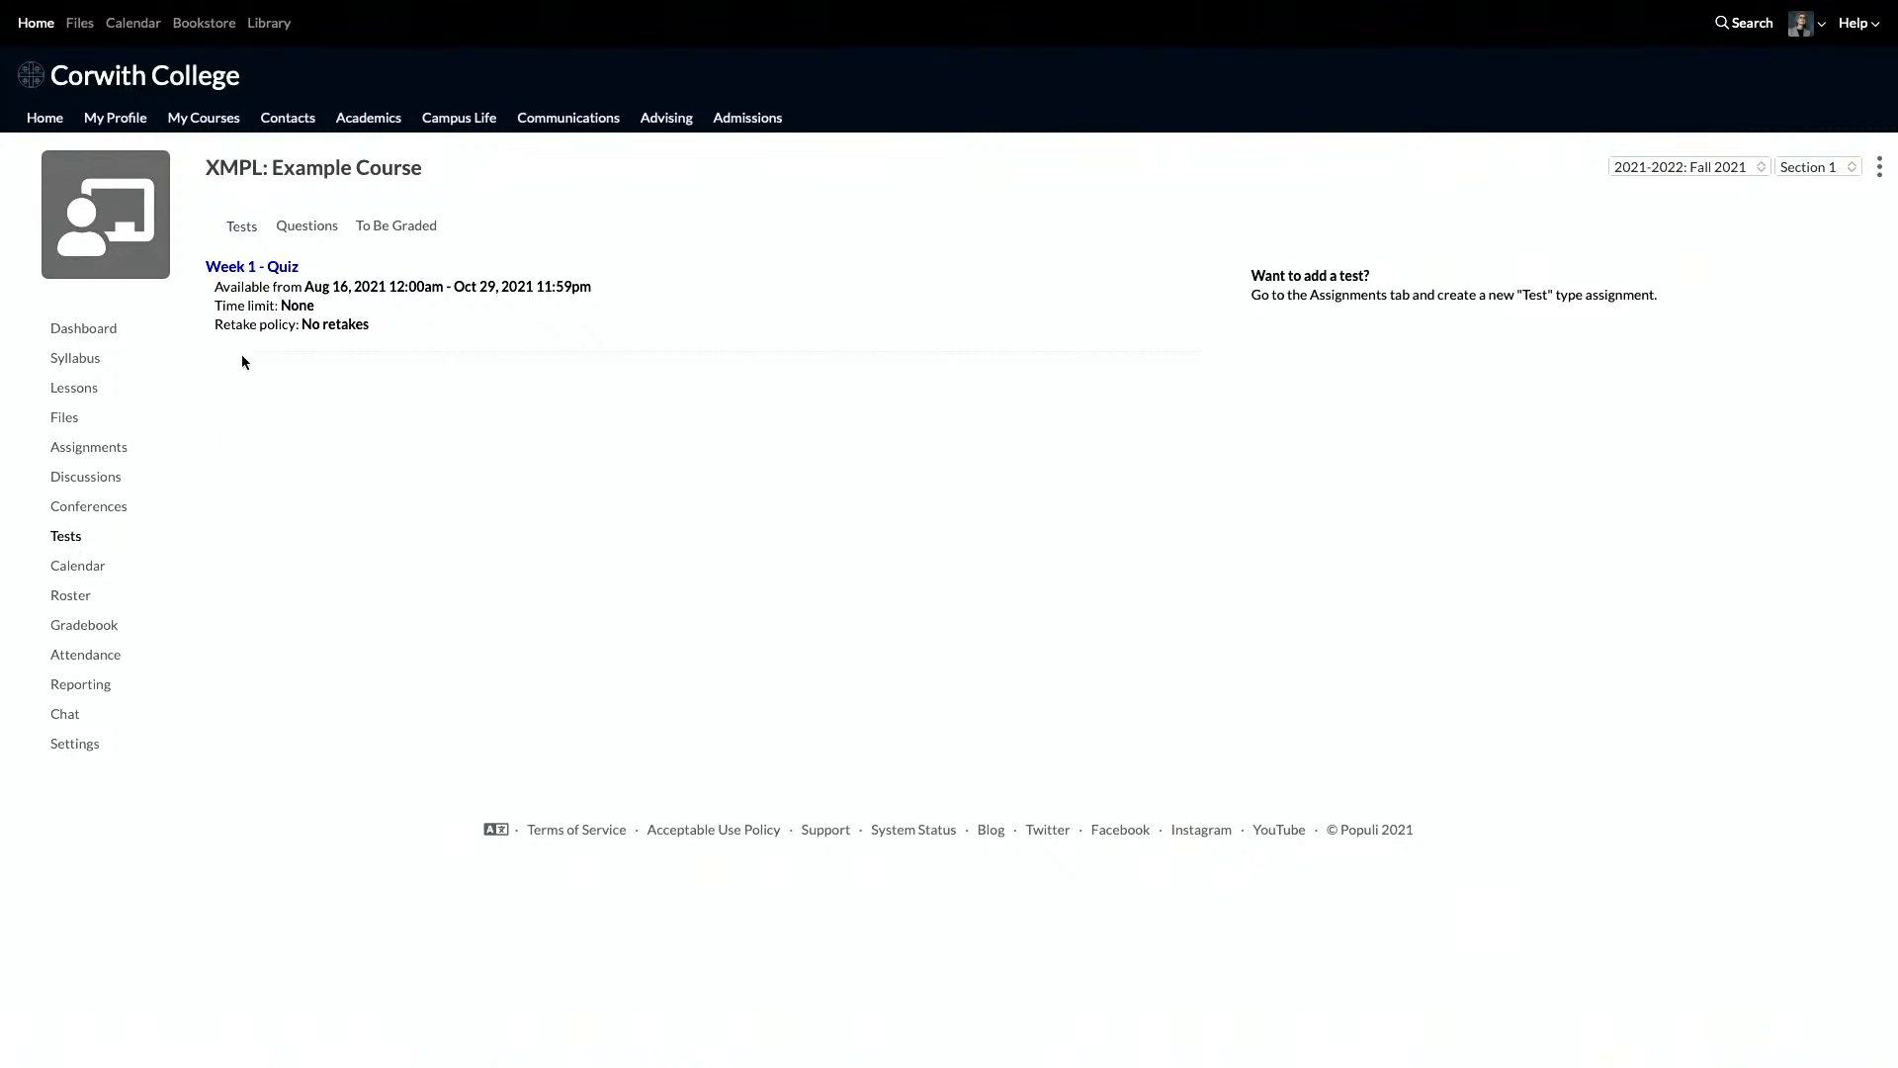
{"action": "left_click", "coordinate": [263, 268]}
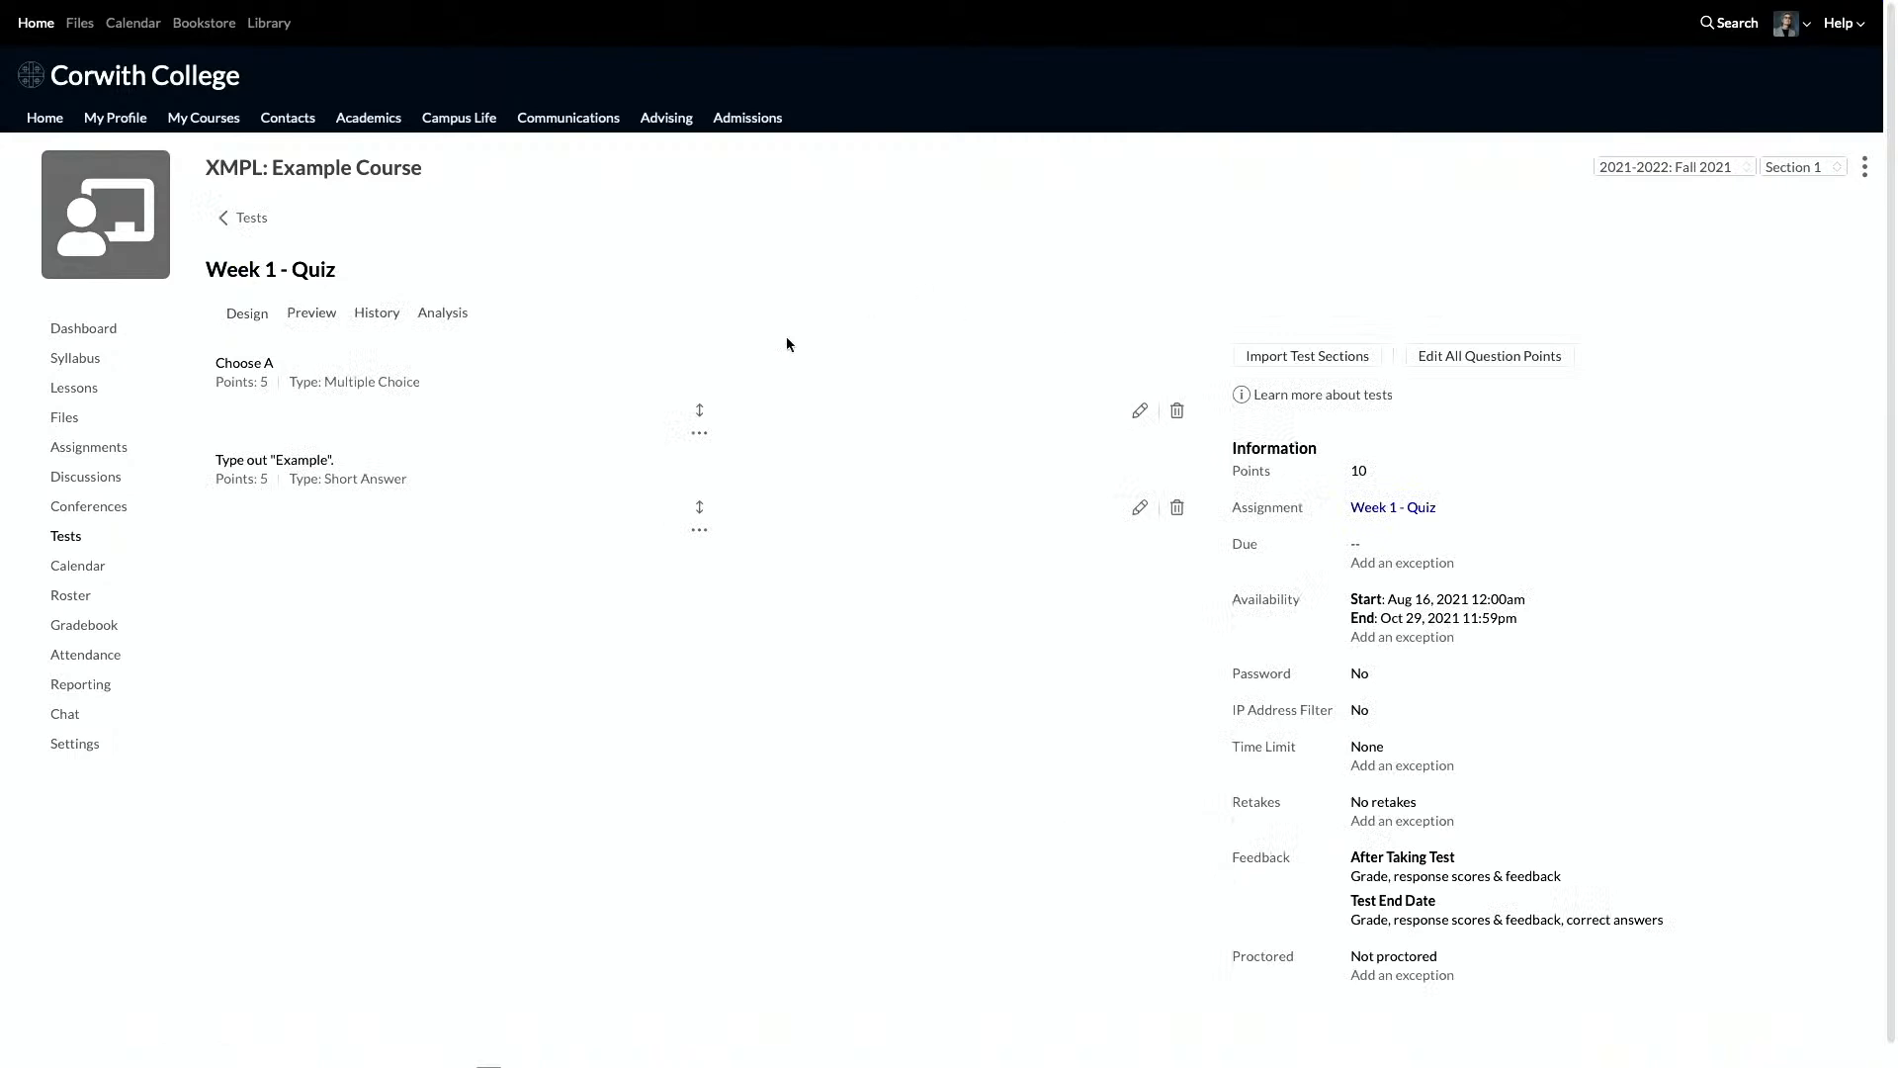
Step: Set up a test section import from AG 201: Intensive Pasture Management, term Fall 2016-2017, test Winter Forage Review Quiz
{"action": "left_click", "coordinate": [1277, 358]}
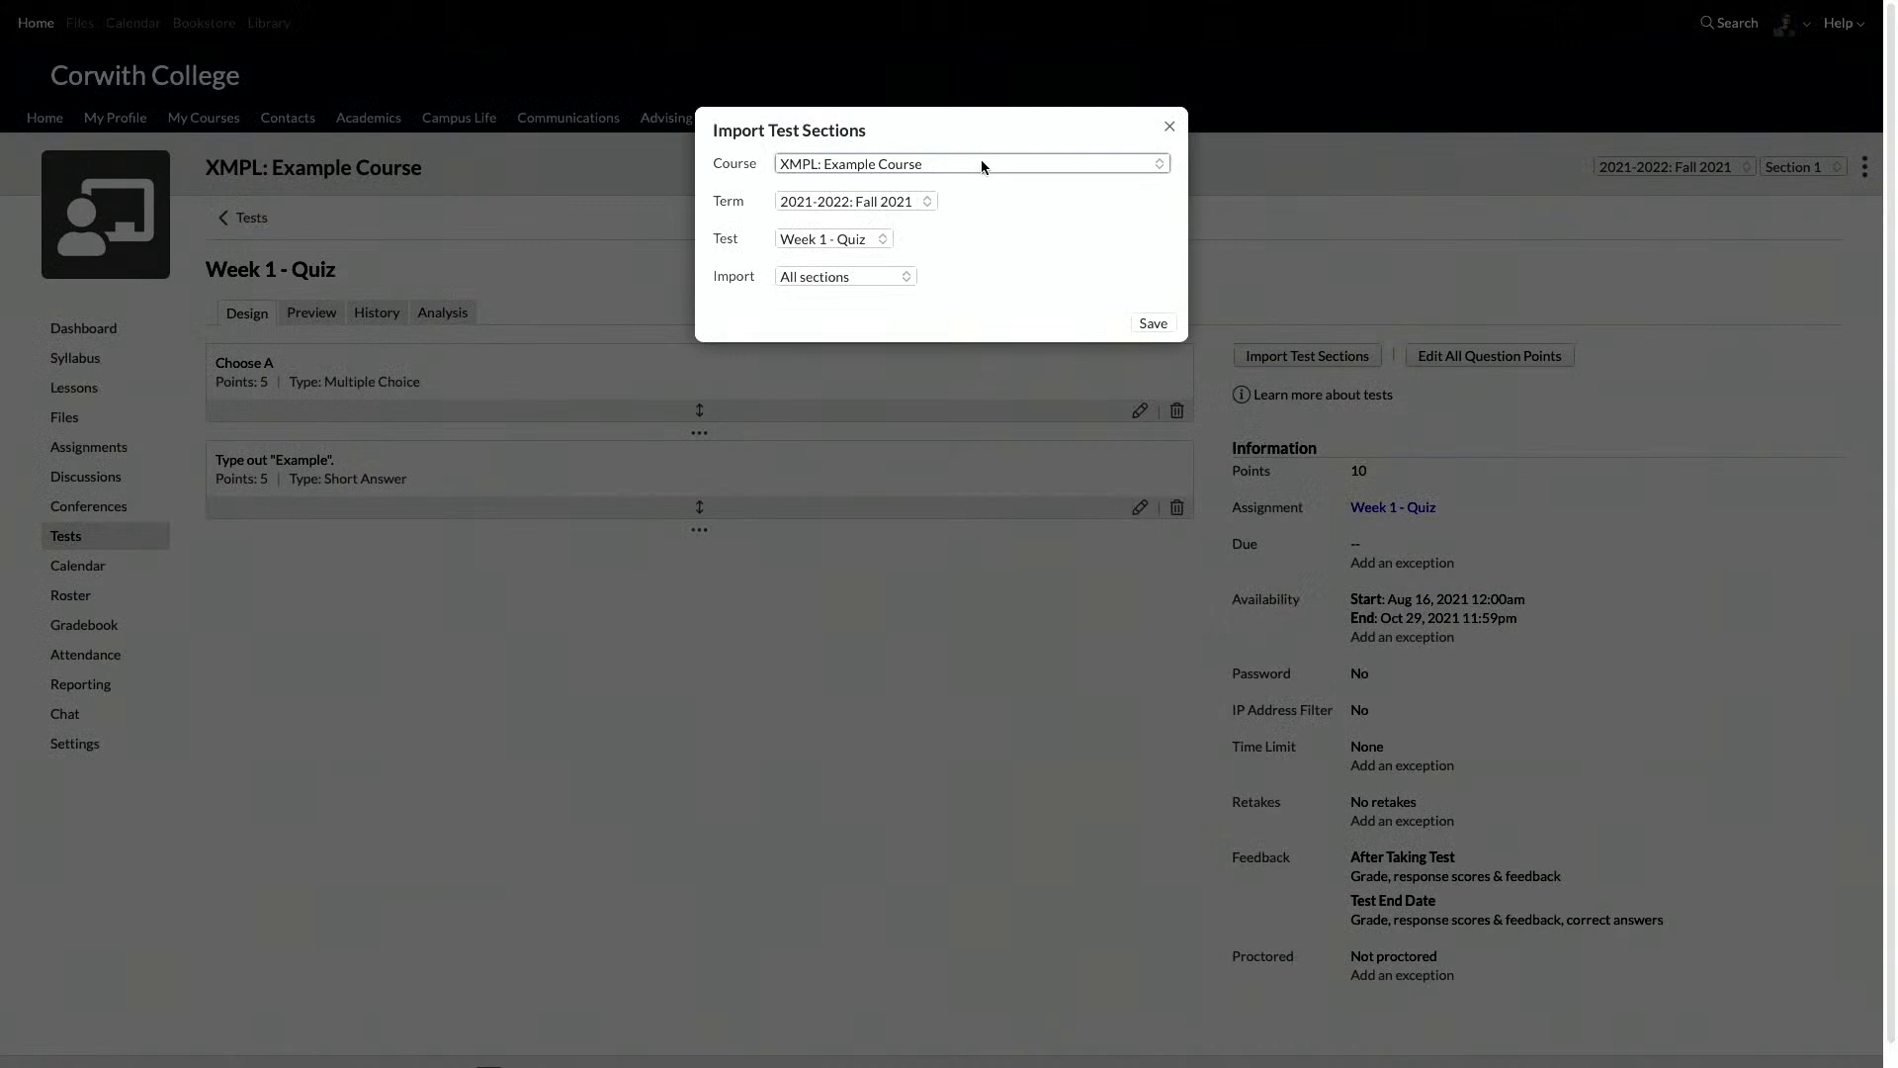
{"action": "left_click", "coordinate": [944, 170]}
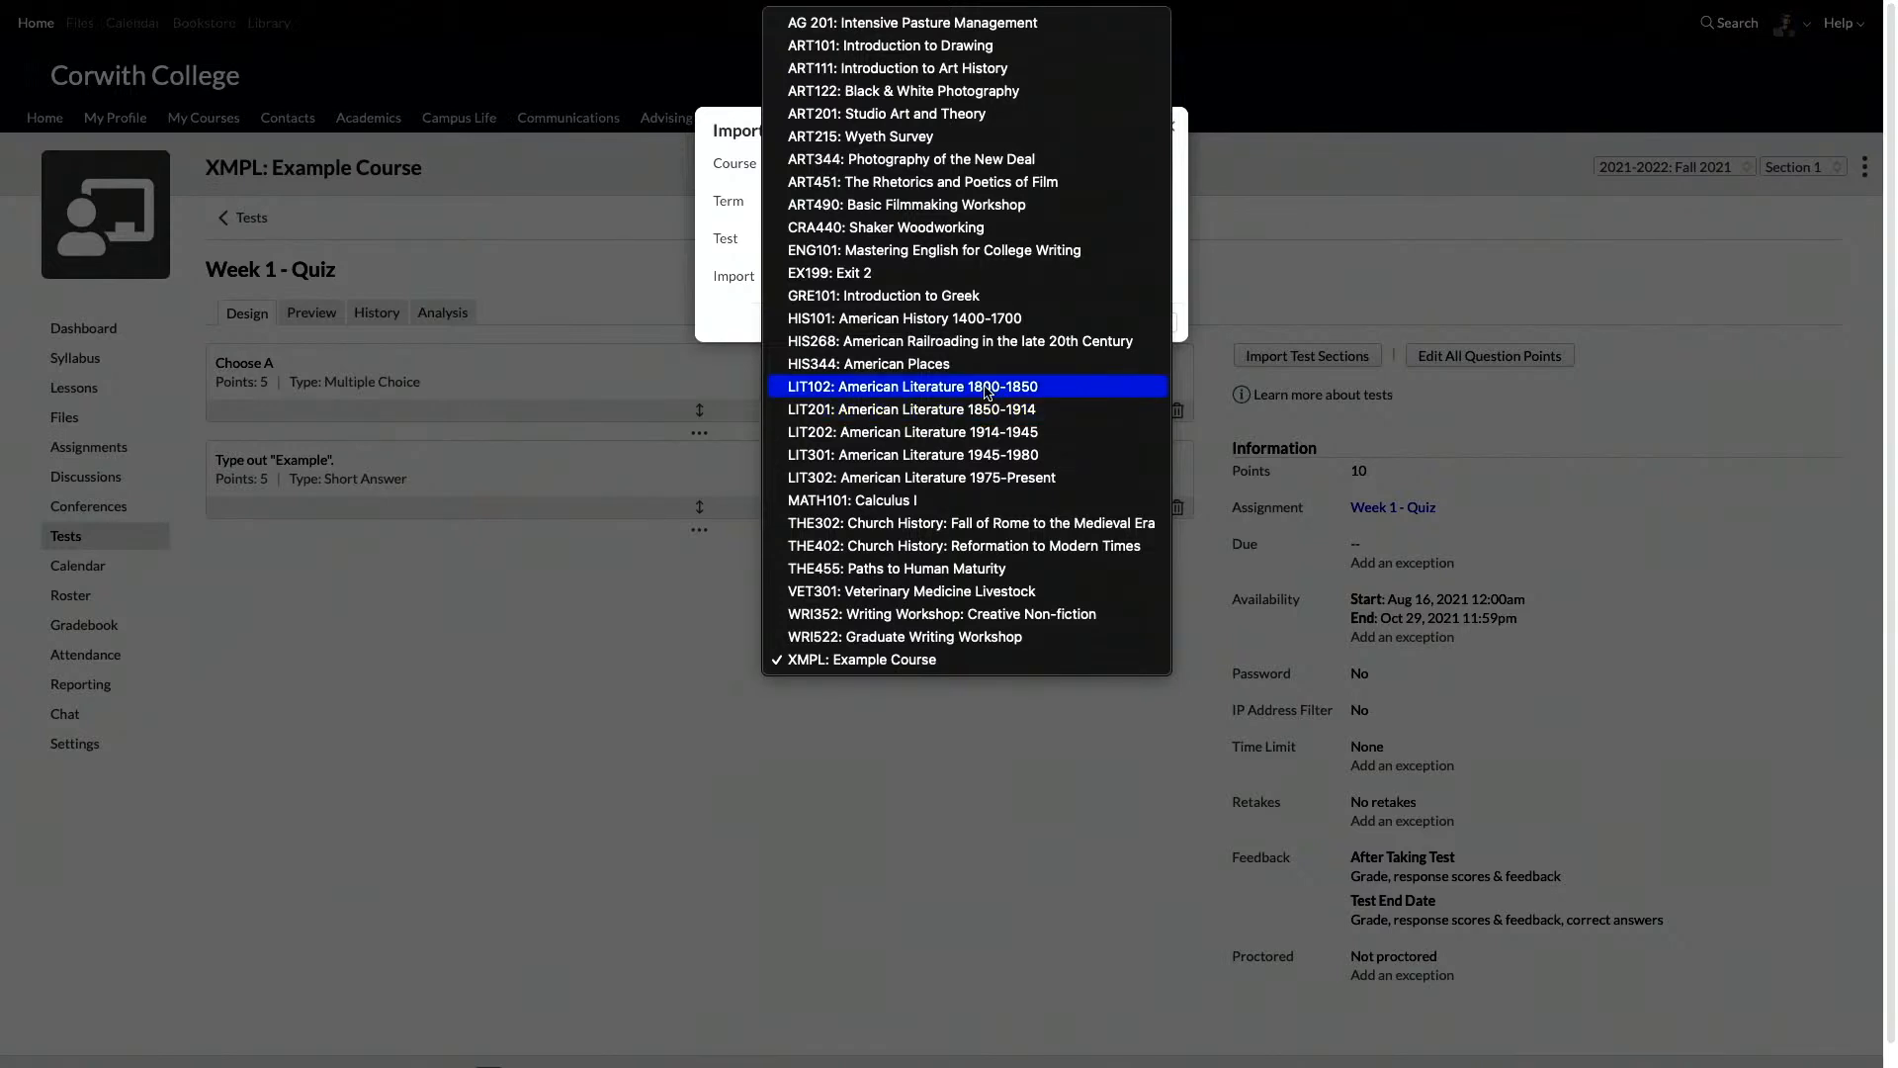
{"action": "left_click", "coordinate": [935, 24]}
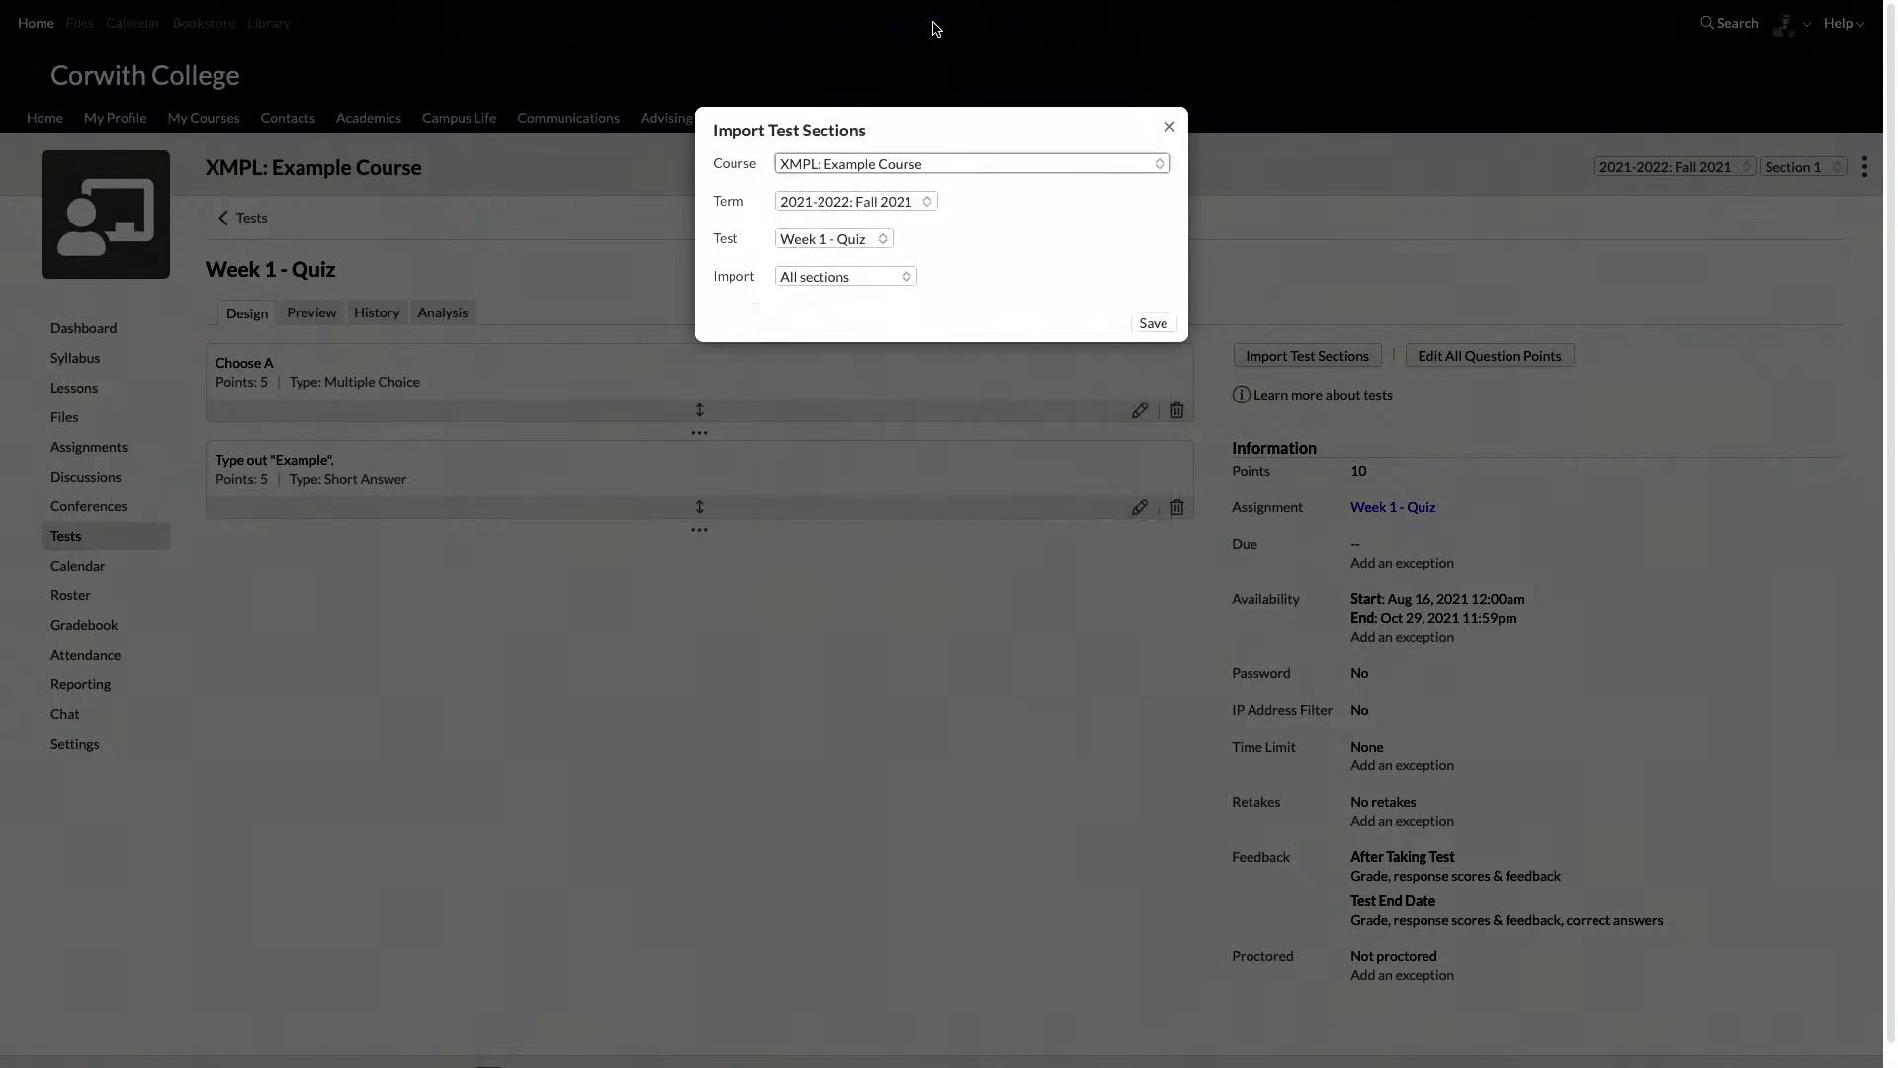
{"action": "left_click", "coordinate": [911, 204]}
{"action": "left_click", "coordinate": [1077, 246]}
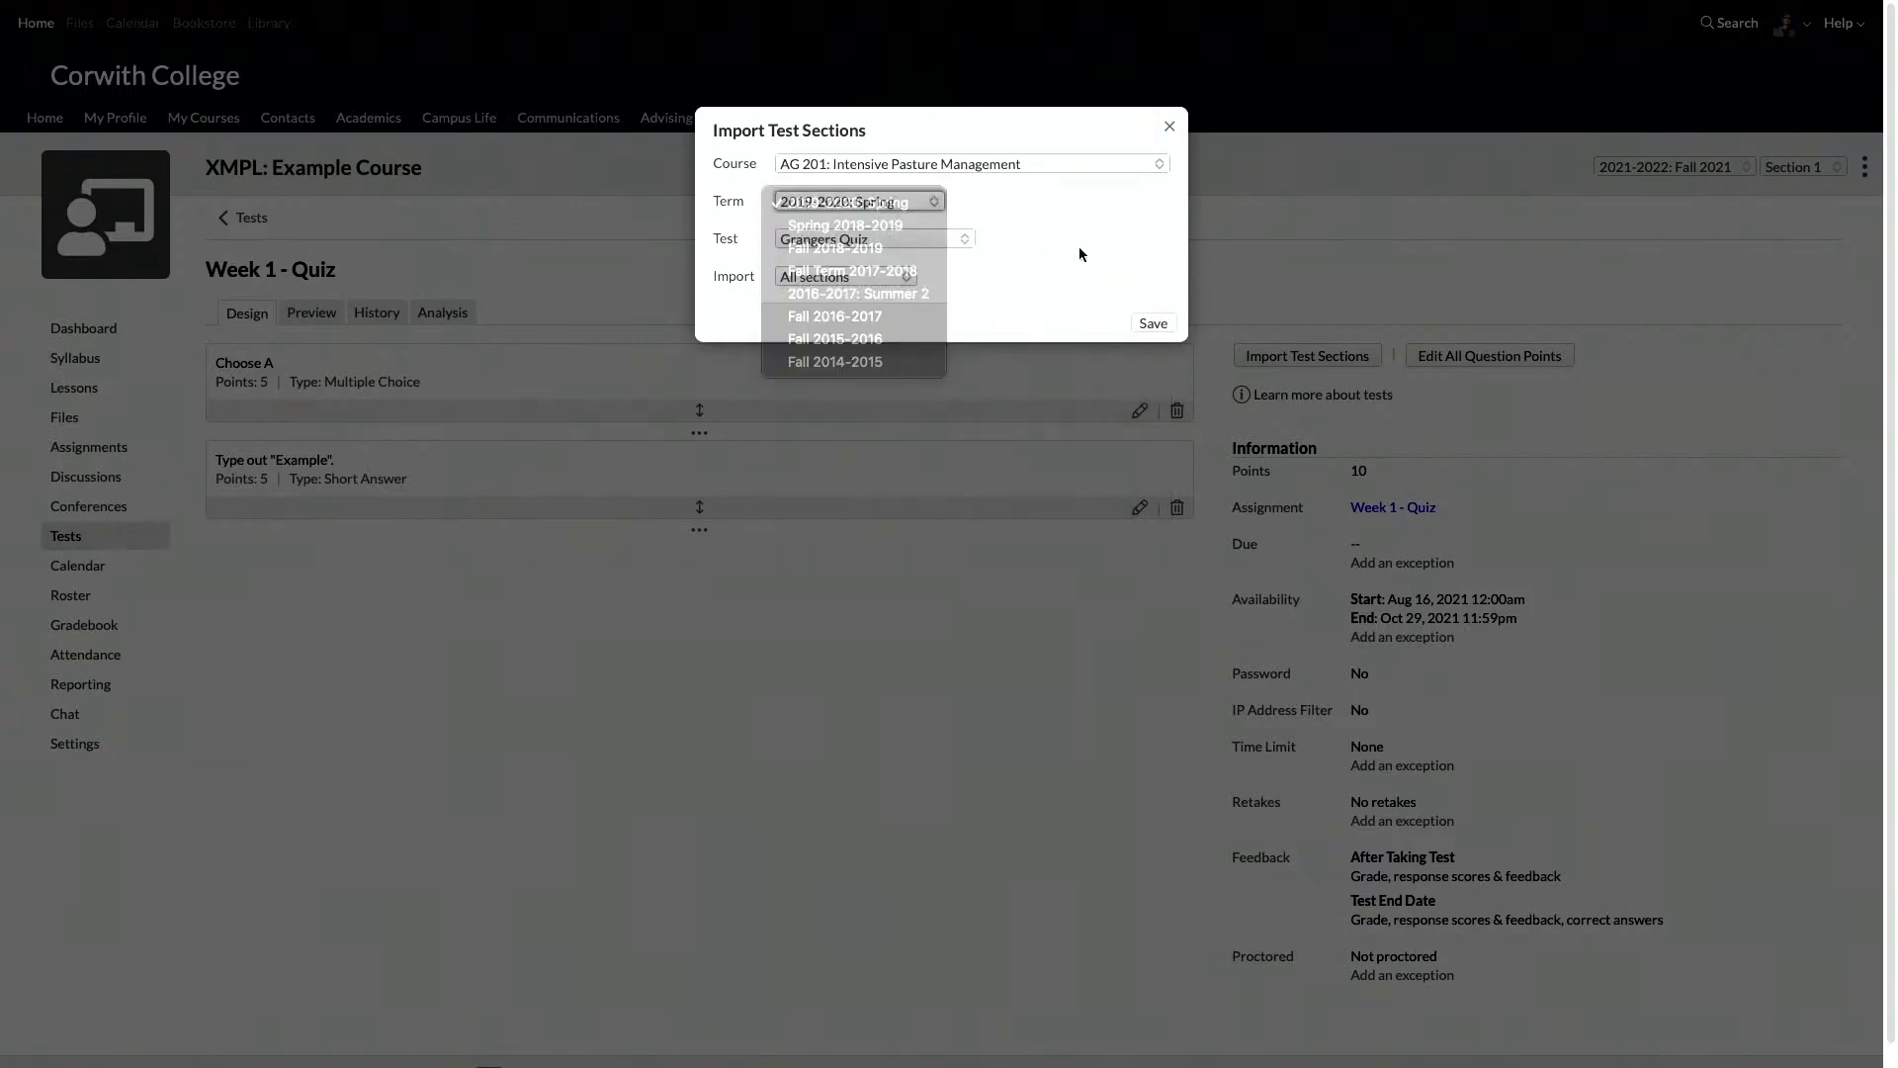
{"action": "left_click", "coordinate": [911, 191]}
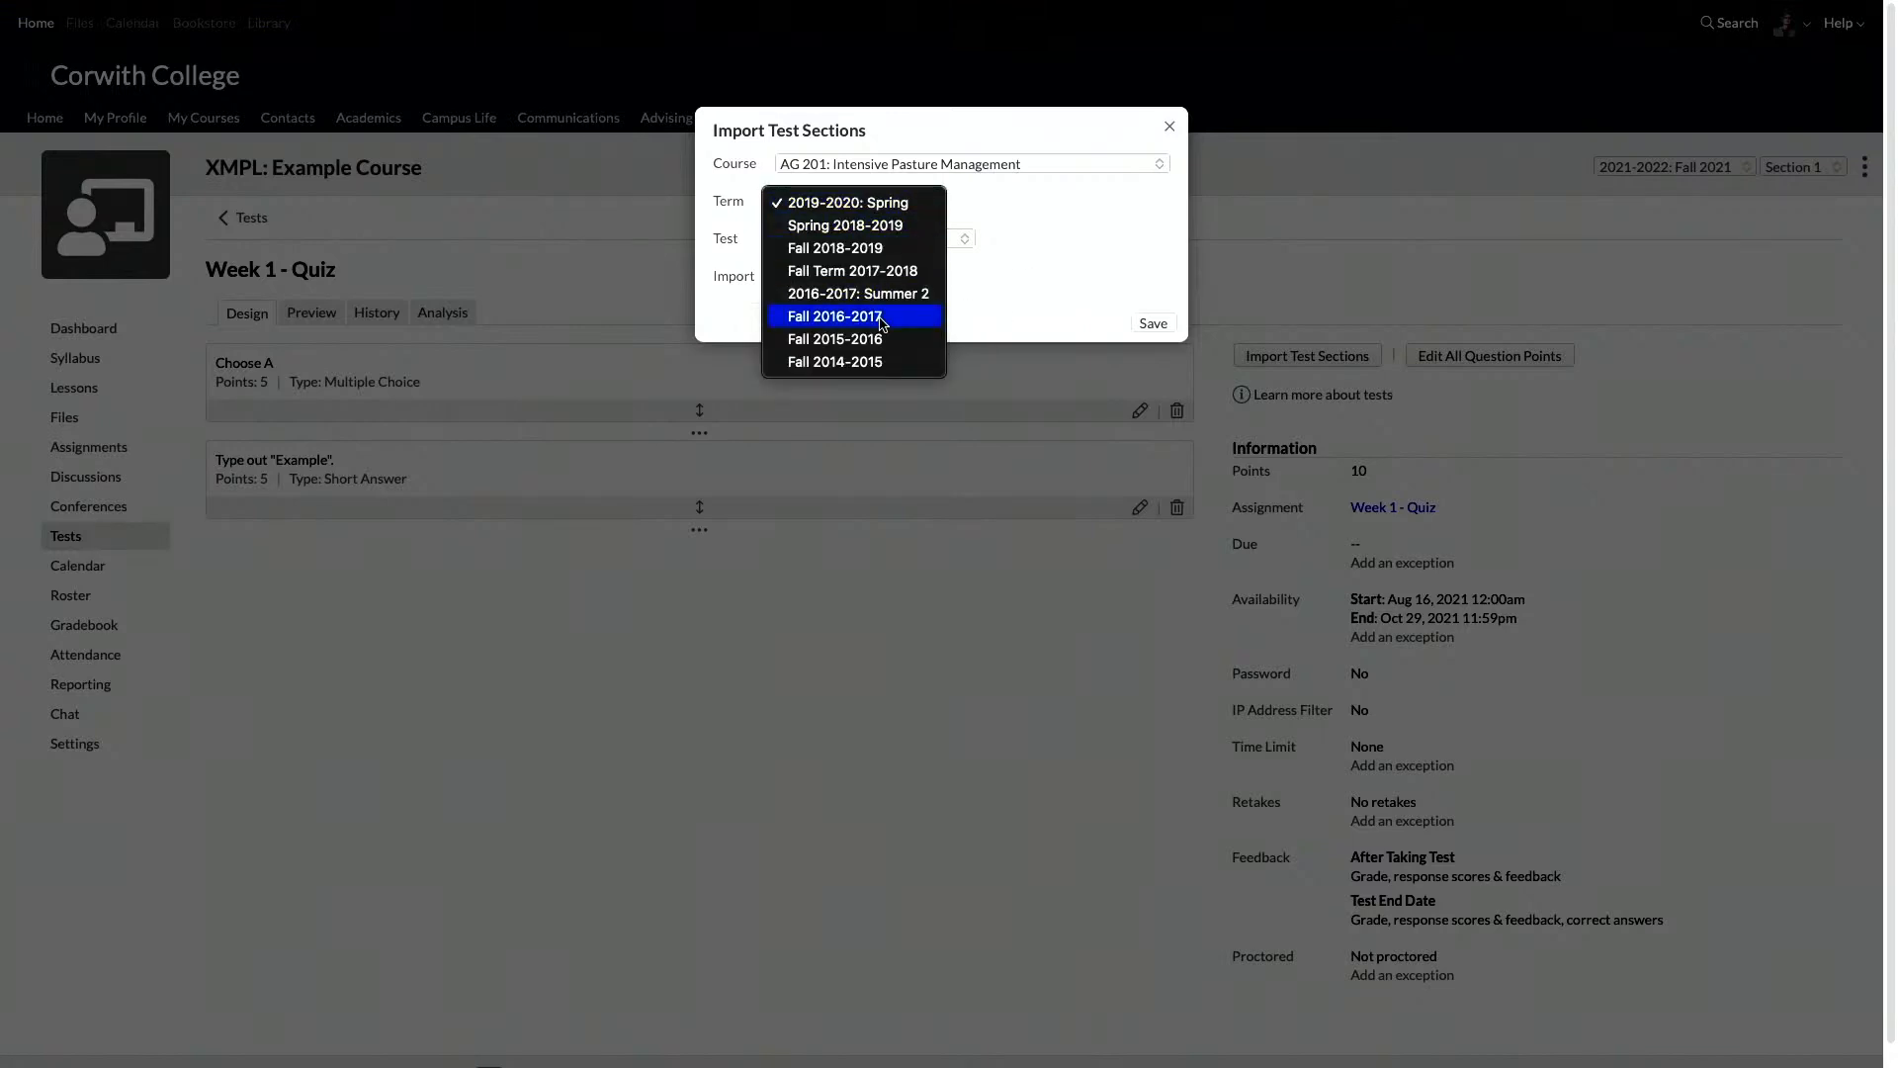
{"action": "left_click", "coordinate": [895, 318]}
{"action": "left_click", "coordinate": [892, 240]}
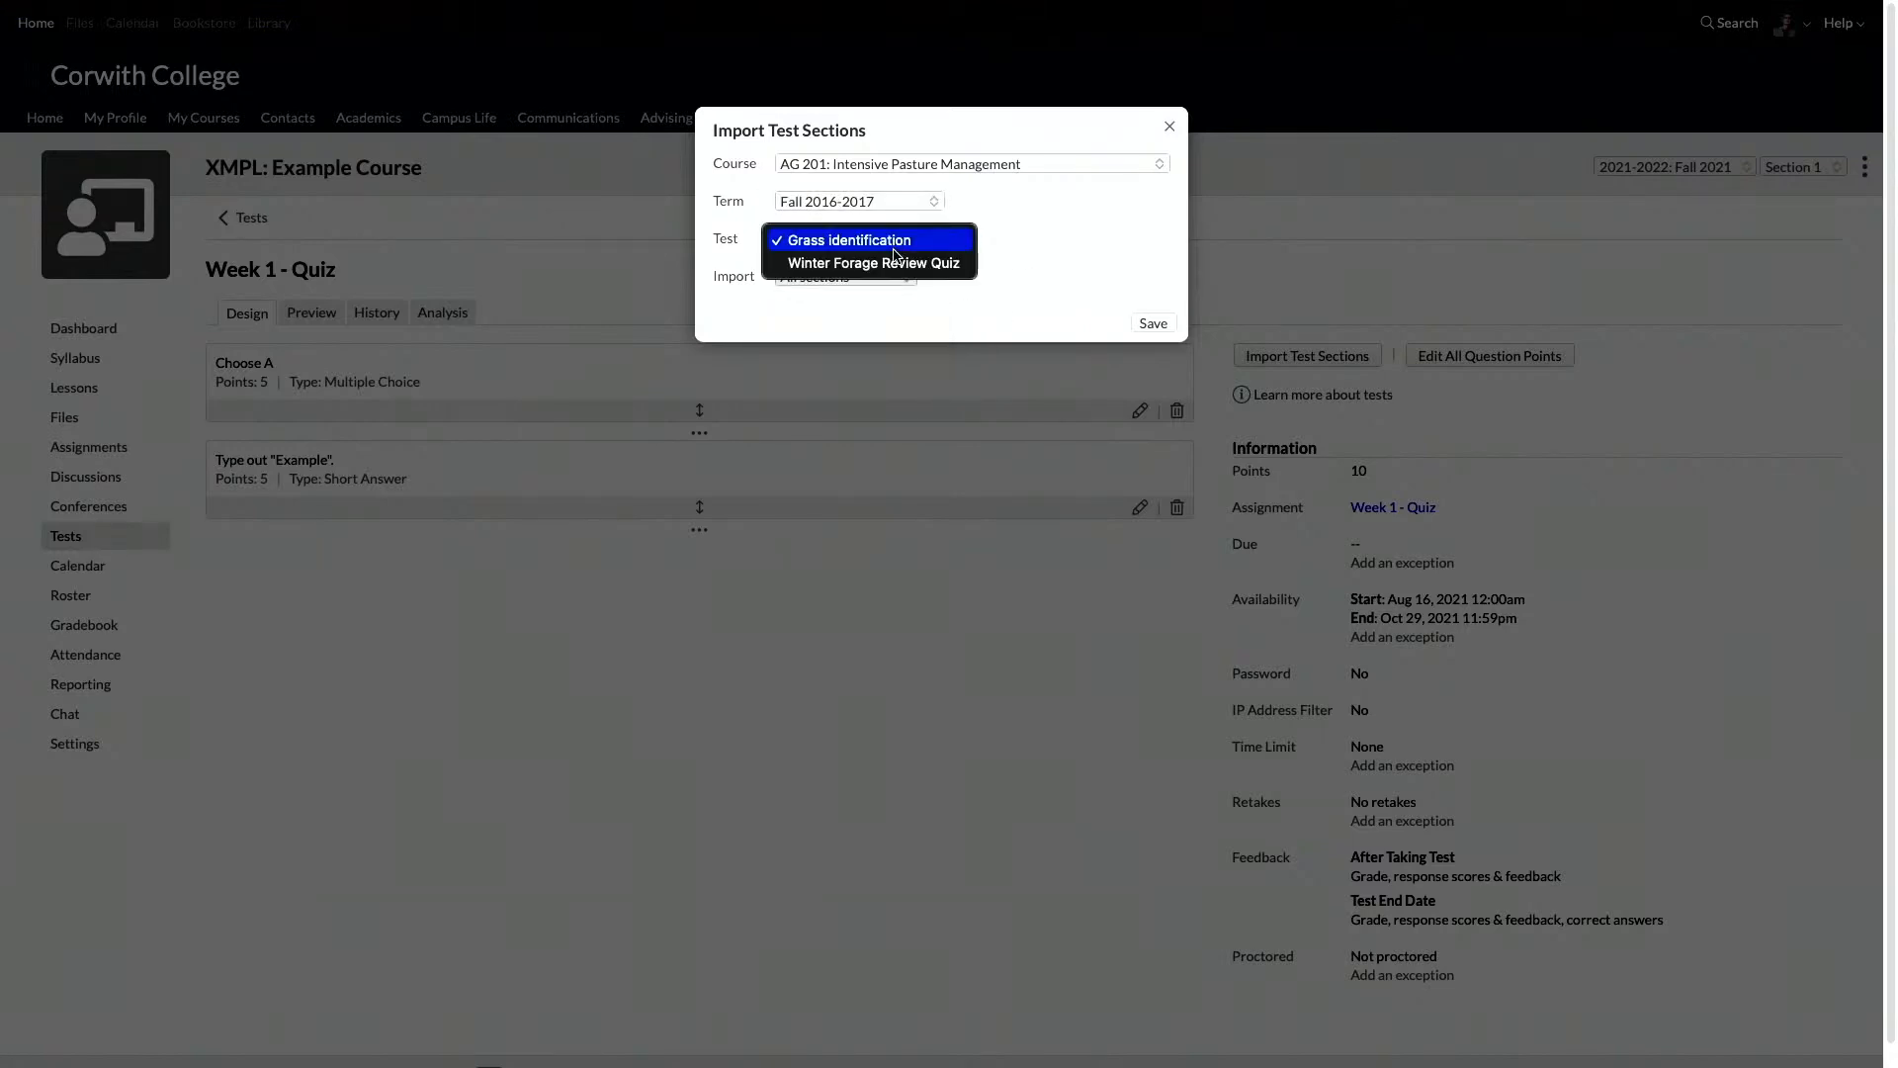
{"action": "left_click", "coordinate": [889, 263]}
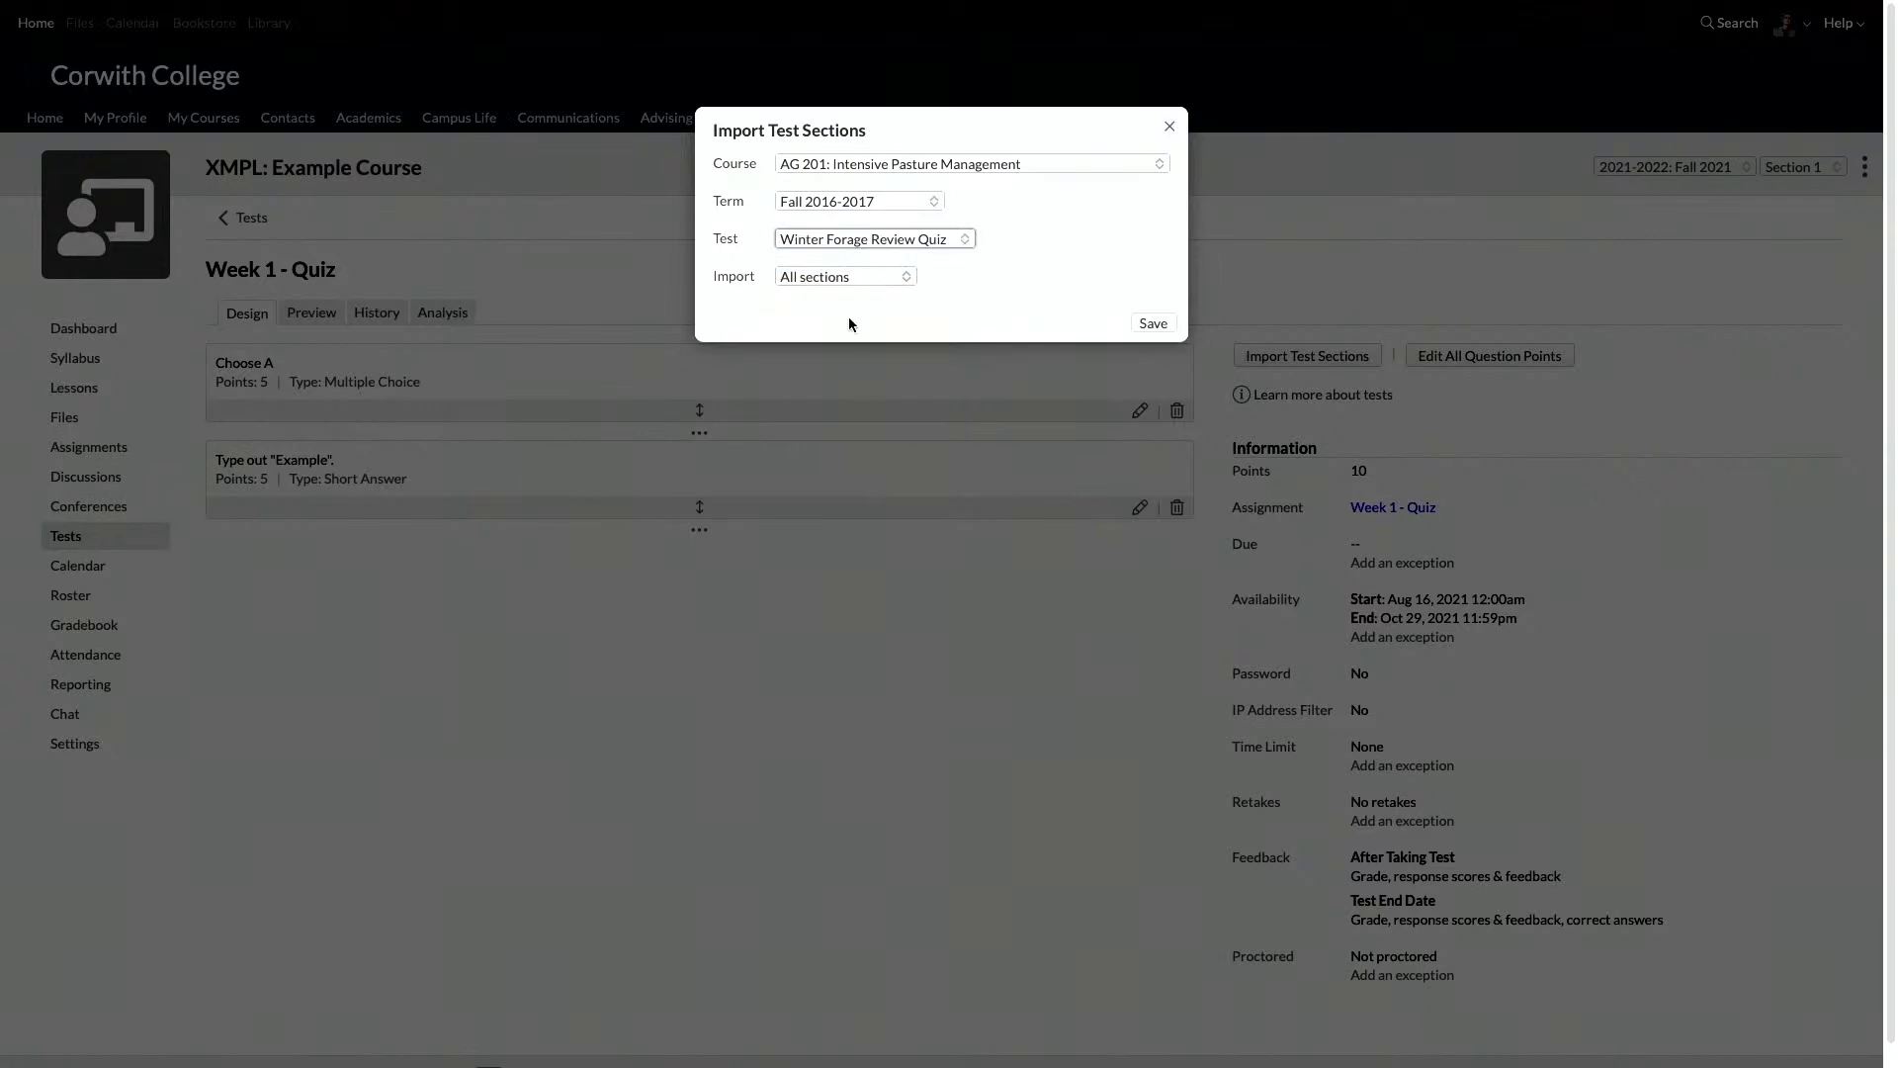
Step: Compare importing all sections with importing selected sections of the quiz, and close the import without saving
{"action": "left_click", "coordinate": [846, 277]}
{"action": "left_click", "coordinate": [855, 300]}
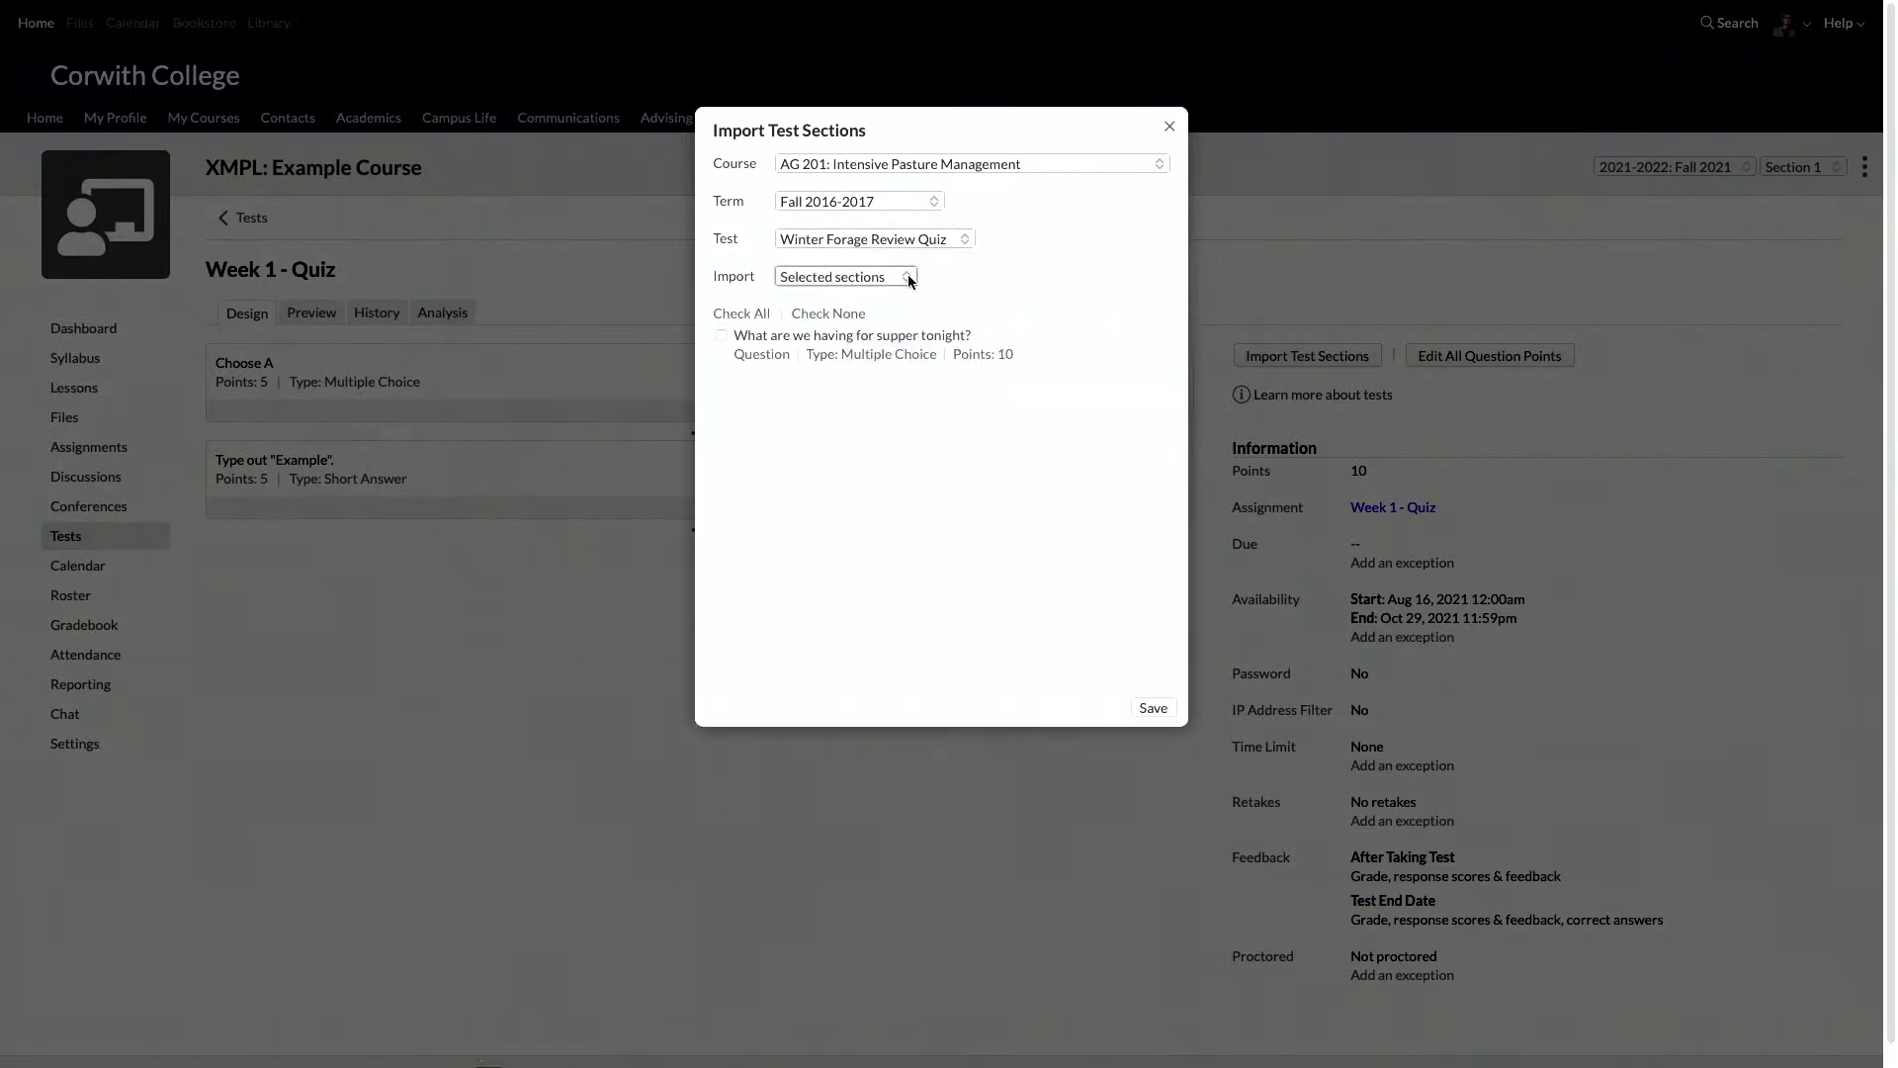
{"action": "left_click", "coordinate": [848, 279]}
{"action": "left_click", "coordinate": [842, 255]}
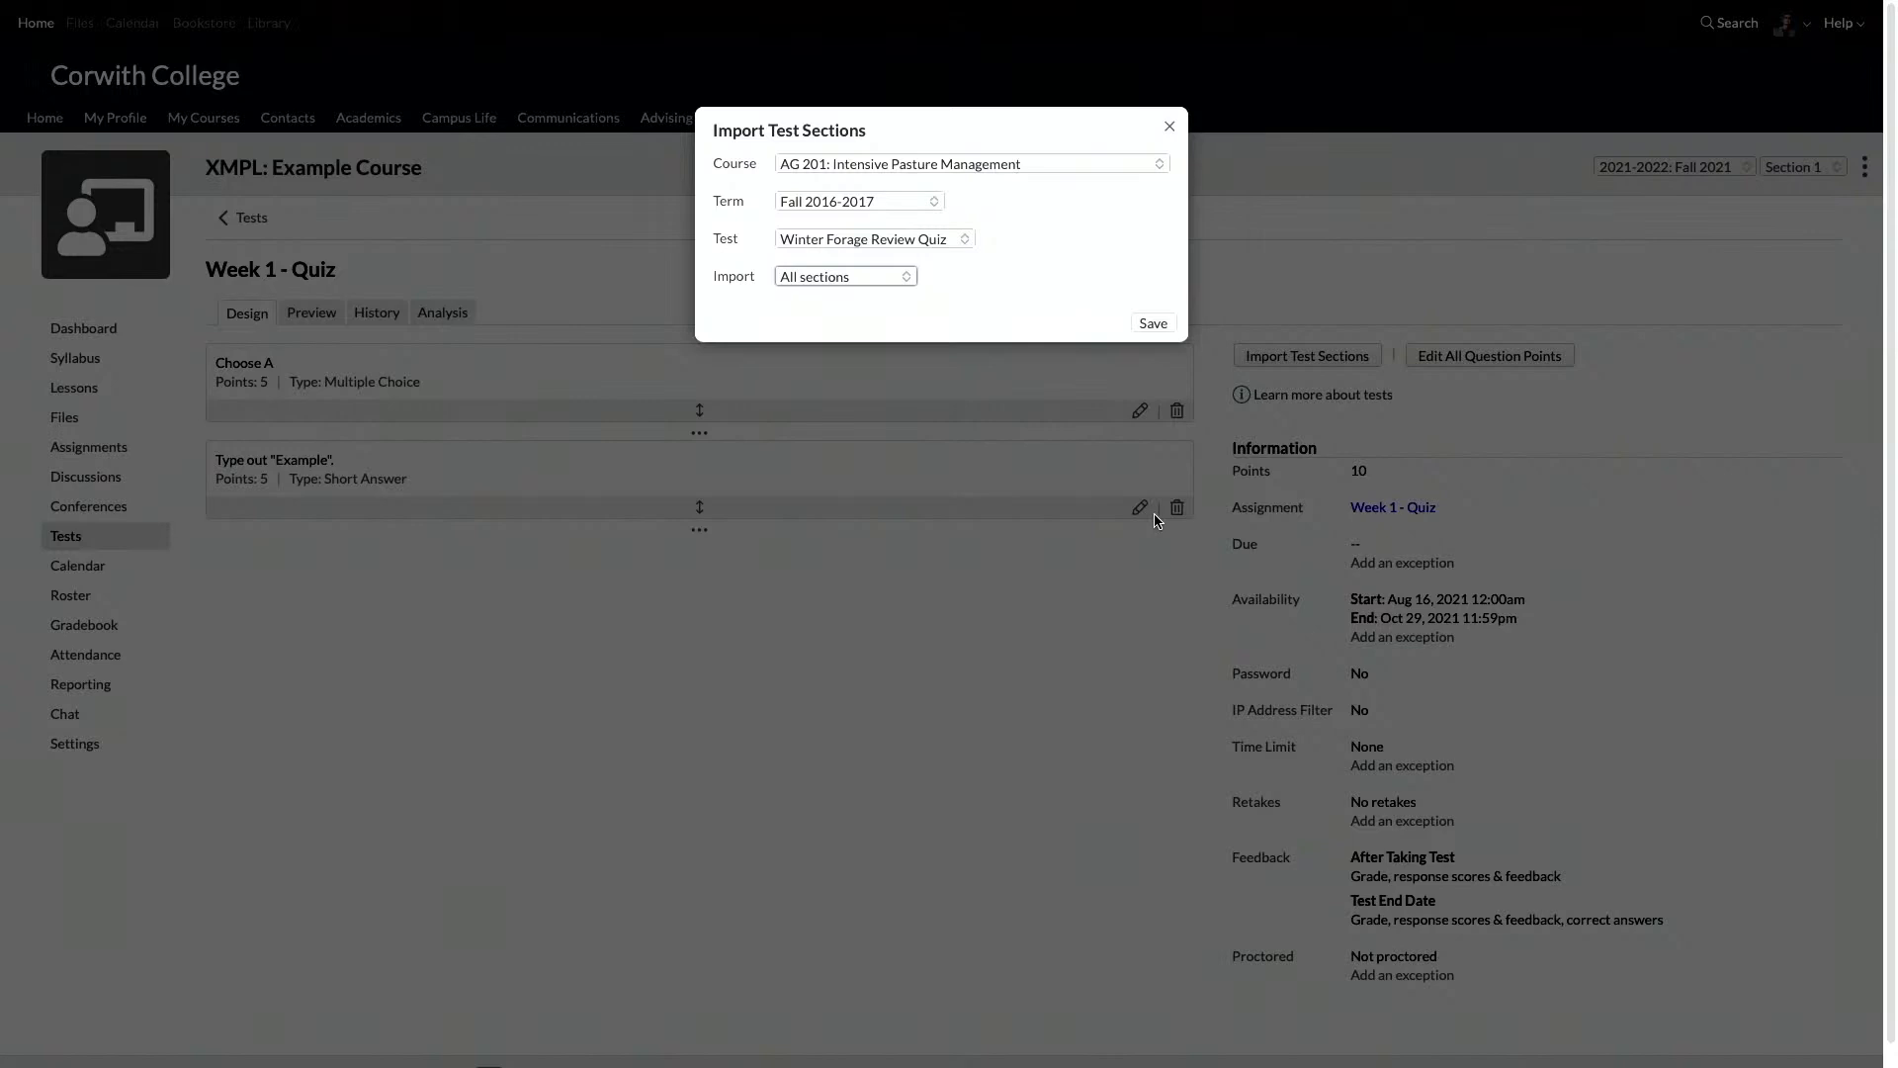
{"action": "left_click", "coordinate": [876, 279]}
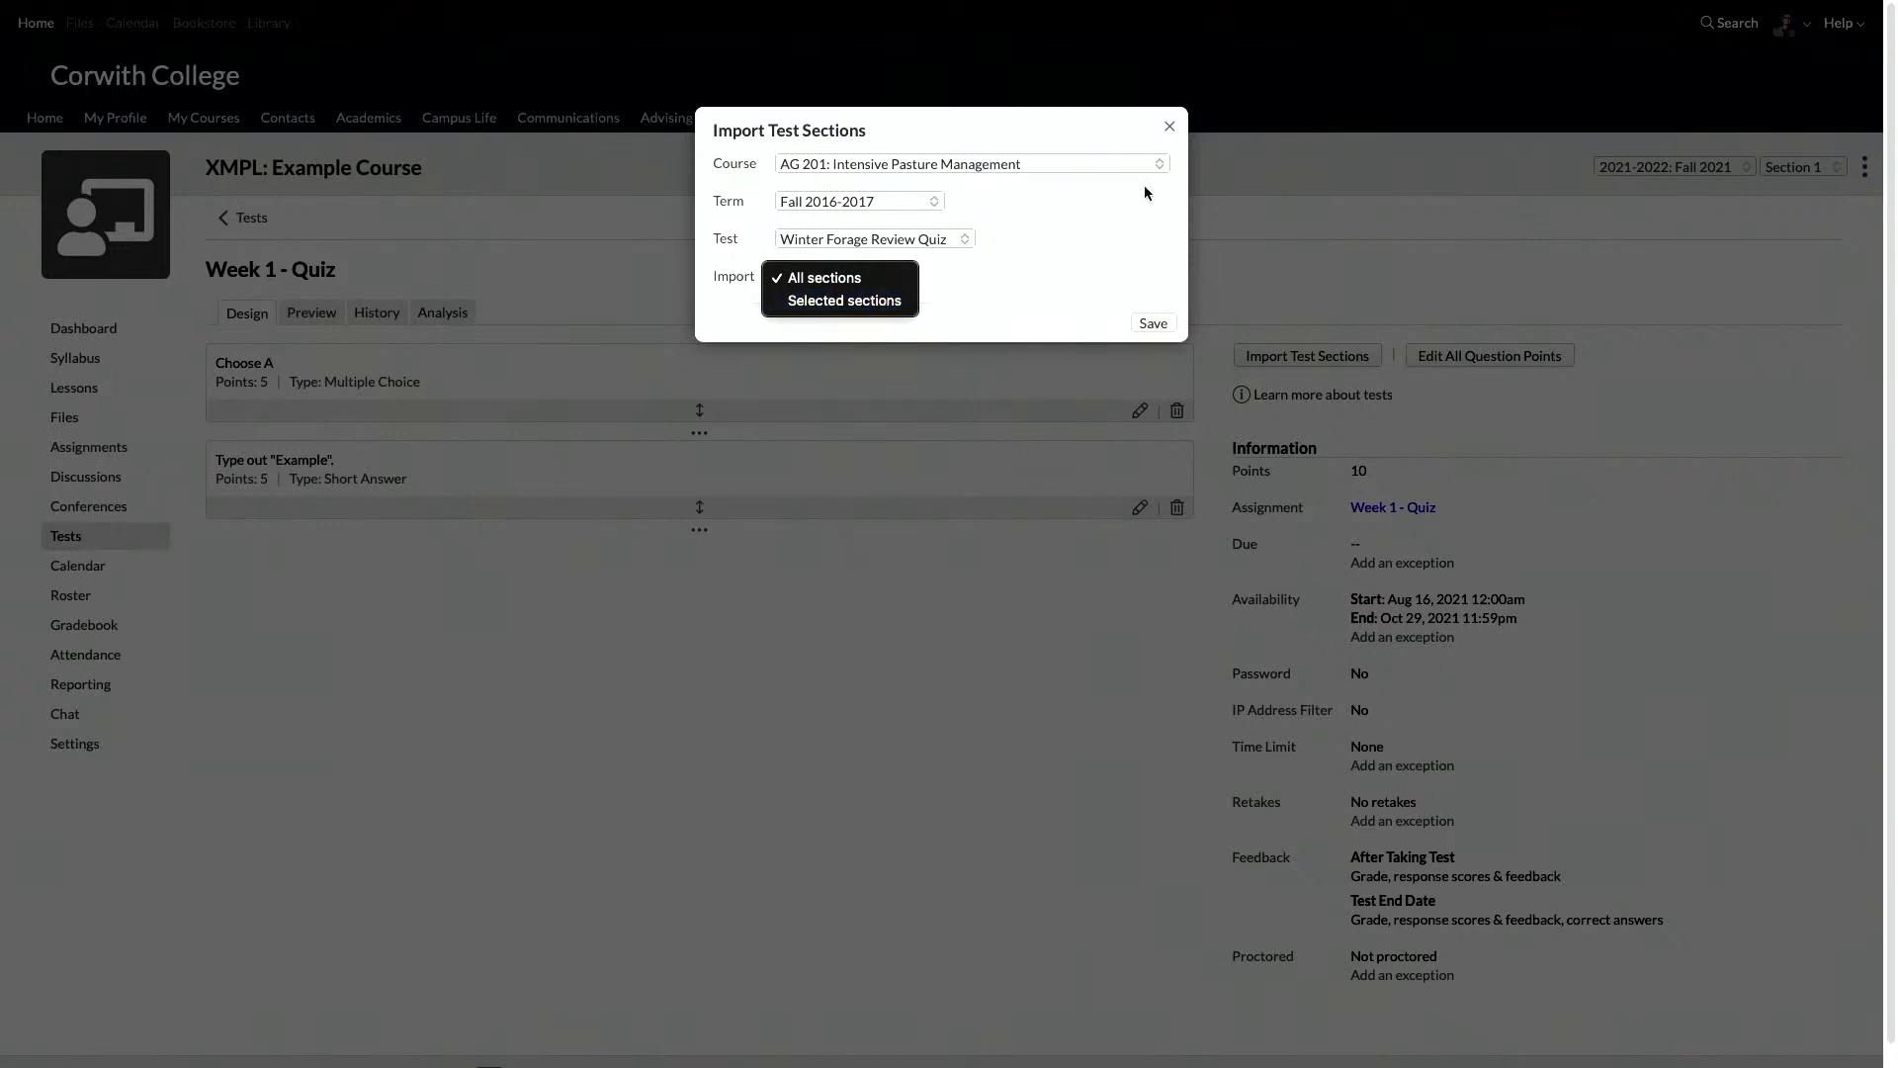
{"action": "left_click", "coordinate": [885, 301]}
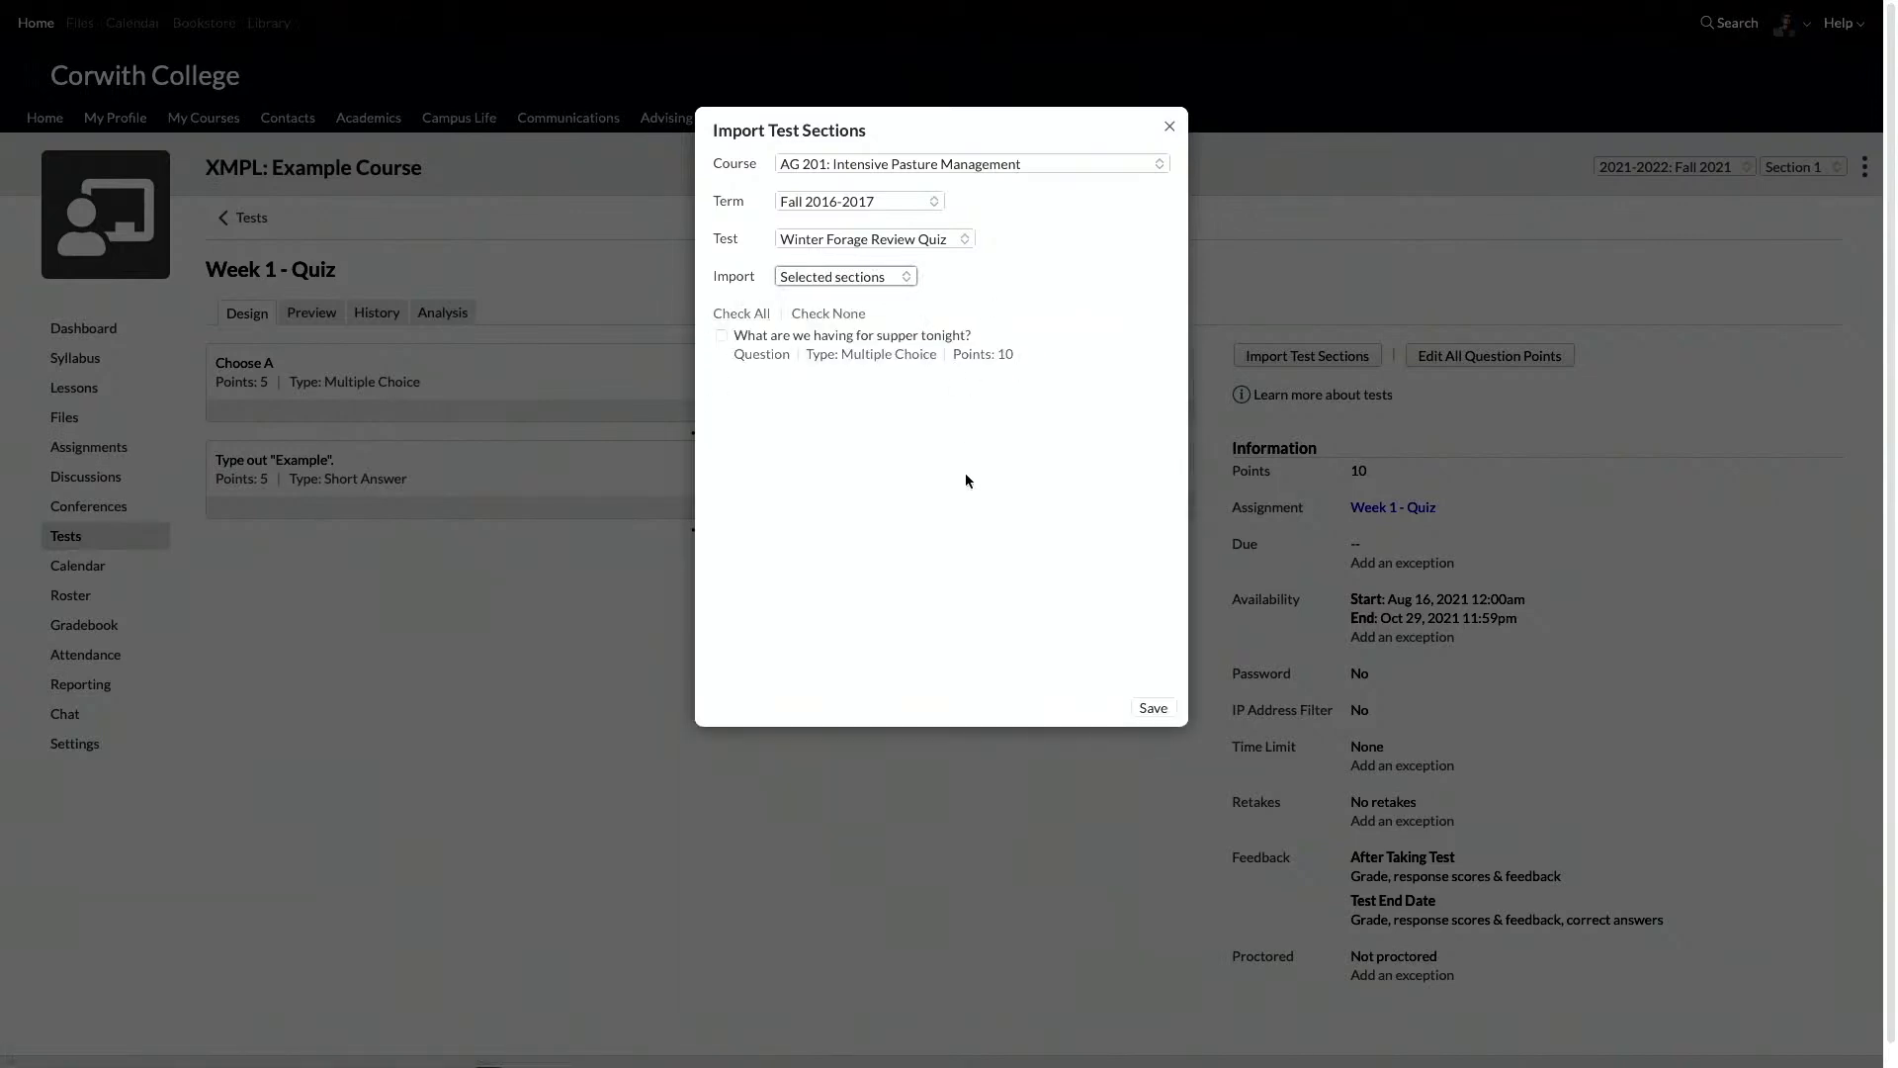
{"action": "left_click", "coordinate": [1169, 130]}
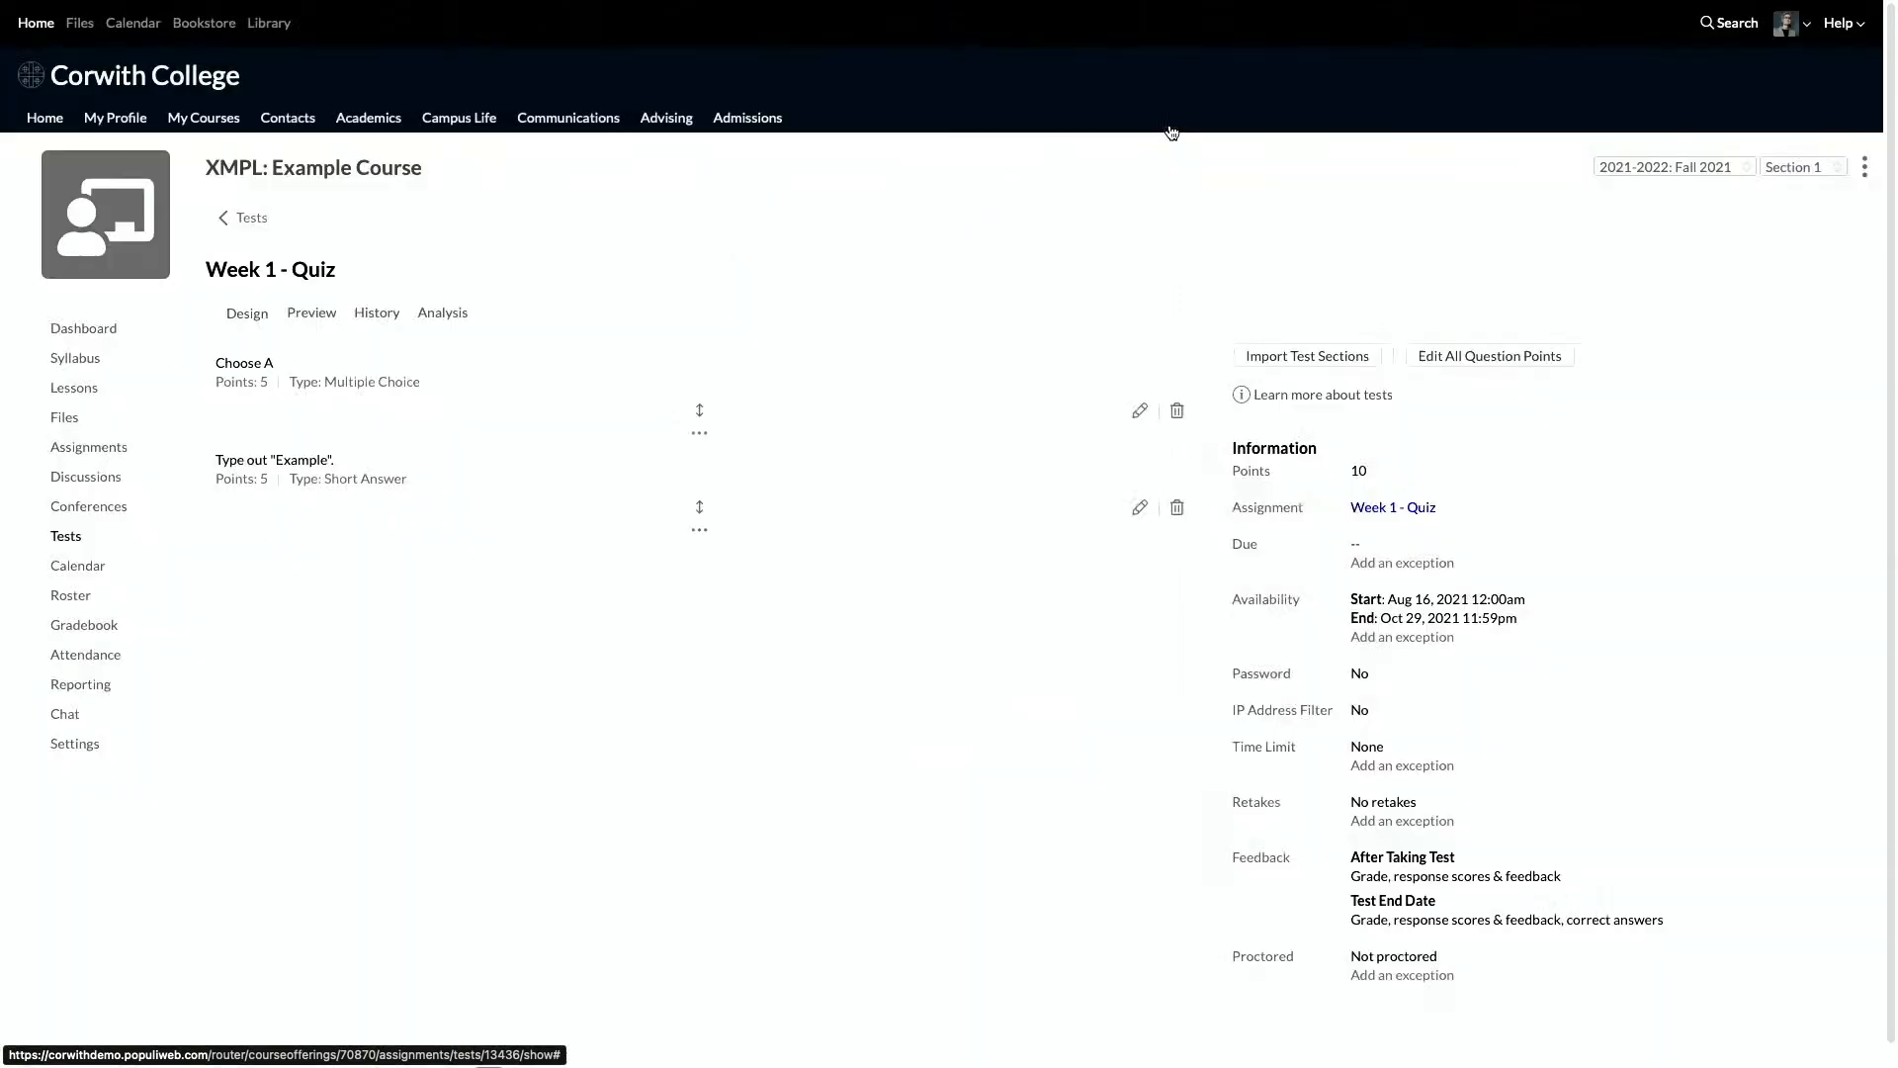
Step: Add a question after the last quiz item, based on the existing question "Choose A", and bring up its editable copy
{"action": "left_click", "coordinate": [700, 530]}
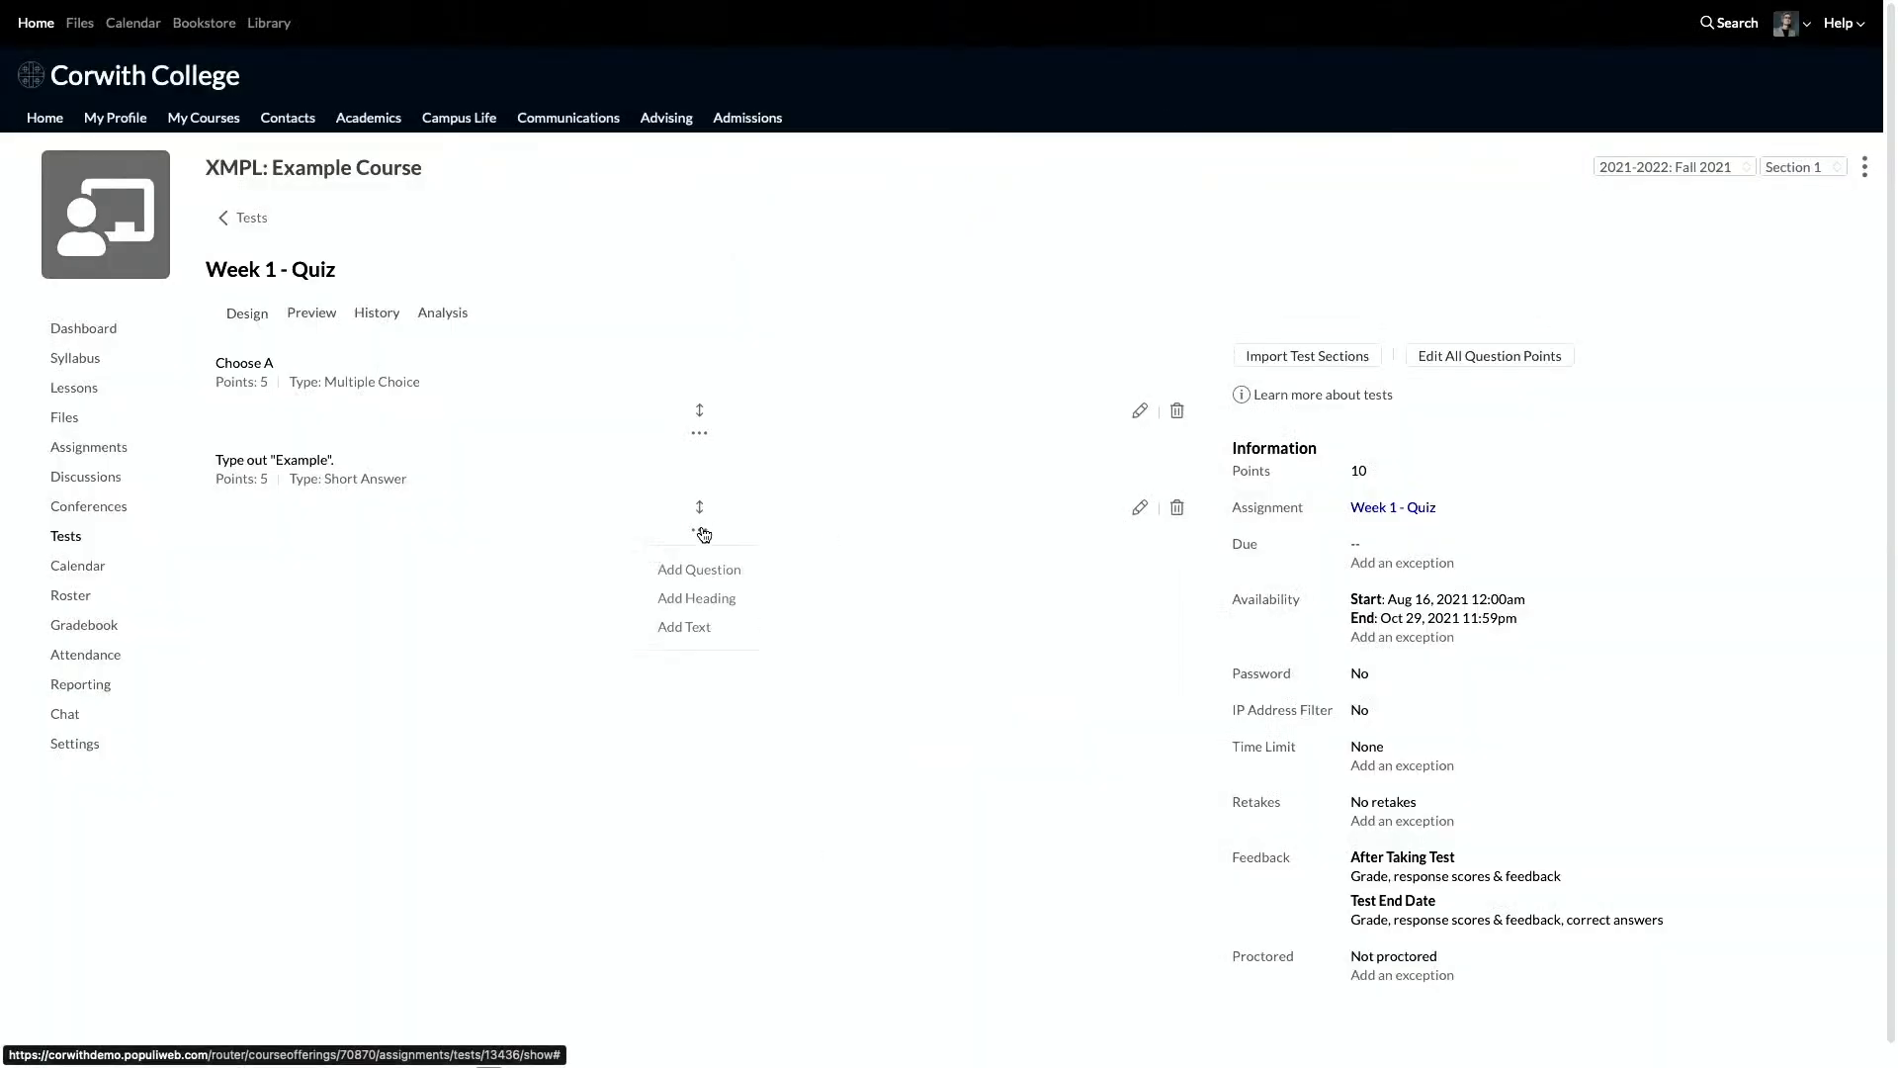
{"action": "left_click", "coordinate": [712, 581]}
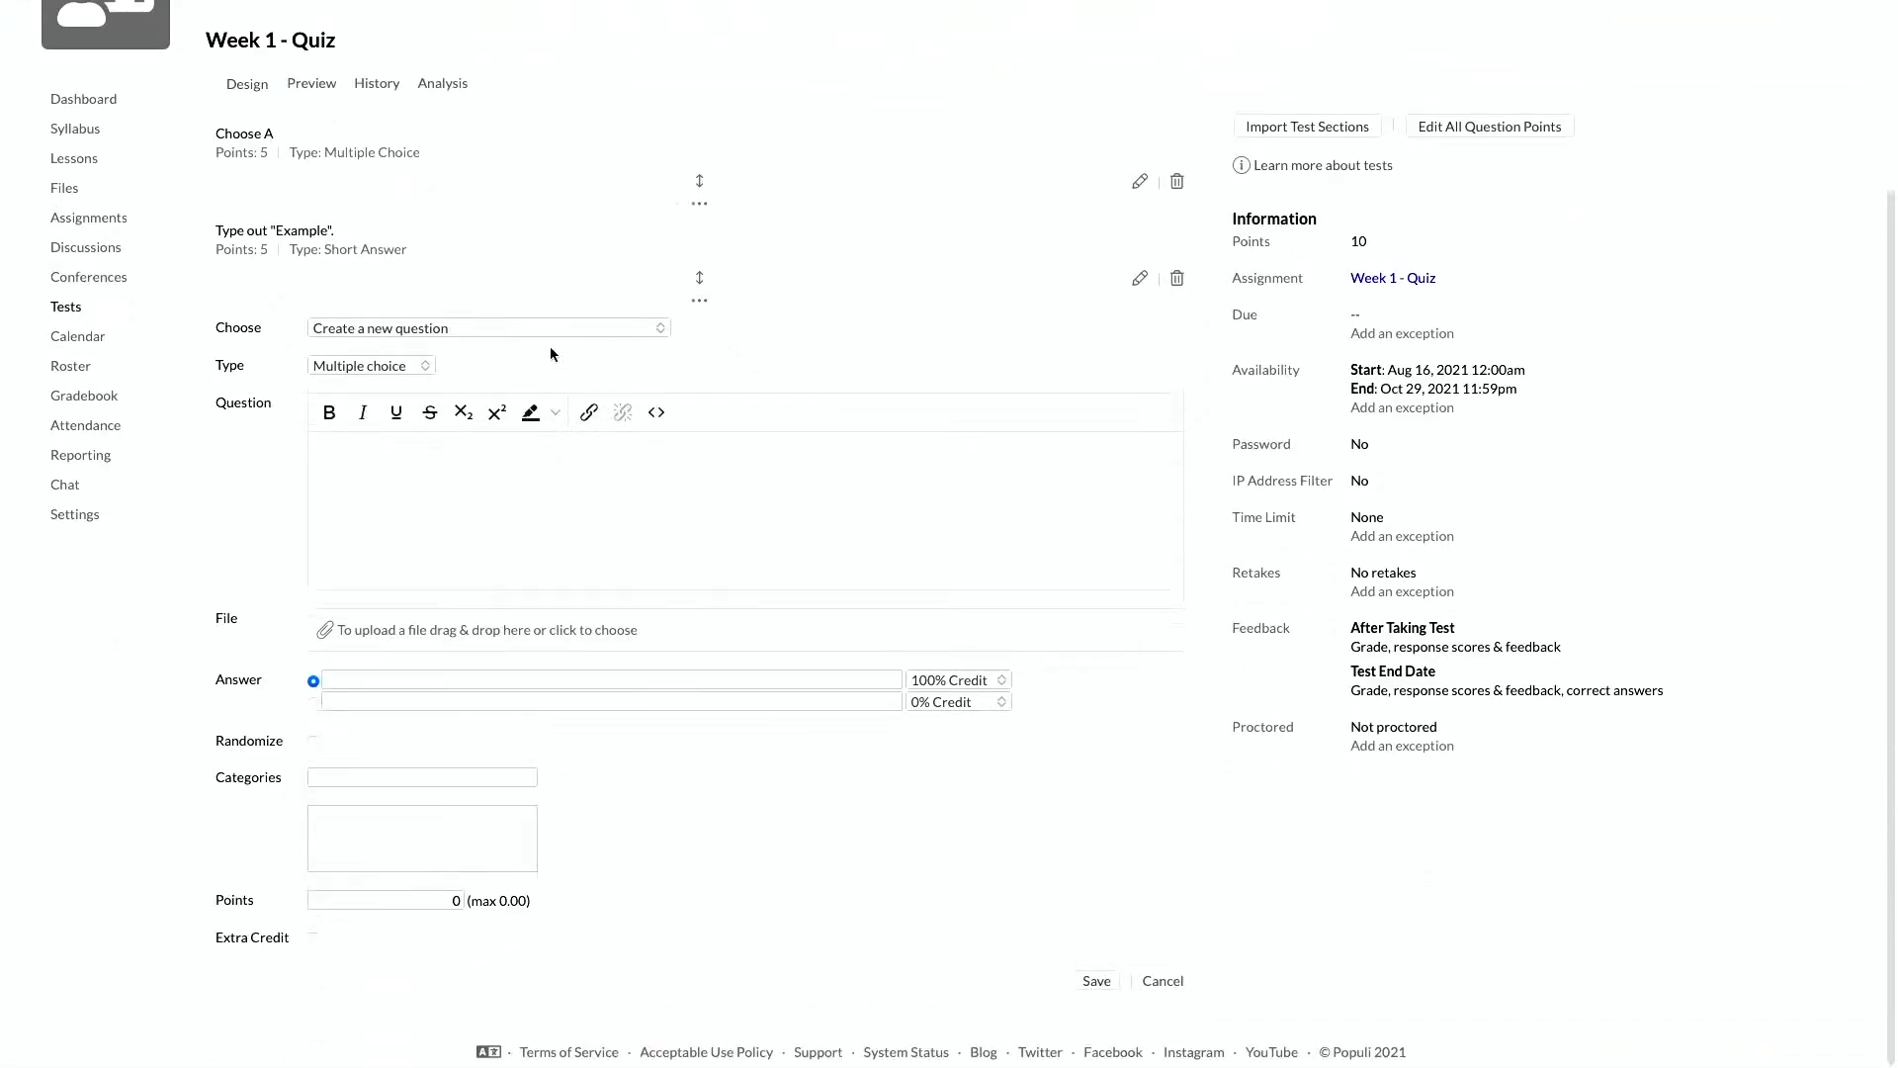
{"action": "left_click", "coordinate": [556, 335]}
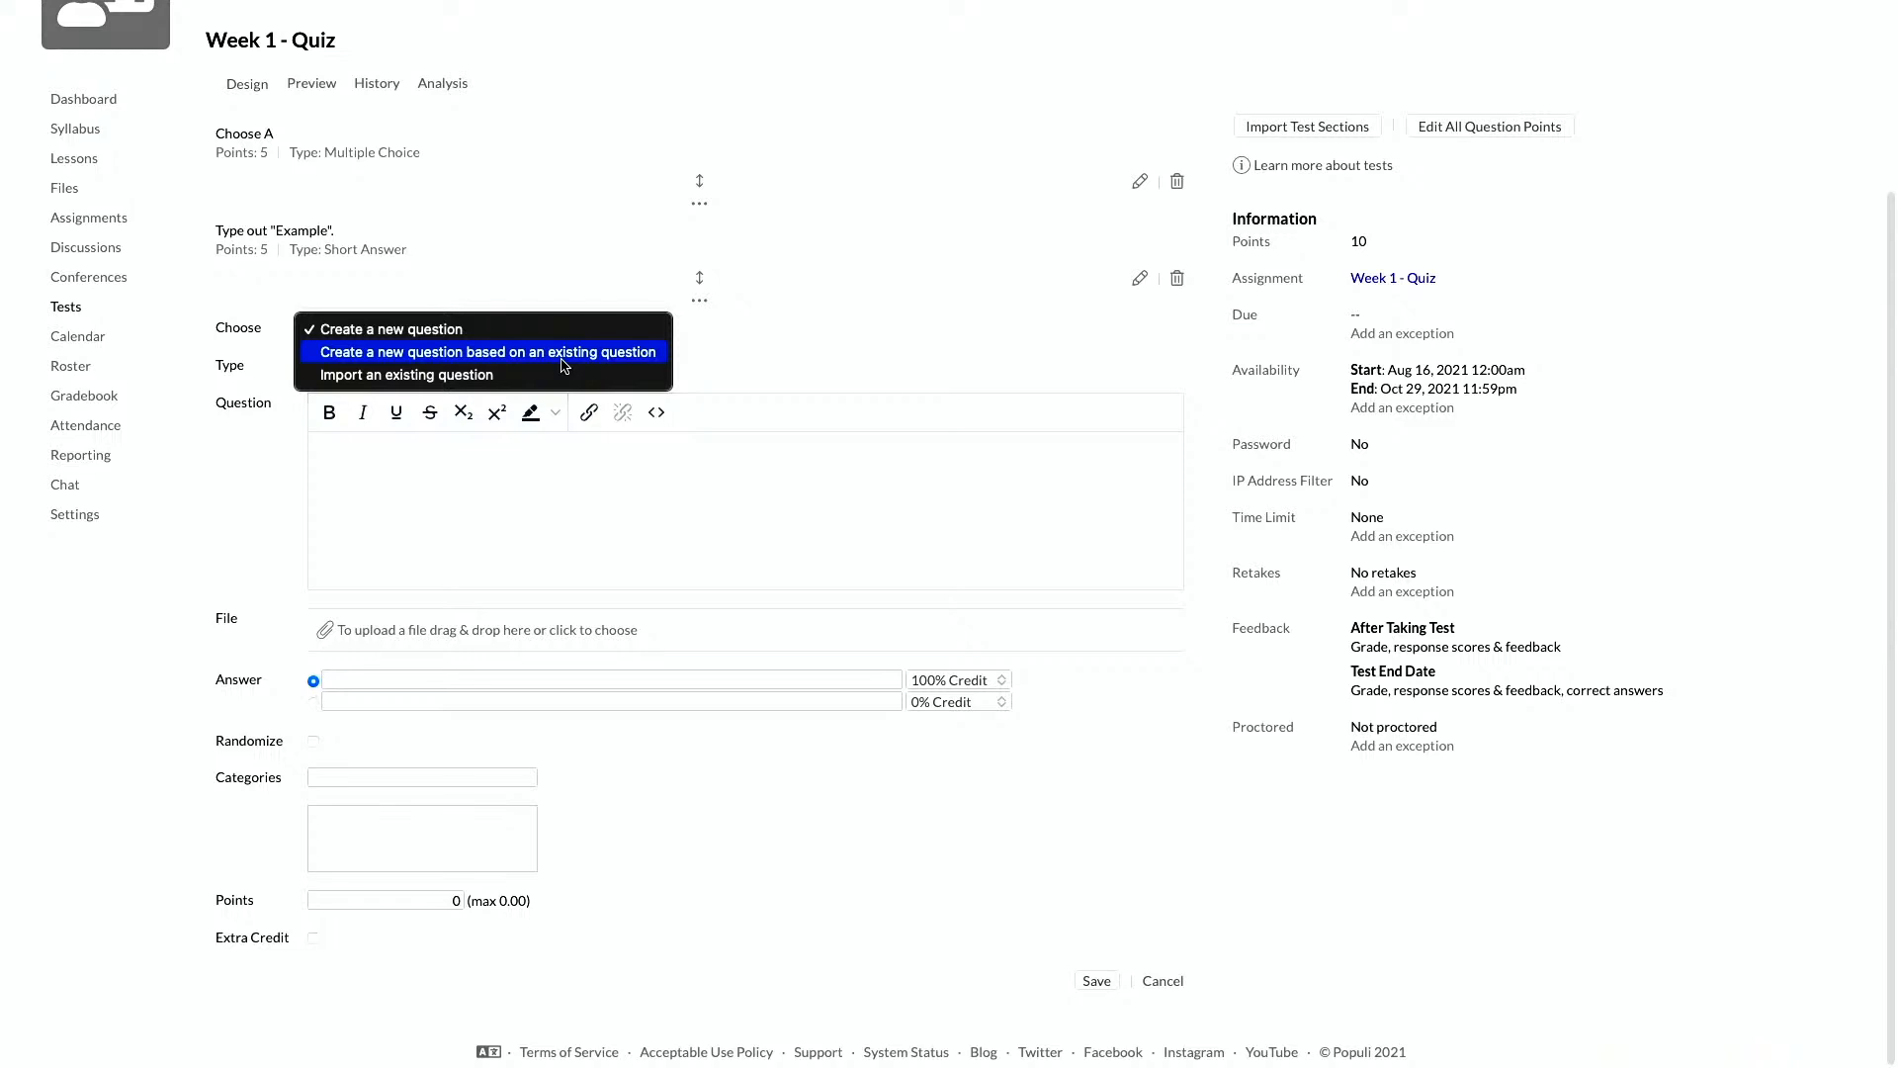
{"action": "left_click", "coordinate": [562, 358]}
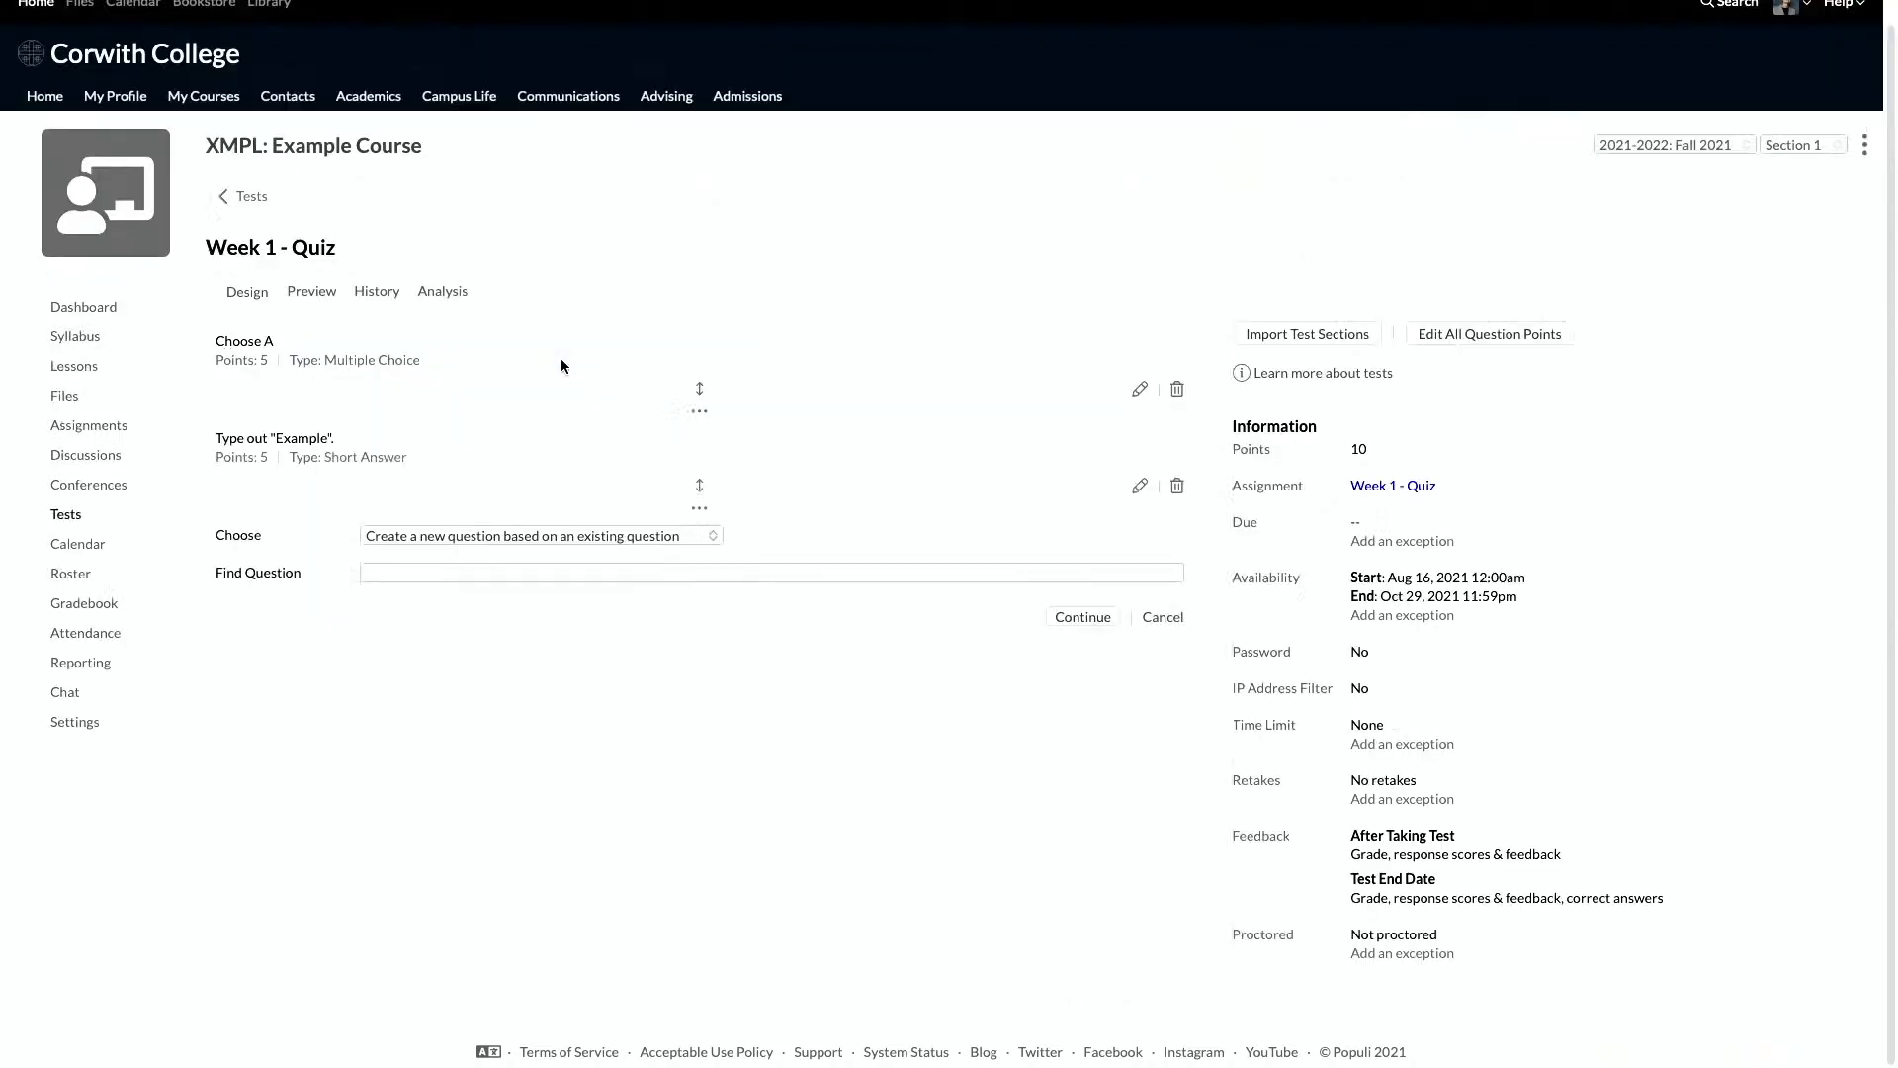
{"action": "left_click", "coordinate": [511, 574]}
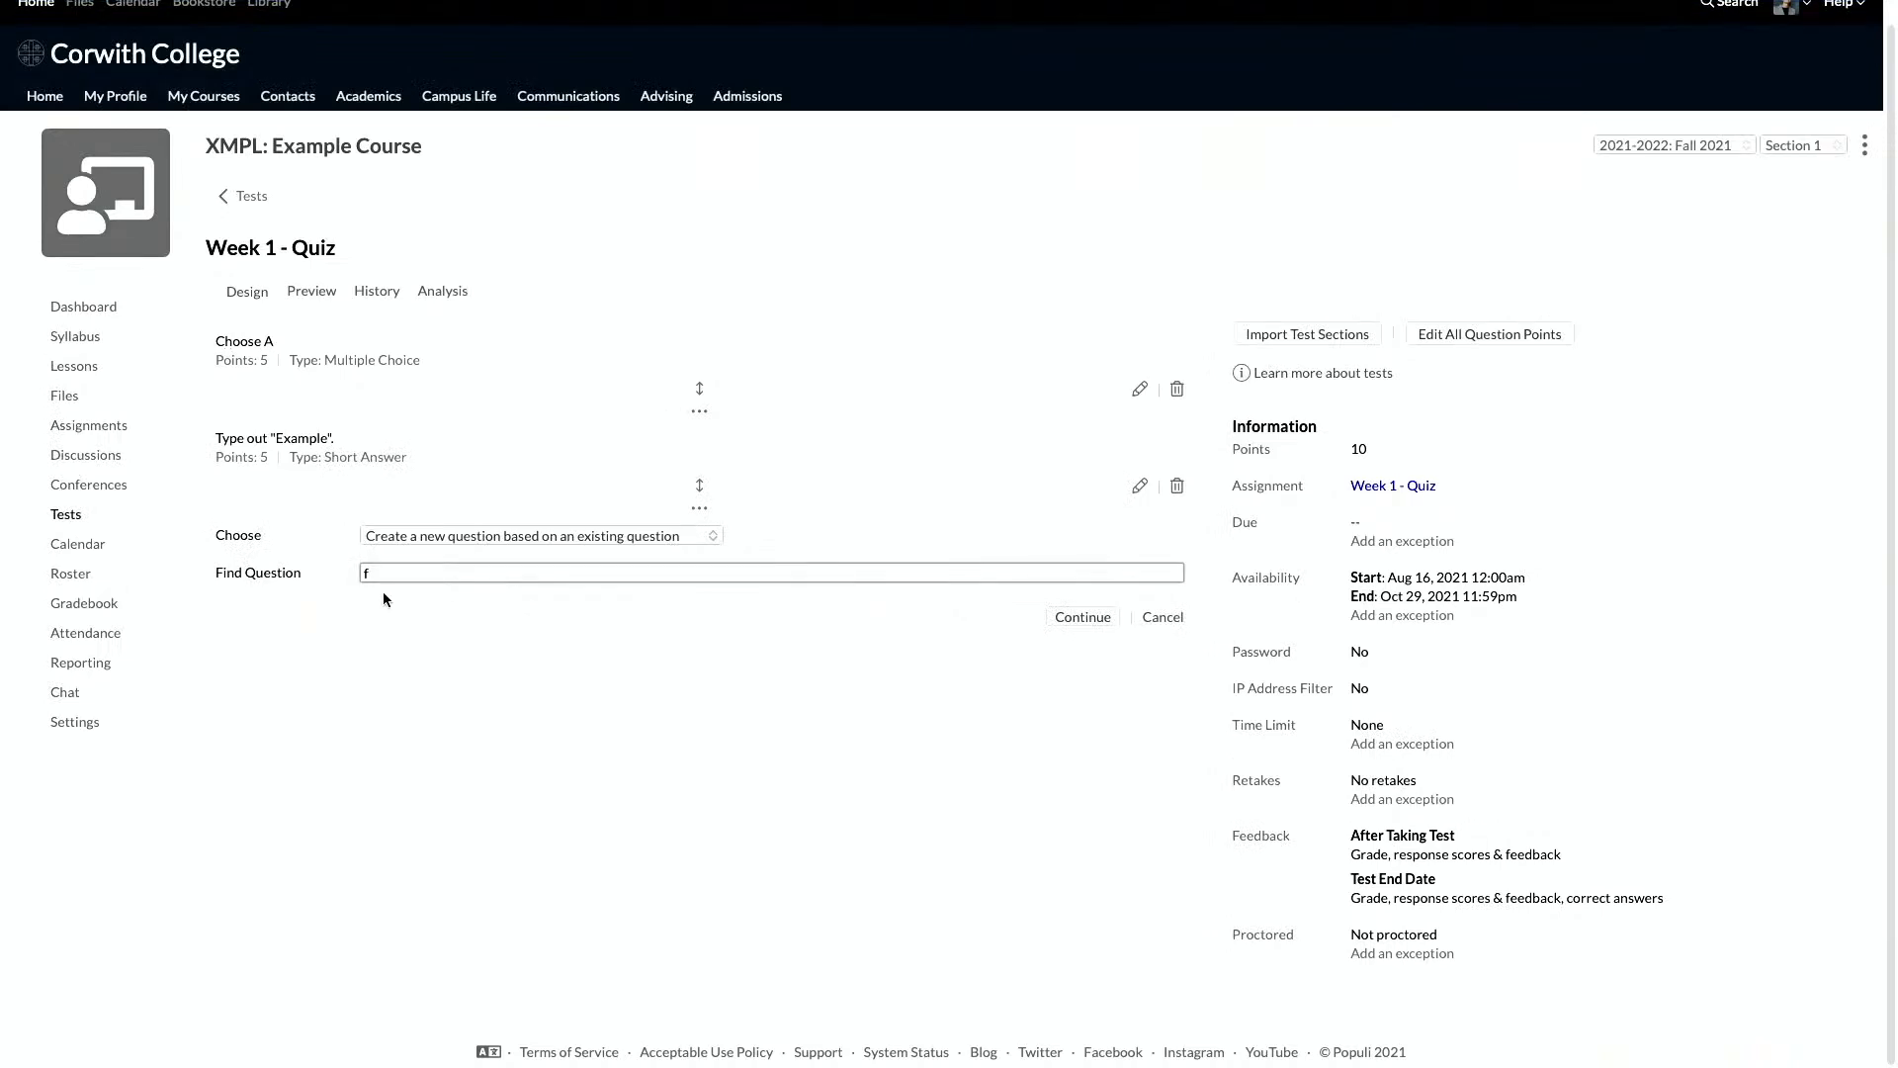
{"action": "type", "text": "f"}
{"action": "key", "text": "BackSpace"}
{"action": "type", "text": "a"}
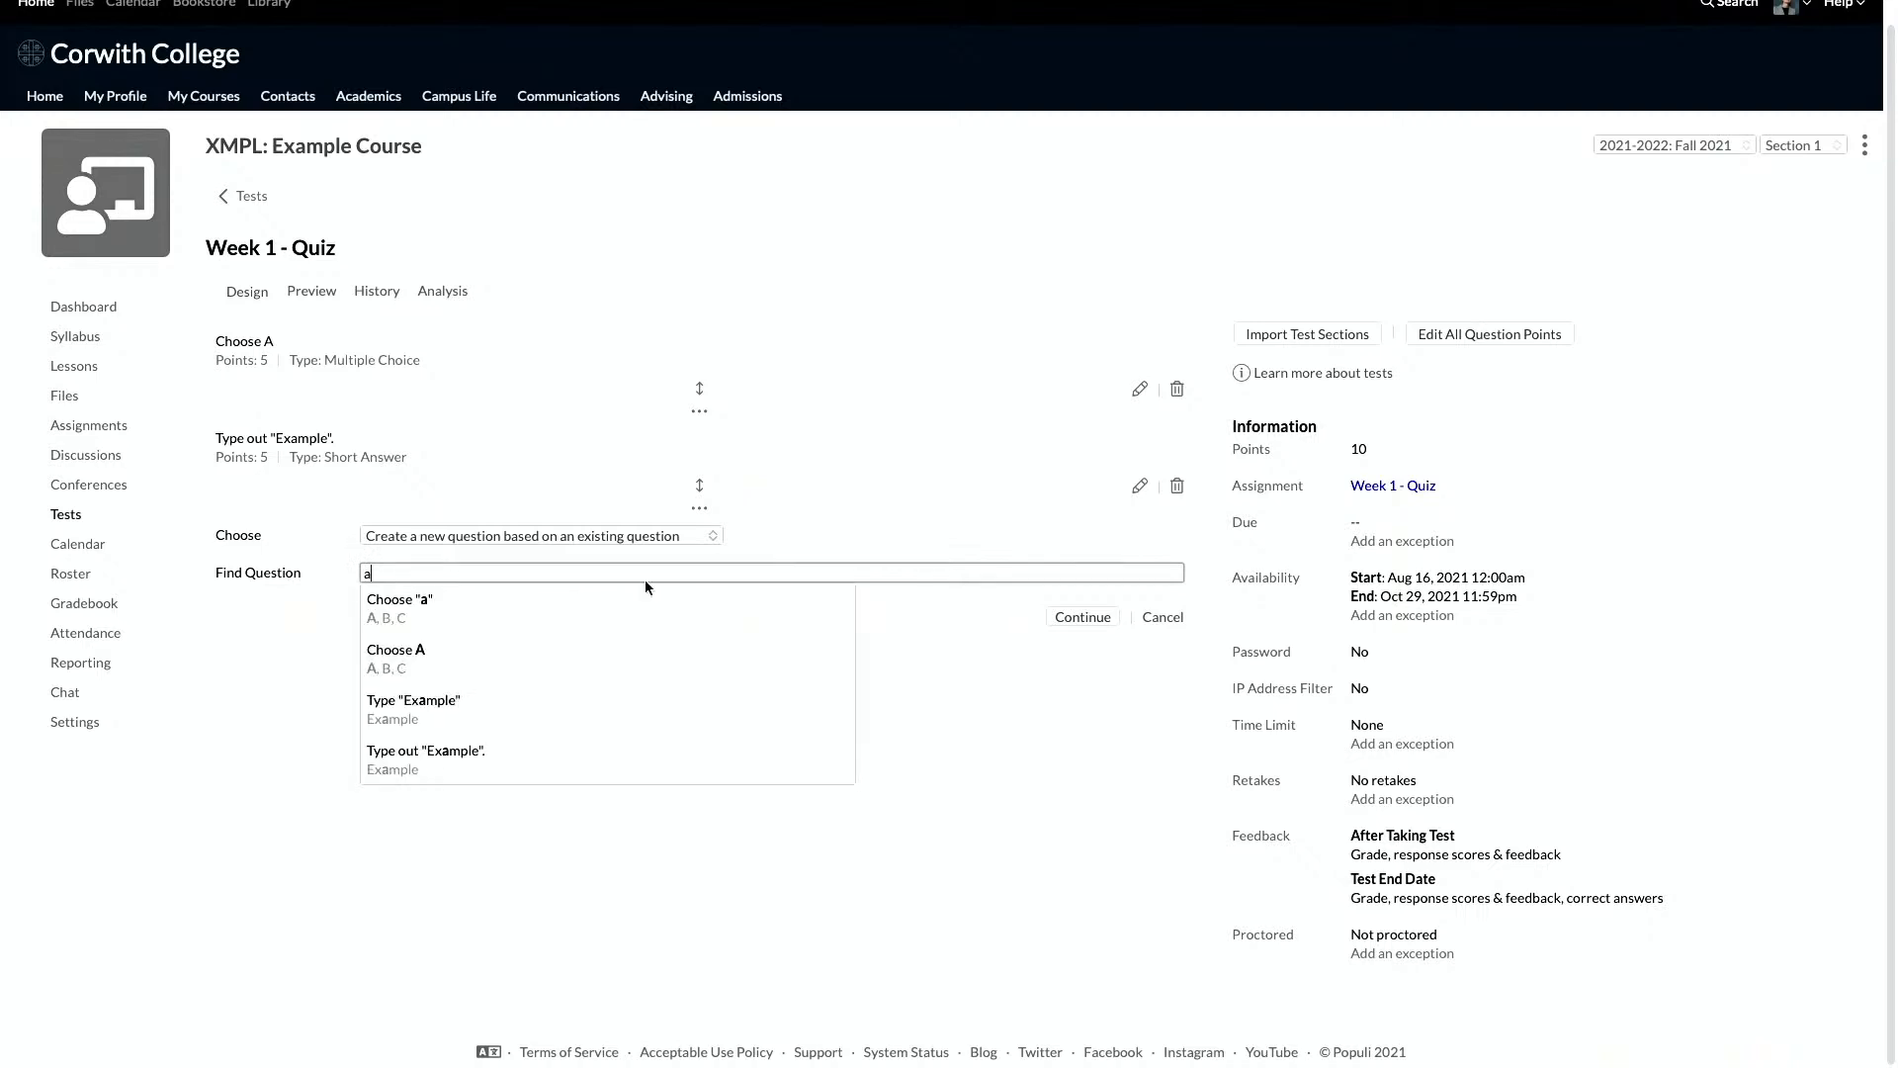
{"action": "left_click", "coordinate": [472, 670]}
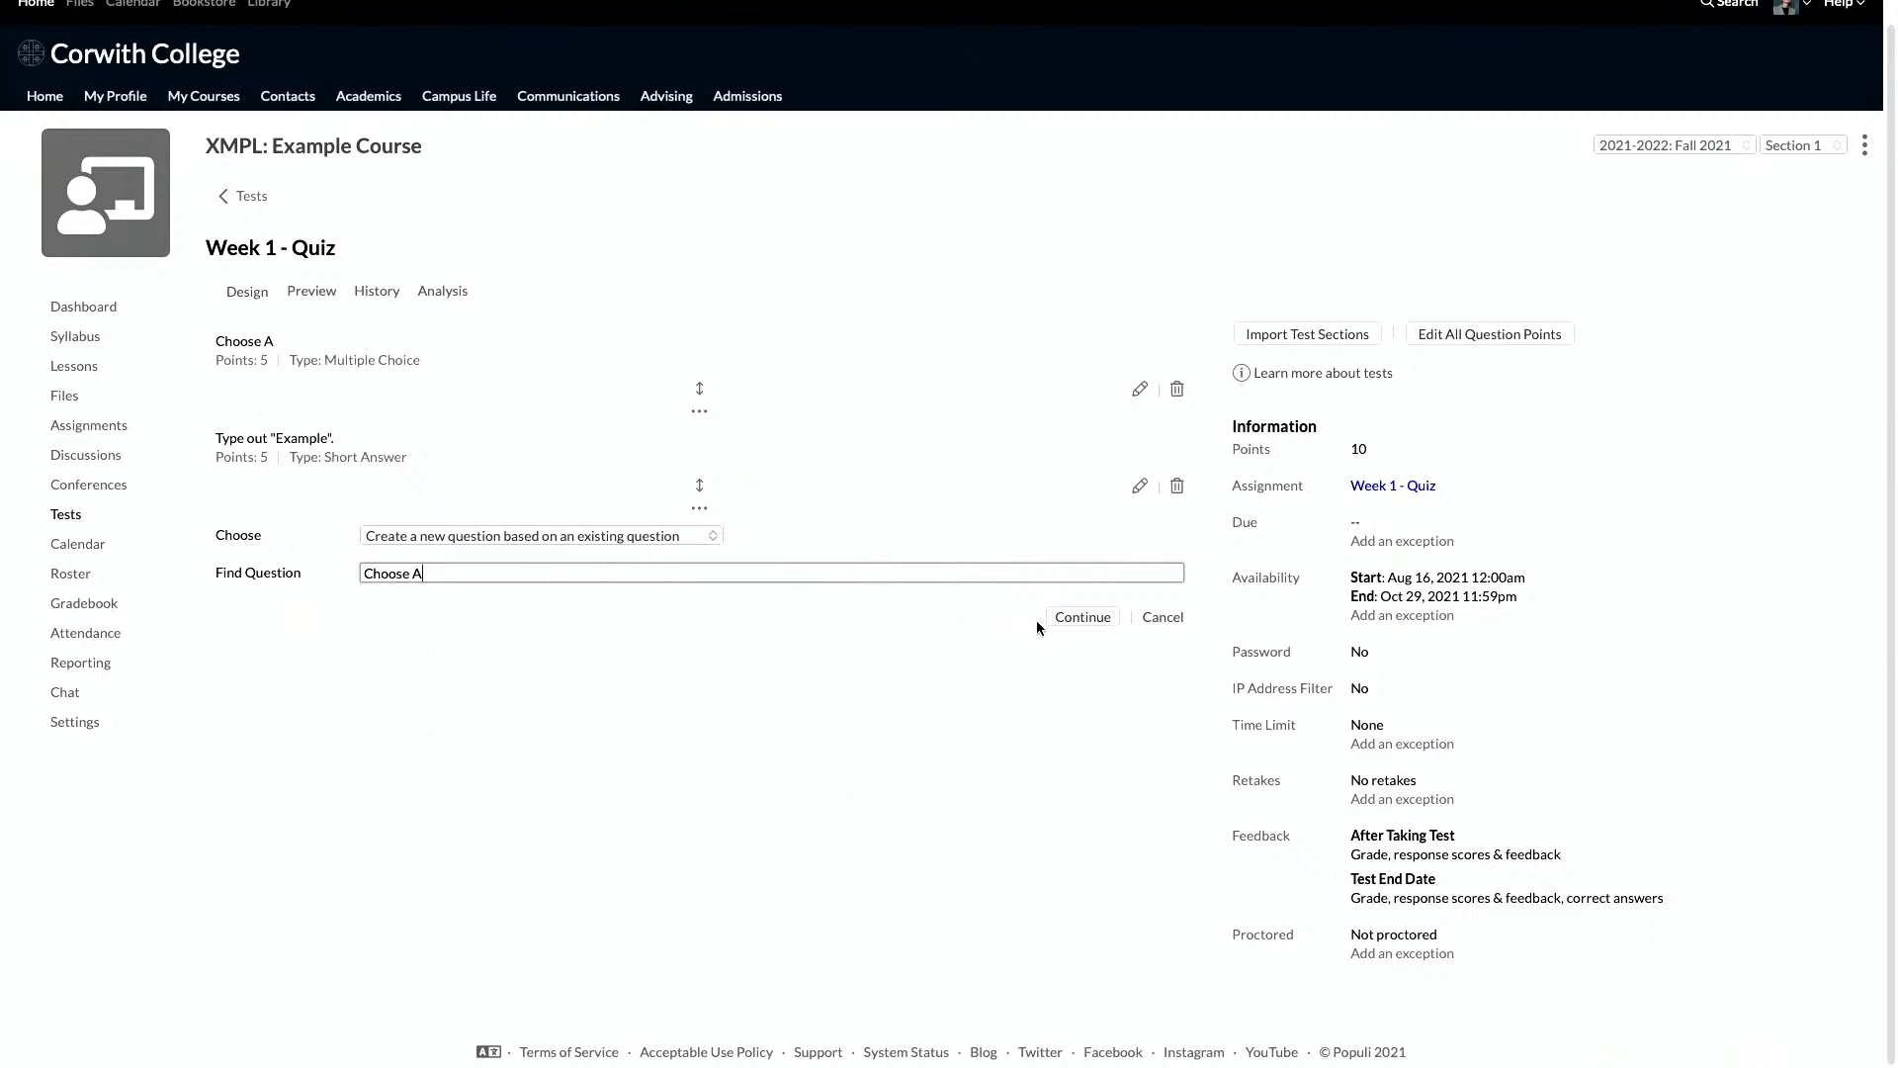
{"action": "left_click", "coordinate": [1078, 618]}
{"action": "scroll", "coordinate": [652, 471], "scroll_direction": "down", "scroll_amount": 2}
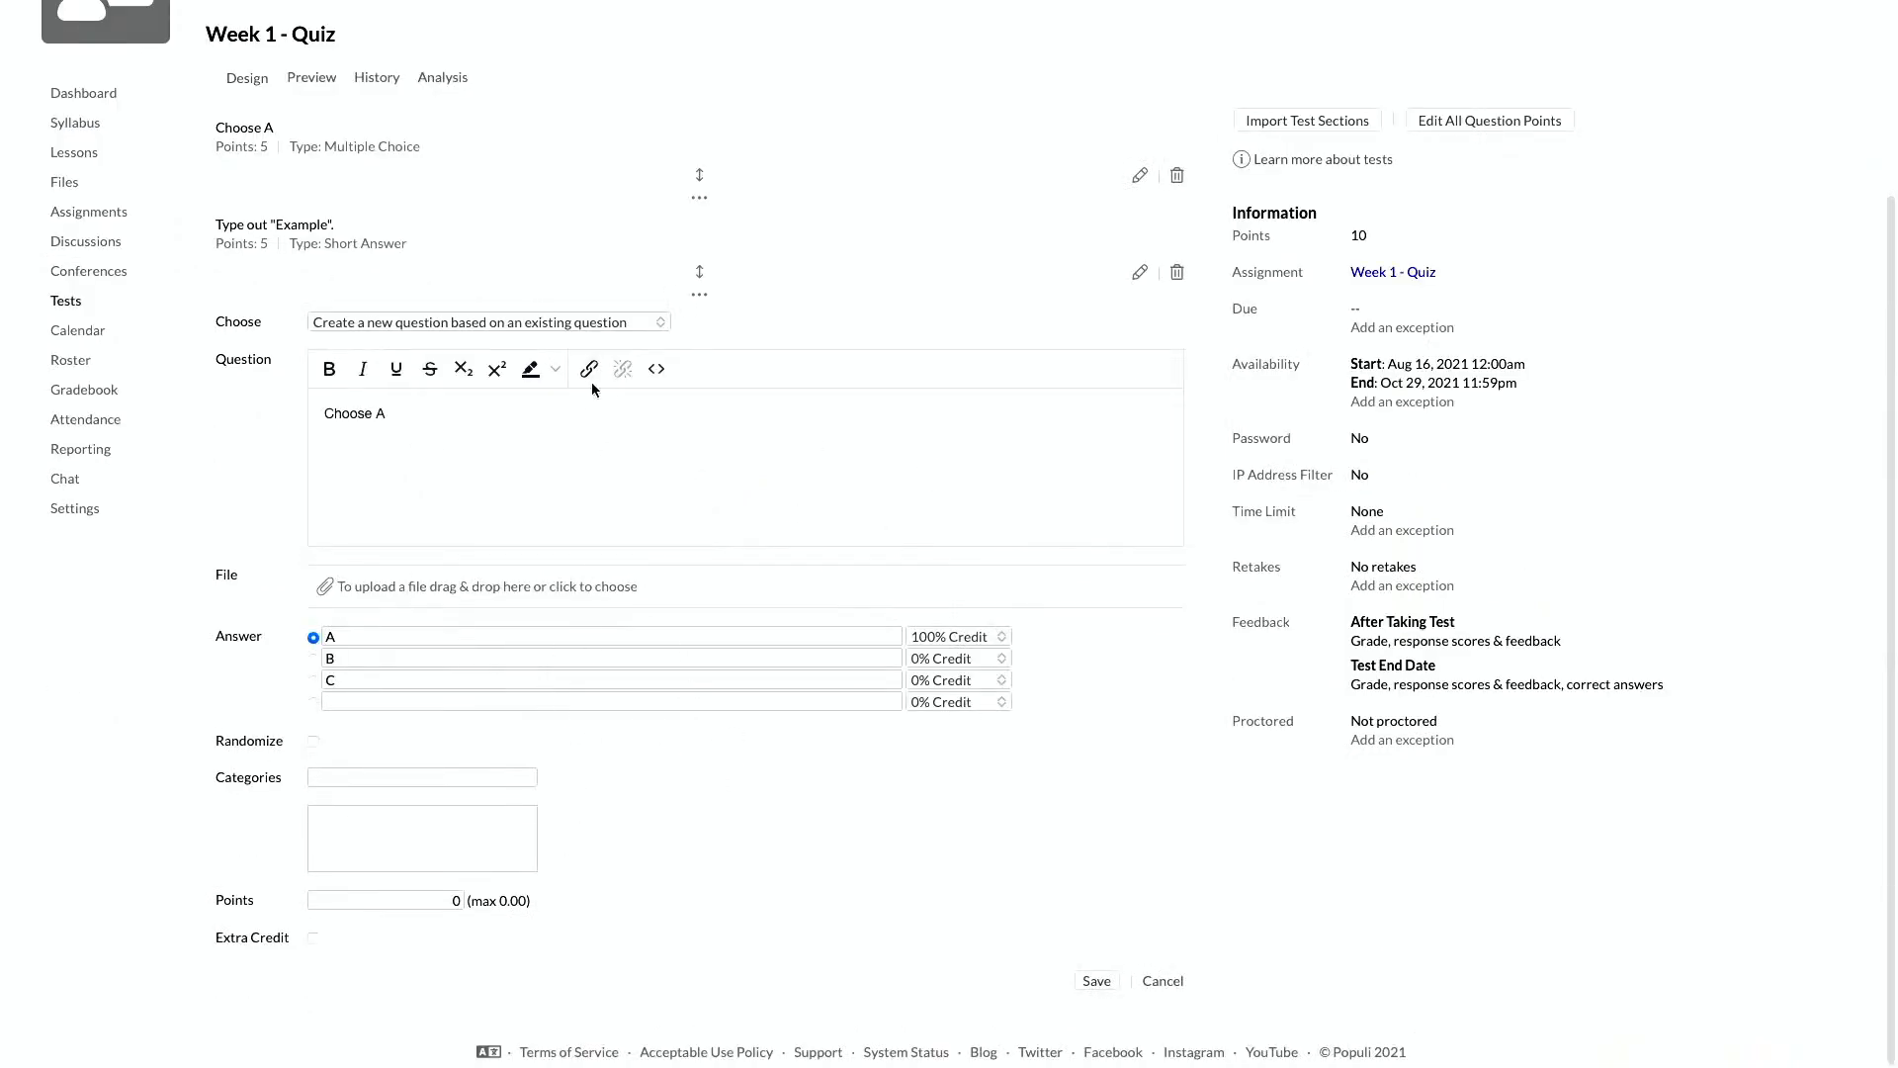
Step: Switch the new item to importing an existing question, pick Type "Example", and cancel adding it
{"action": "left_click", "coordinate": [516, 323]}
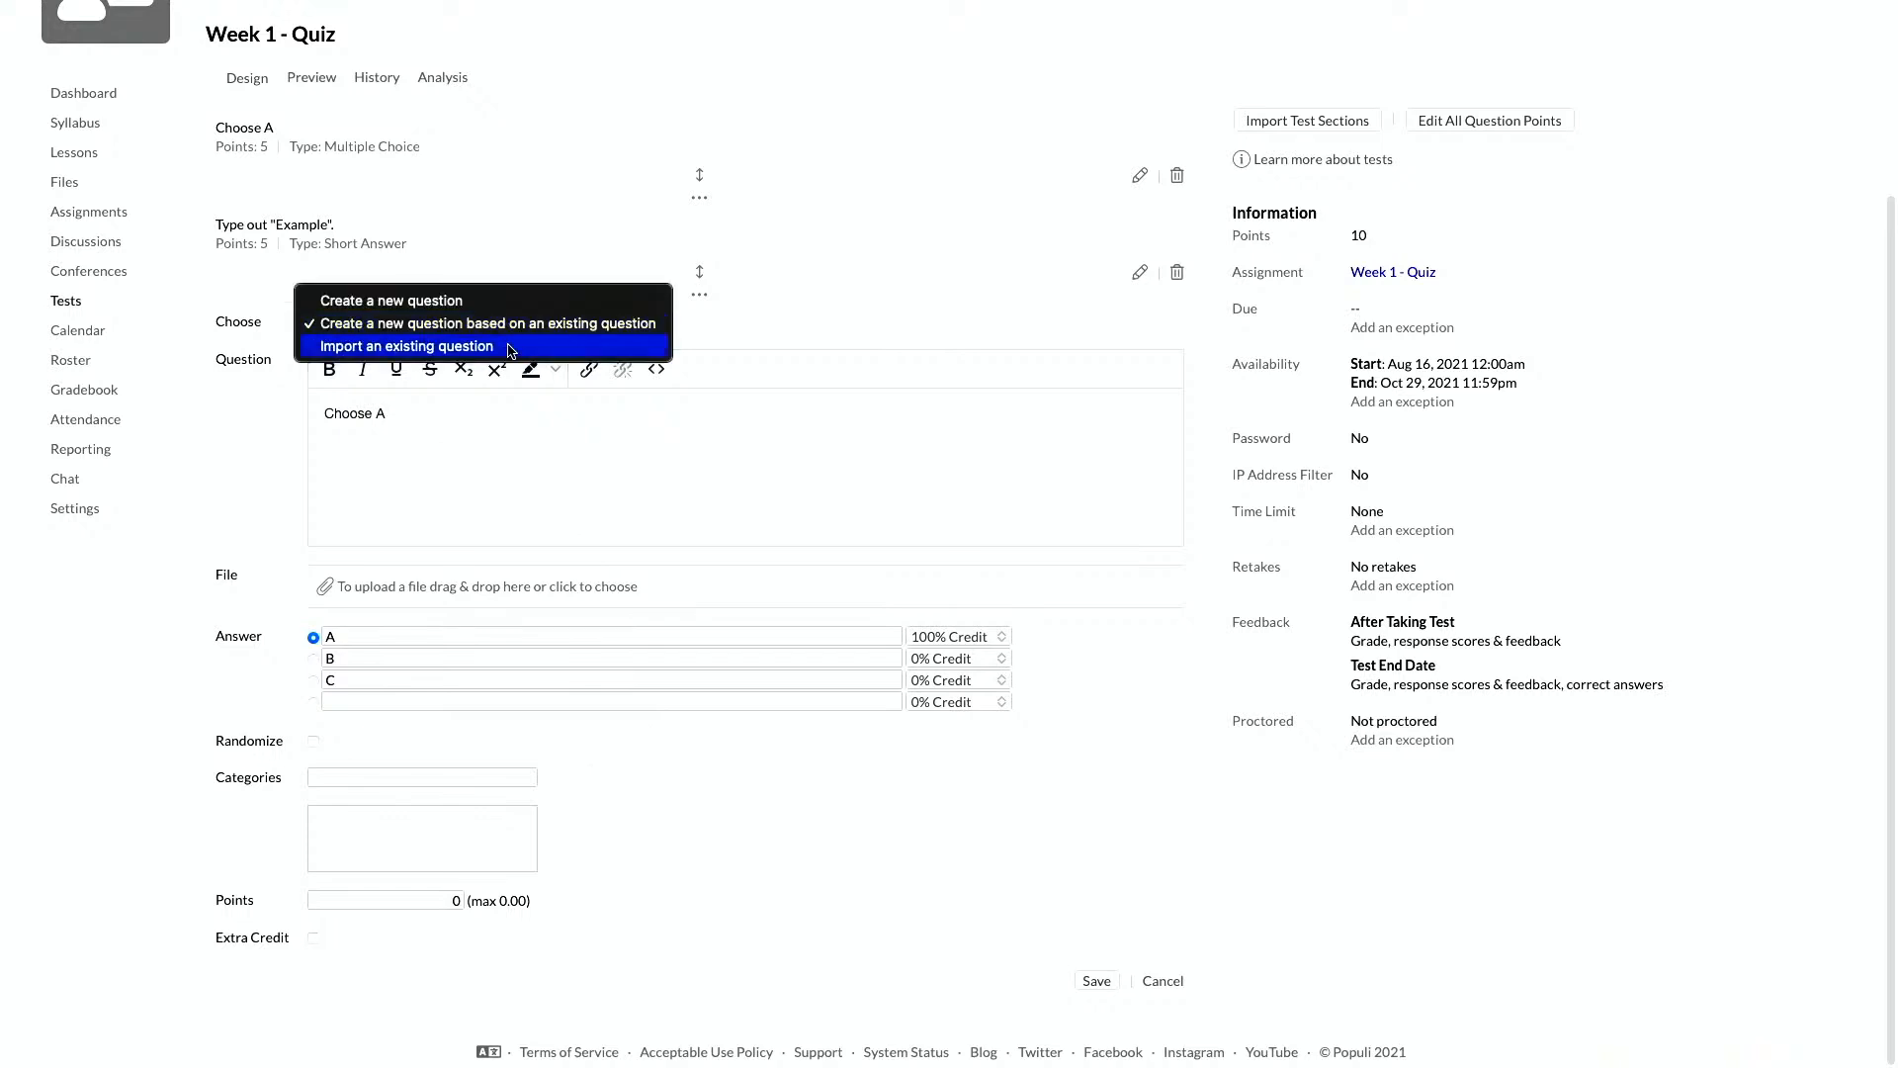
{"action": "left_click", "coordinate": [507, 344]}
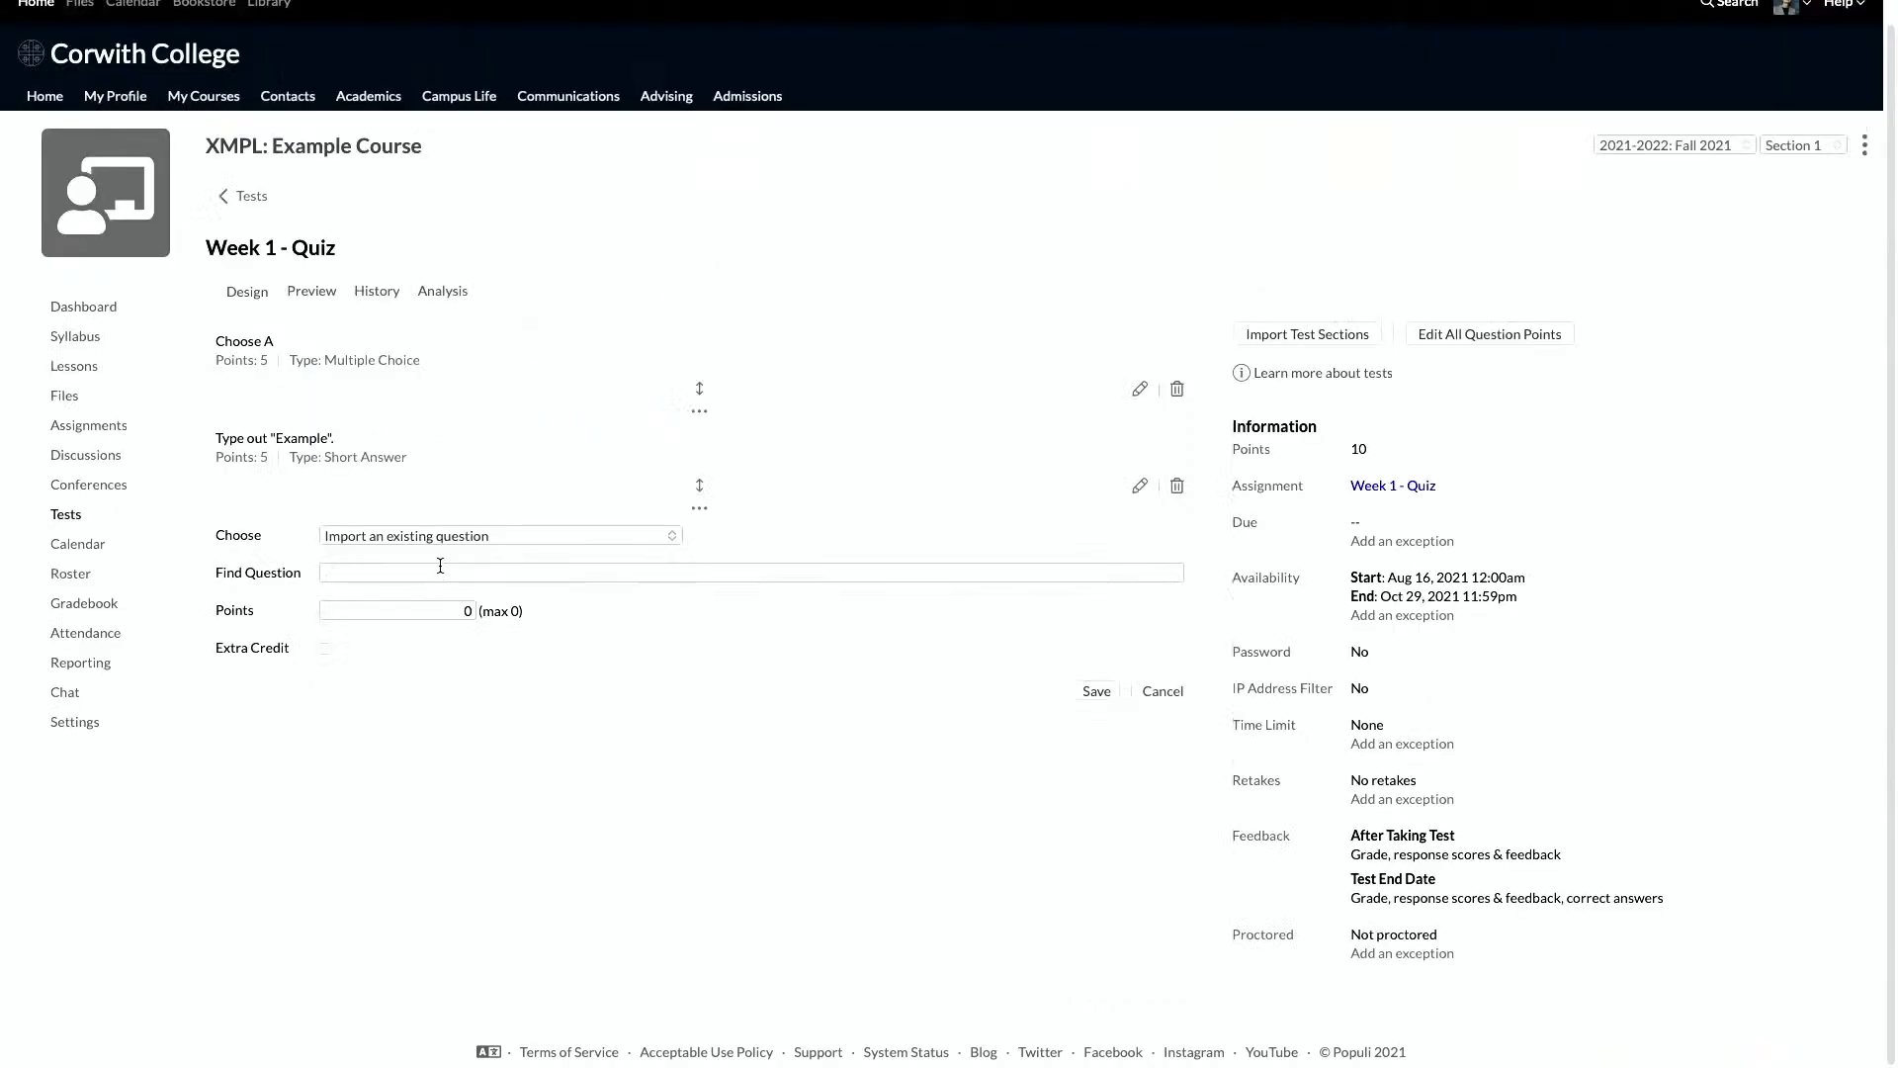
{"action": "left_click", "coordinate": [440, 565]}
{"action": "type", "text": "a"}
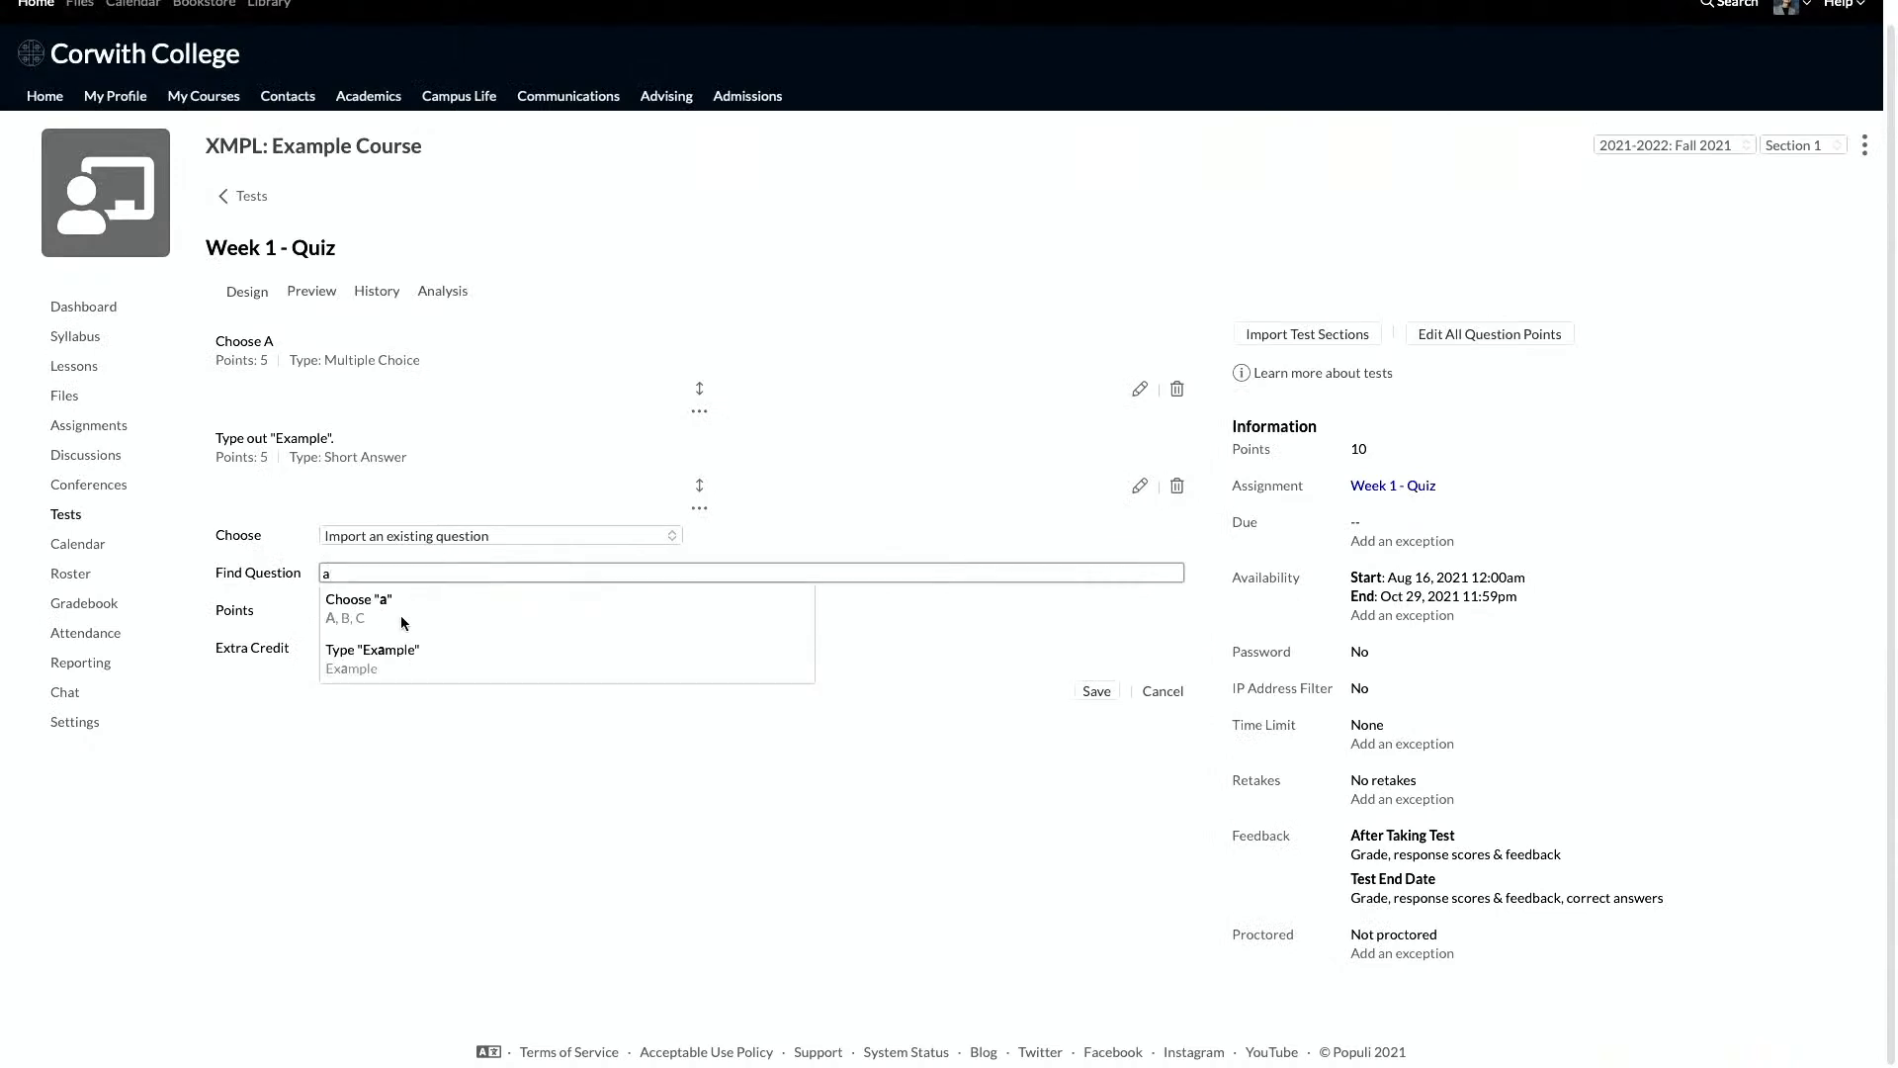
{"action": "left_click", "coordinate": [394, 667]}
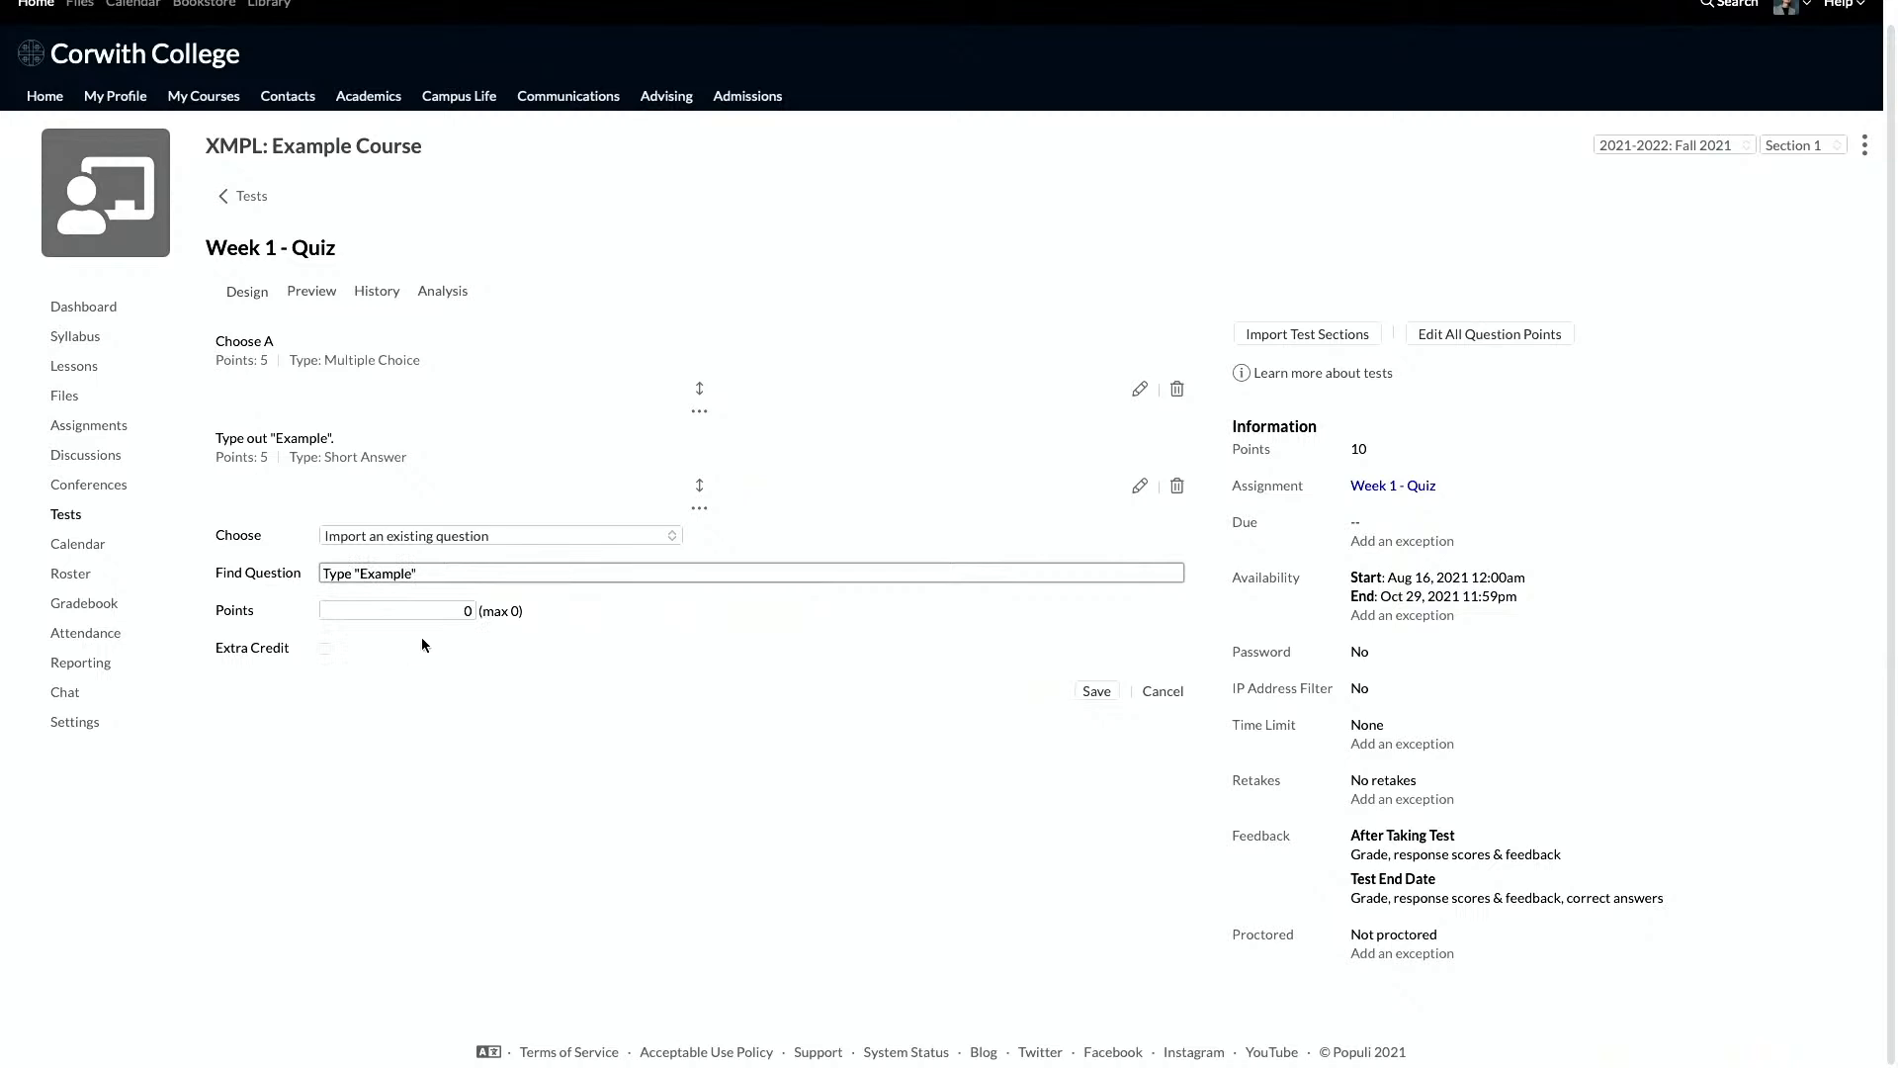
{"action": "left_click", "coordinate": [1174, 700]}
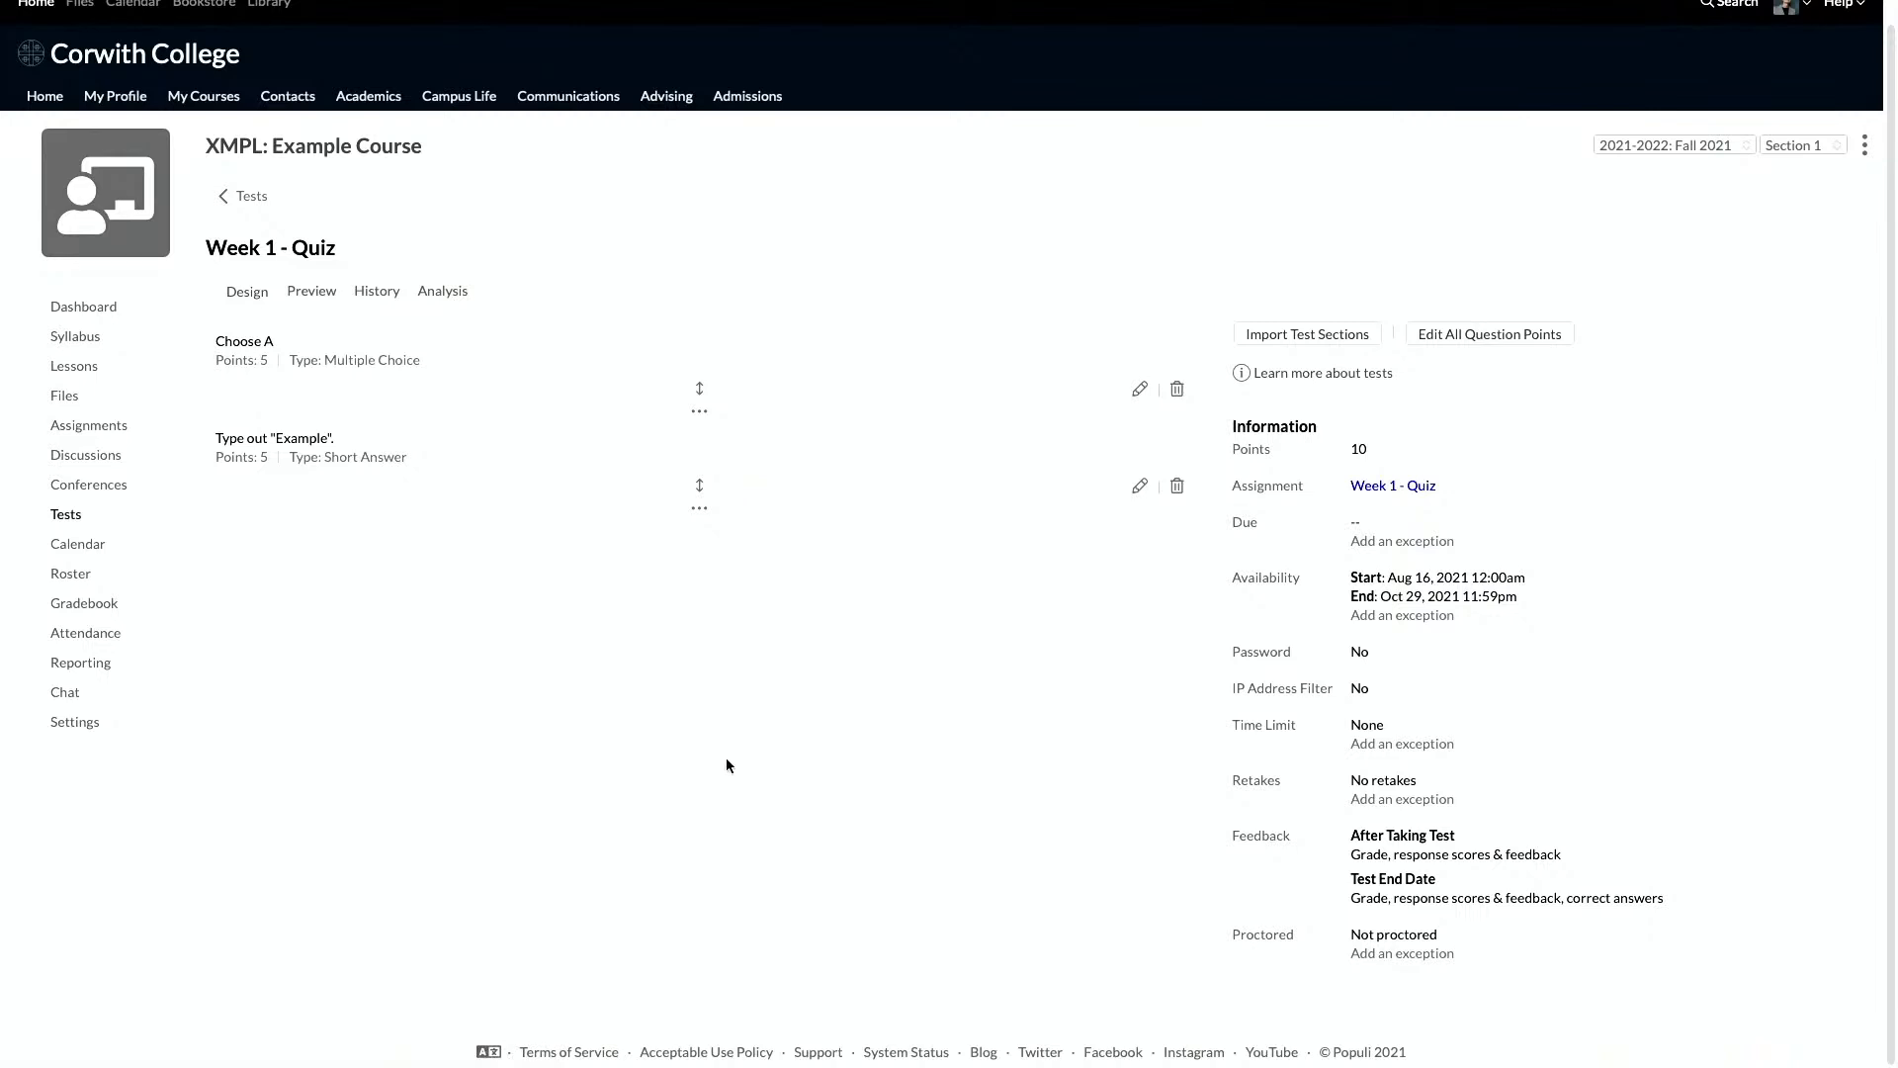
{"action": "mouse_move", "coordinate": [2, 184]}
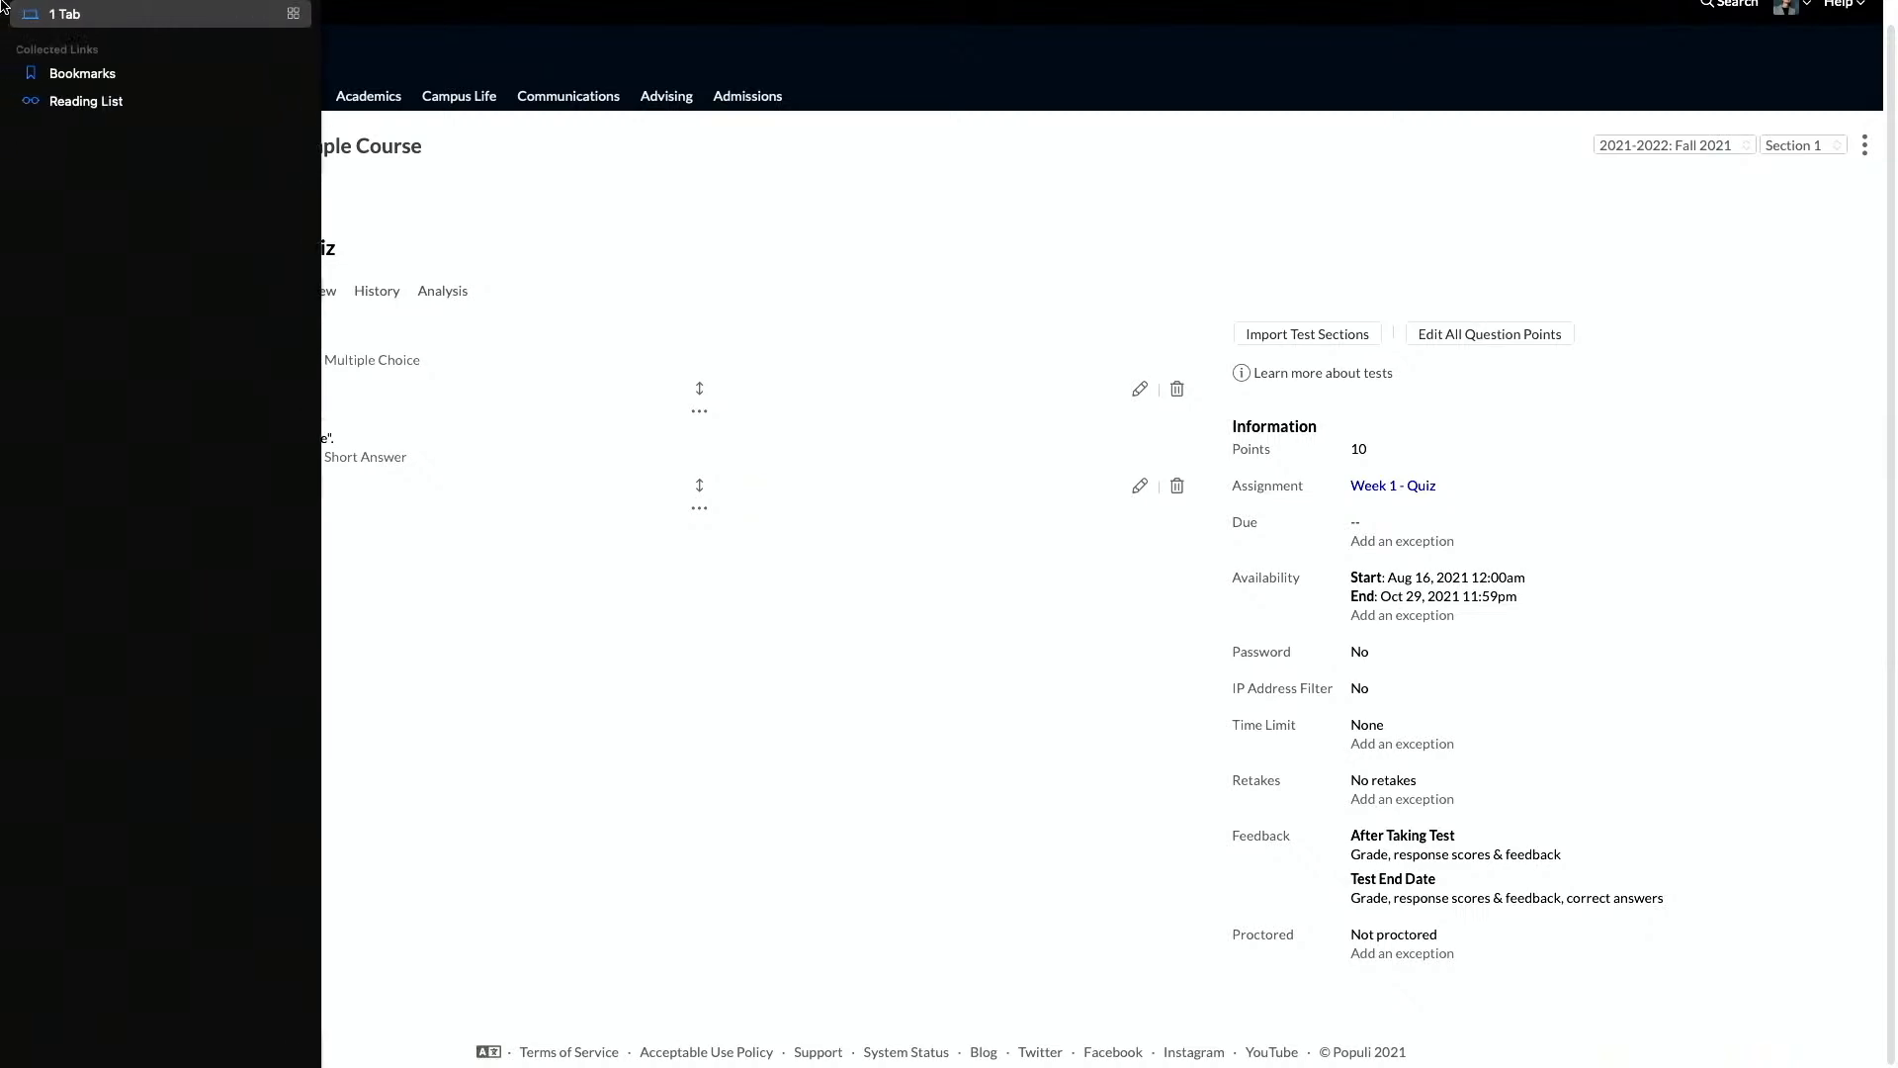